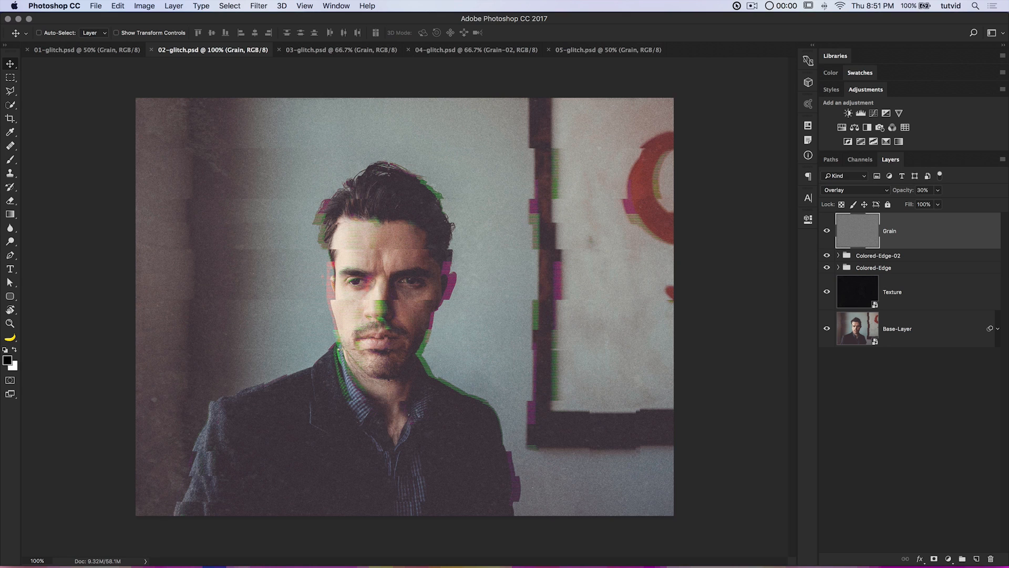
# - Look through the finished glitch documents 03-glitch.psd, 04-glitch.psd, 05-glitch.psd and 01-glitch.psd
pyautogui.click(333, 54)
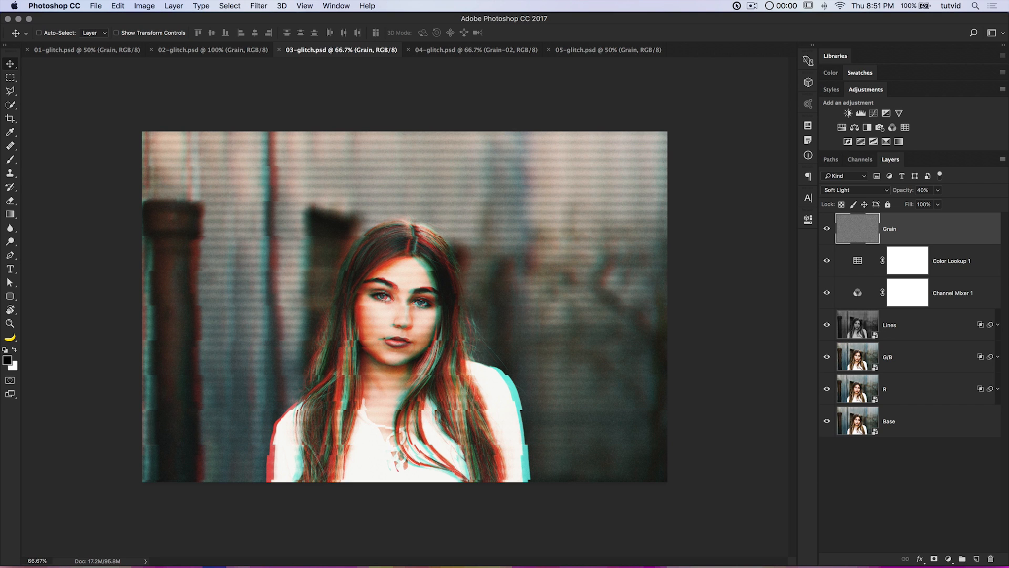
pyautogui.click(444, 51)
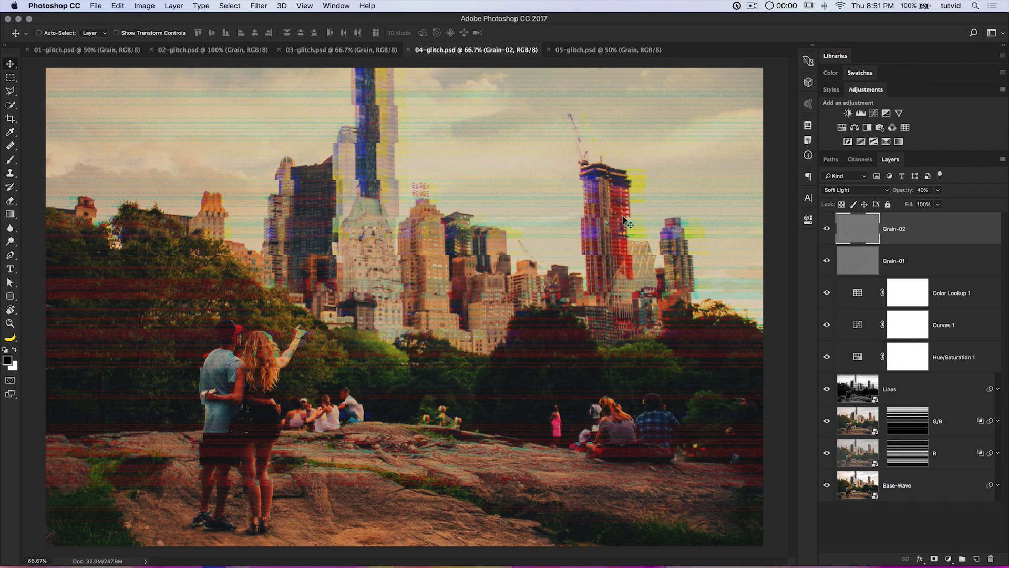
pyautogui.click(581, 51)
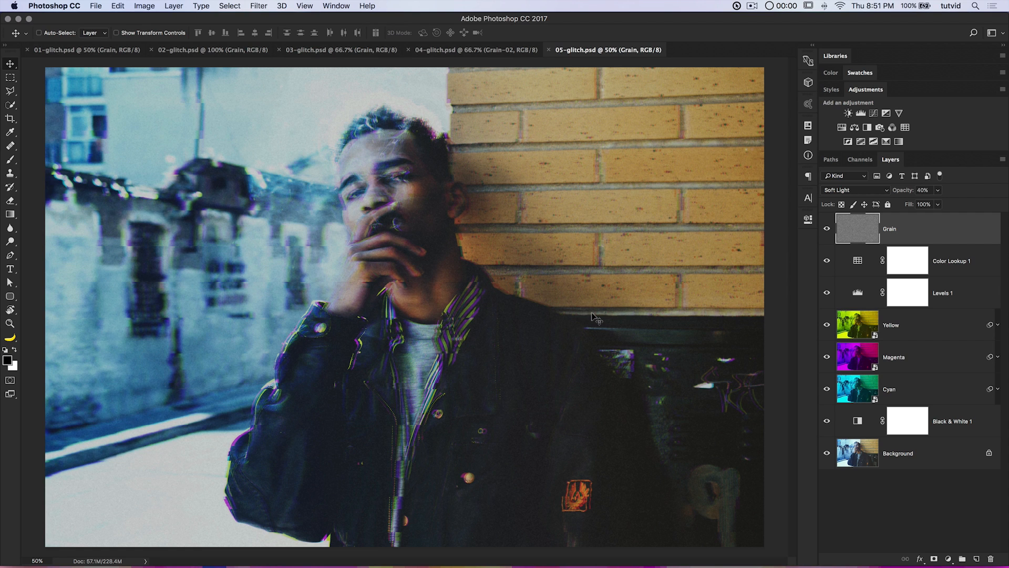
pyautogui.click(101, 51)
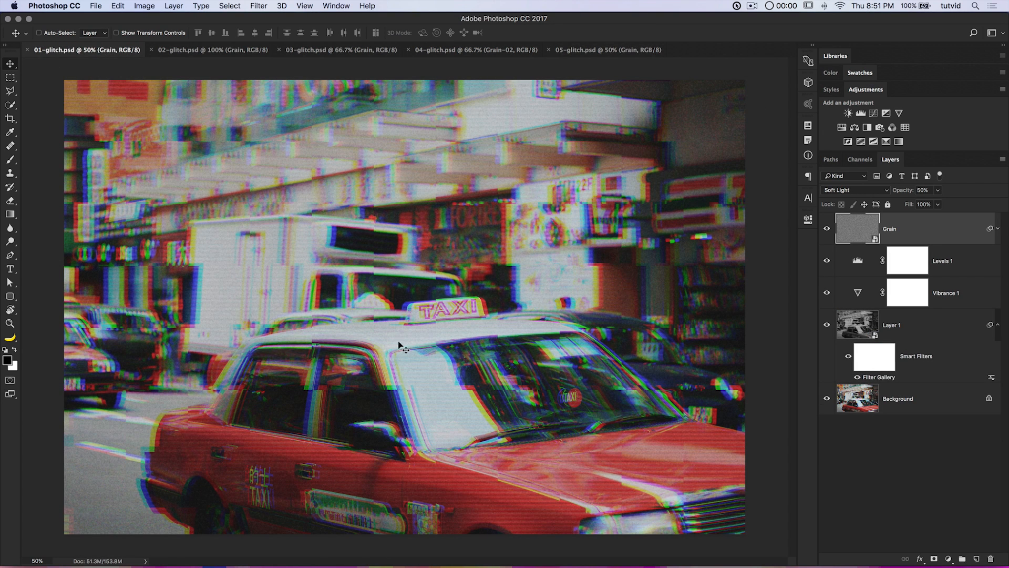
# - Switch to Finder and open 01.jpg from the 09th-5BestGlitchEffects folder in Adobe Photoshop CC 2017
pyautogui.press('super+Tab')
pyautogui.press('super+Tab')
pyautogui.press('super+Tab')
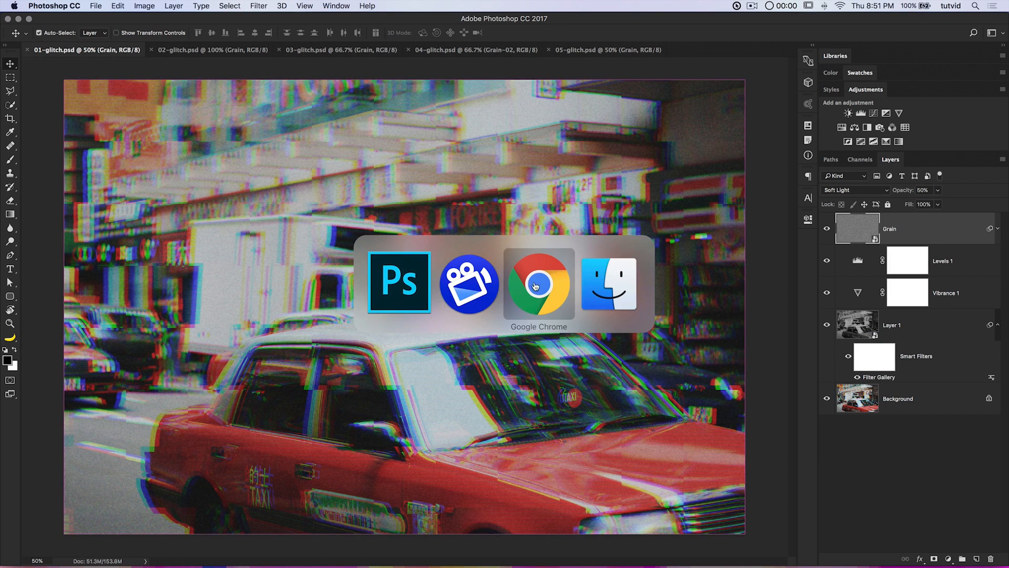
pyautogui.click(377, 72)
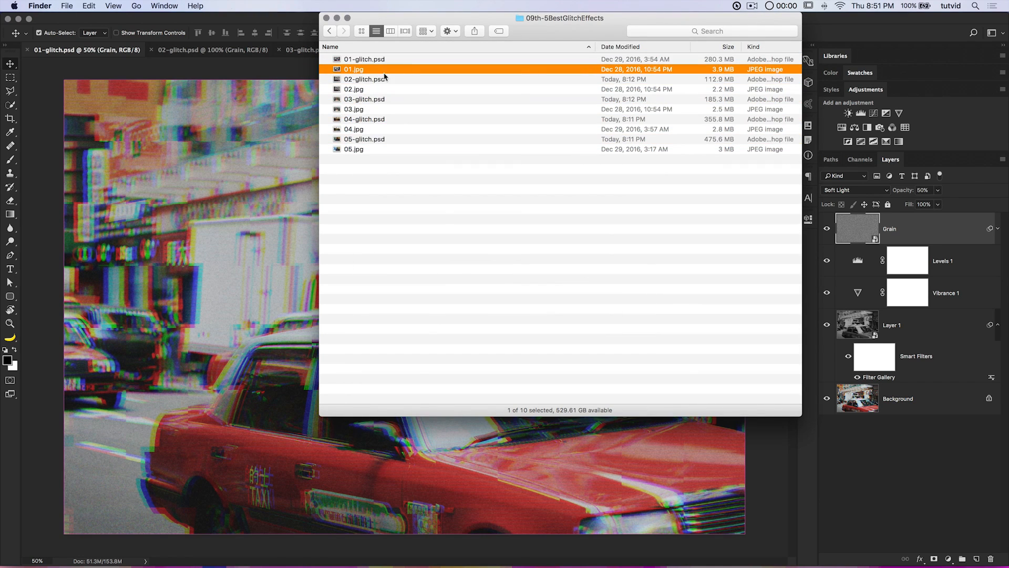
pyautogui.rightClick(385, 74)
pyautogui.moveTo(411, 85)
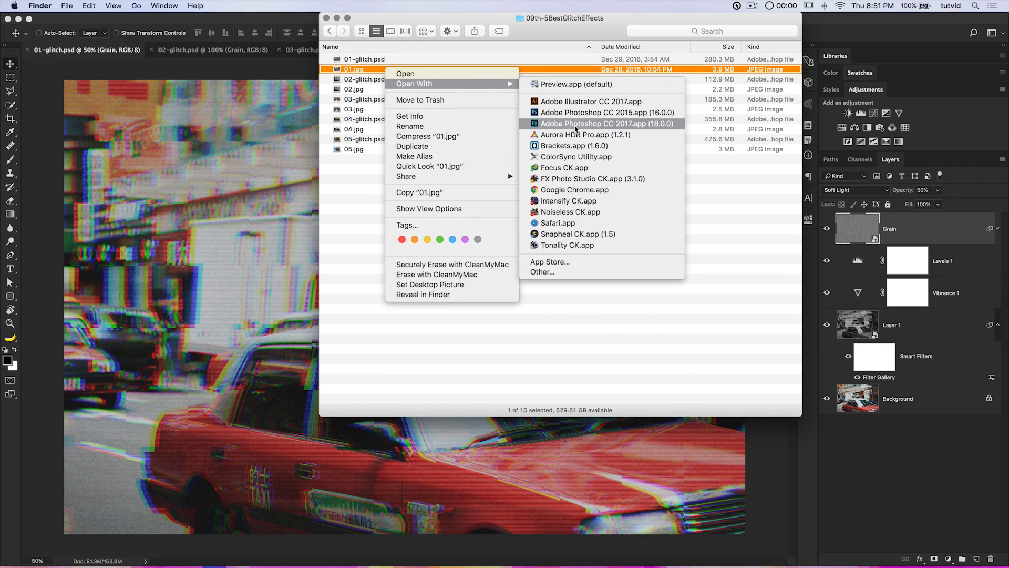
pyautogui.click(576, 124)
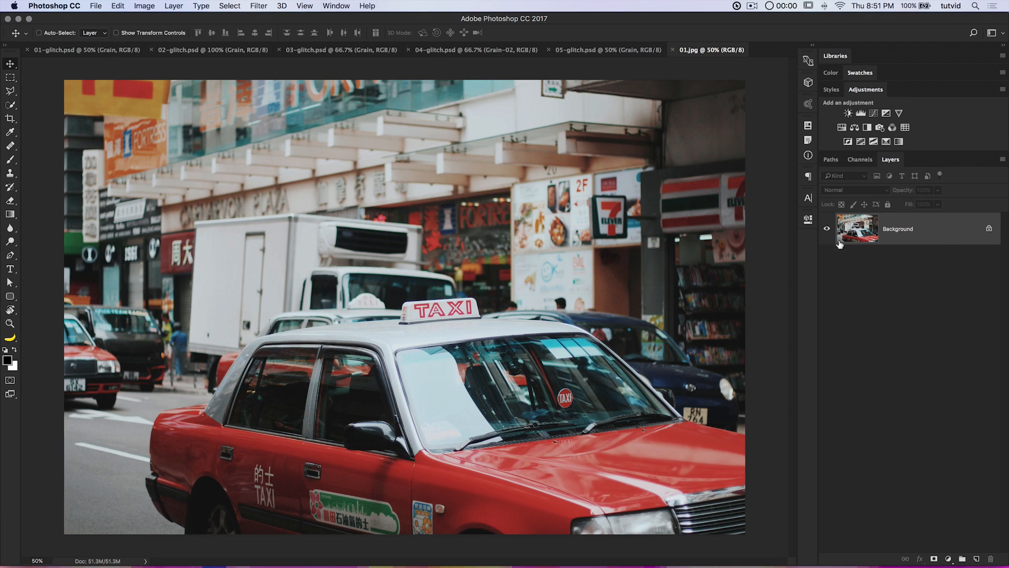
# - Start the Wave distortion filter on the Red channel only, with 1 generator and the Square wave type
pyautogui.click(860, 160)
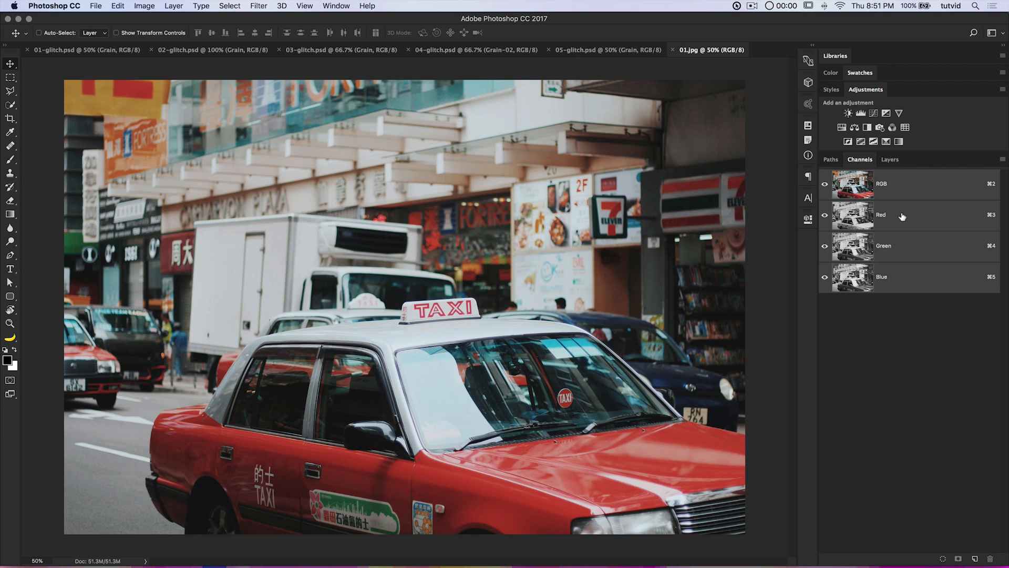
pyautogui.click(902, 218)
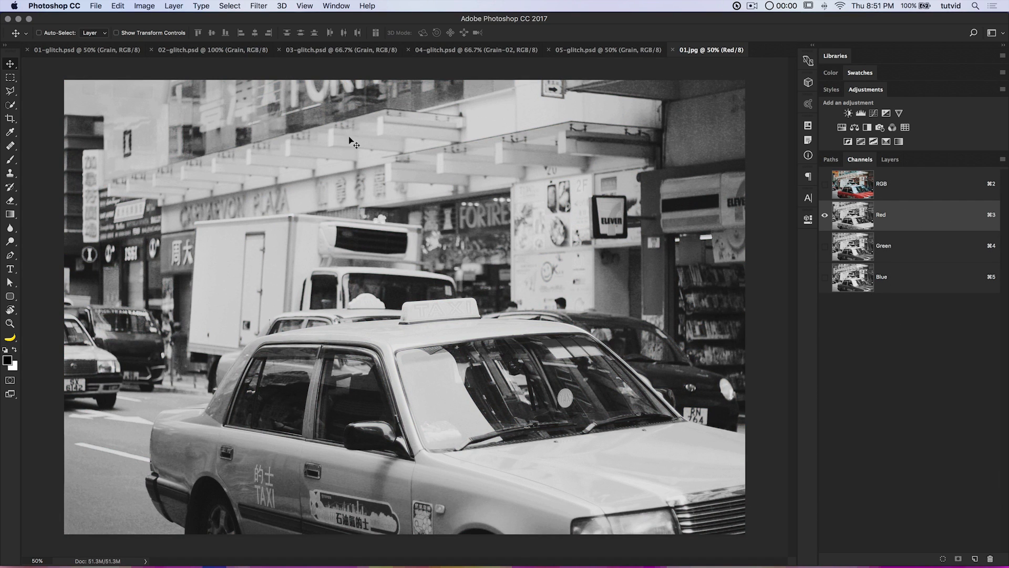
pyautogui.click(259, 6)
pyautogui.moveTo(314, 153)
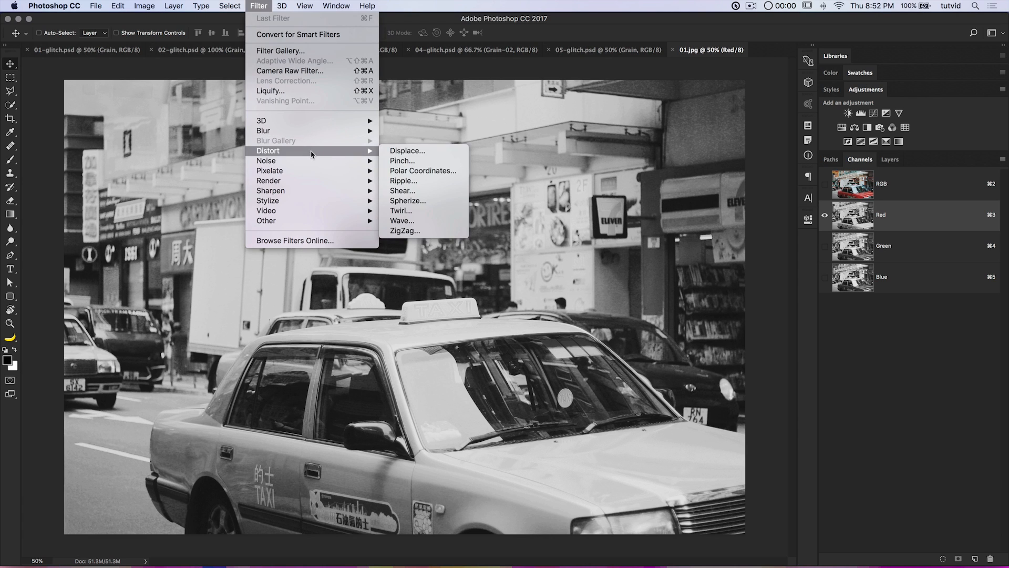
pyautogui.click(418, 223)
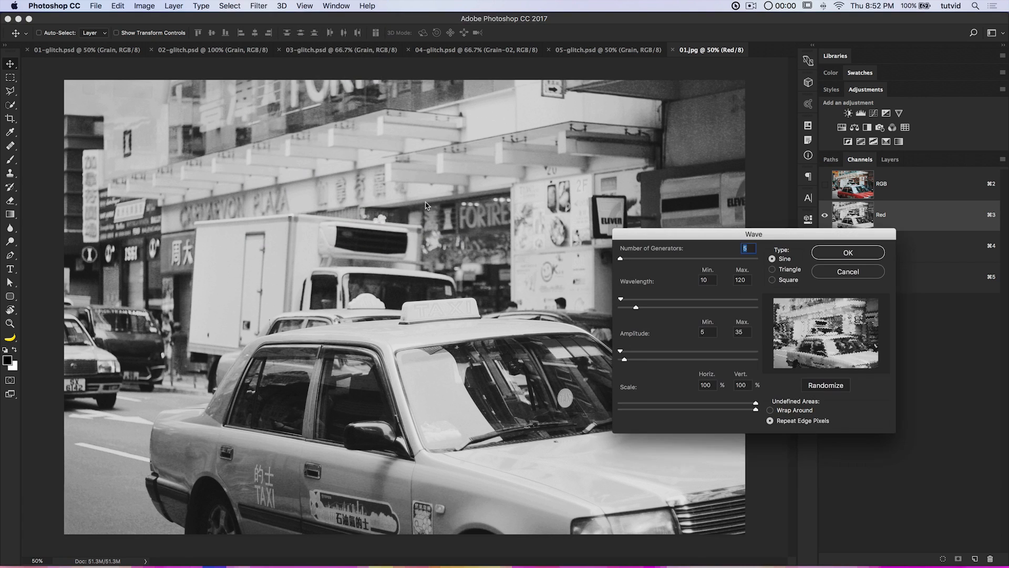
pyautogui.moveTo(752, 235); pyautogui.dragTo(433, 137)
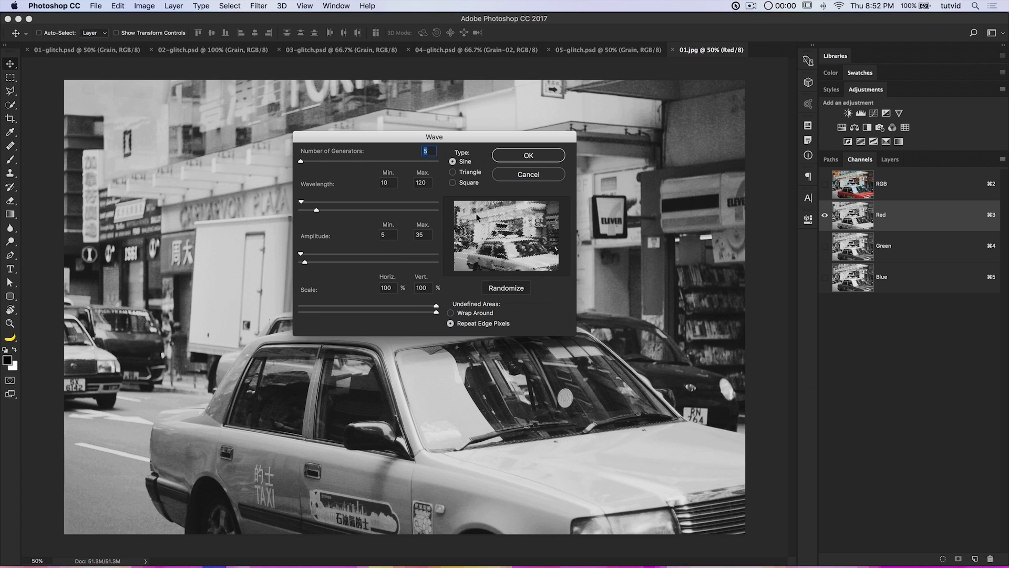
pyautogui.doubleClick(429, 151)
pyautogui.write('1')
pyautogui.click(465, 183)
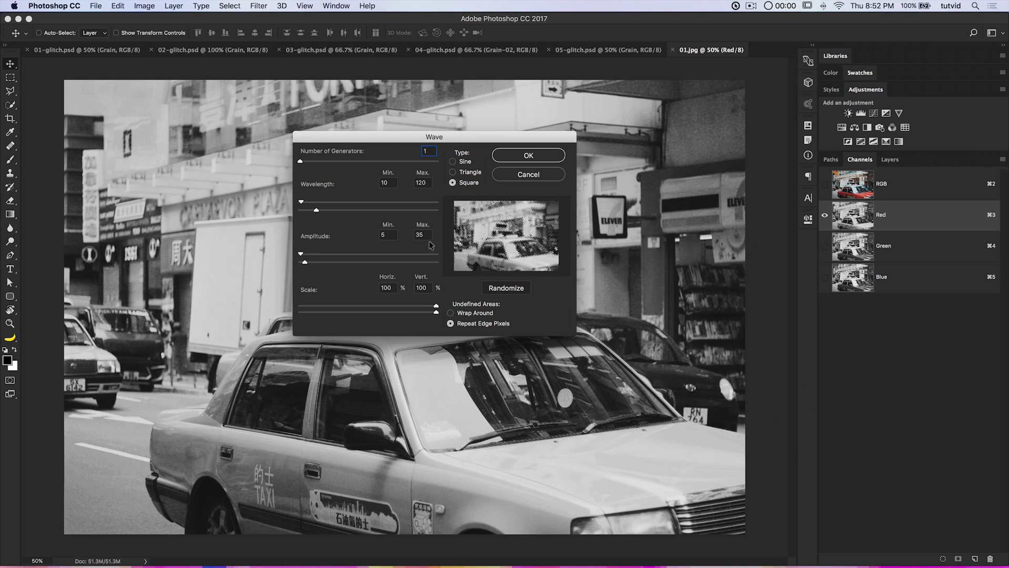
# - Set the wave scale to 18% horizontal and 1% vertical, wavelength to 282–595 and amplitude to 413–903, and randomize the pattern
pyautogui.moveTo(436, 309); pyautogui.dragTo(313, 310)
pyautogui.moveTo(436, 313); pyautogui.dragTo(291, 318)
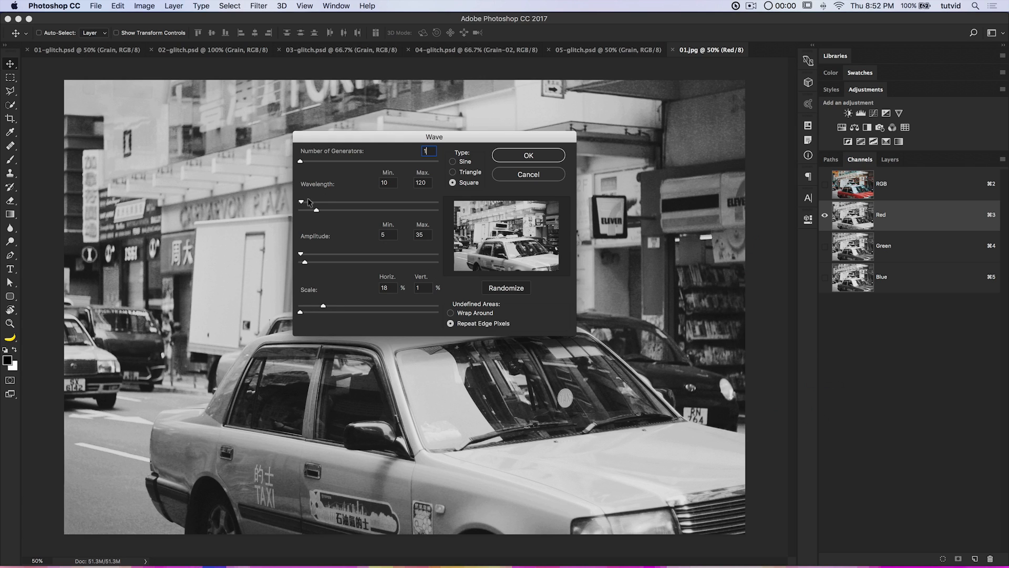
pyautogui.moveTo(317, 210); pyautogui.dragTo(382, 215)
pyautogui.moveTo(301, 202); pyautogui.dragTo(338, 204)
pyautogui.moveTo(306, 262); pyautogui.dragTo(424, 267)
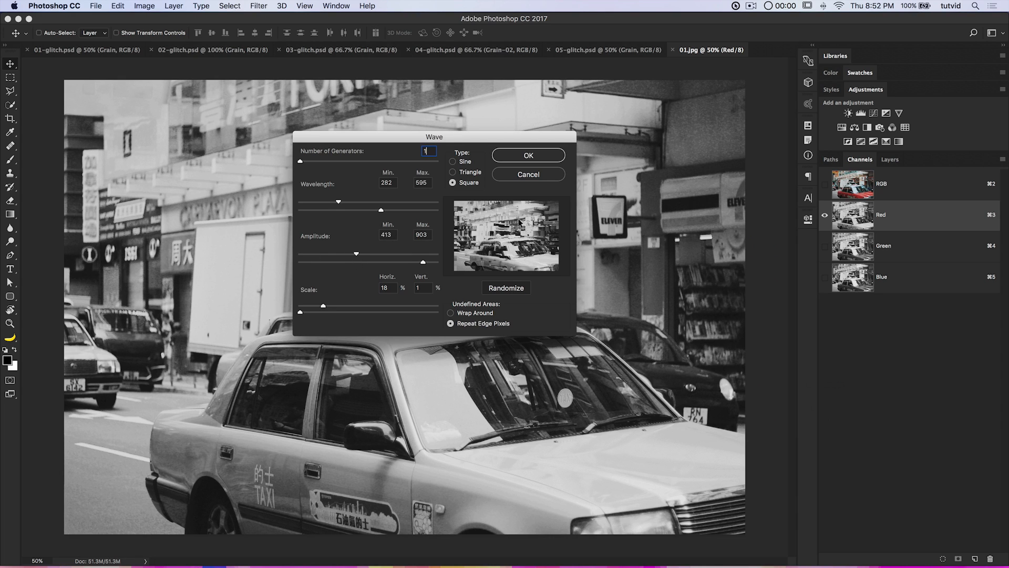
pyautogui.click(506, 289)
pyautogui.click(506, 289)
pyautogui.click(507, 288)
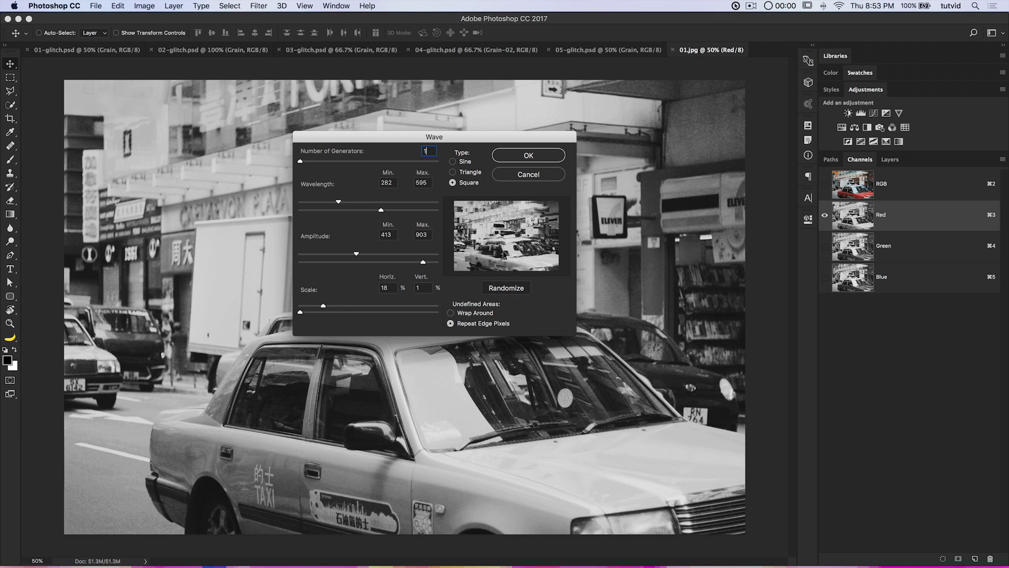
# - Change the wavelength range to 602–872 and the minimum amplitude to 571, randomizing the wave pattern again
pyautogui.moveTo(381, 210); pyautogui.dragTo(403, 210)
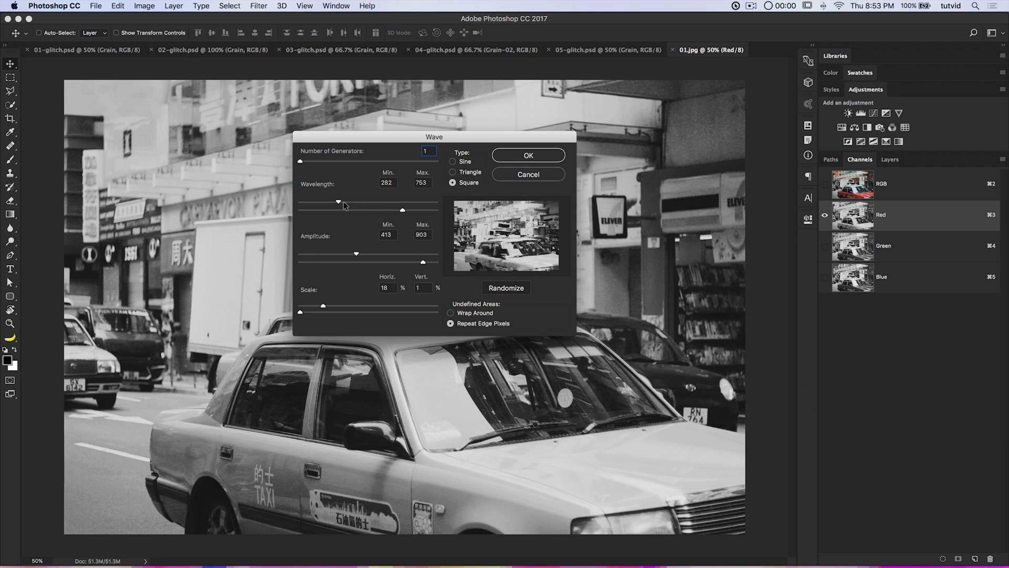
pyautogui.moveTo(335, 203); pyautogui.dragTo(419, 210)
pyautogui.click(509, 289)
pyautogui.click(509, 289)
pyautogui.moveTo(357, 256); pyautogui.dragTo(378, 255)
pyautogui.click(500, 289)
pyautogui.click(501, 288)
pyautogui.click(502, 287)
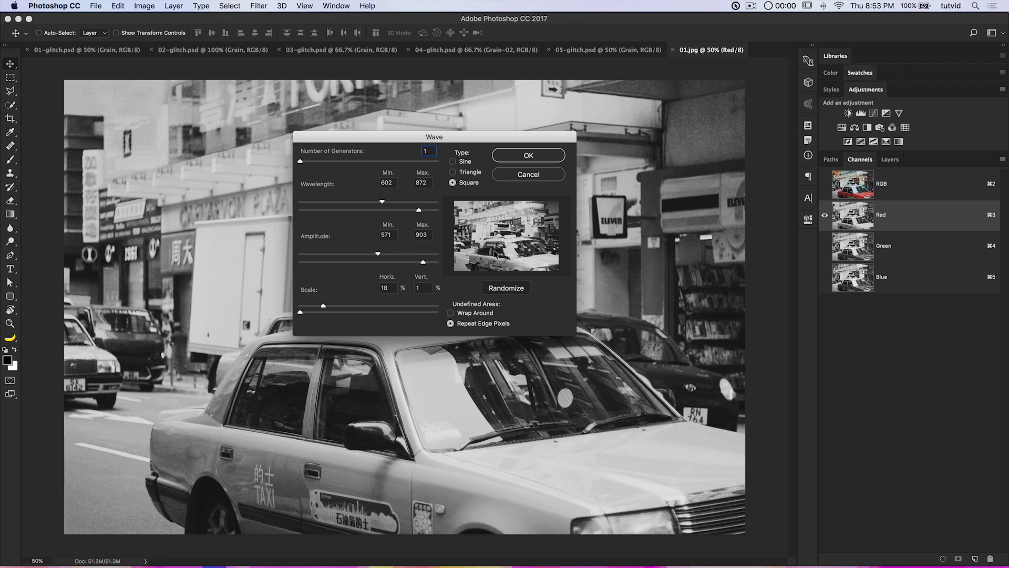
# - Reduce the horizontal wave scale to 14%, randomize the pattern several times and apply the filter to the Red channel
pyautogui.moveTo(323, 307); pyautogui.dragTo(315, 303)
pyautogui.click(505, 290)
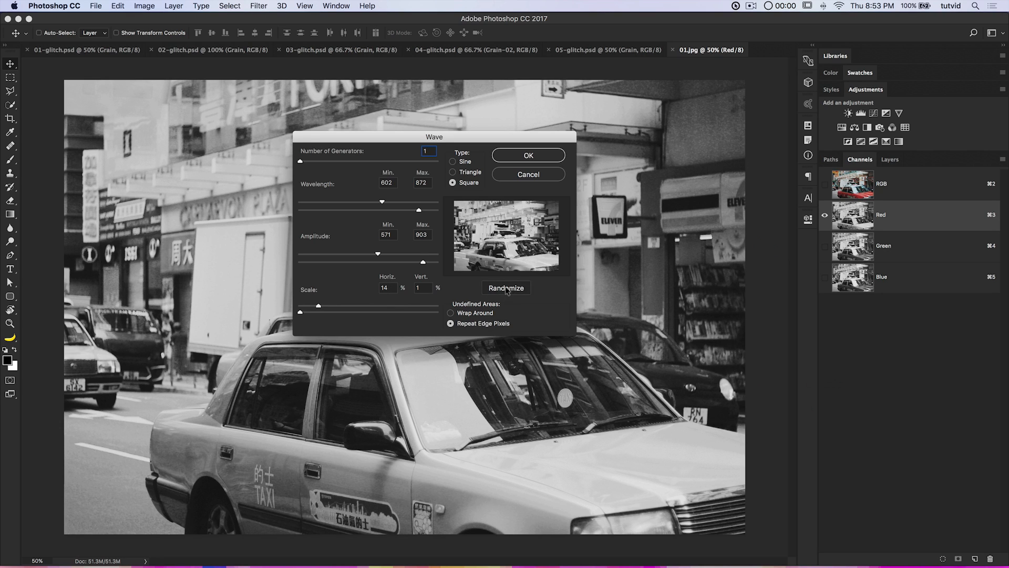
pyautogui.click(505, 290)
pyautogui.click(506, 290)
pyautogui.click(508, 290)
pyautogui.click(508, 289)
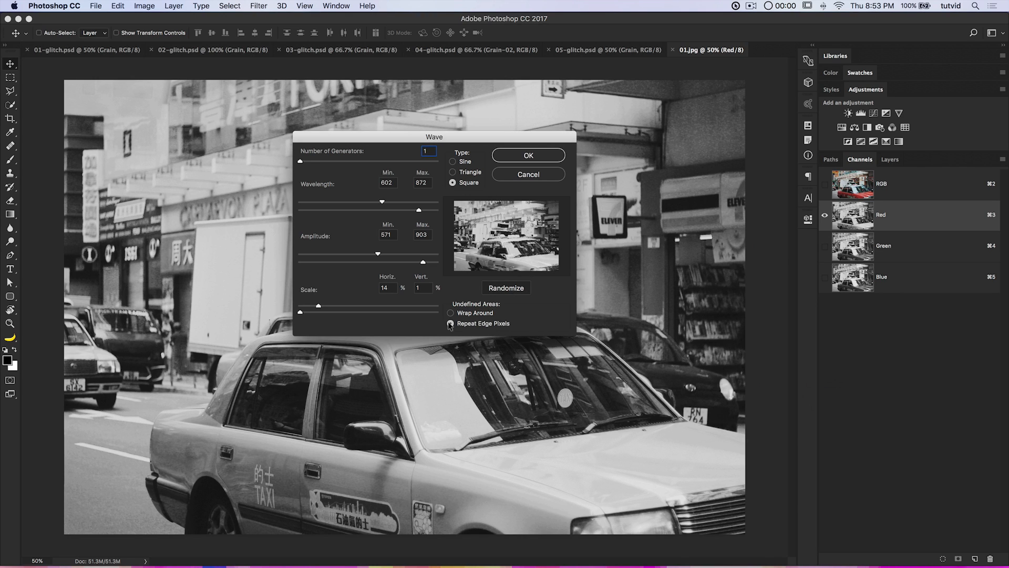
pyautogui.click(538, 154)
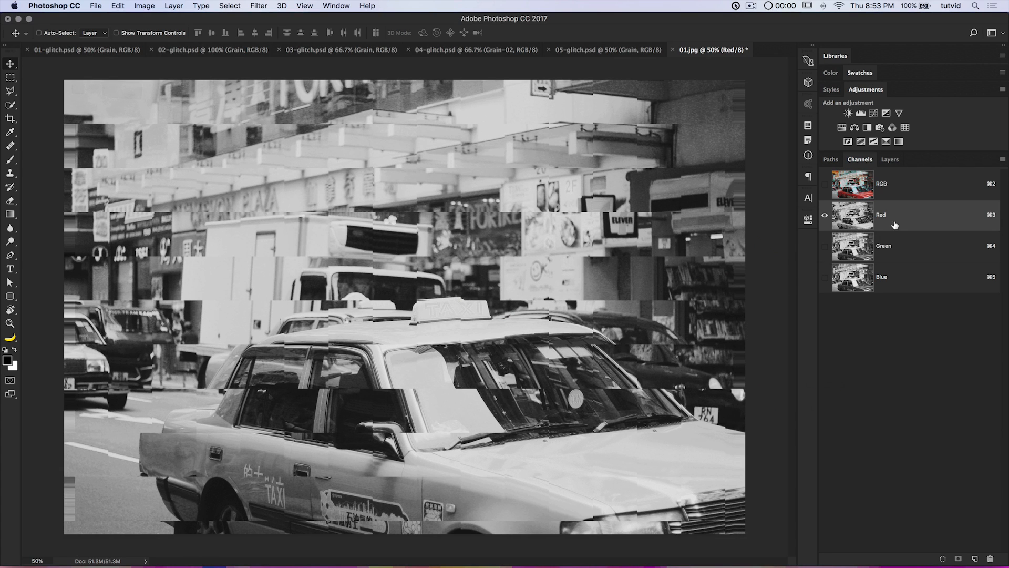
# - Check the composite with all channels shown, and isolate the Green channel as the only active and visible one
pyautogui.click(825, 184)
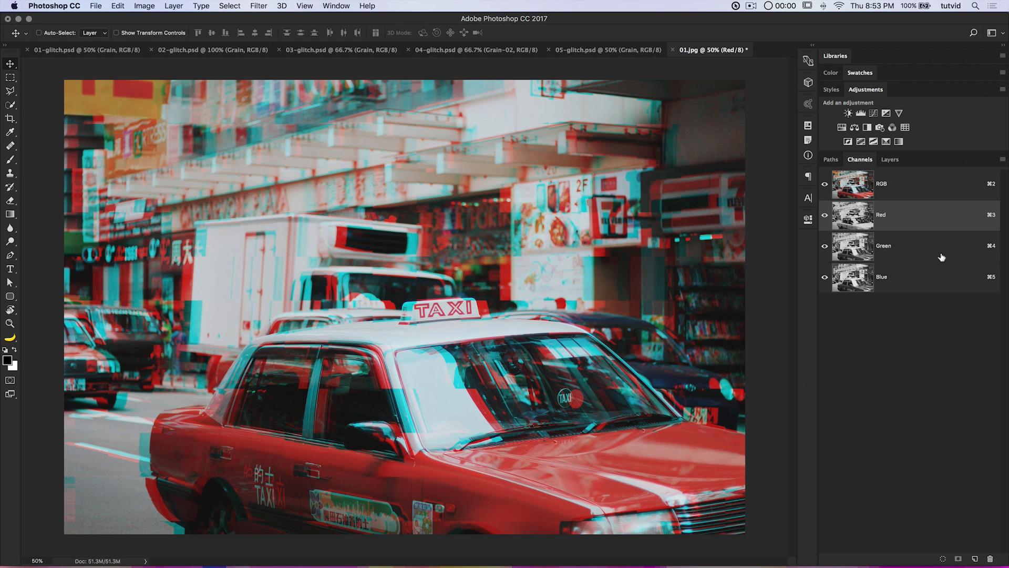
pyautogui.press('super+4')
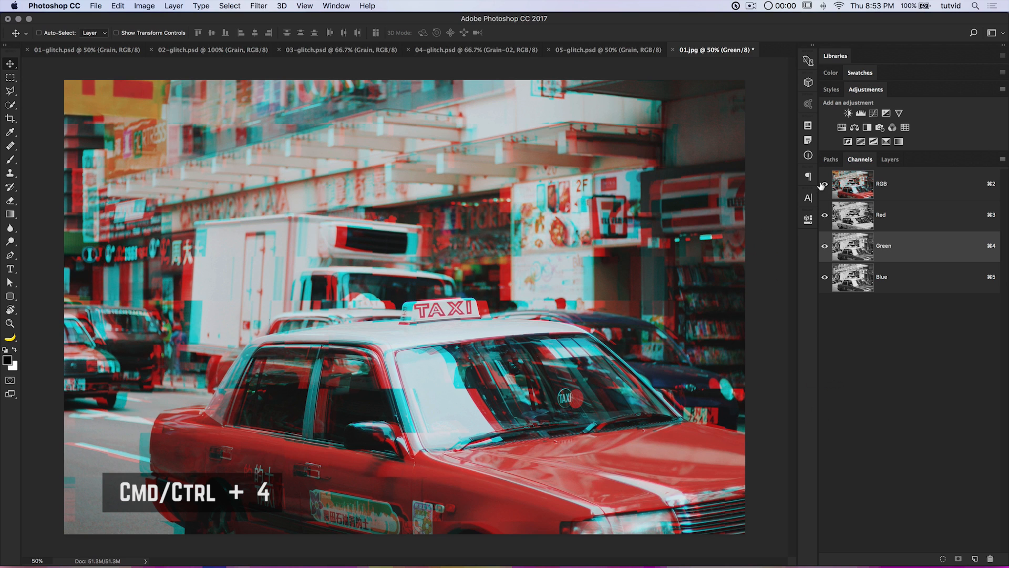
pyautogui.click(824, 215)
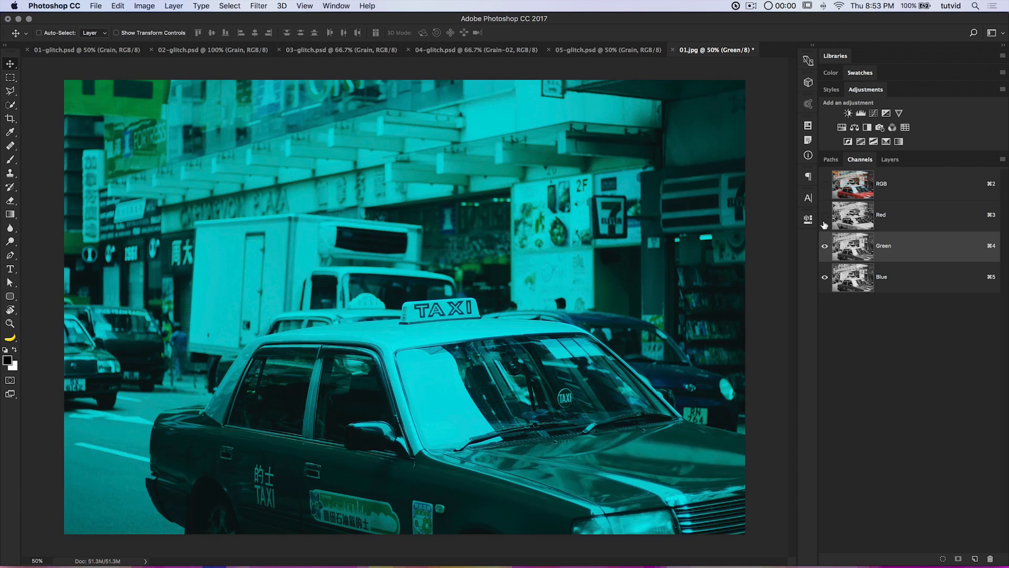
pyautogui.click(824, 277)
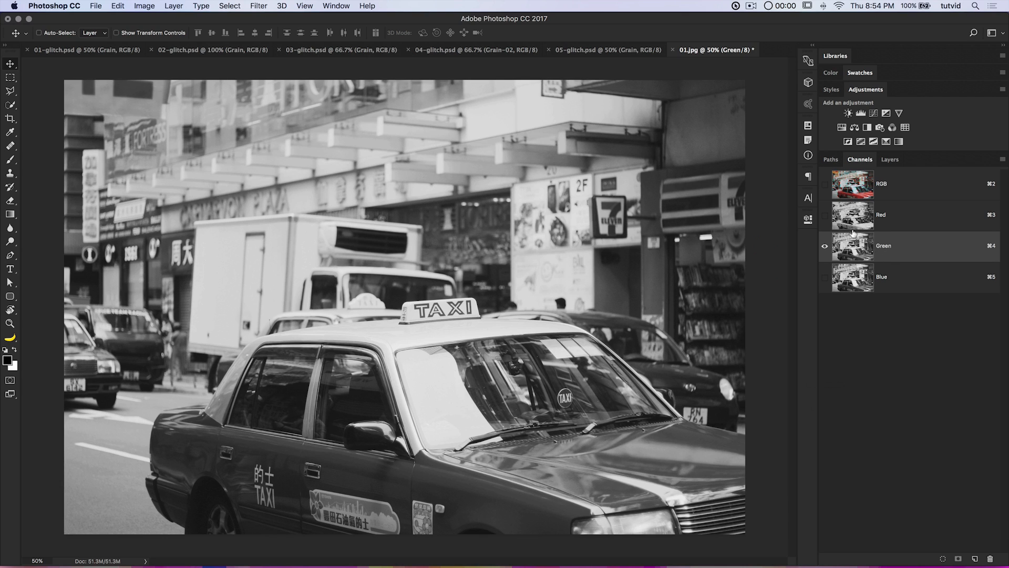
# - Reopen the Wave filter with its last settings on the Green channel and randomize the wave pattern
pyautogui.click(259, 6)
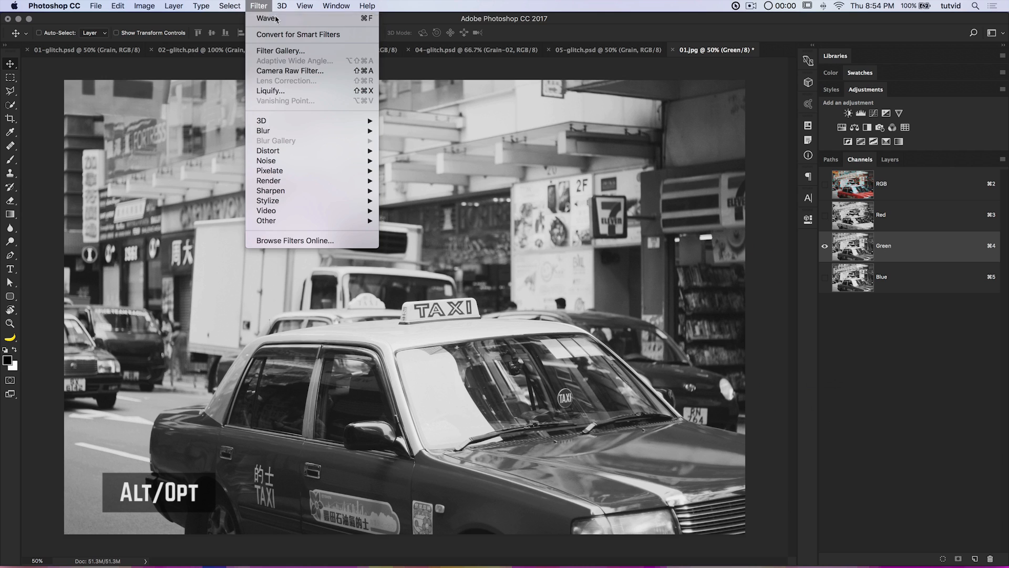
pyautogui.keyDown('alt'); pyautogui.click(275, 19); pyautogui.keyUp('alt')
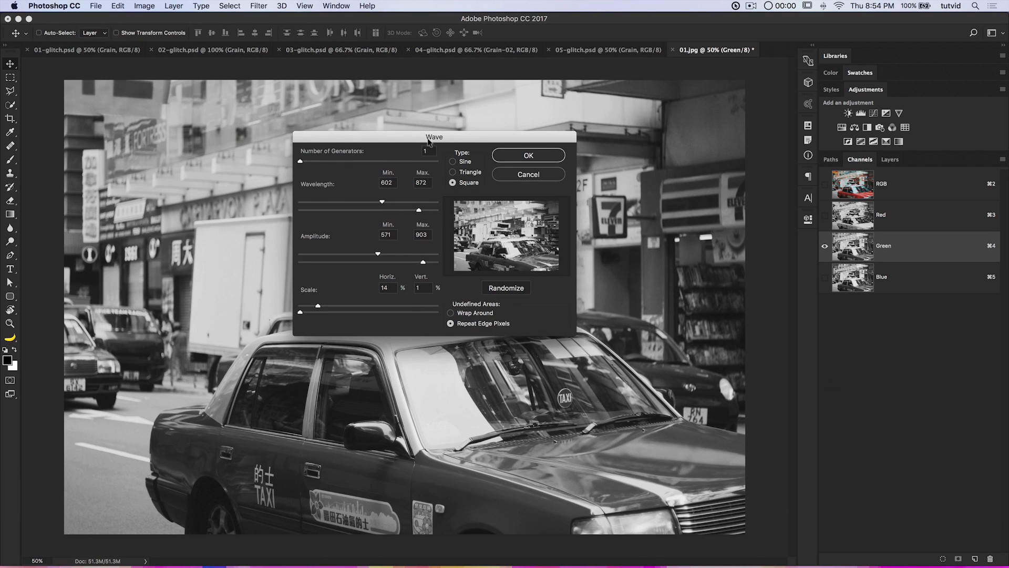
pyautogui.moveTo(429, 141); pyautogui.dragTo(250, 132)
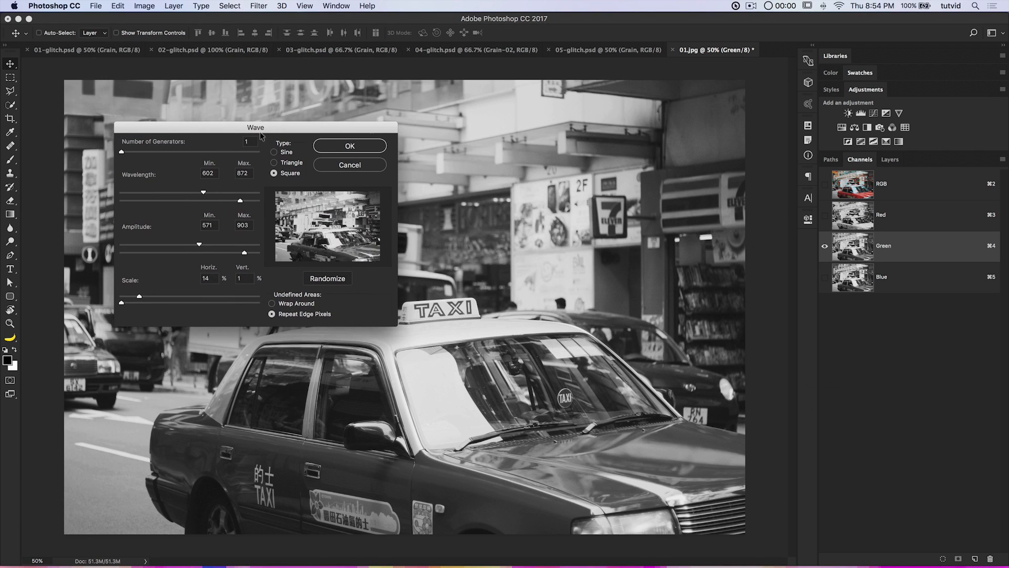
pyautogui.click(322, 281)
pyautogui.click(327, 280)
pyautogui.click(328, 281)
pyautogui.click(330, 281)
# - Set the wavelength to 806–964 and the amplitude to 259–722, randomize the pattern and apply the wave to the Green channel
pyautogui.moveTo(203, 191); pyautogui.dragTo(225, 192)
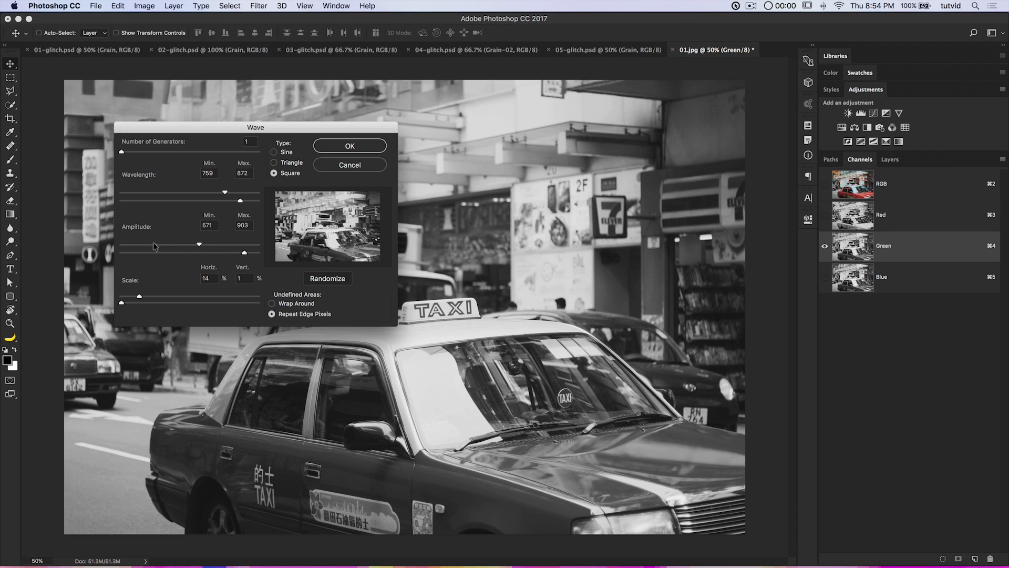
pyautogui.moveTo(197, 246); pyautogui.dragTo(156, 245)
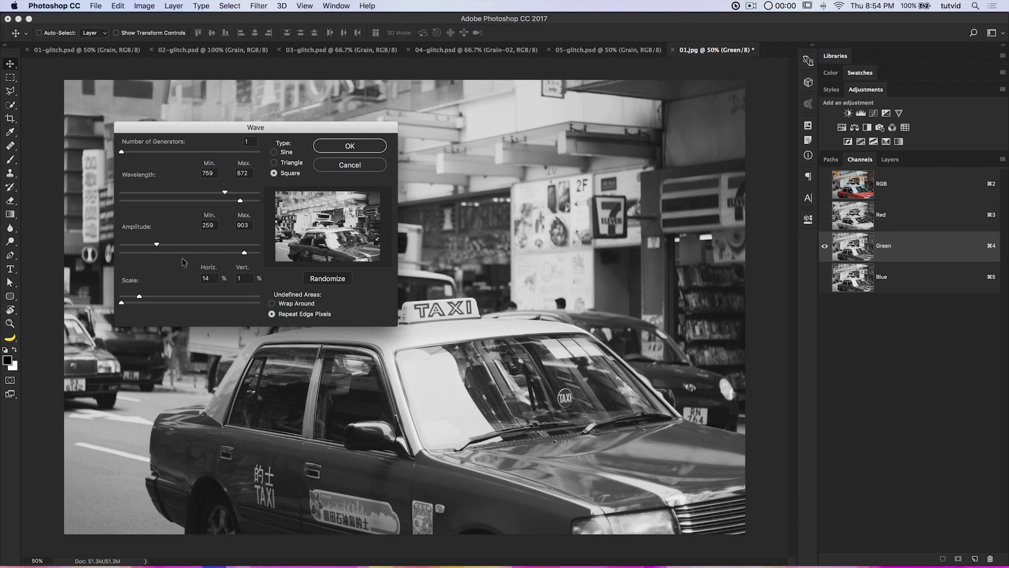
pyautogui.moveTo(244, 253); pyautogui.dragTo(212, 254)
pyautogui.moveTo(240, 202)
pyautogui.mouseDown()
pyautogui.moveTo(256, 202)
pyautogui.moveTo(233, 197)
pyautogui.mouseUp()
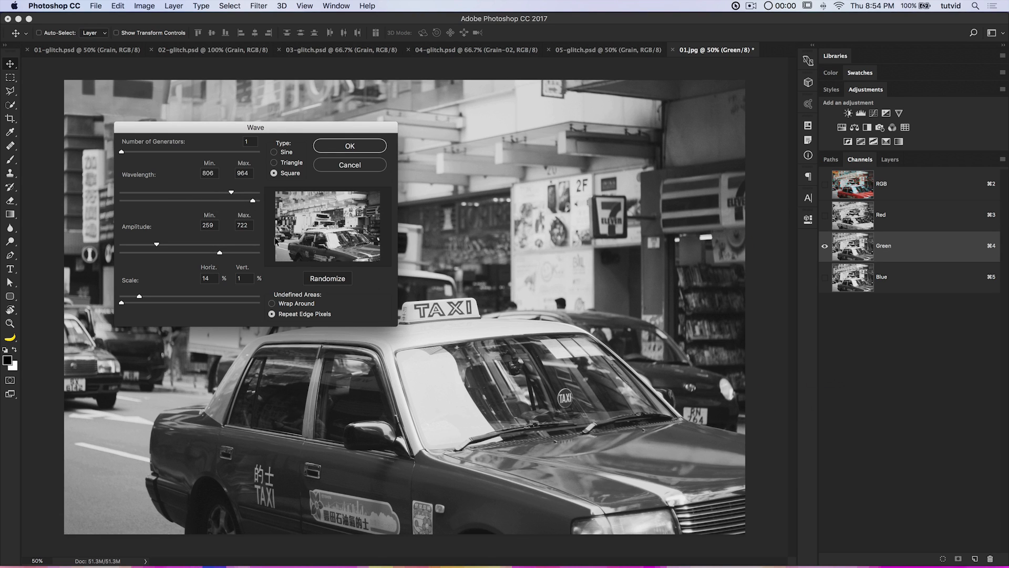
pyautogui.click(323, 280)
pyautogui.click(325, 280)
pyautogui.click(324, 280)
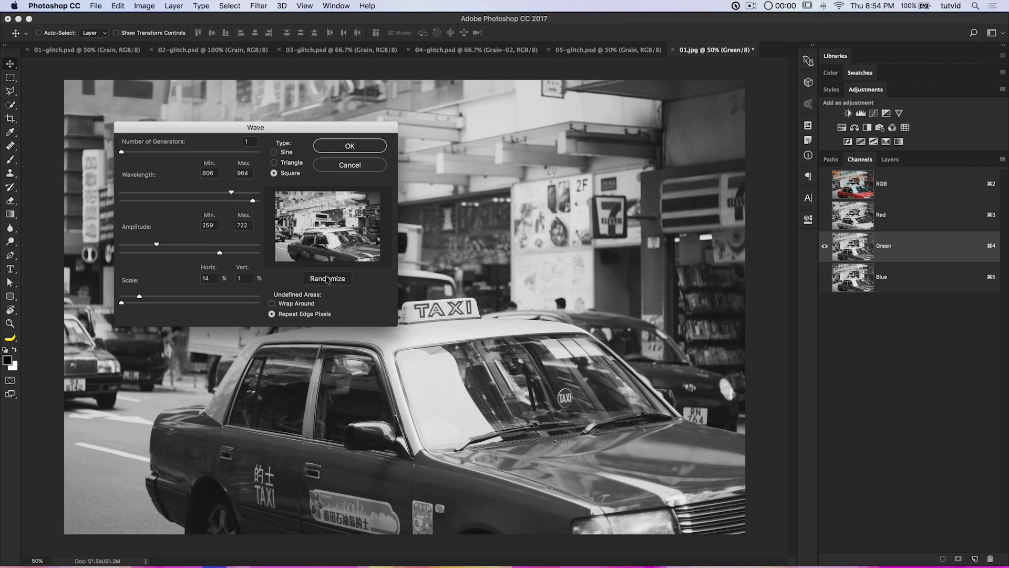
pyautogui.click(326, 279)
pyautogui.click(356, 151)
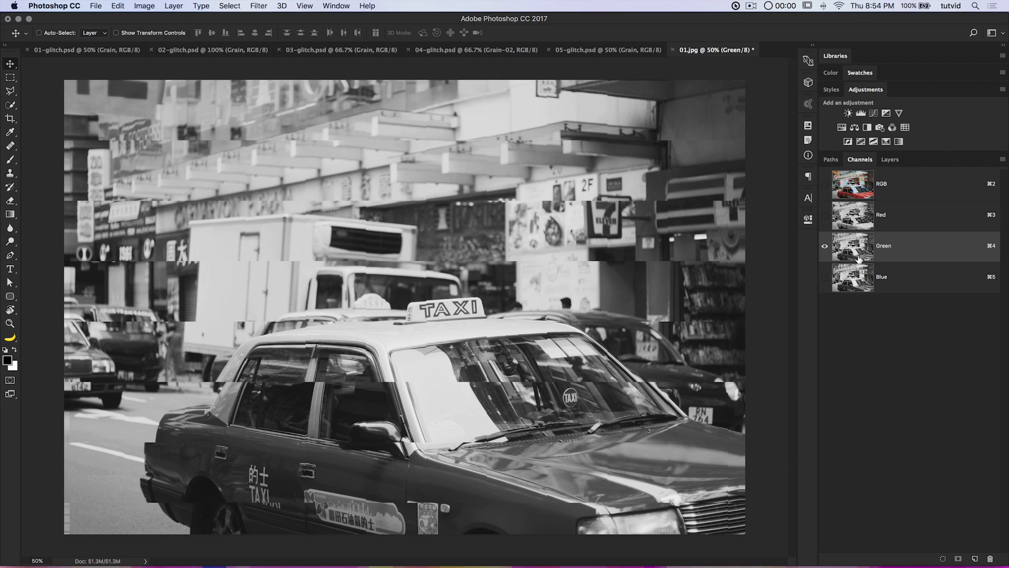
# - Show the Red channel alongside Green, and restore the full RGB composite as the active channel selection
pyautogui.click(824, 216)
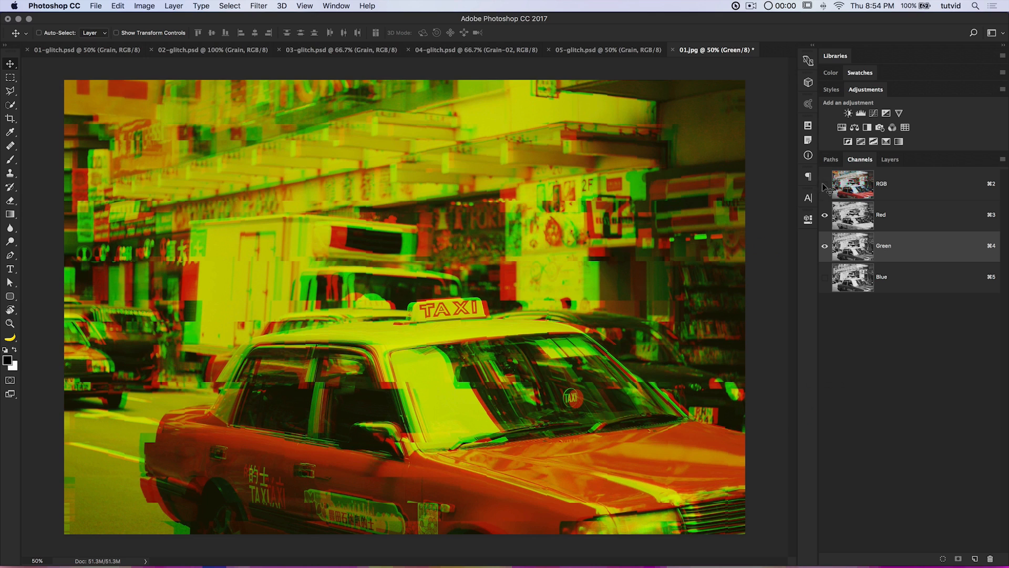
pyautogui.press('super+2')
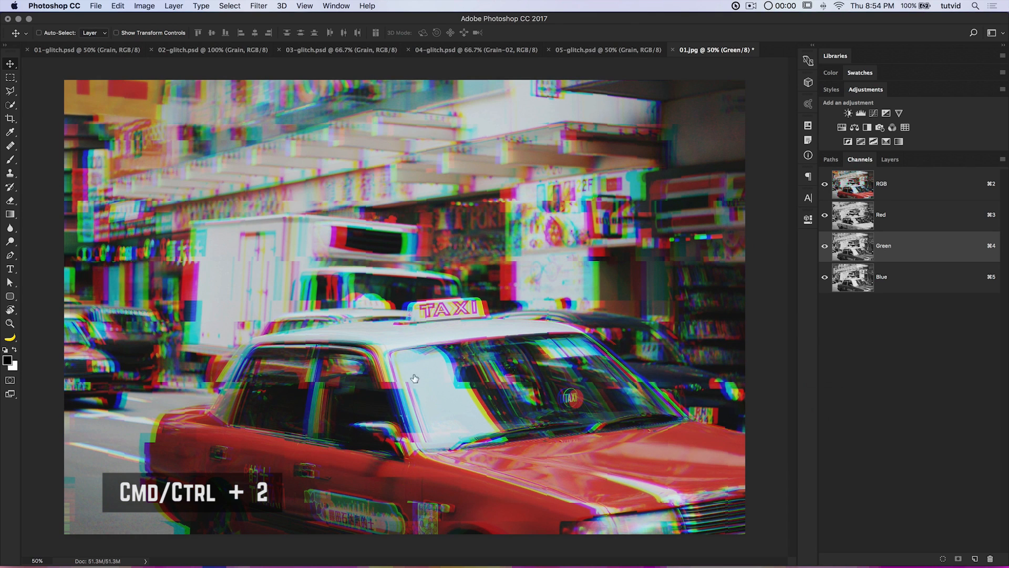
pyautogui.press('super+2')
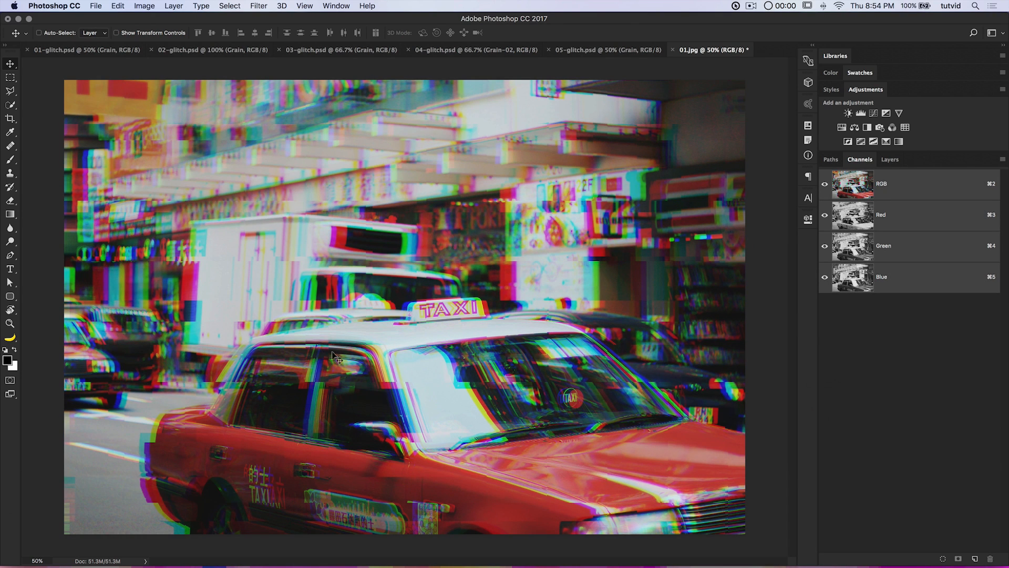
# - Duplicate the Background layer, convert the copy to a smart object and rename it Lines
pyautogui.click(891, 160)
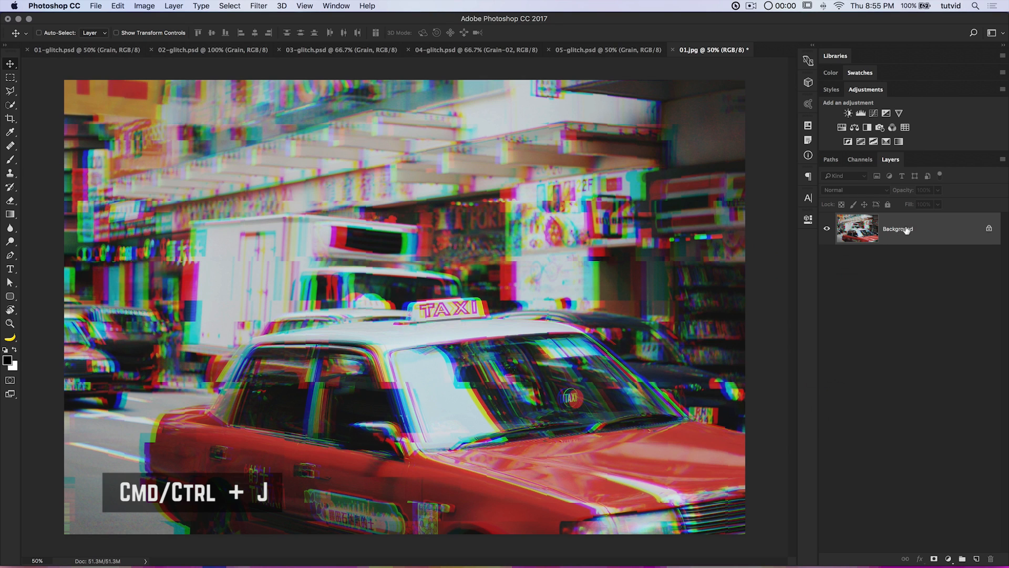
pyautogui.press('super+j')
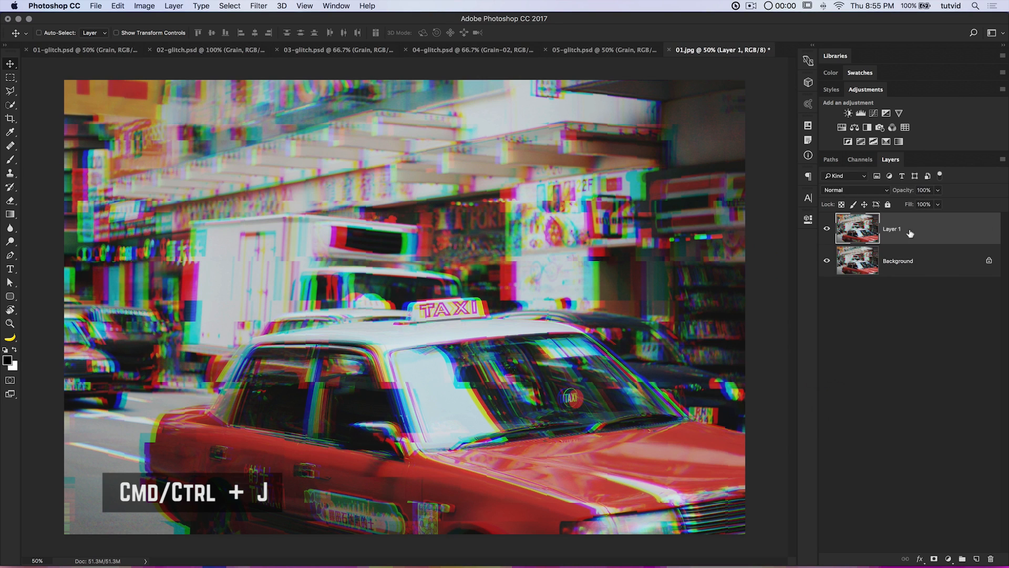
pyautogui.rightClick(920, 225)
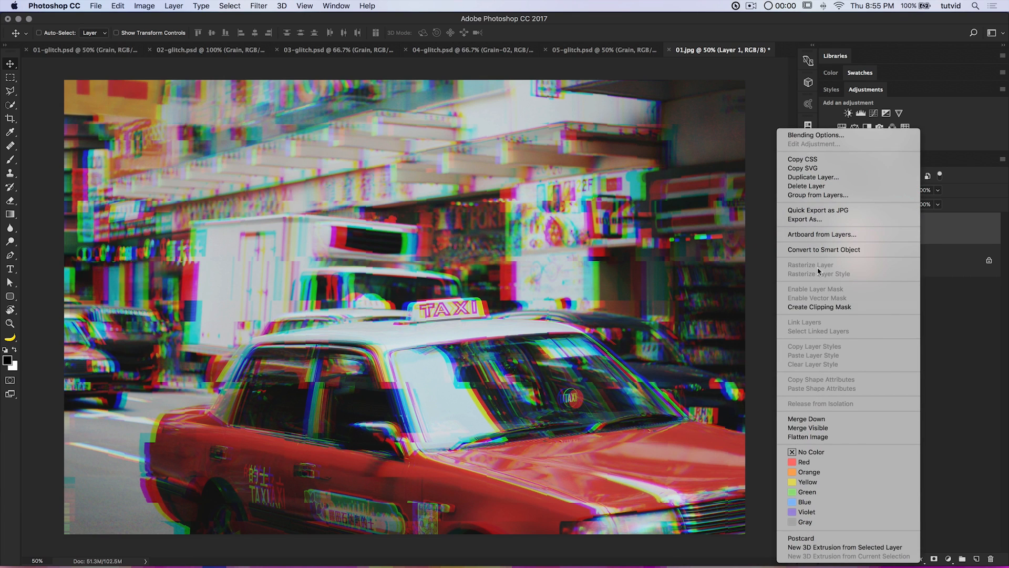
pyautogui.click(898, 253)
pyautogui.doubleClick(893, 230)
pyautogui.write('Lines')
pyautogui.press('Return')
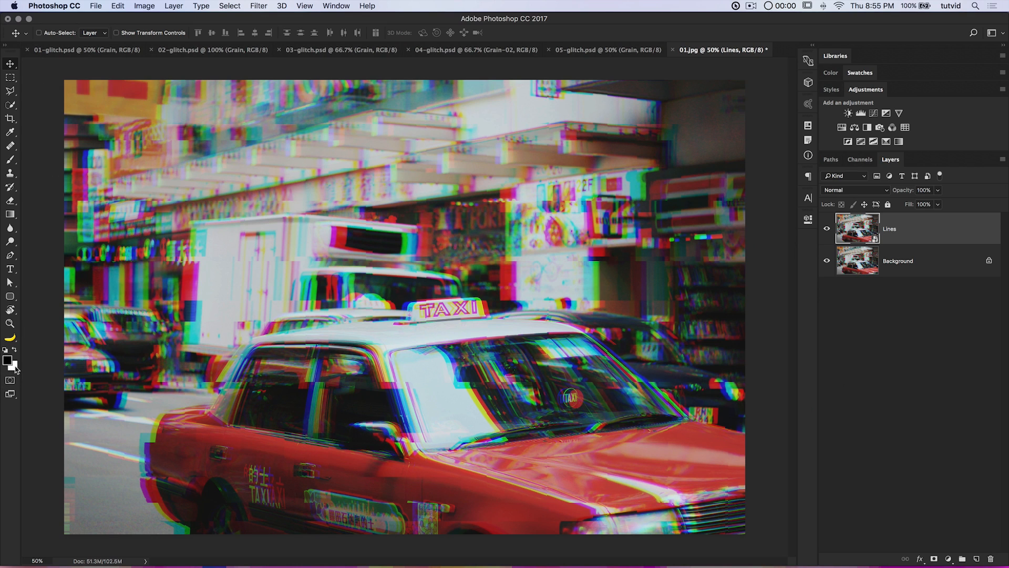
# - Reset the default colors and apply a Halftone Pattern filter to the Lines layer with Line pattern type, size 3 and contrast 0
pyautogui.press('d')
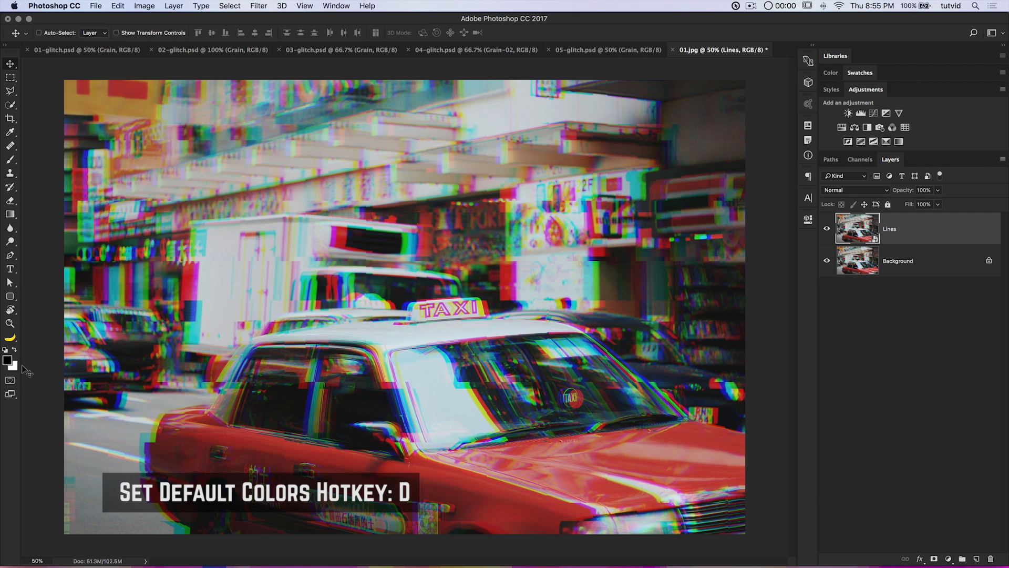
pyautogui.click(264, 5)
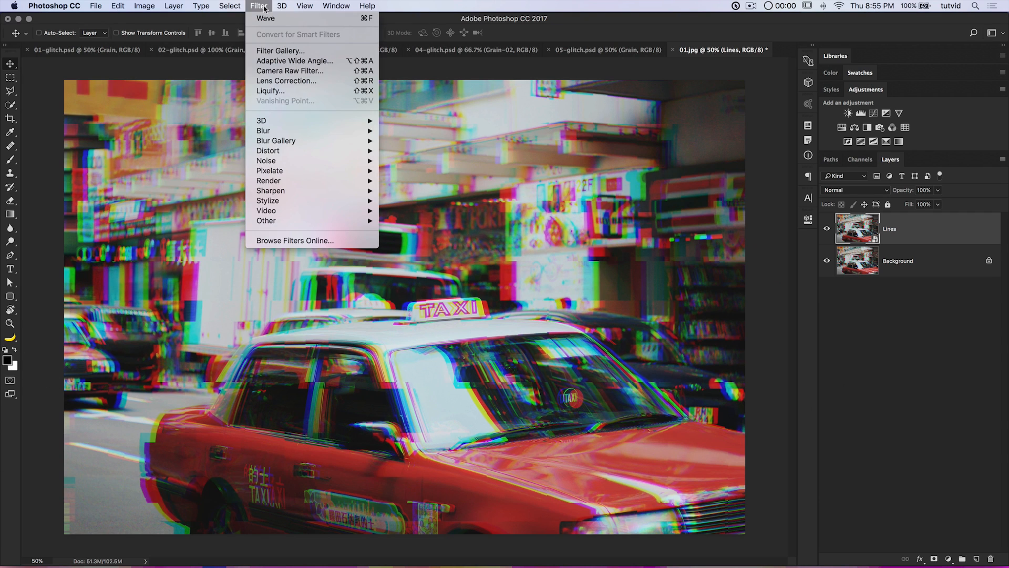
pyautogui.click(307, 51)
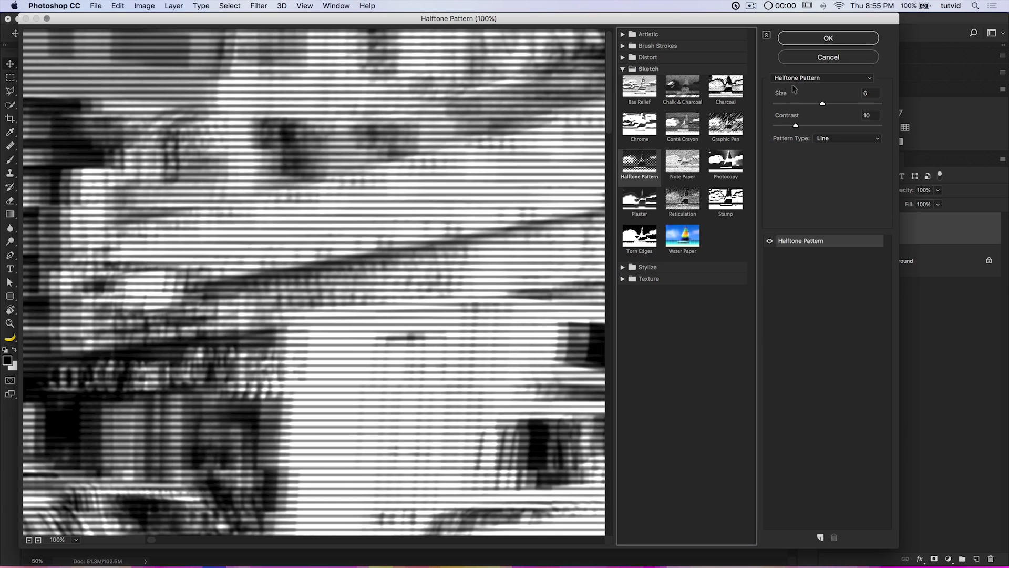
pyautogui.click(833, 138)
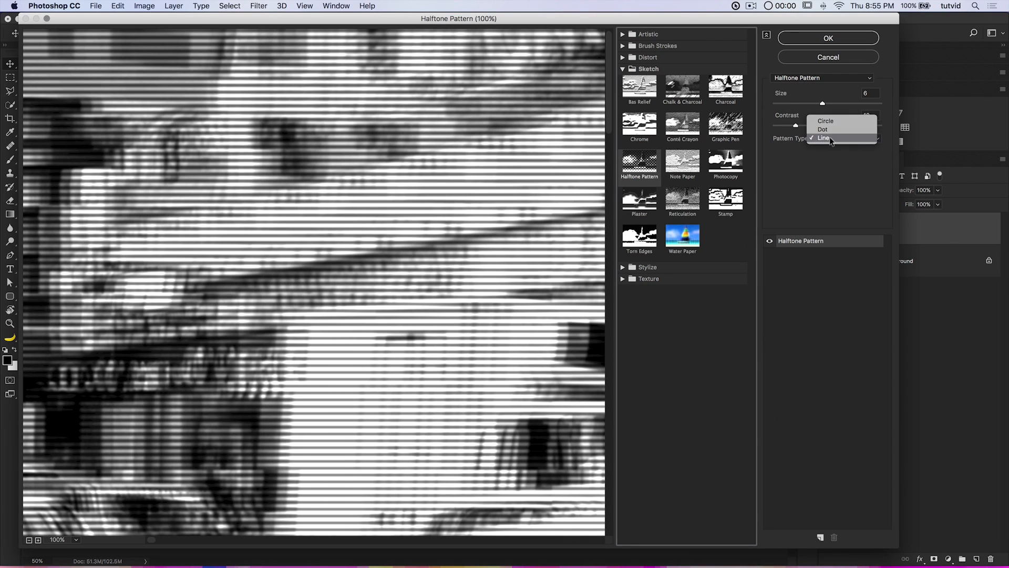
pyautogui.click(396, 164)
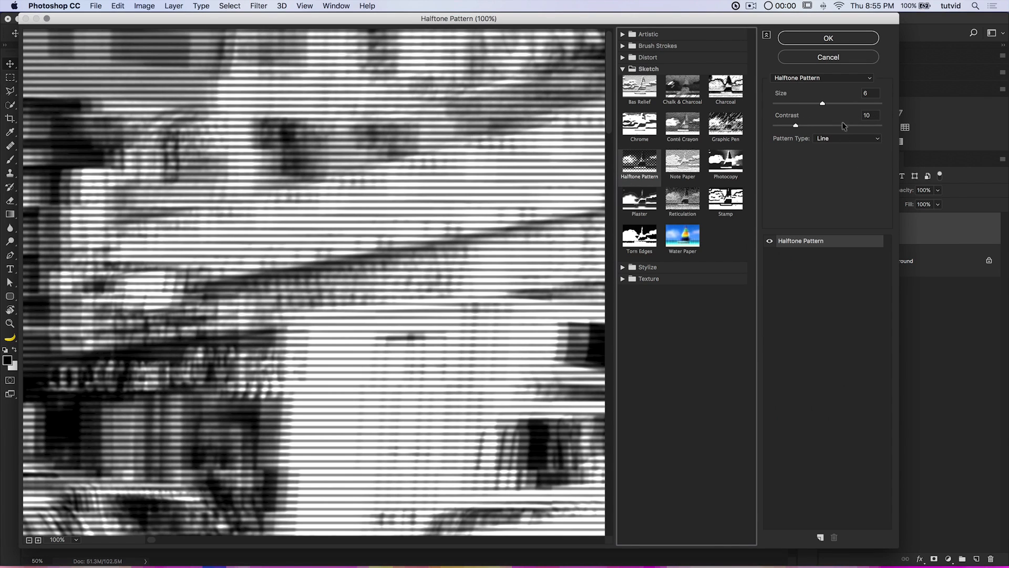
pyautogui.moveTo(796, 125); pyautogui.dragTo(761, 127)
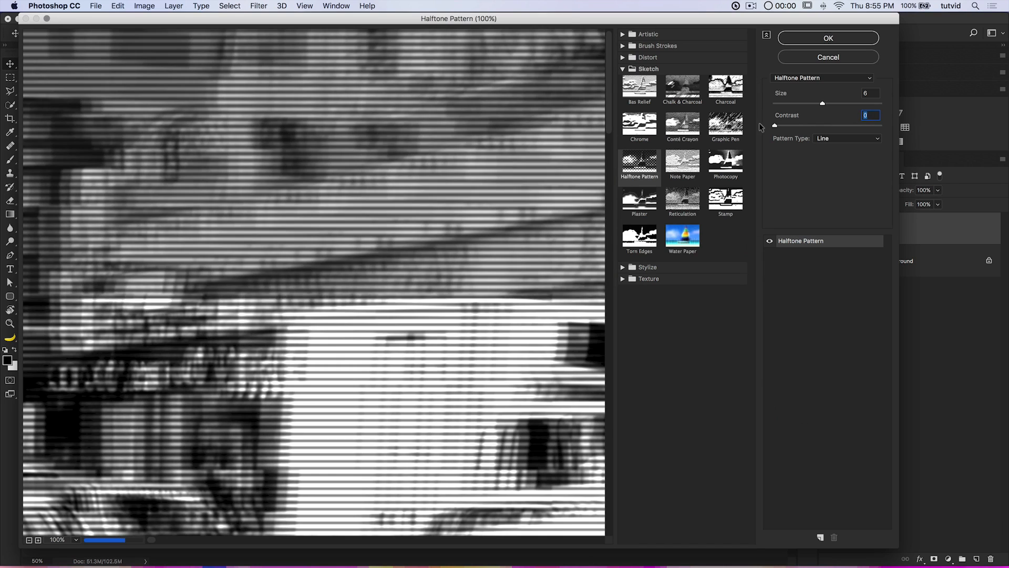
pyautogui.click(867, 93)
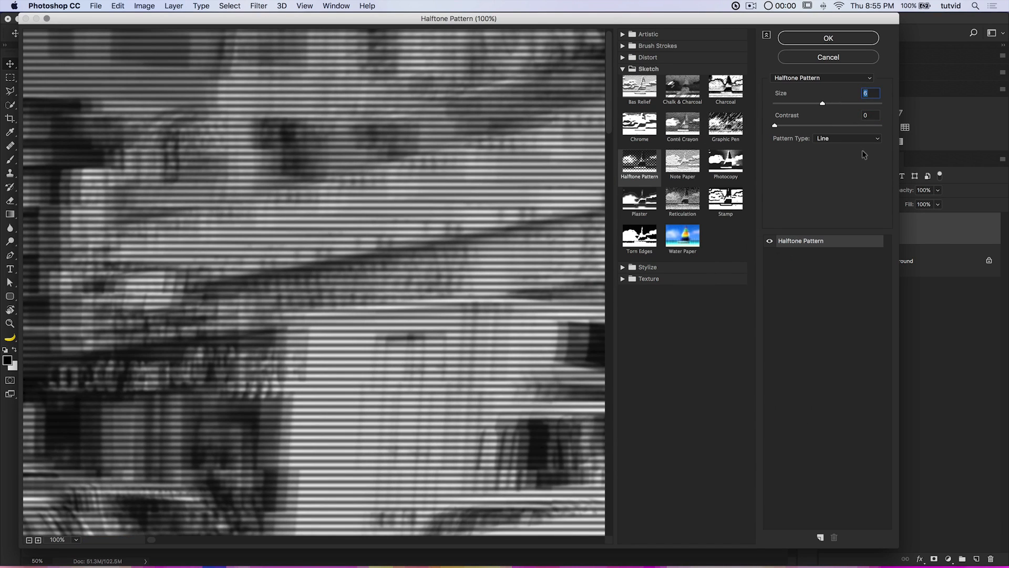
pyautogui.write('3')
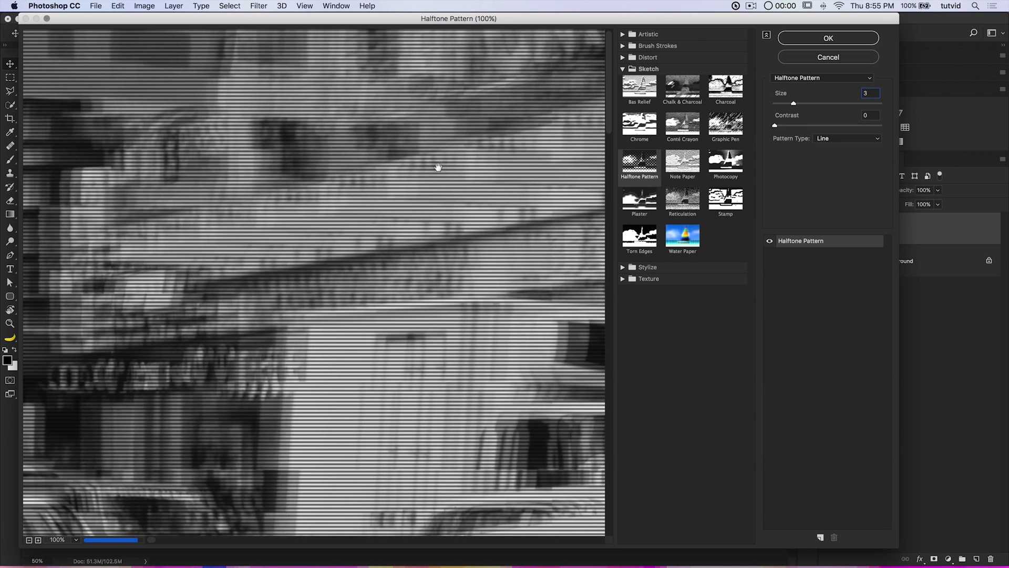
pyautogui.click(828, 39)
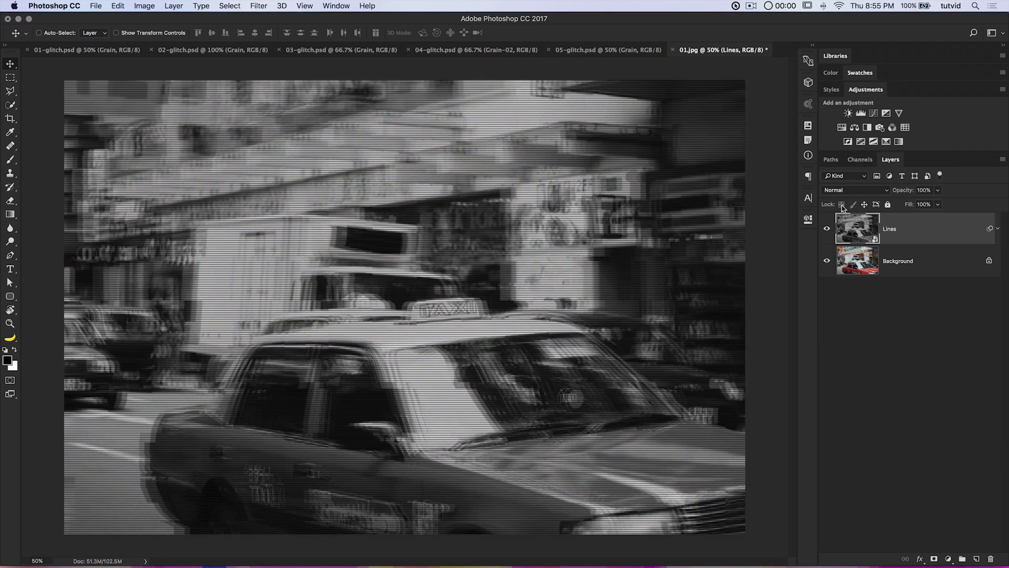
# - Set the Lines layer's blend mode to Lighten and compare the image with the layer hidden and shown
pyautogui.click(862, 189)
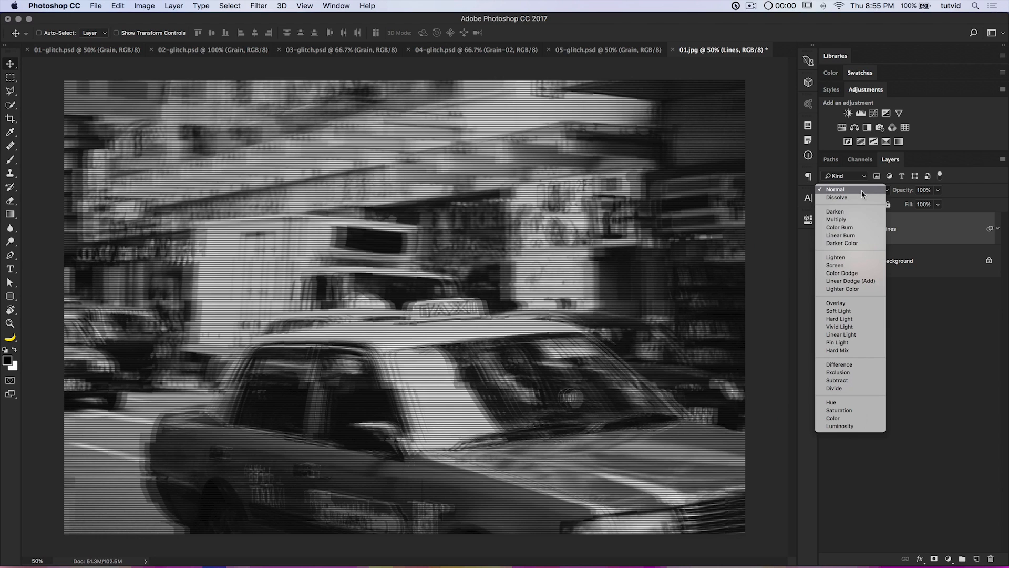
pyautogui.click(850, 261)
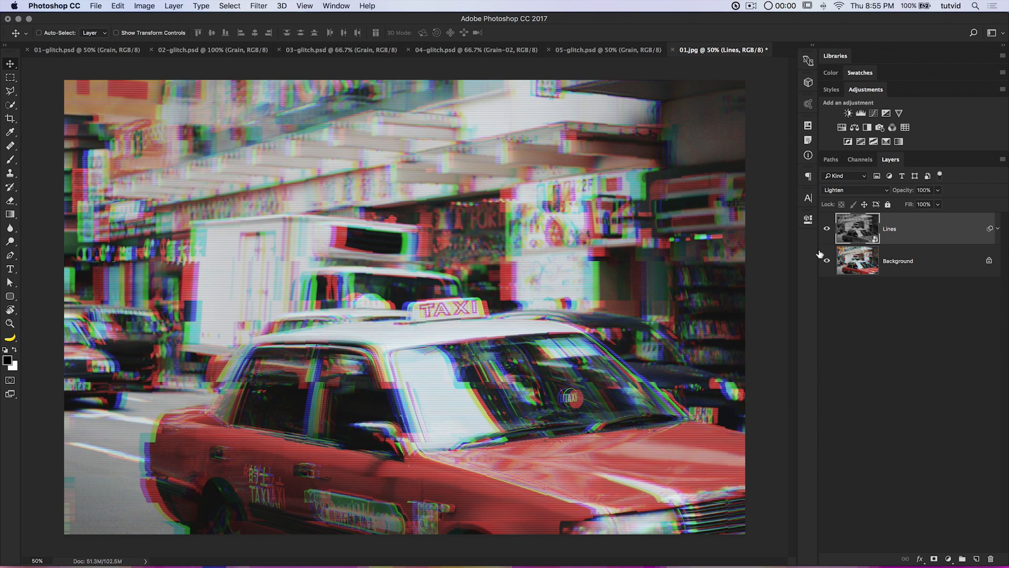
pyautogui.click(827, 229)
pyautogui.click(827, 229)
pyautogui.click(827, 229)
pyautogui.click(827, 229)
# - Add a Vibrance adjustment layer above Lines with vibrance +28 and saturation about +16
pyautogui.click(899, 114)
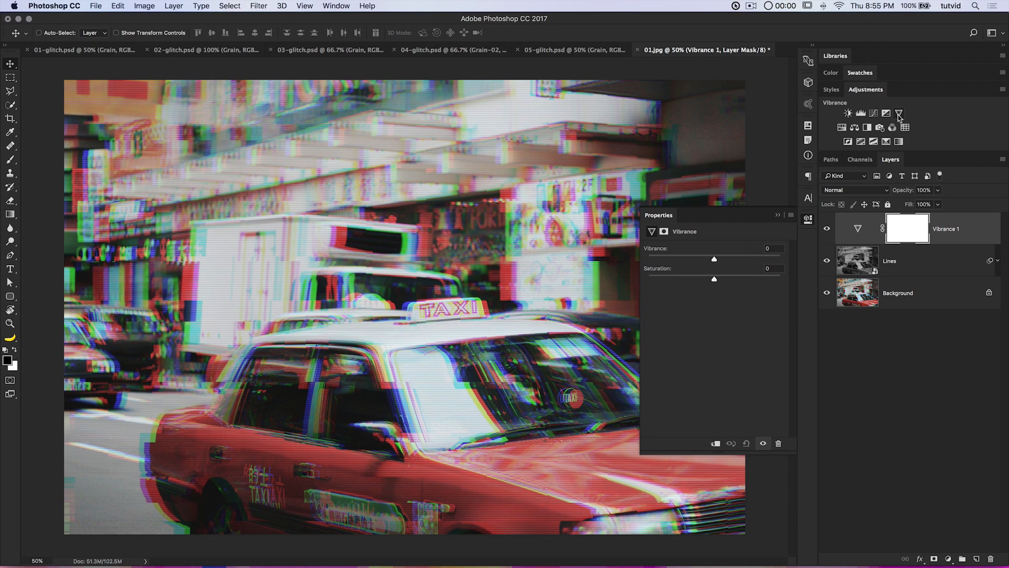
pyautogui.moveTo(716, 263); pyautogui.dragTo(726, 282)
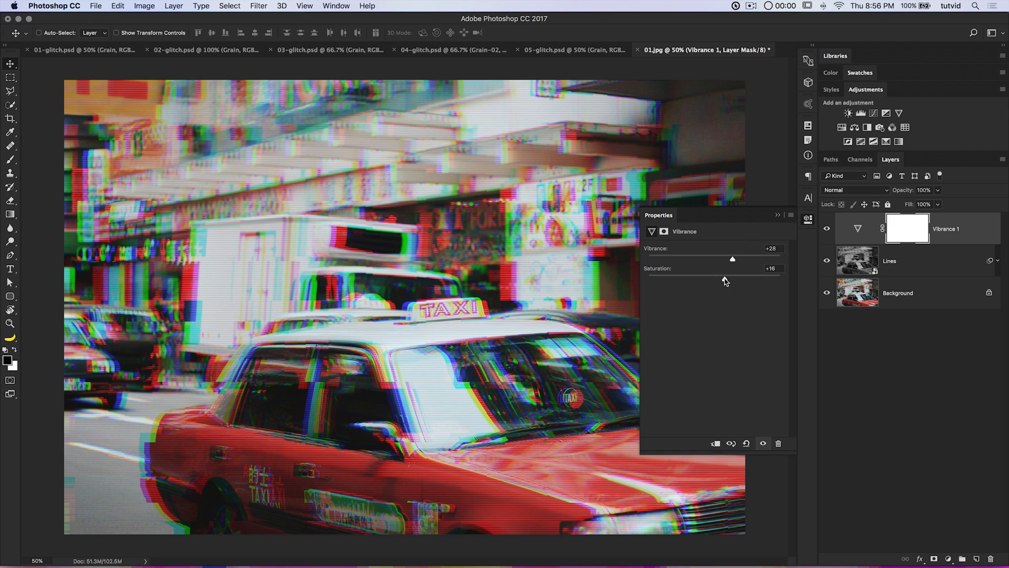
pyautogui.moveTo(723, 282); pyautogui.dragTo(722, 281)
pyautogui.click(808, 220)
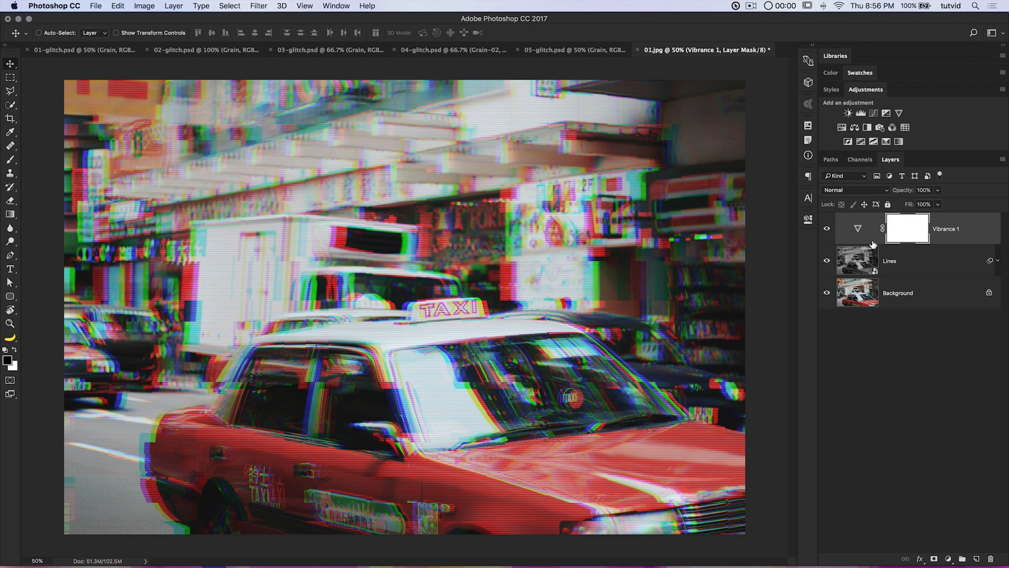
# - Add a Levels adjustment layer with output levels 17 to 232 and a black input level of about 11
pyautogui.click(861, 113)
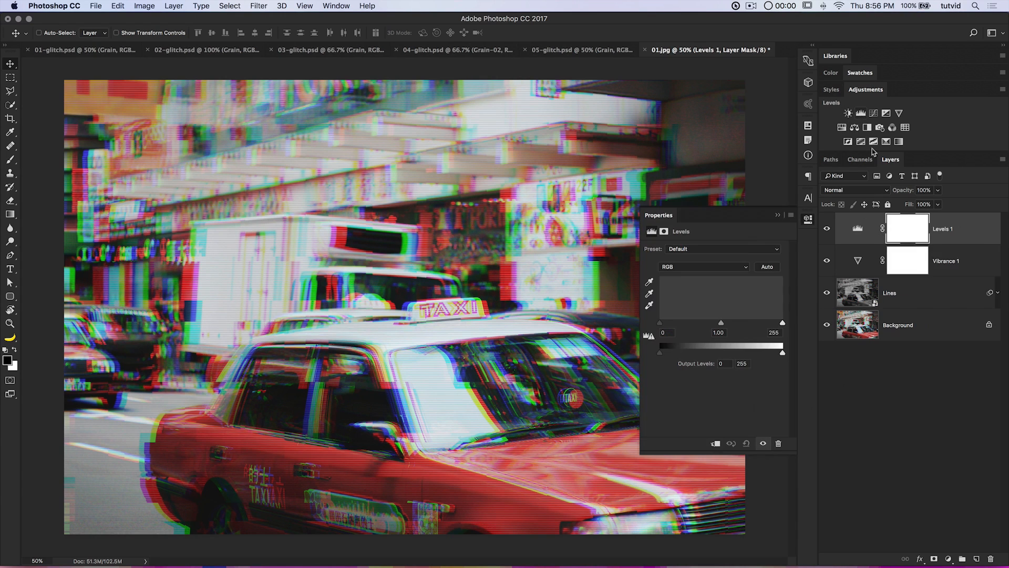
pyautogui.moveTo(661, 356); pyautogui.dragTo(666, 356)
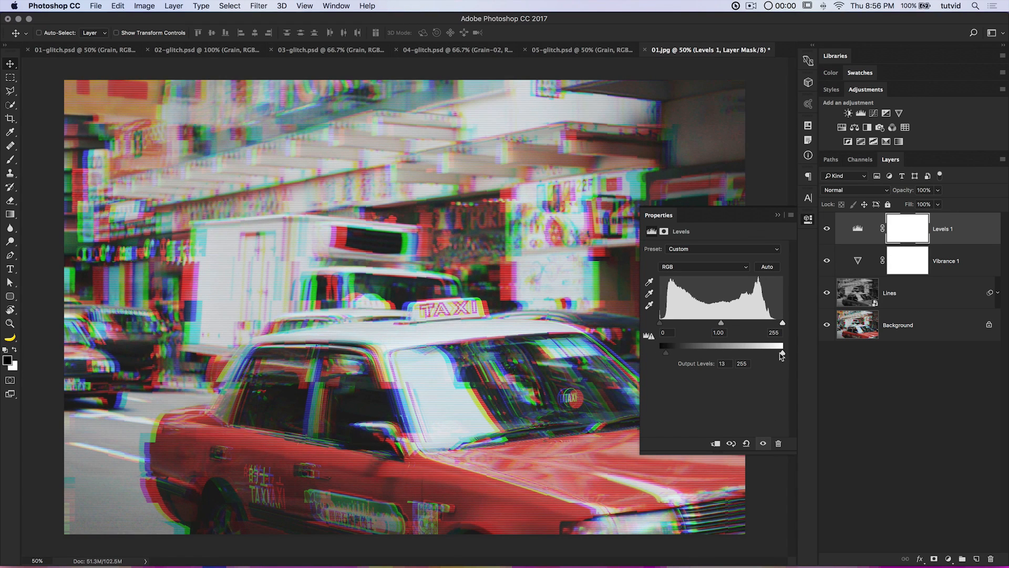
pyautogui.moveTo(781, 356); pyautogui.dragTo(771, 356)
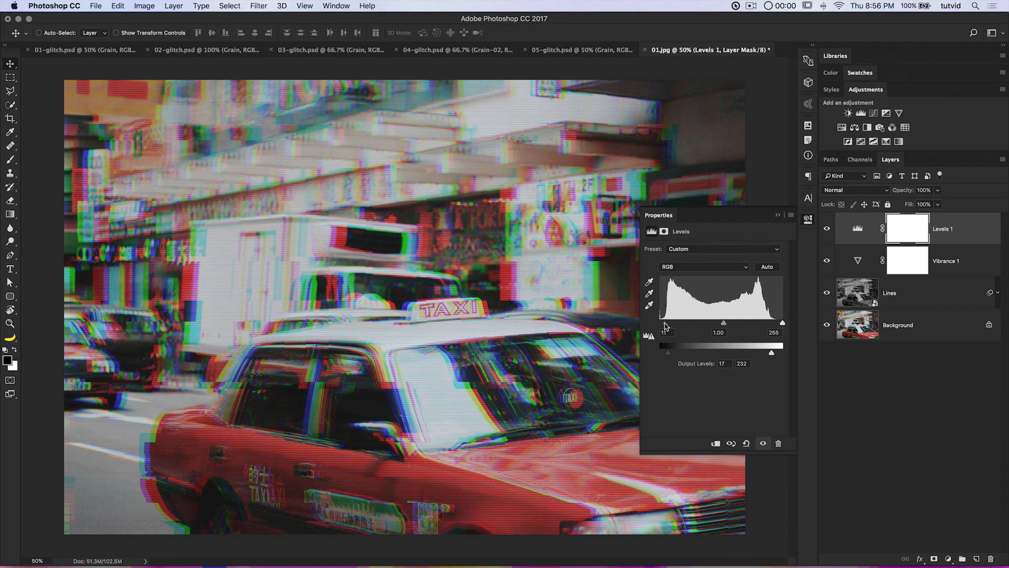
# - Create a new empty layer above the Levels adjustment and name it Grain
pyautogui.click(976, 558)
pyautogui.doubleClick(892, 230)
pyautogui.write('G')
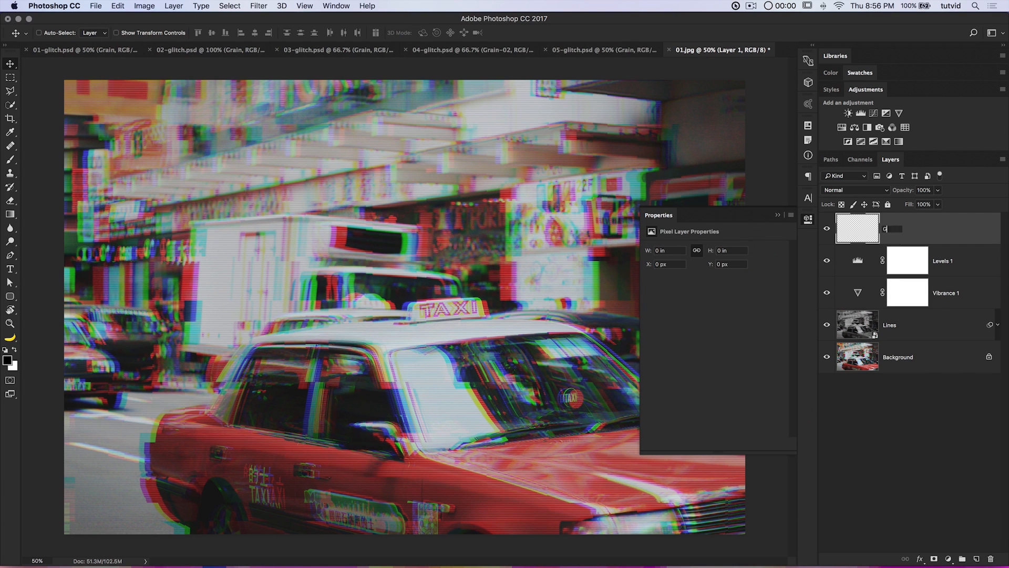
pyautogui.write('rain')
pyautogui.press('Return')
# - Fill the Grain layer with 50% Gray in Normal mode at 100% opacity
pyautogui.click(118, 6)
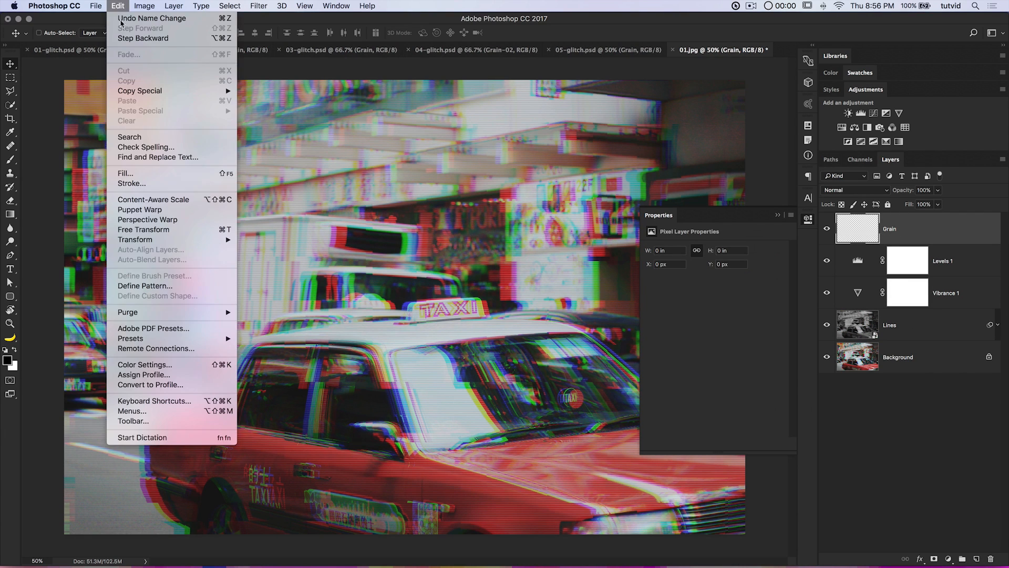
pyautogui.click(145, 175)
pyautogui.click(439, 250)
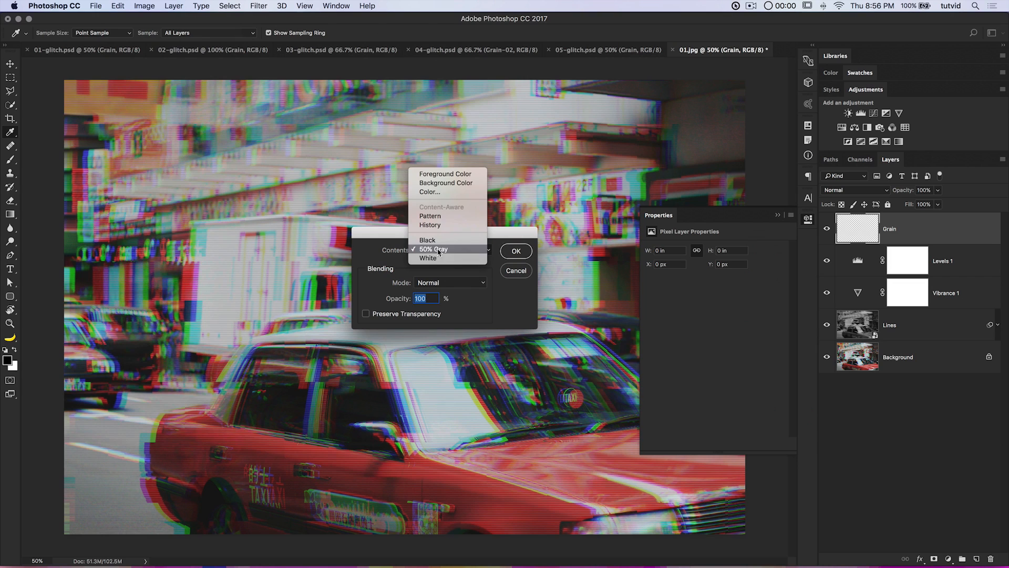
pyautogui.click(435, 251)
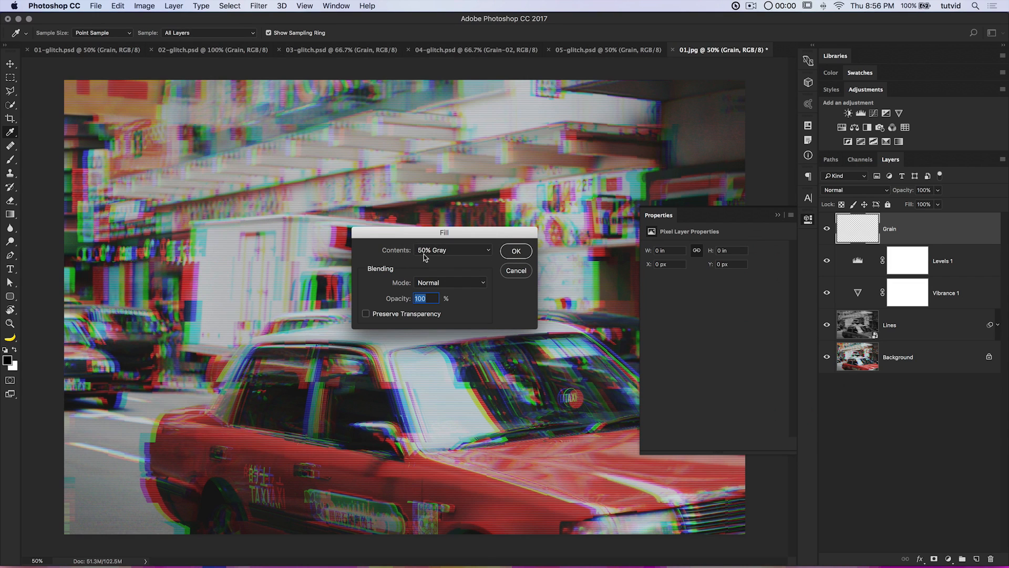
pyautogui.click(525, 254)
pyautogui.press('v')
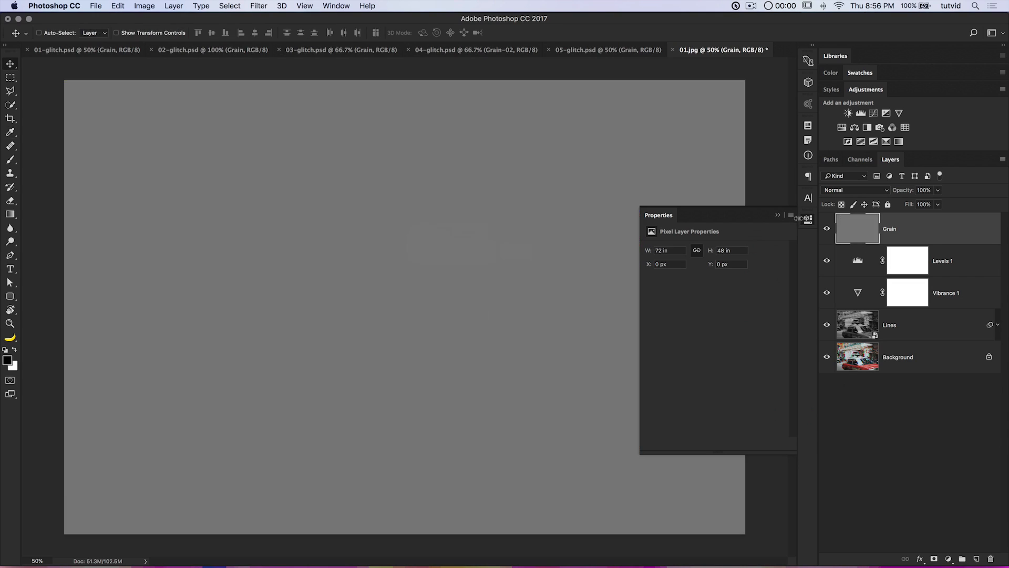
pyautogui.click(808, 219)
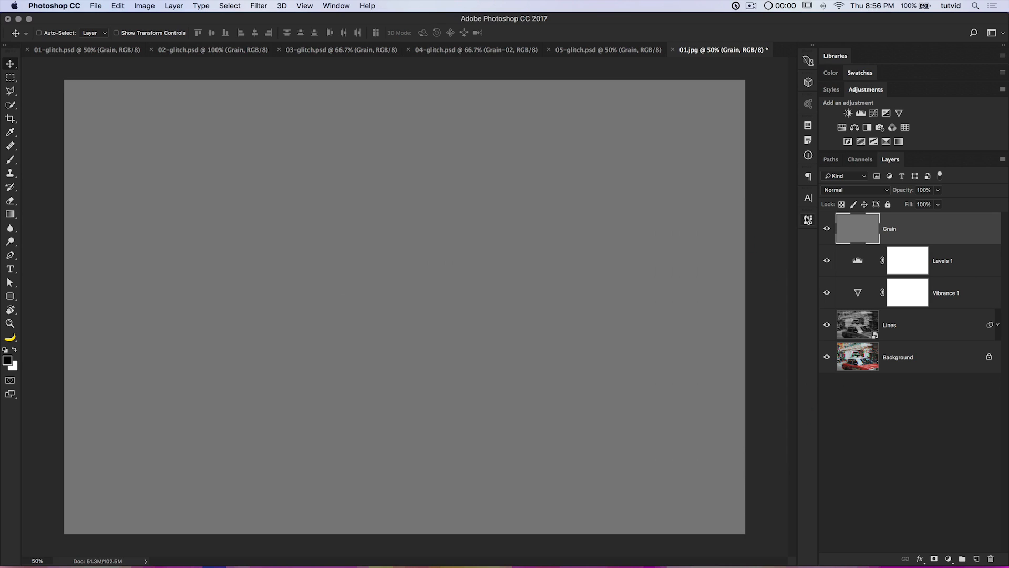
# - Apply Camera Raw Filter grain to the gray Grain layer with amount 100, size 66 and roughness 82
pyautogui.click(203, 6)
pyautogui.moveTo(259, 6)
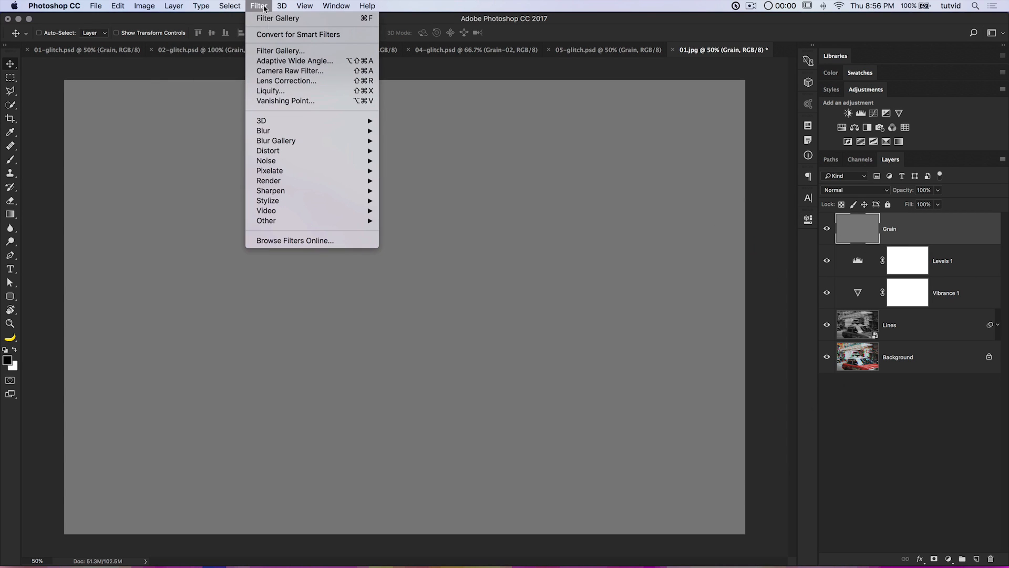
pyautogui.click(305, 71)
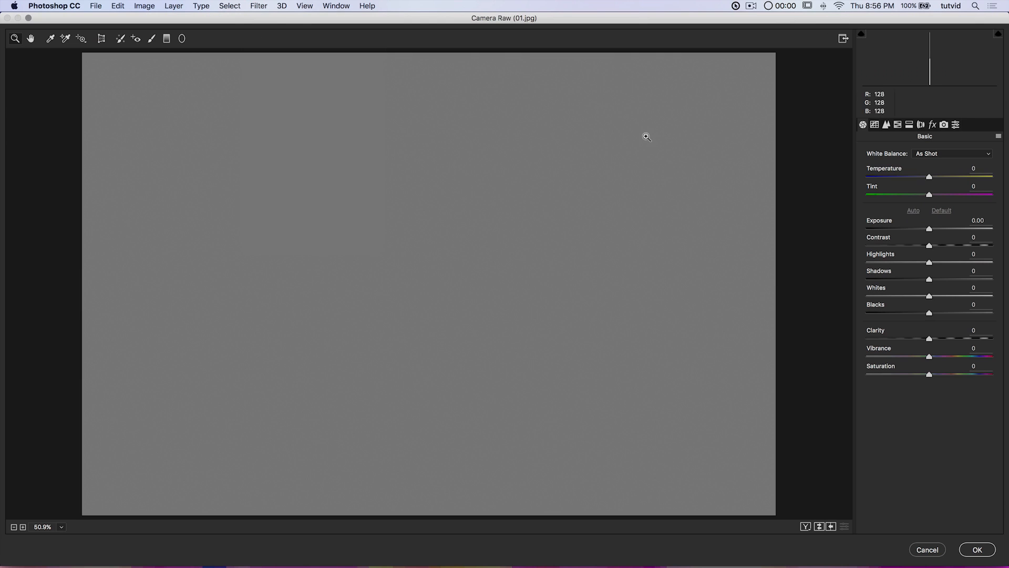
pyautogui.click(932, 124)
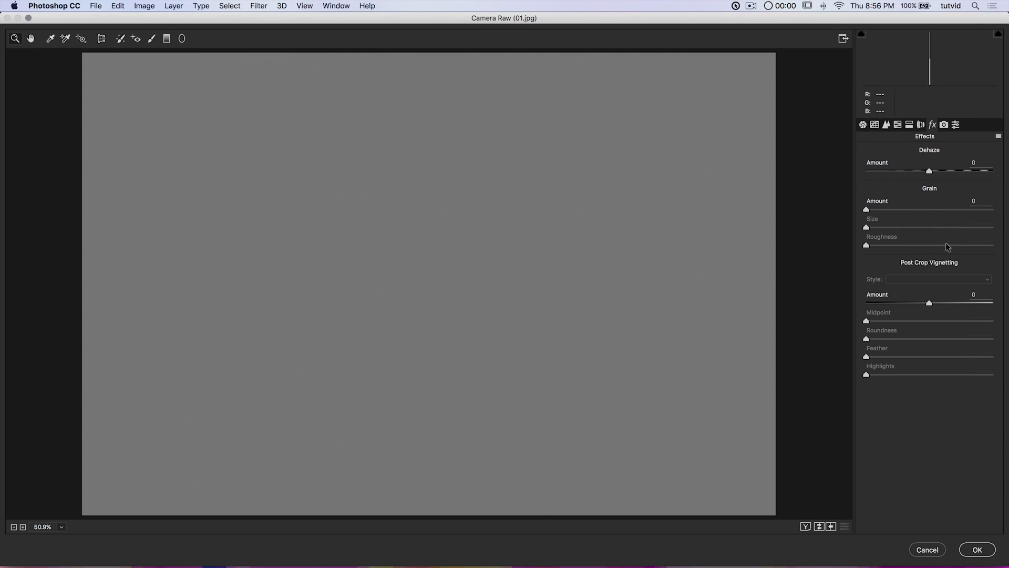
pyautogui.moveTo(934, 209); pyautogui.dragTo(994, 209)
pyautogui.moveTo(926, 228); pyautogui.dragTo(970, 245)
pyautogui.click(978, 550)
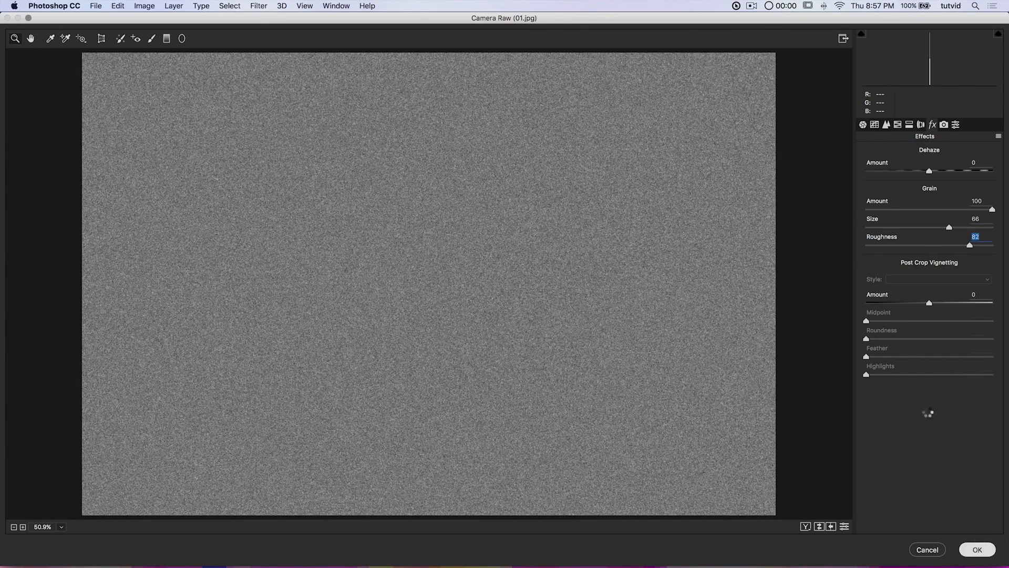
# - Blend the Grain layer in Soft Light mode and lower its opacity
pyautogui.click(865, 192)
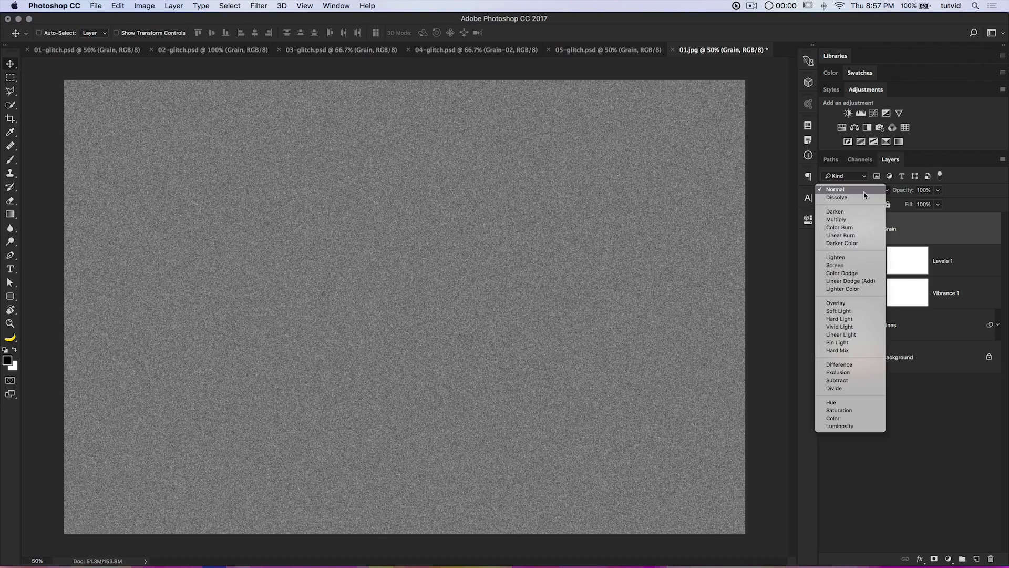
pyautogui.click(845, 310)
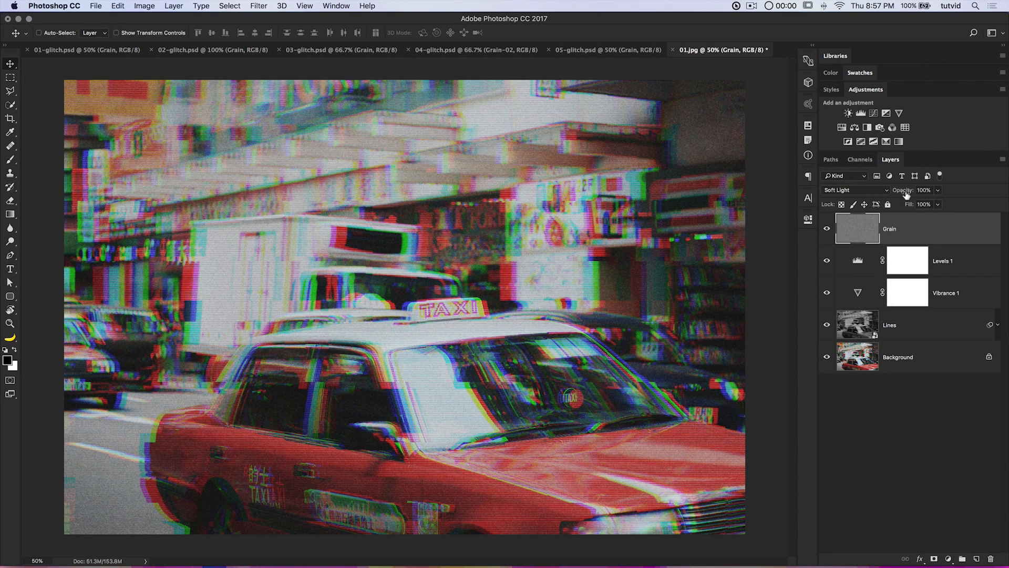
pyautogui.moveTo(904, 194)
pyautogui.mouseDown()
pyautogui.moveTo(885, 196)
pyautogui.moveTo(900, 192)
pyautogui.mouseUp()
# - Close the 01.jpg document without saving the changes
pyautogui.press('super')
pyautogui.press('super+w')
pyautogui.press('super+d')
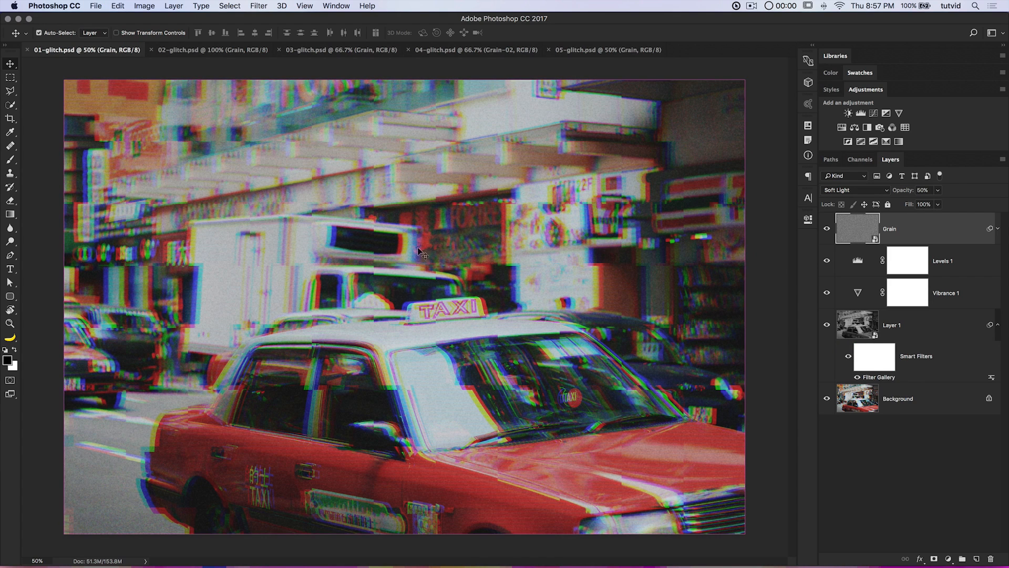
# - Switch to Finder and open 02.jpg from the 09th-5BestGlitchEffects folder with Adobe Photoshop CC 2017
pyautogui.press('super+Tab')
pyautogui.click(478, 289)
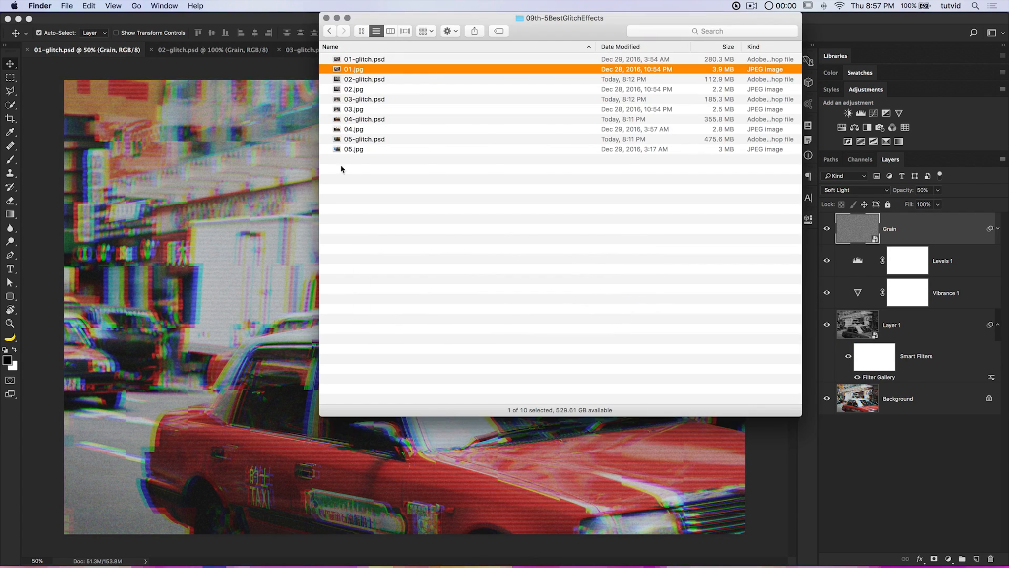
pyautogui.rightClick(370, 90)
pyautogui.moveTo(419, 104)
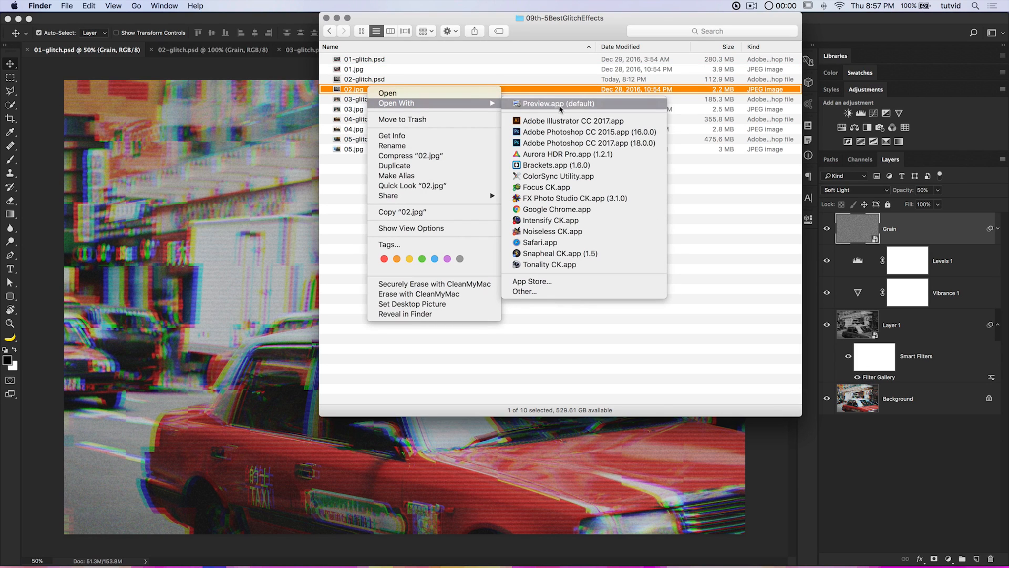
pyautogui.click(566, 143)
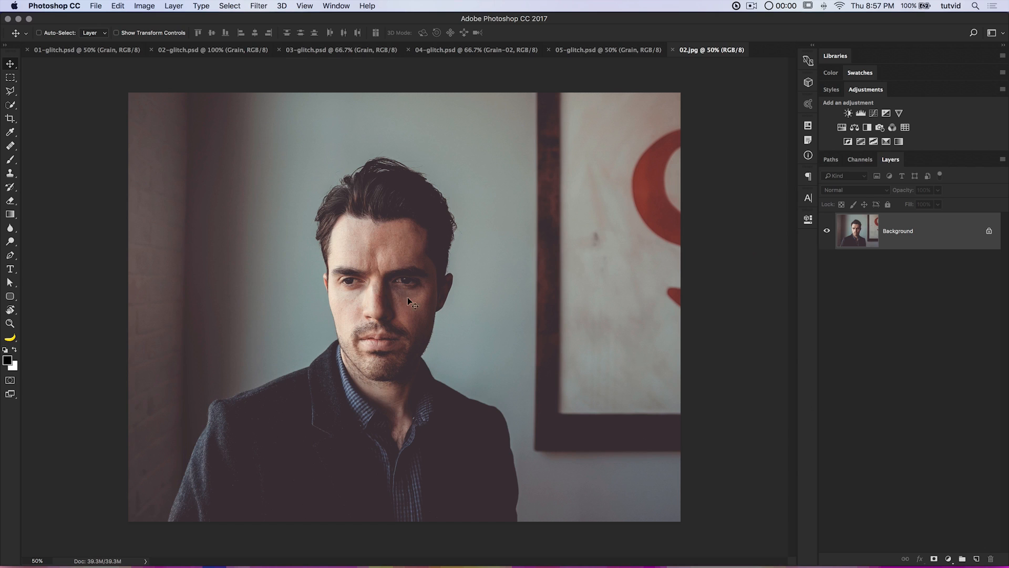
# - Convert the portrait's Background to a Smart Object, duplicate it, hide the upper copy and select the lower one
pyautogui.rightClick(921, 238)
pyautogui.click(873, 301)
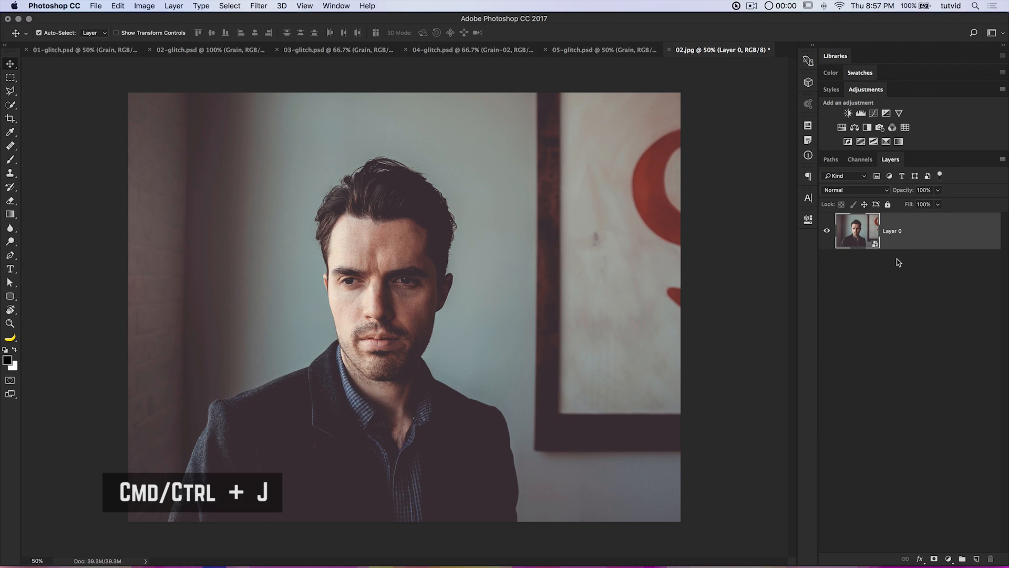
pyautogui.press('super+j')
pyautogui.click(828, 231)
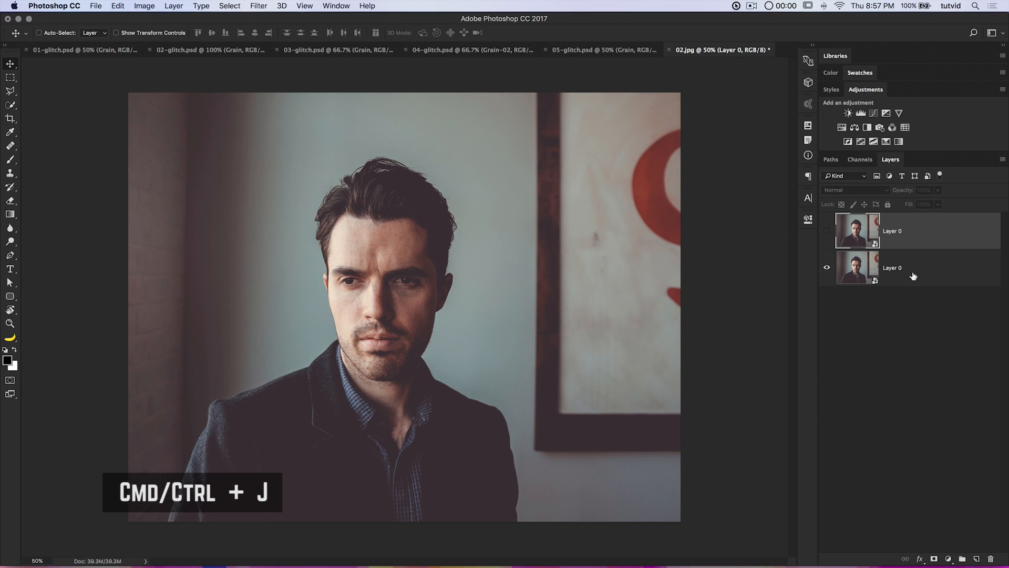
pyautogui.click(913, 272)
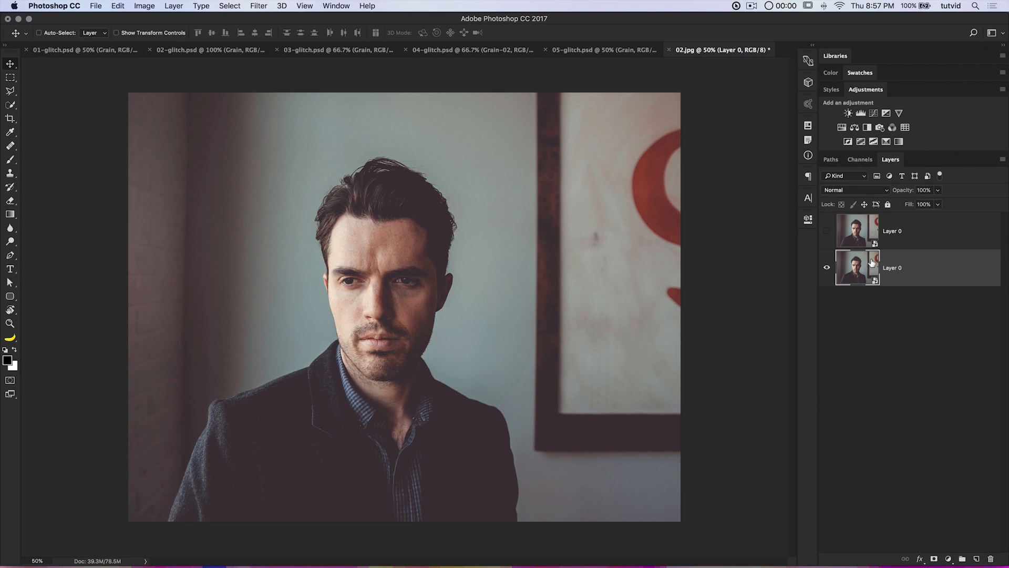
# - Set up a Wave filter on the lower Layer 0 with wavelength 301 to 884, amplitude 301 to 699 and horizontal scale 6%
pyautogui.click(259, 6)
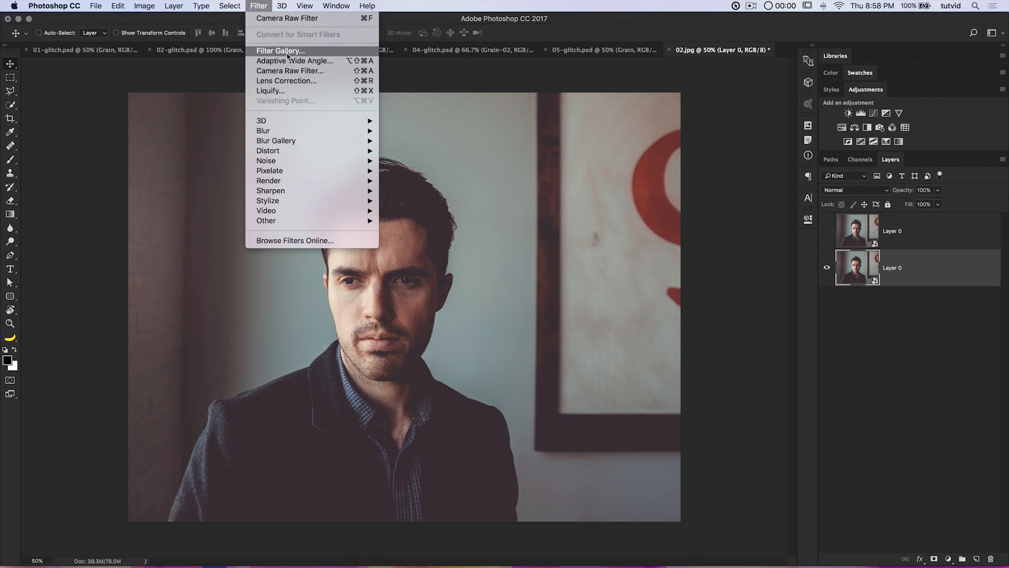
pyautogui.moveTo(301, 152)
pyautogui.click(437, 222)
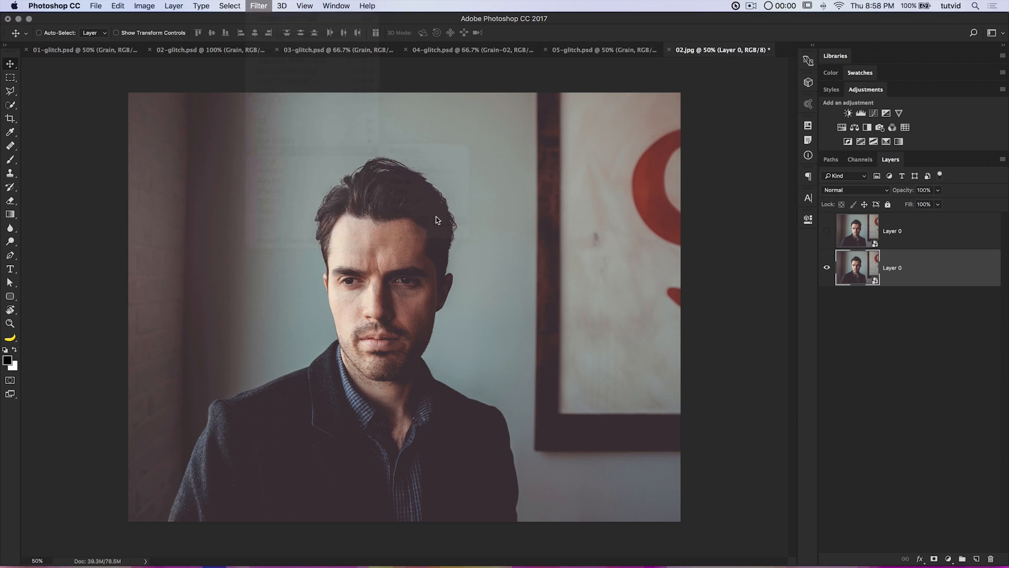
pyautogui.moveTo(331, 132); pyautogui.dragTo(692, 130)
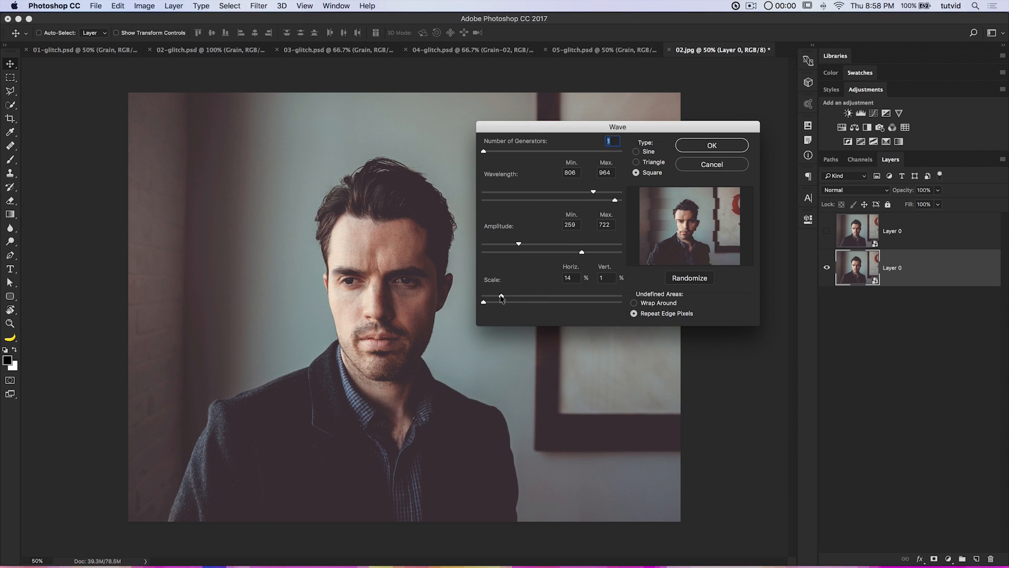
pyautogui.moveTo(495, 295); pyautogui.dragTo(490, 295)
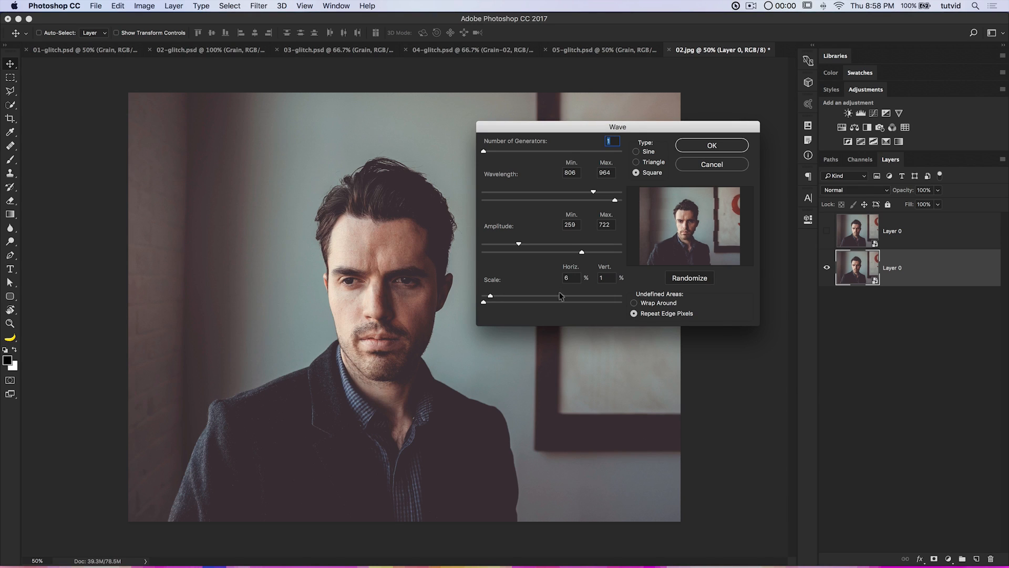
pyautogui.moveTo(581, 253); pyautogui.dragTo(524, 249)
pyautogui.moveTo(593, 192); pyautogui.dragTo(525, 193)
pyautogui.moveTo(615, 201); pyautogui.dragTo(604, 204)
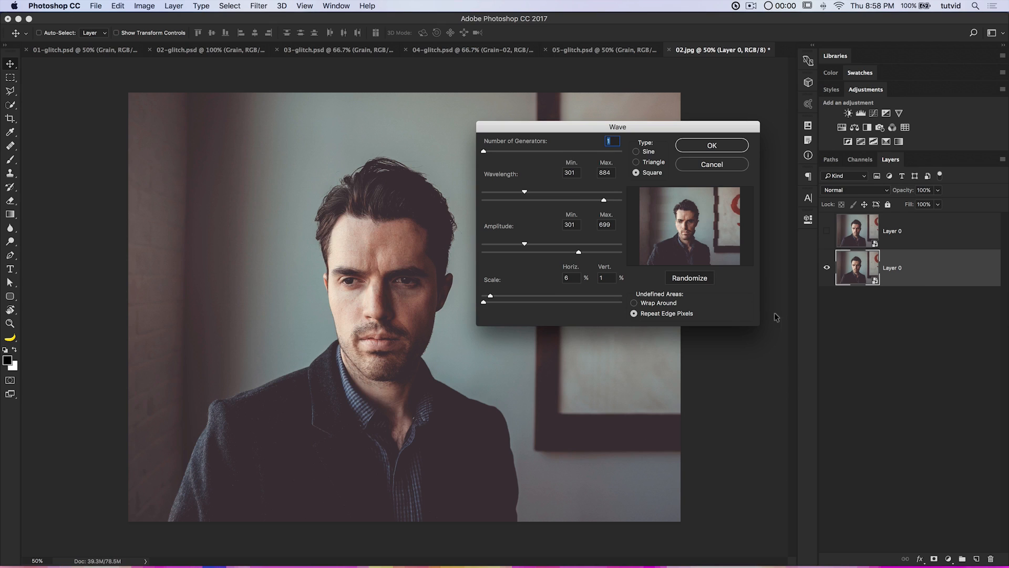
# - Randomize the Wave pattern several times and apply the filter
pyautogui.click(690, 279)
pyautogui.click(700, 279)
pyautogui.click(701, 279)
pyautogui.click(712, 146)
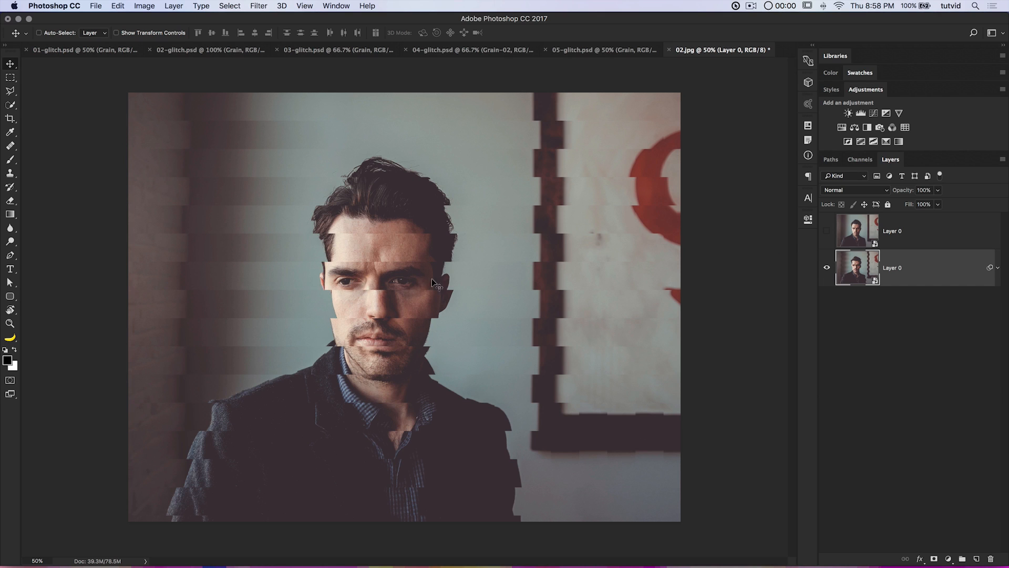
# - Add a second, randomized Wave filter with wavelength 871 to 976 and horizontal scale 4%, and check the layer's smart filter list
pyautogui.click(233, 6)
pyautogui.moveTo(259, 6)
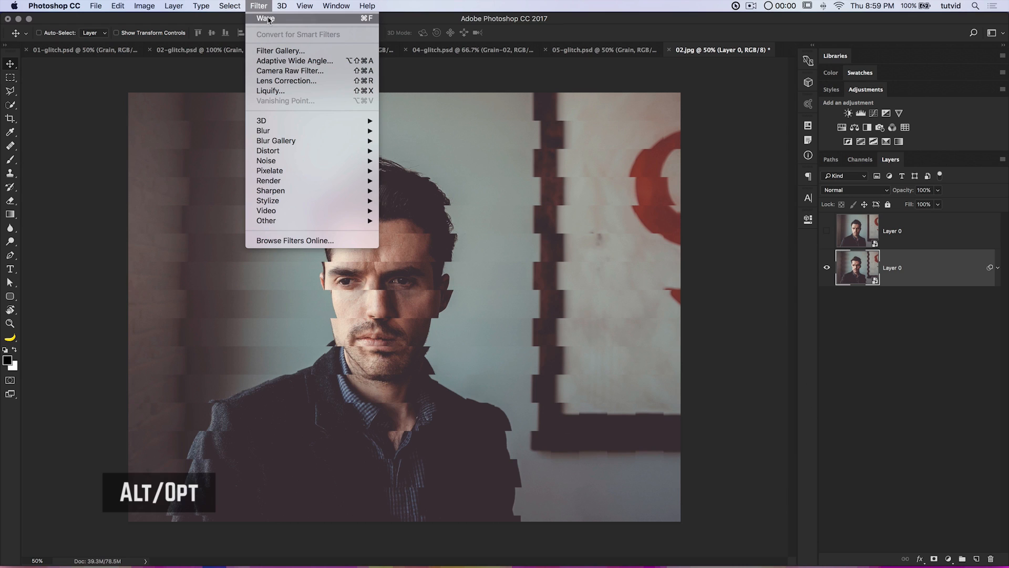
pyautogui.keyDown('alt'); pyautogui.click(266, 18); pyautogui.keyUp('alt')
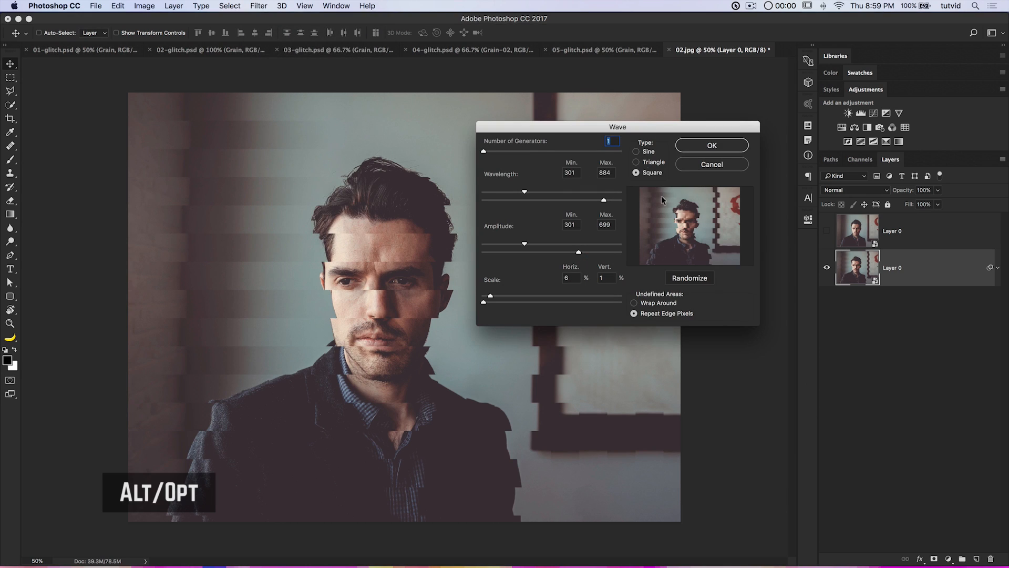
pyautogui.click(696, 280)
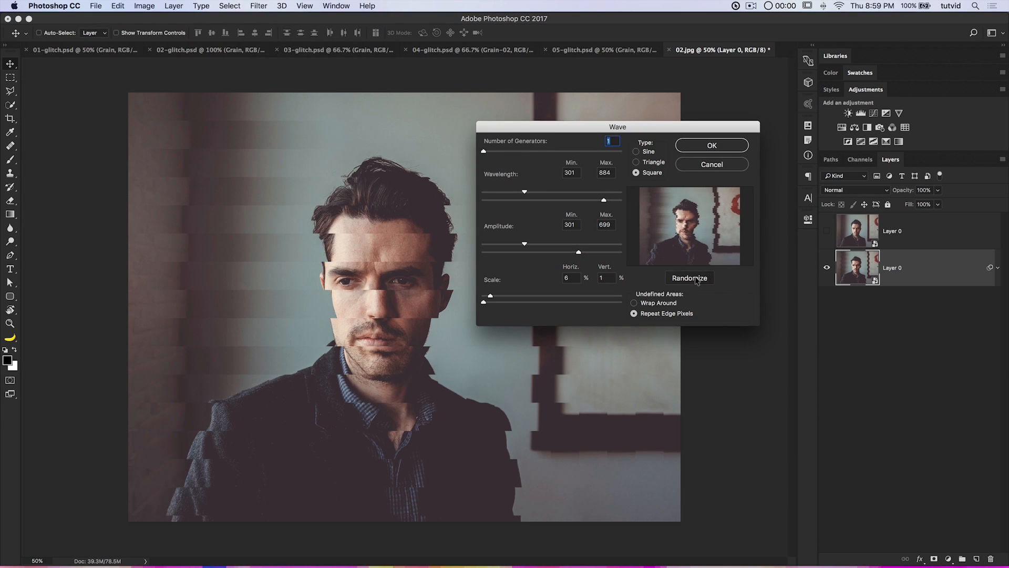
pyautogui.moveTo(604, 201)
pyautogui.mouseDown()
pyautogui.moveTo(541, 203)
pyautogui.moveTo(617, 212)
pyautogui.mouseUp()
pyautogui.moveTo(524, 193); pyautogui.dragTo(603, 205)
pyautogui.click(694, 279)
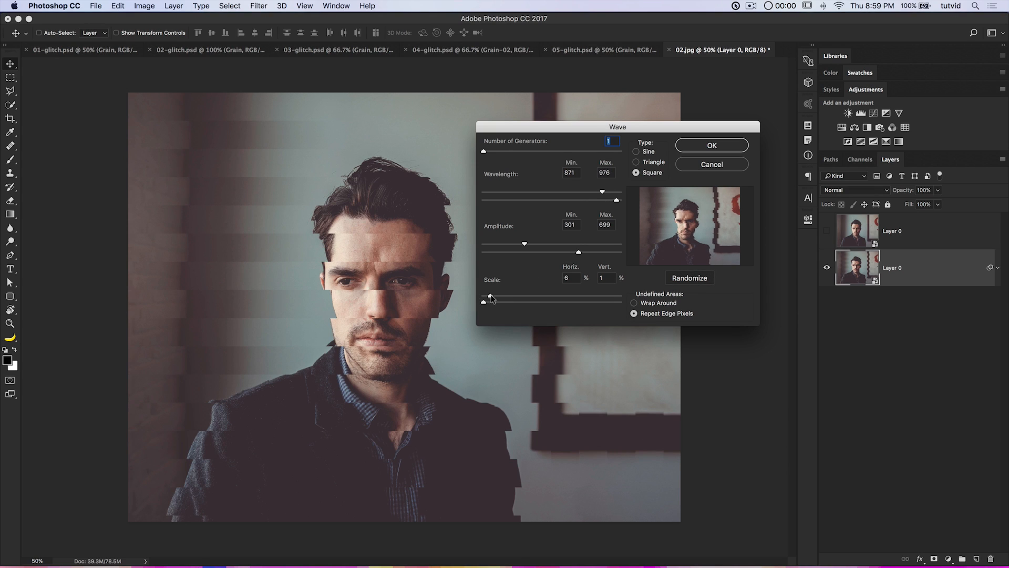
pyautogui.moveTo(492, 295); pyautogui.dragTo(488, 295)
pyautogui.click(715, 146)
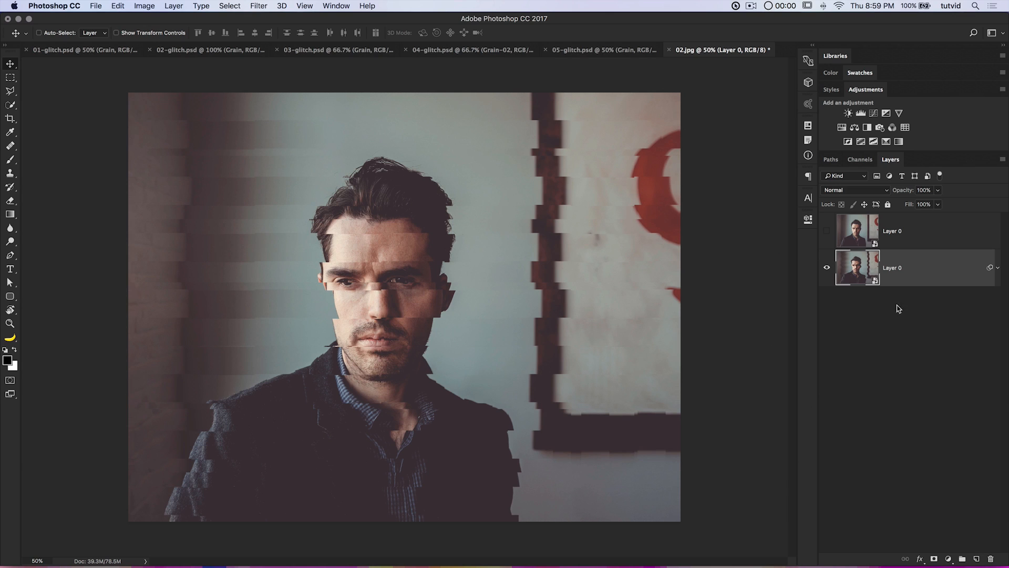
pyautogui.click(997, 269)
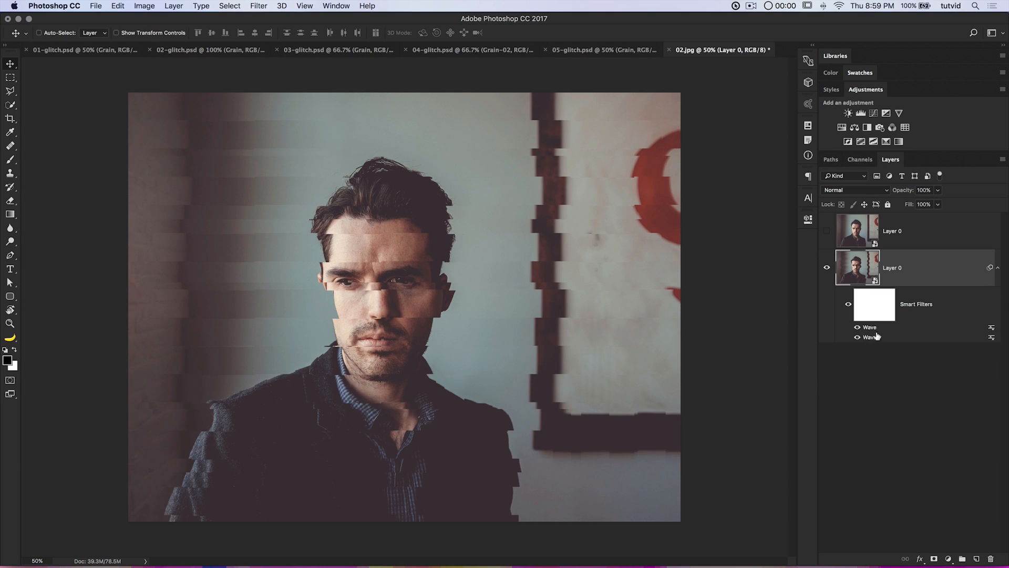
pyautogui.click(997, 268)
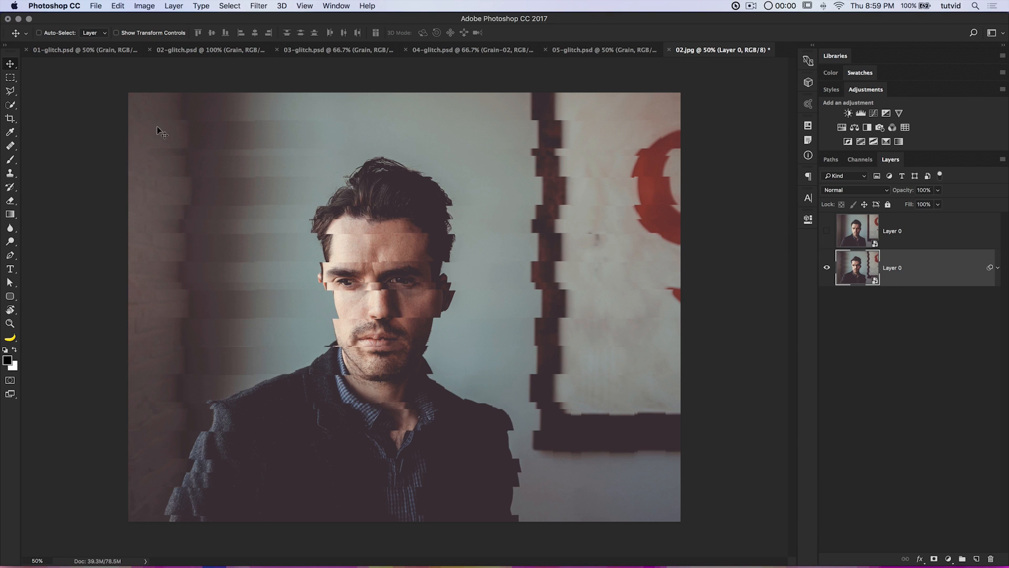
# - Place 10.jpg from the seamless dark concrete textures folder in Downloads as an embedded image above the distorted portrait
pyautogui.click(95, 6)
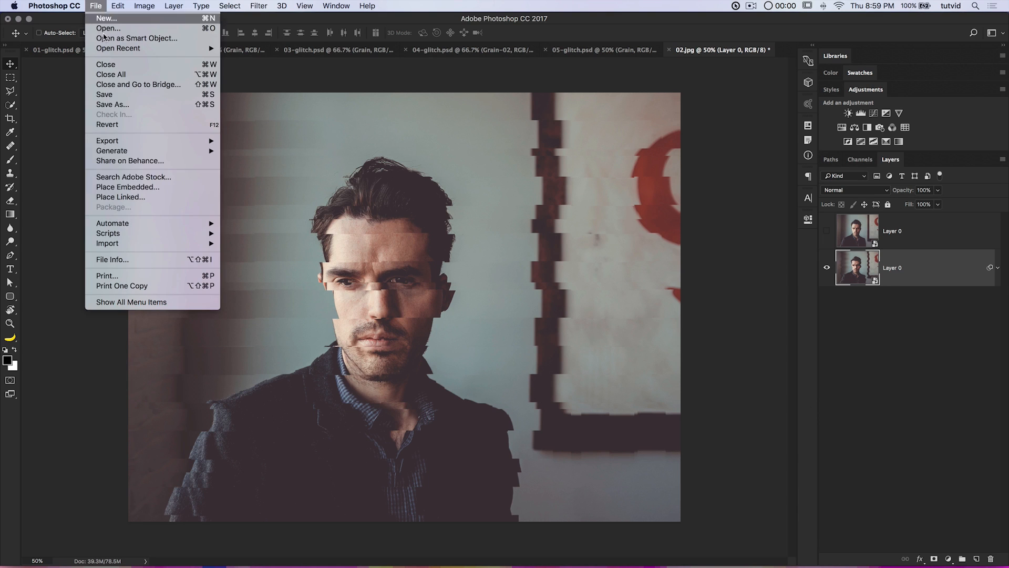
pyautogui.click(147, 189)
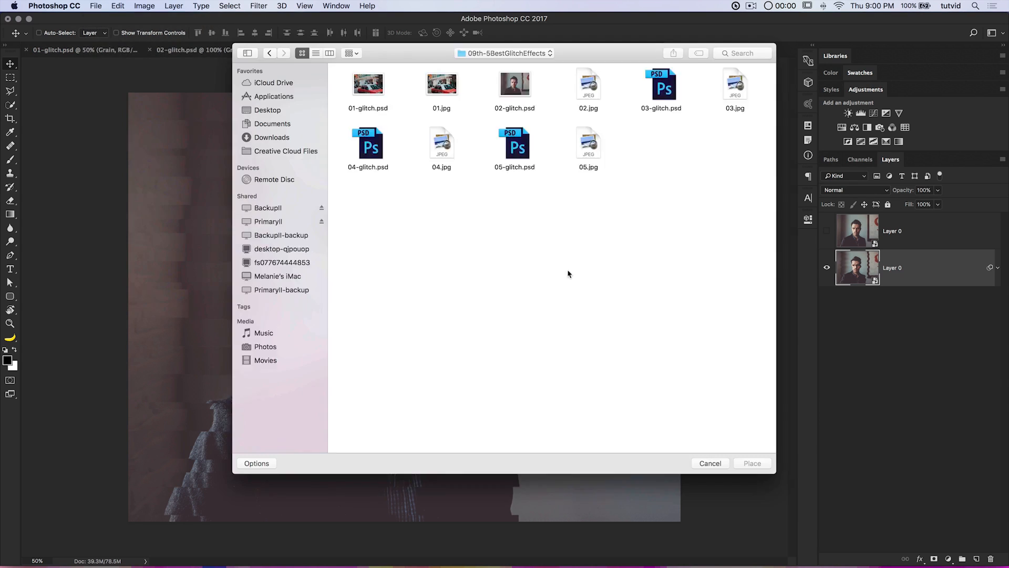
pyautogui.click(277, 138)
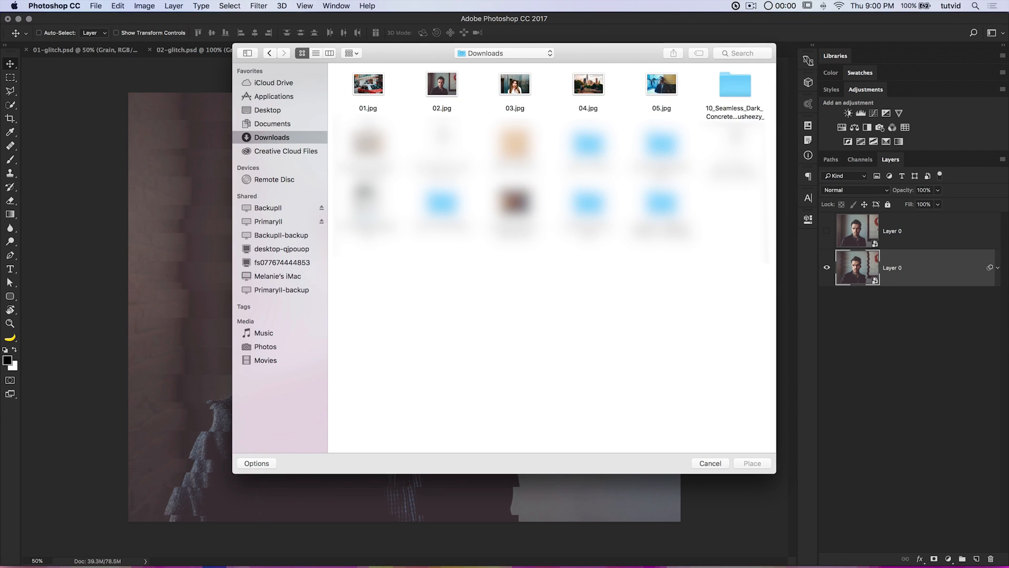
pyautogui.doubleClick(728, 88)
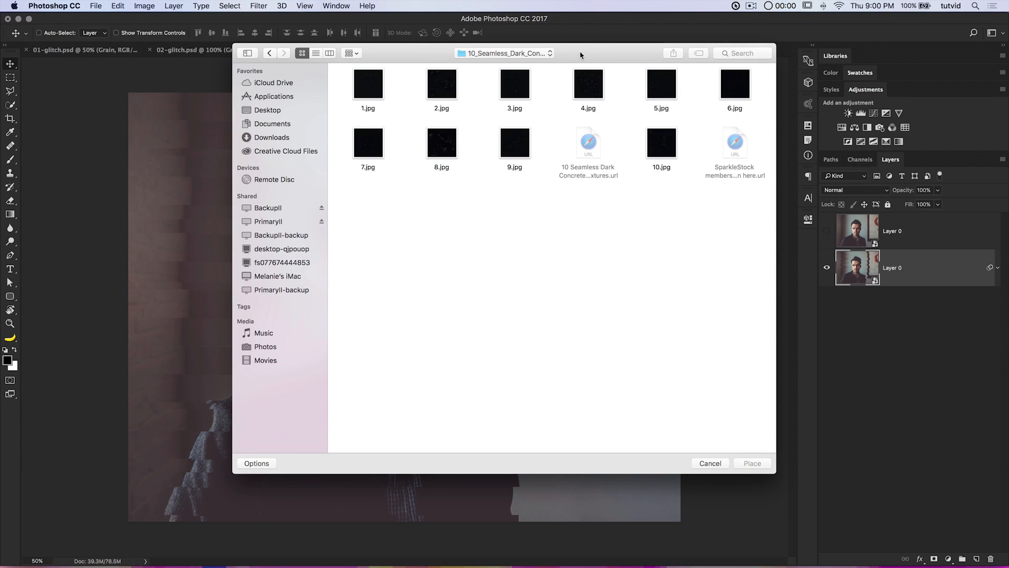
pyautogui.click(664, 142)
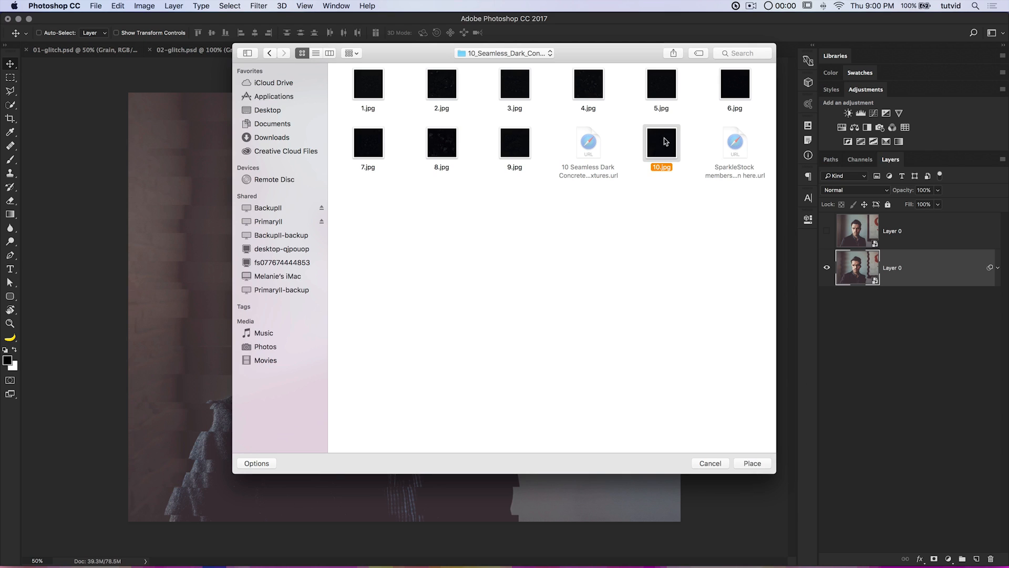
pyautogui.click(751, 462)
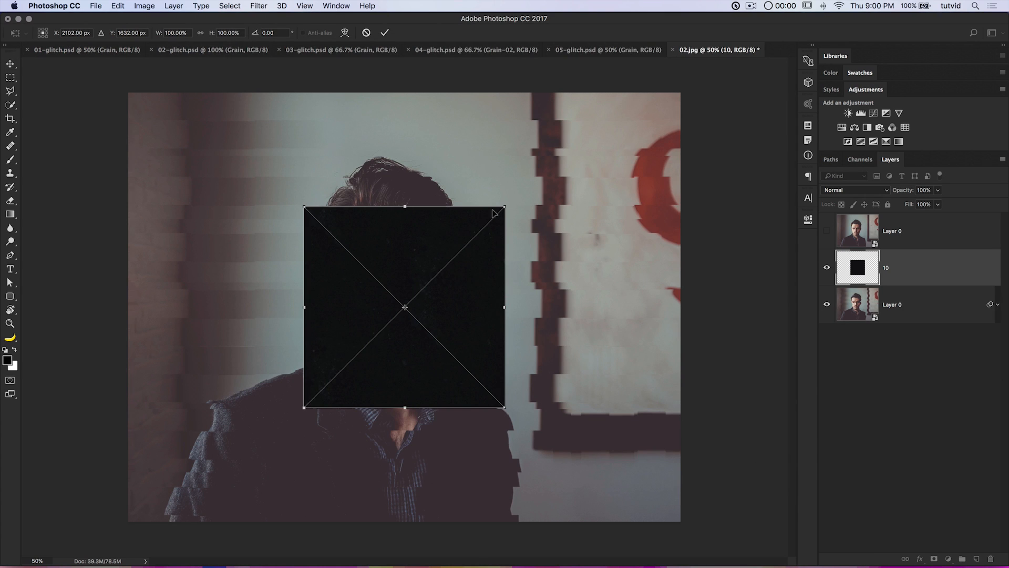
# - Stretch the placed texture to about 281% width and 221% height so it covers the whole canvas
pyautogui.moveTo(504, 207); pyautogui.dragTo(688, 84)
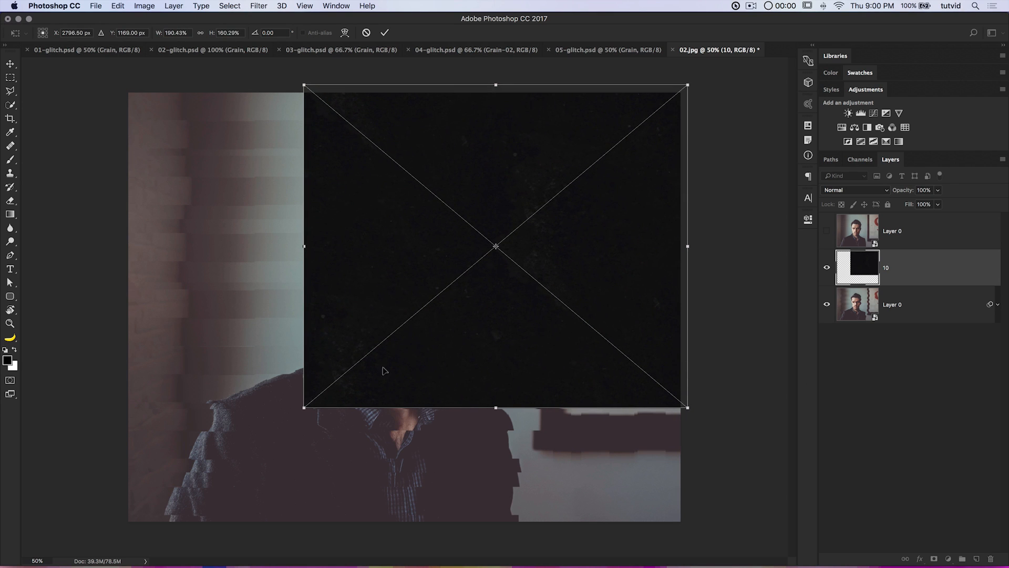
pyautogui.moveTo(304, 406); pyautogui.dragTo(120, 531)
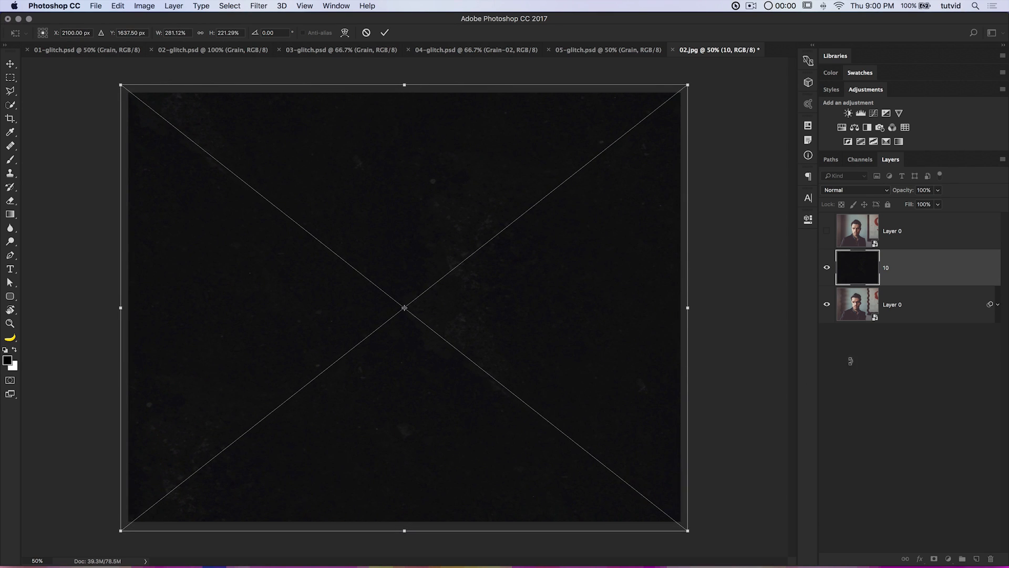
pyautogui.click(385, 33)
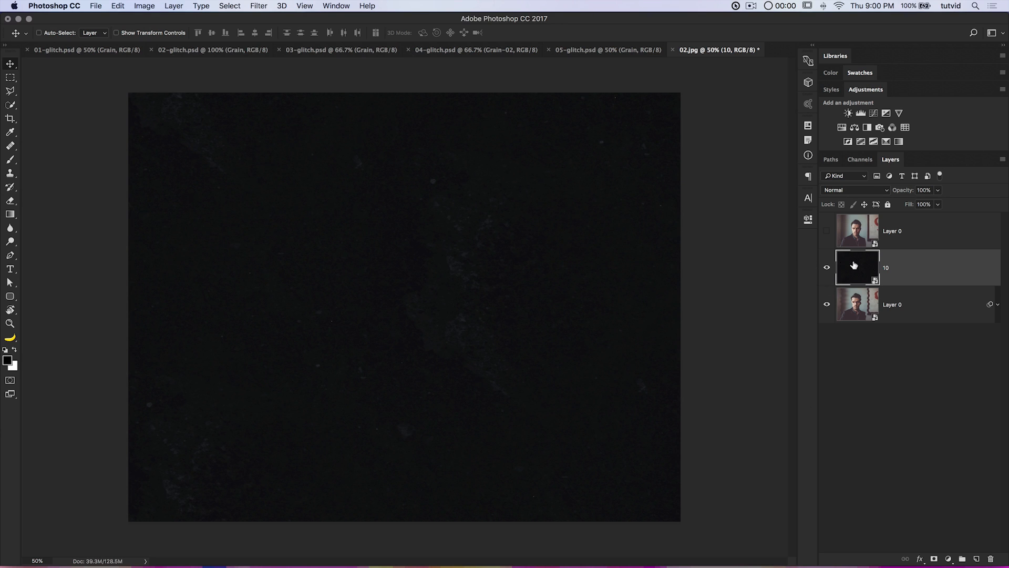
# - Set the texture layer to Screen mode, compare the image with and without it, and reduce its opacity to about 83%
pyautogui.click(855, 191)
pyautogui.click(843, 265)
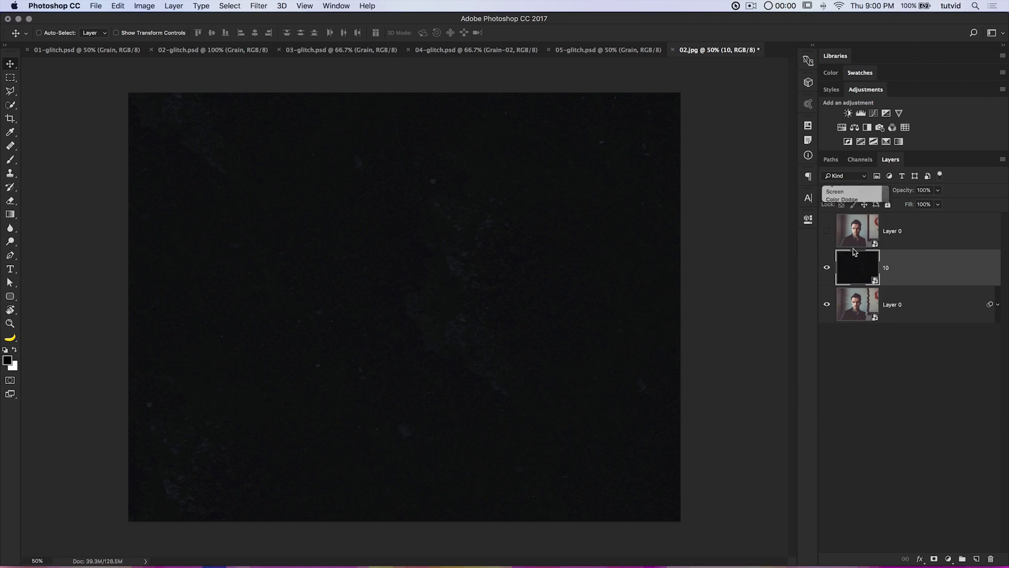
pyautogui.click(825, 269)
pyautogui.click(826, 268)
pyautogui.click(826, 268)
pyautogui.click(826, 268)
pyautogui.moveTo(907, 193); pyautogui.dragTo(899, 193)
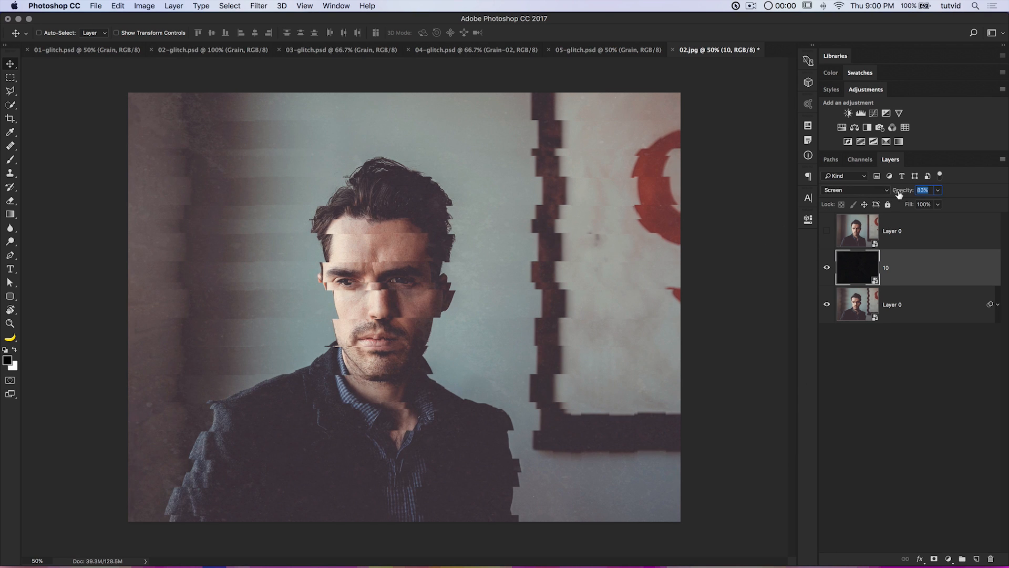
# - Edit the upper Wave smart filter on the lower Layer 0 and randomize its pattern again
pyautogui.click(997, 304)
pyautogui.doubleClick(870, 364)
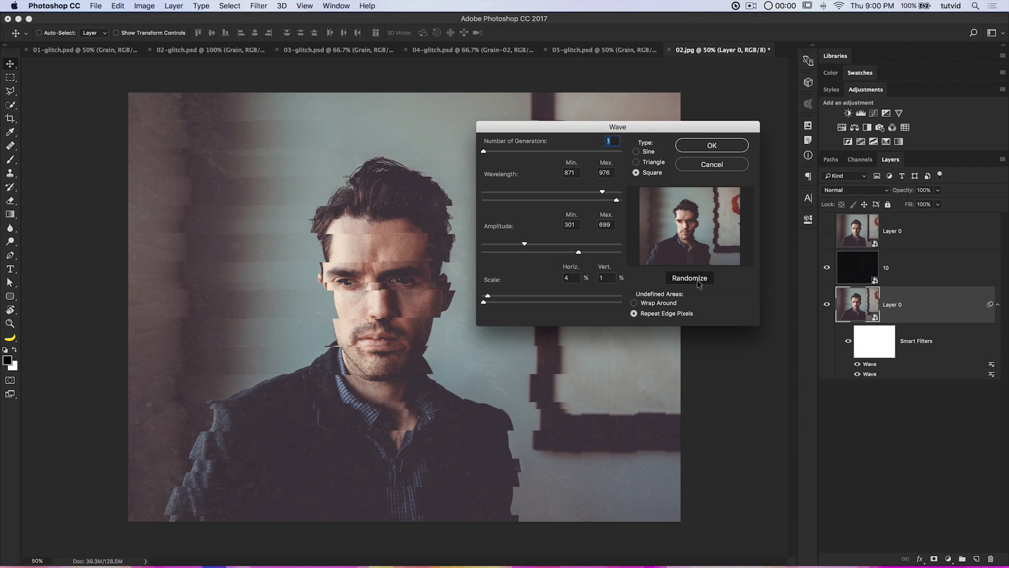
pyautogui.click(711, 145)
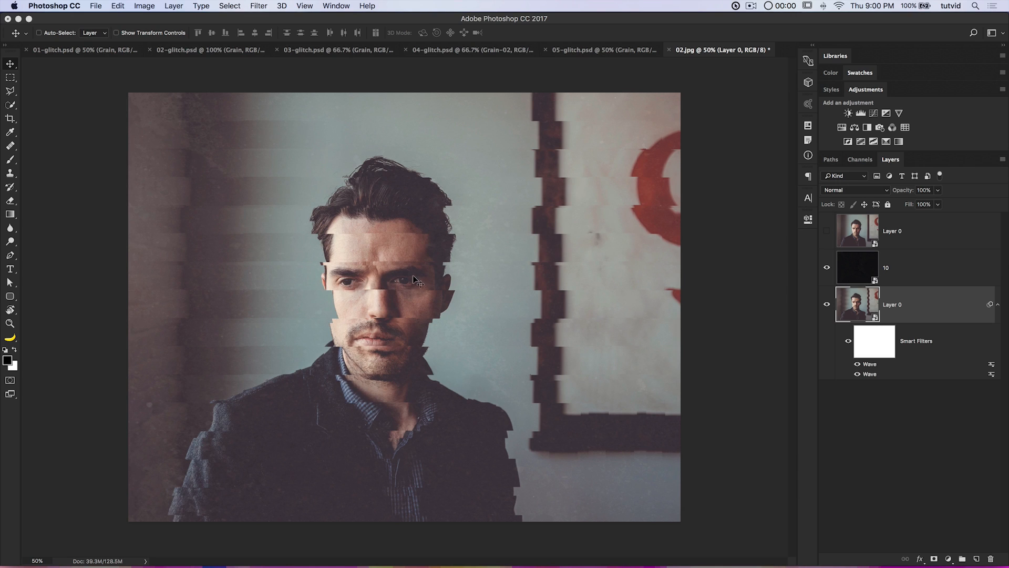
# - Collapse the smart filter list of the lower Layer 0 and rename layer 10 to "texture"
pyautogui.click(998, 305)
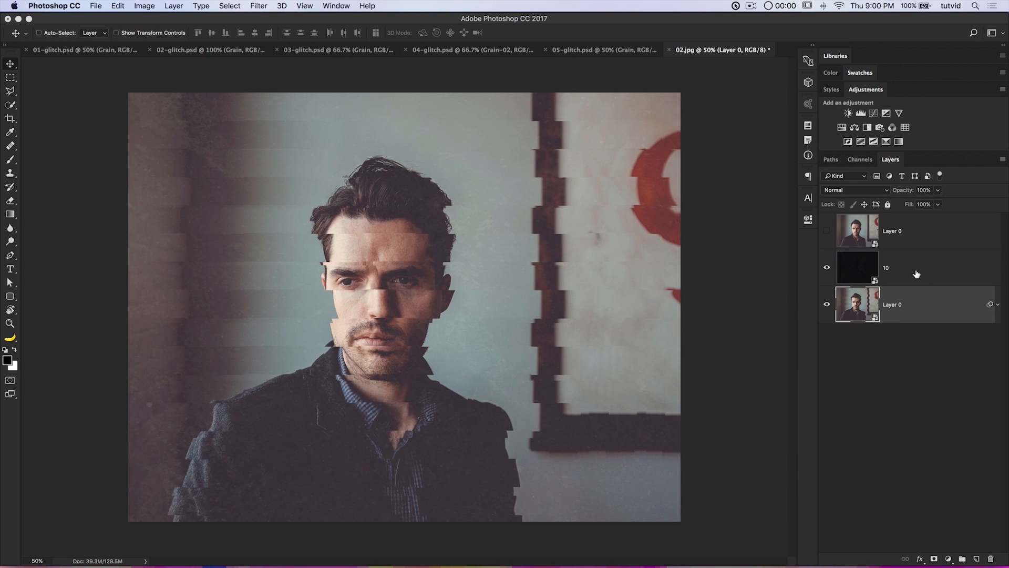
pyautogui.click(914, 273)
pyautogui.doubleClick(887, 269)
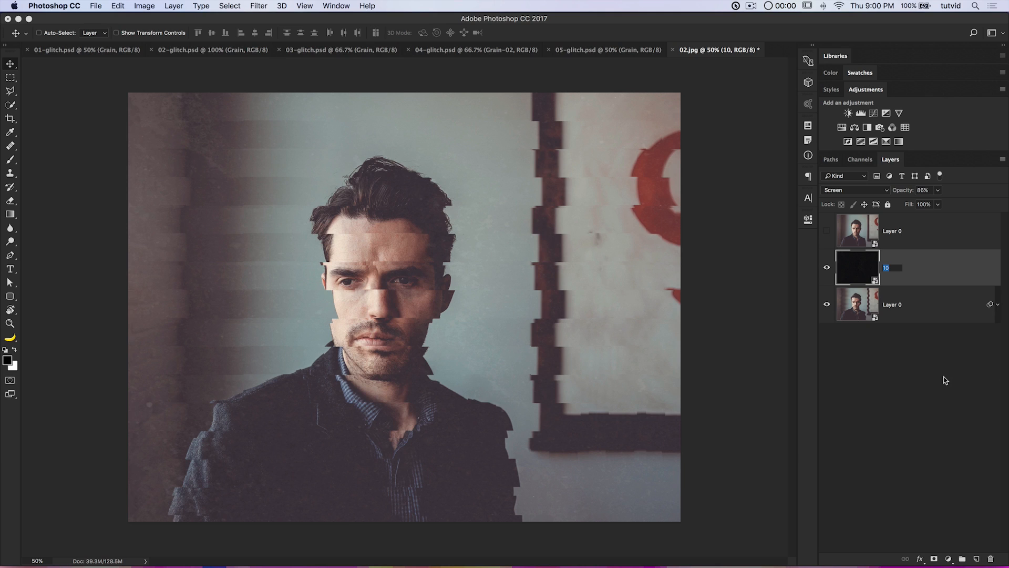
pyautogui.press('Return')
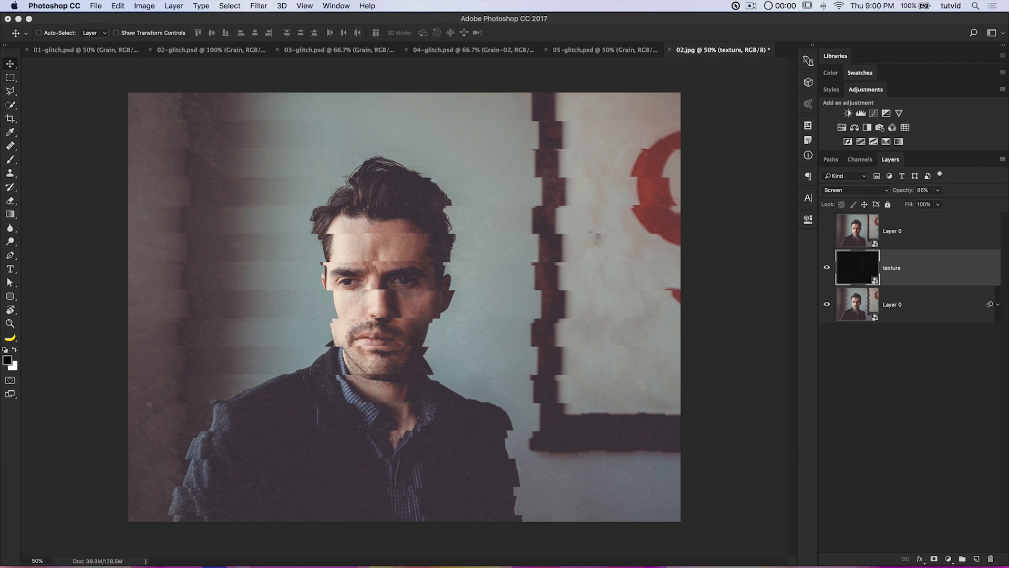
# - Make the hidden upper Layer 0 visible and rename it "Lines"
pyautogui.click(864, 242)
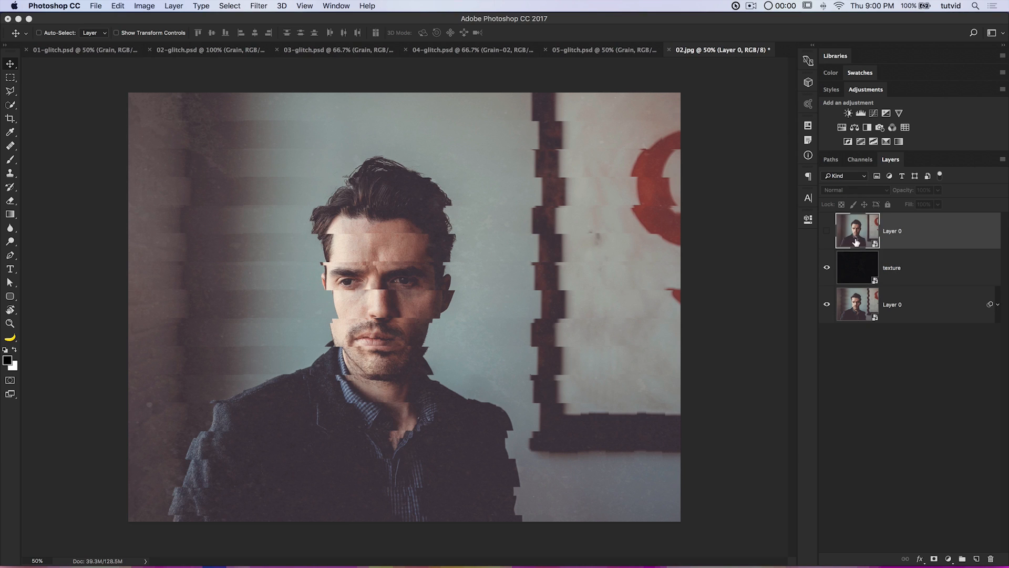
pyautogui.click(827, 231)
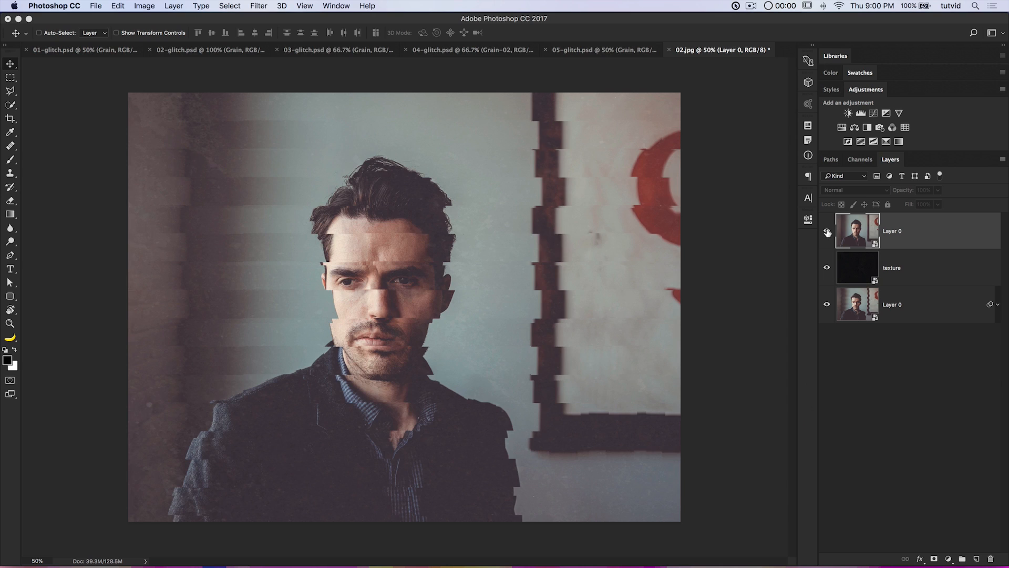
pyautogui.doubleClick(894, 231)
pyautogui.write('Lines')
pyautogui.press('Return')
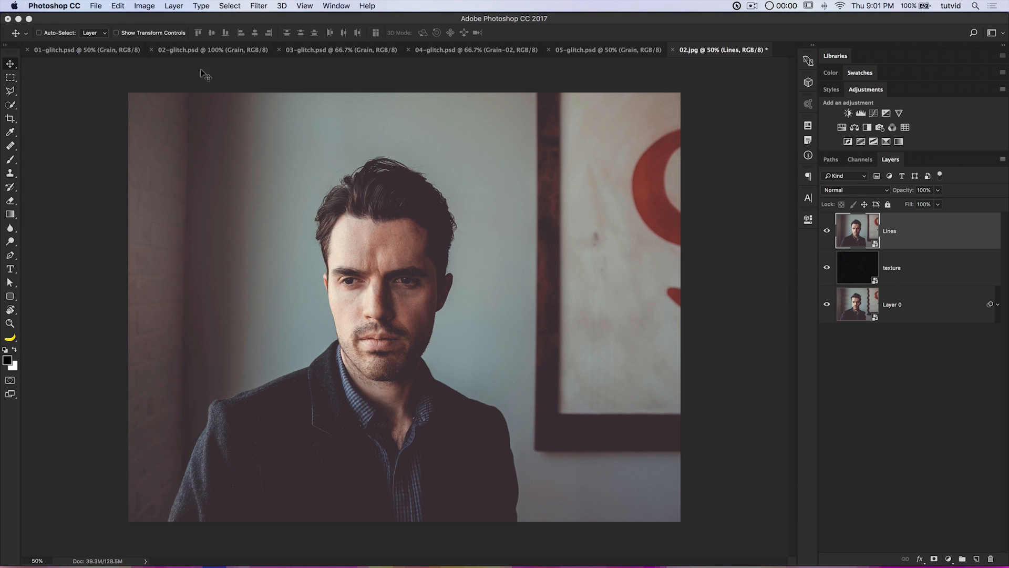
# - Apply a Halftone Pattern filter to the Lines layer with size 2, contrast 0 and the Line pattern type
pyautogui.click(258, 6)
pyautogui.click(301, 52)
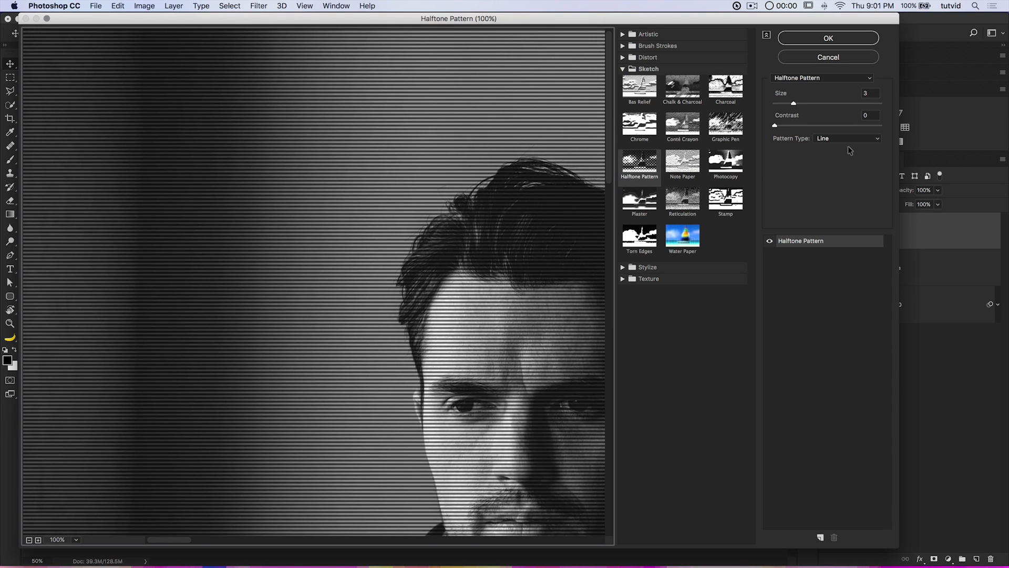
pyautogui.moveTo(794, 103); pyautogui.dragTo(780, 104)
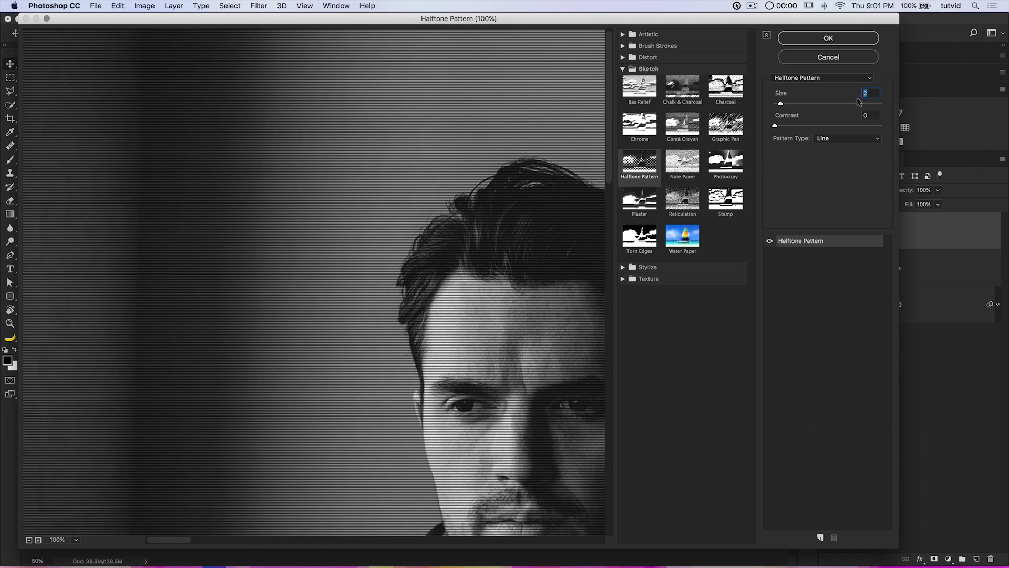
pyautogui.click(830, 38)
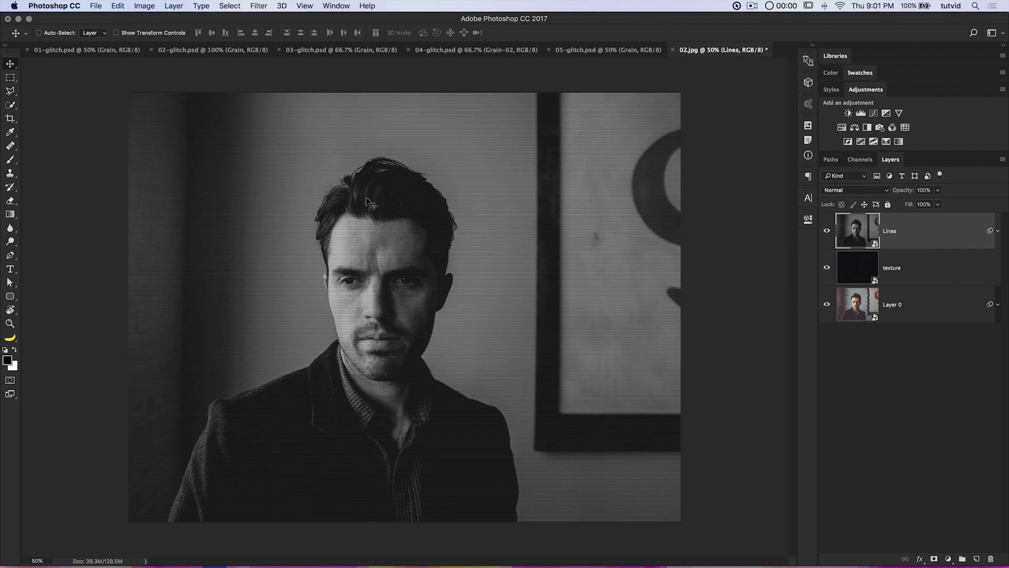
# - Start a Wave distortion on the Lines layer with minimum wavelength 690 and horizontal scale 18%
pyautogui.click(259, 6)
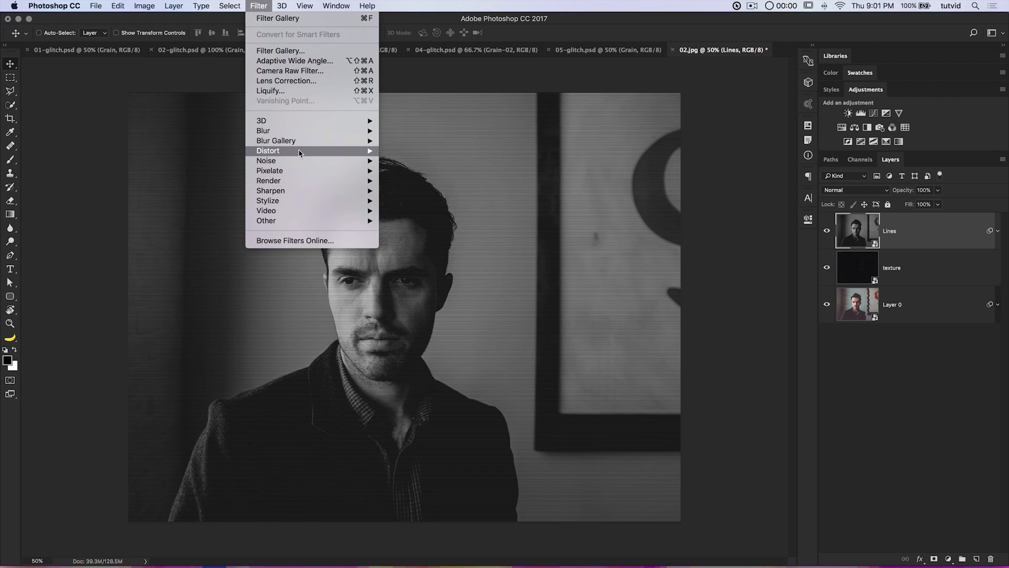
pyautogui.moveTo(299, 151)
pyautogui.click(446, 225)
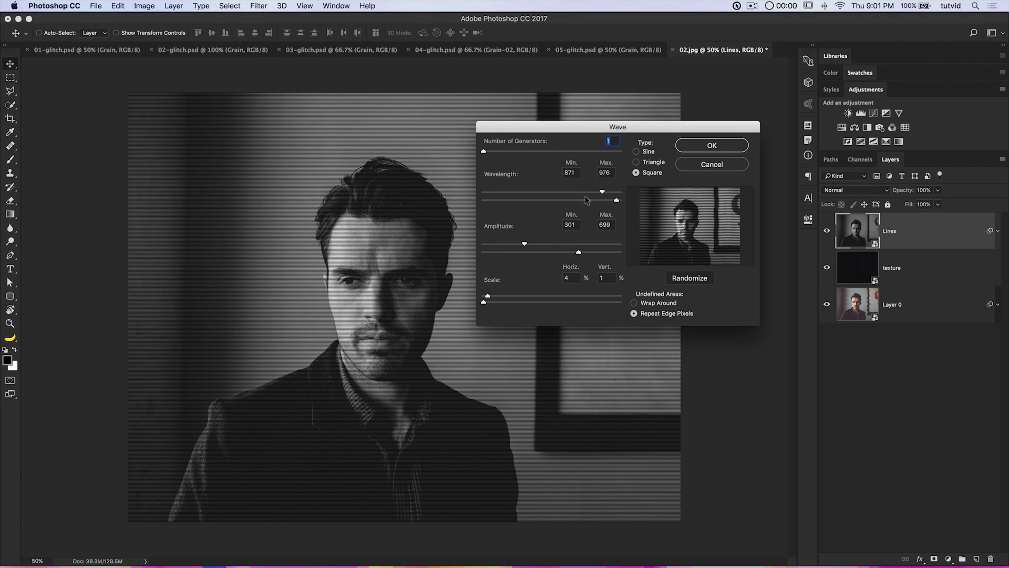
pyautogui.moveTo(603, 193); pyautogui.dragTo(577, 192)
pyautogui.moveTo(490, 298); pyautogui.dragTo(508, 299)
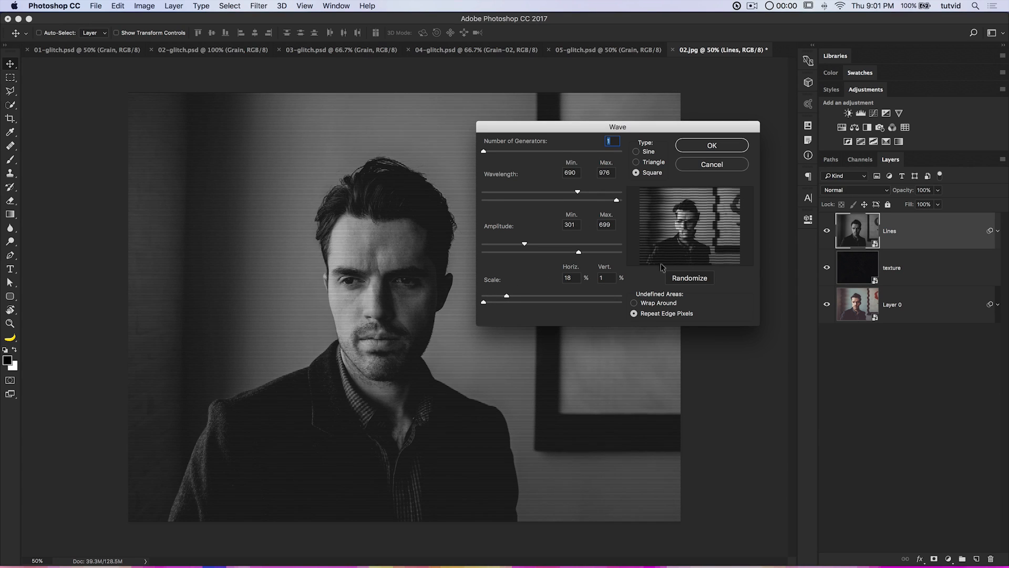
# - Randomize the Wave pattern, lower its maximum amplitude, apply the filter, and compare the image with and without the Lines layer
pyautogui.click(683, 282)
pyautogui.click(683, 283)
pyautogui.click(684, 283)
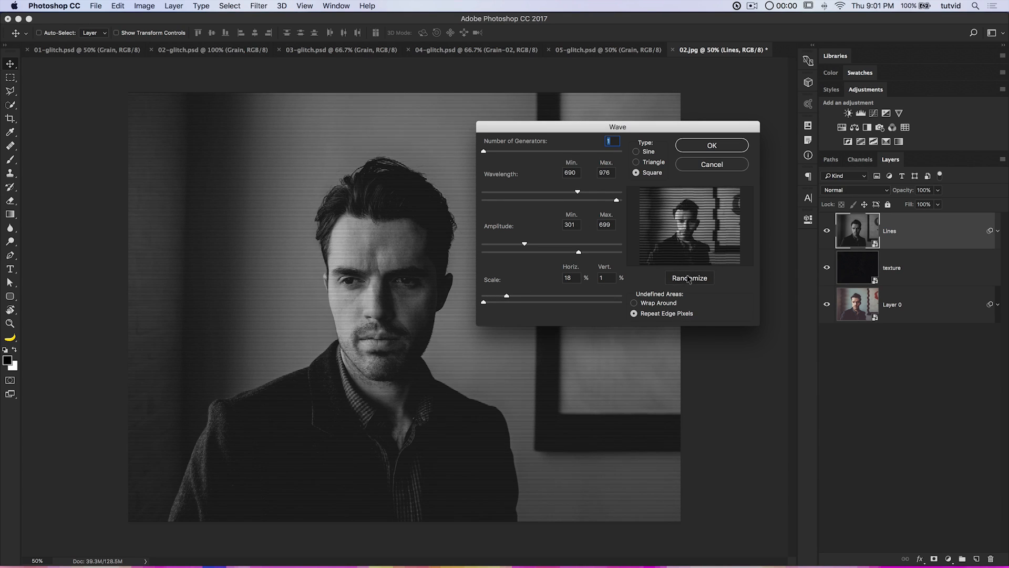
pyautogui.moveTo(579, 252); pyautogui.dragTo(492, 246)
pyautogui.click(688, 279)
pyautogui.click(713, 146)
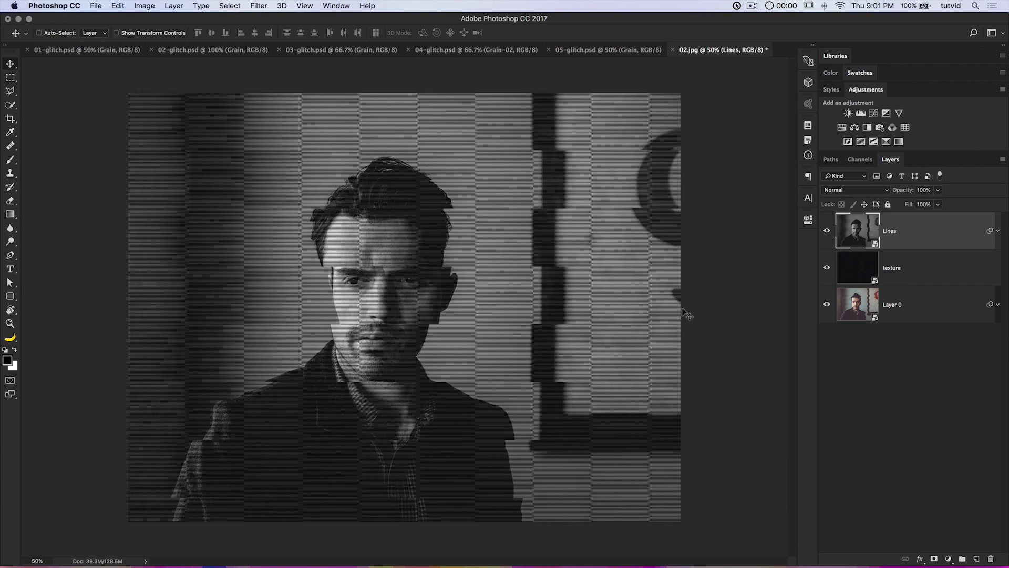
pyautogui.click(827, 230)
pyautogui.click(826, 230)
# - Add a Solid Color fill layer above Lines in bright red, f20033
pyautogui.click(949, 560)
pyautogui.click(898, 528)
pyautogui.click(948, 559)
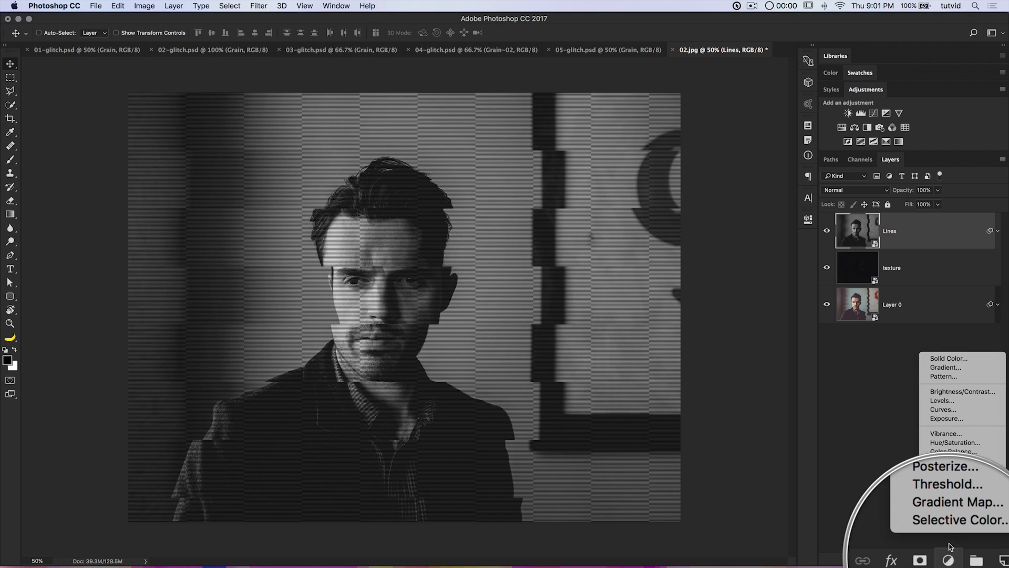
pyautogui.click(942, 359)
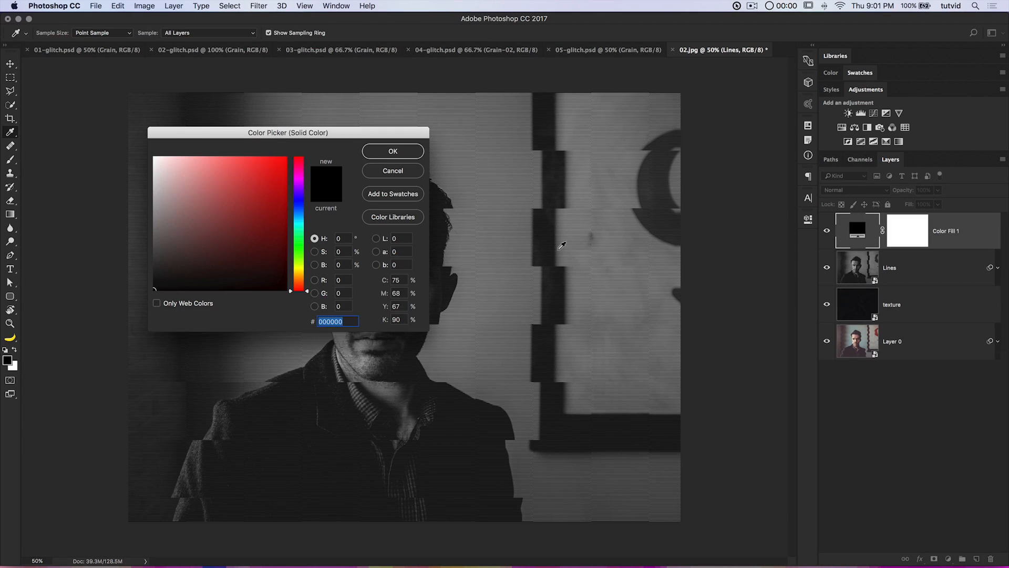
pyautogui.moveTo(349, 129); pyautogui.dragTo(454, 140)
pyautogui.moveTo(407, 180)
pyautogui.mouseDown()
pyautogui.moveTo(406, 170)
pyautogui.moveTo(390, 172)
pyautogui.moveTo(412, 168)
pyautogui.mouseUp()
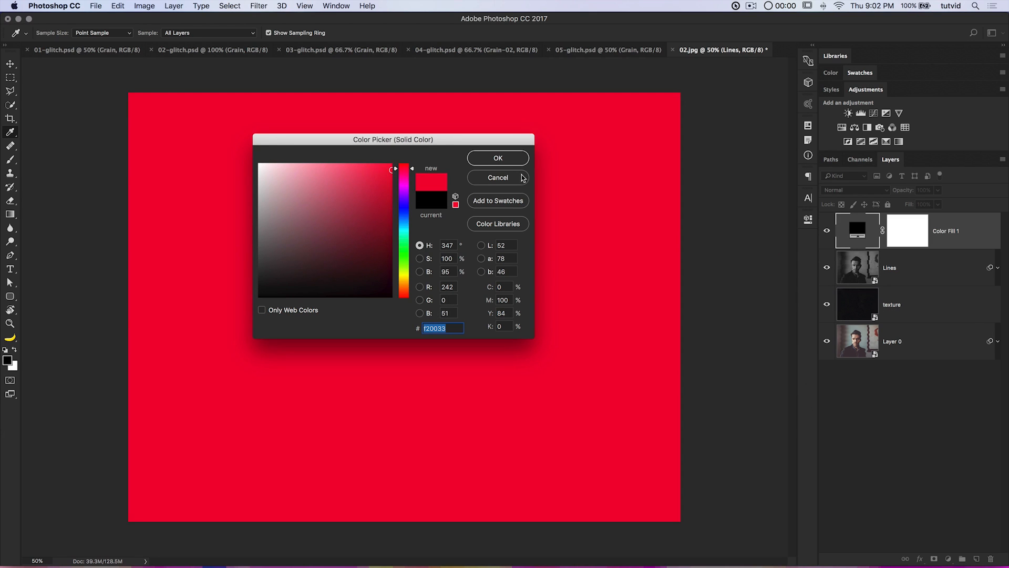
pyautogui.click(497, 159)
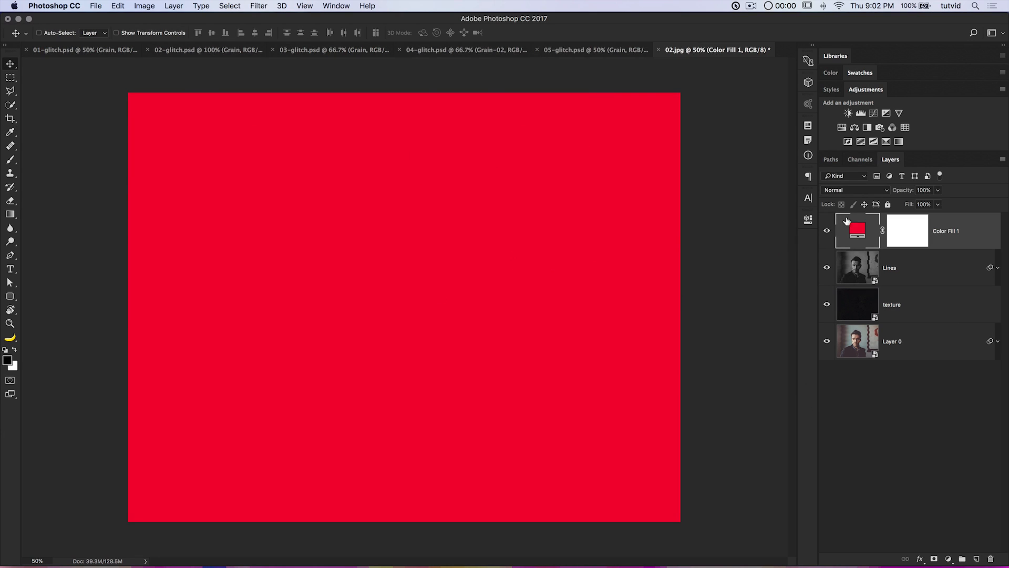
# - Blend the red fill layer with Darken, trying Overlay for comparison before settling on Darken
pyautogui.click(867, 190)
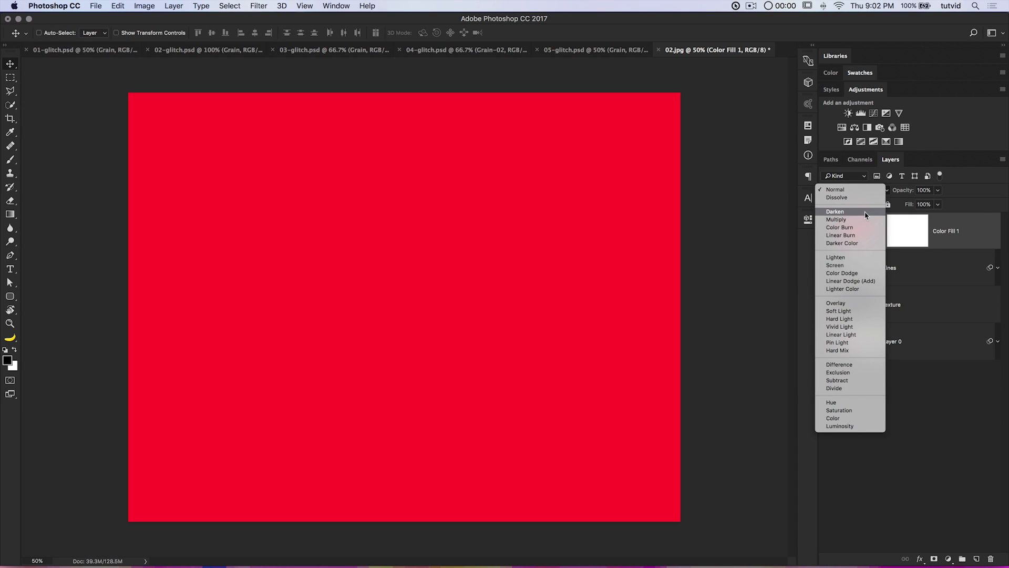
pyautogui.click(866, 212)
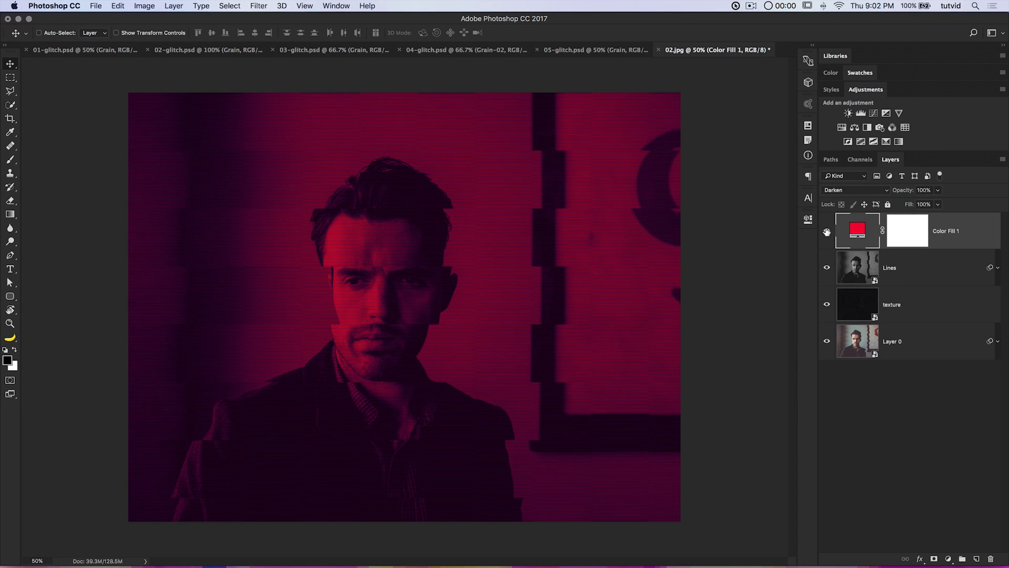
pyautogui.click(857, 191)
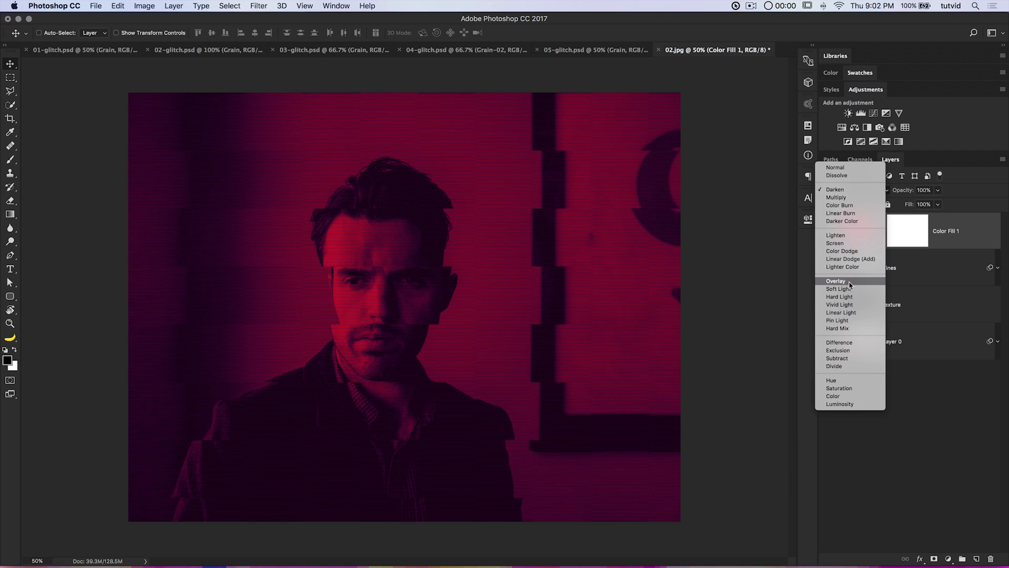
pyautogui.click(848, 281)
pyautogui.click(857, 193)
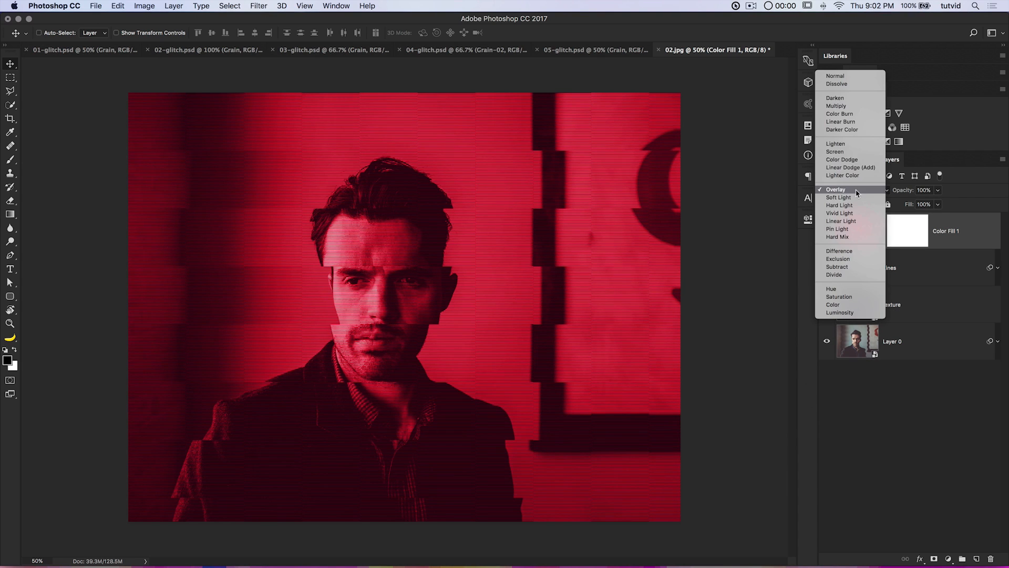
pyautogui.click(845, 99)
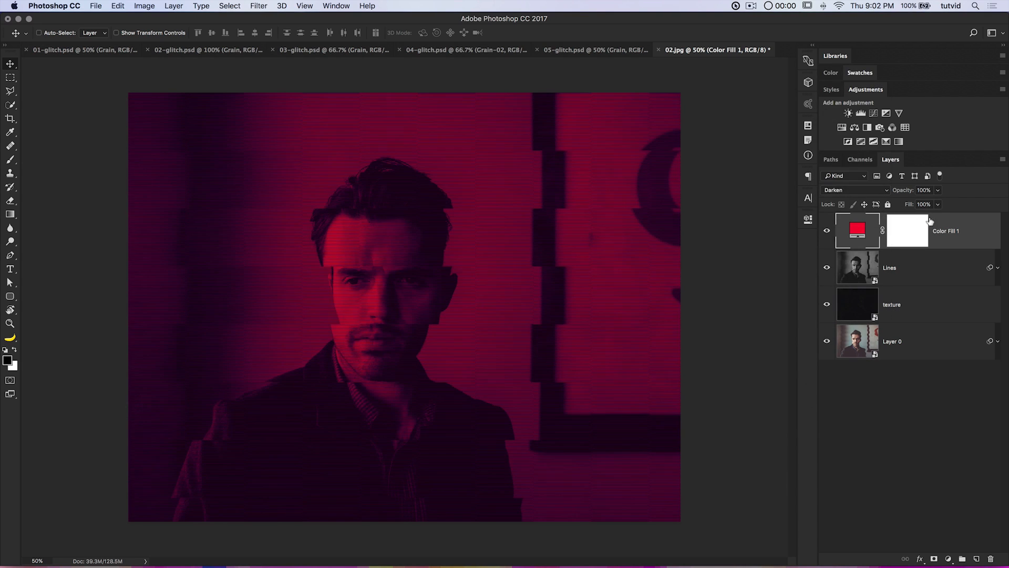
pyautogui.moveTo(902, 191); pyautogui.dragTo(938, 198)
# - Group the red fill and Lines layers and name the group "Colored-Effect-01"
pyautogui.keyDown('shift'); pyautogui.click(933, 268); pyautogui.keyUp('shift')
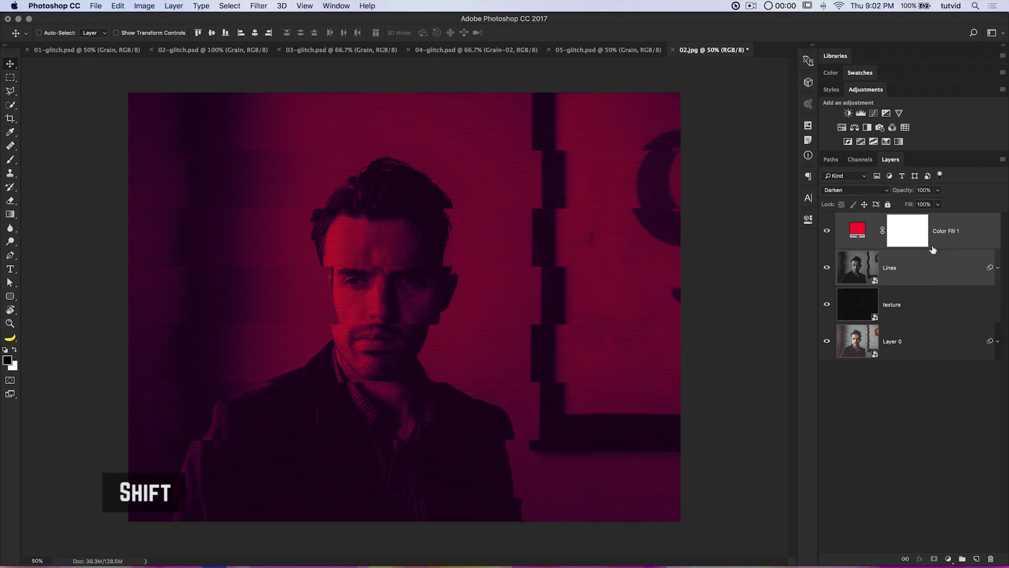
pyautogui.press('super+g')
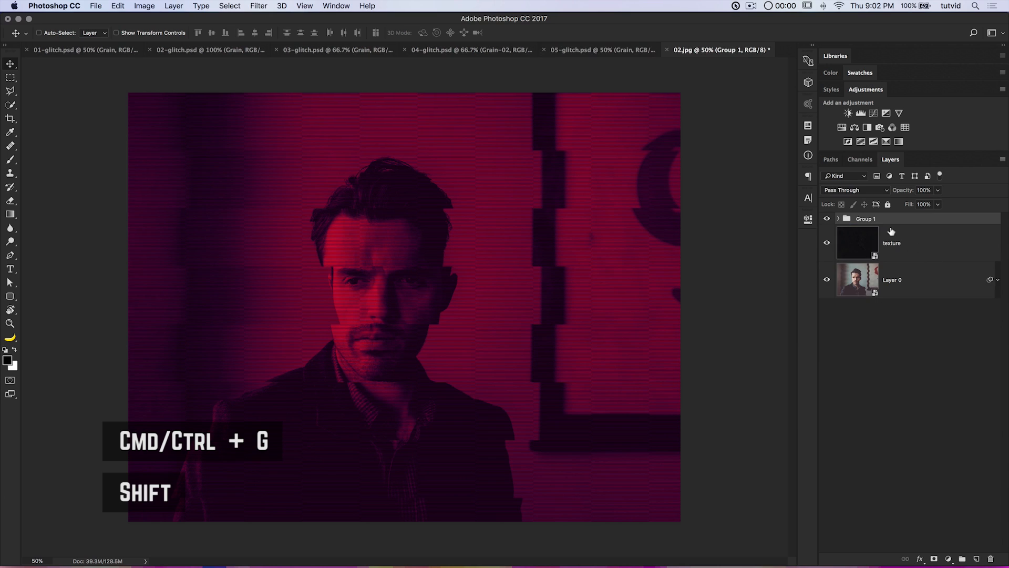
pyautogui.doubleClick(866, 218)
pyautogui.write('color')
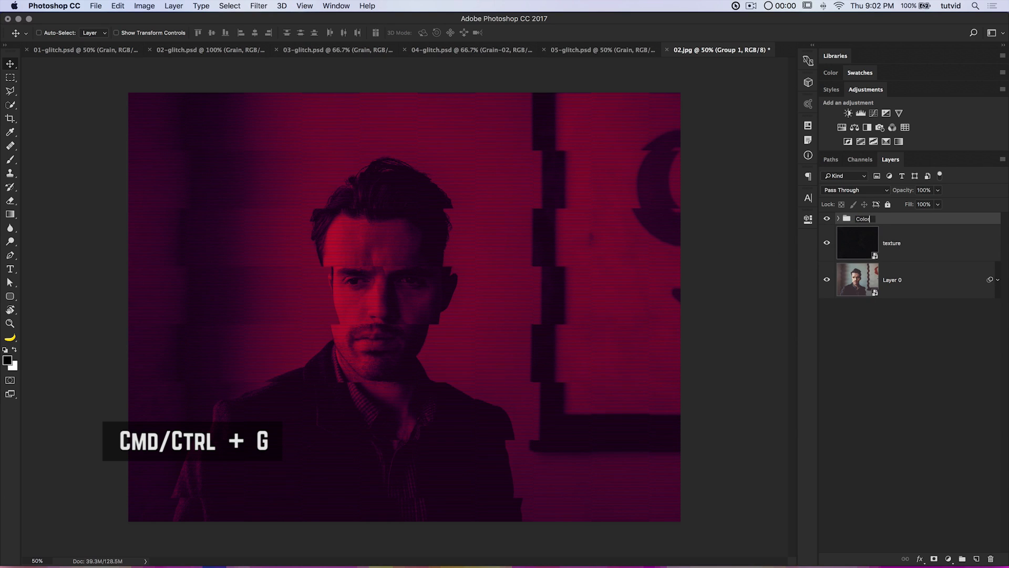
pyautogui.write('ed-Effect-0')
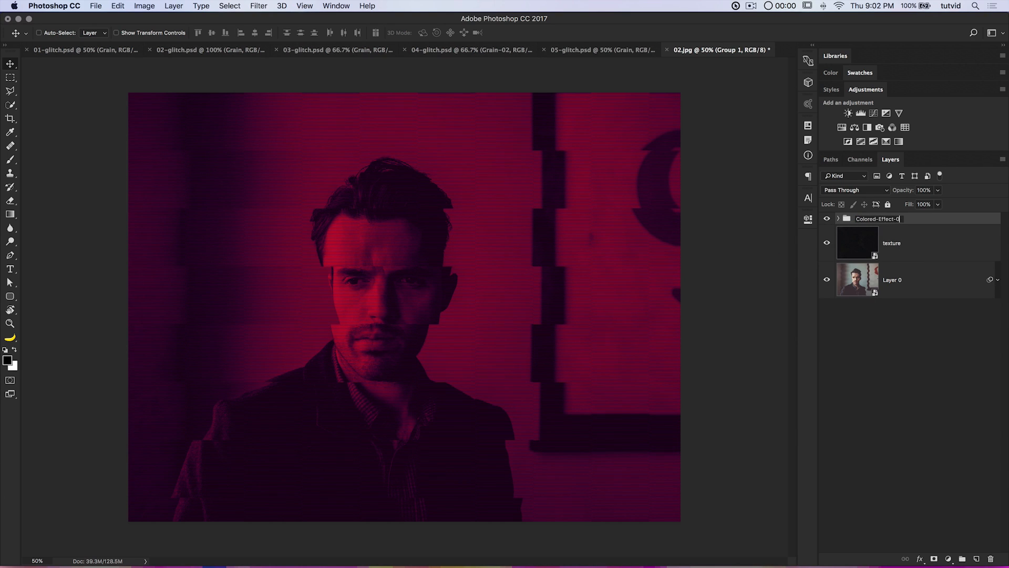
pyautogui.write('1')
pyautogui.press('Return')
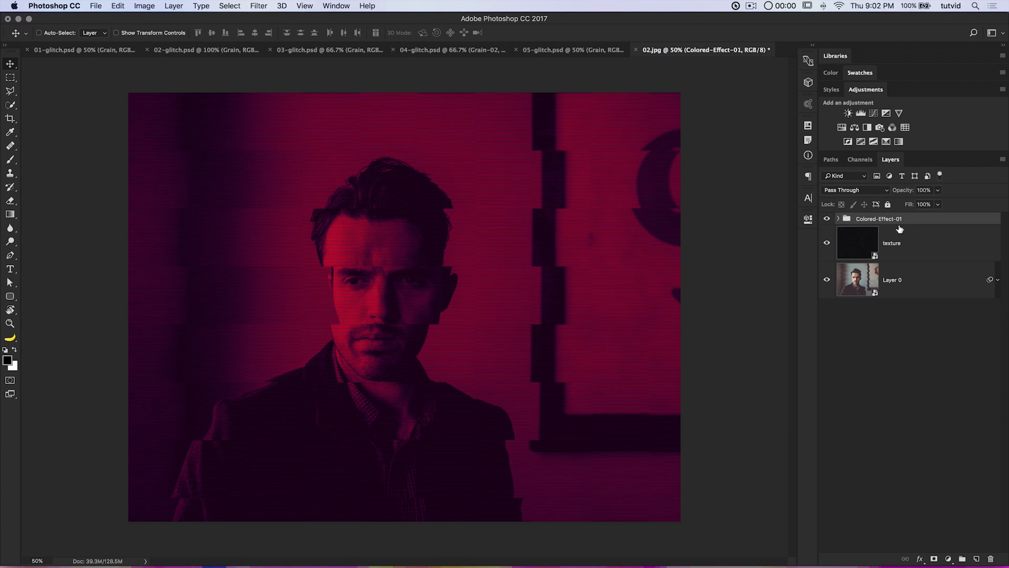
# - Set the Colored-Effect-01 group's blend mode to Lighten and compare the image with and without the group
pyautogui.click(878, 192)
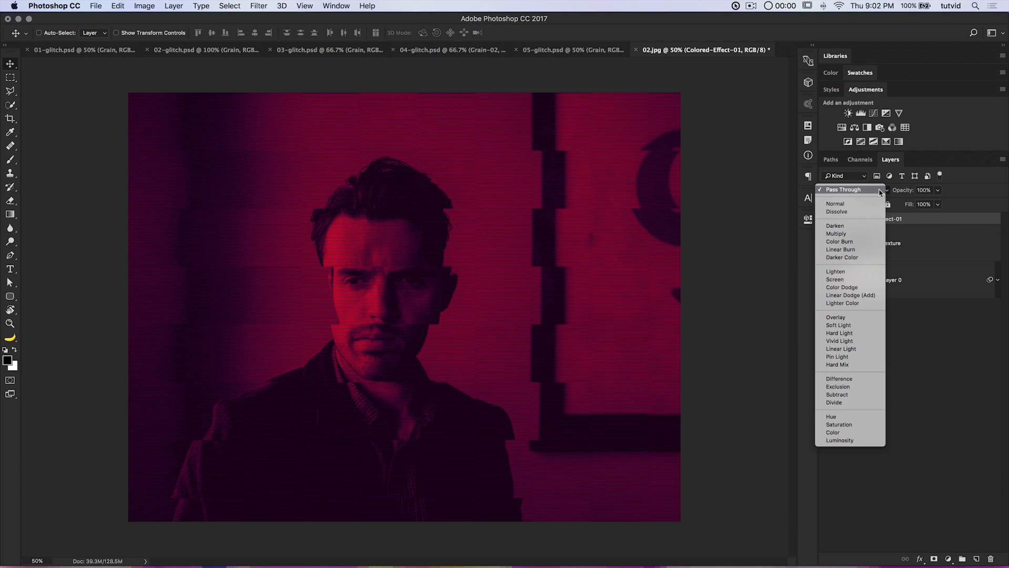
pyautogui.click(856, 273)
pyautogui.click(827, 219)
pyautogui.click(826, 218)
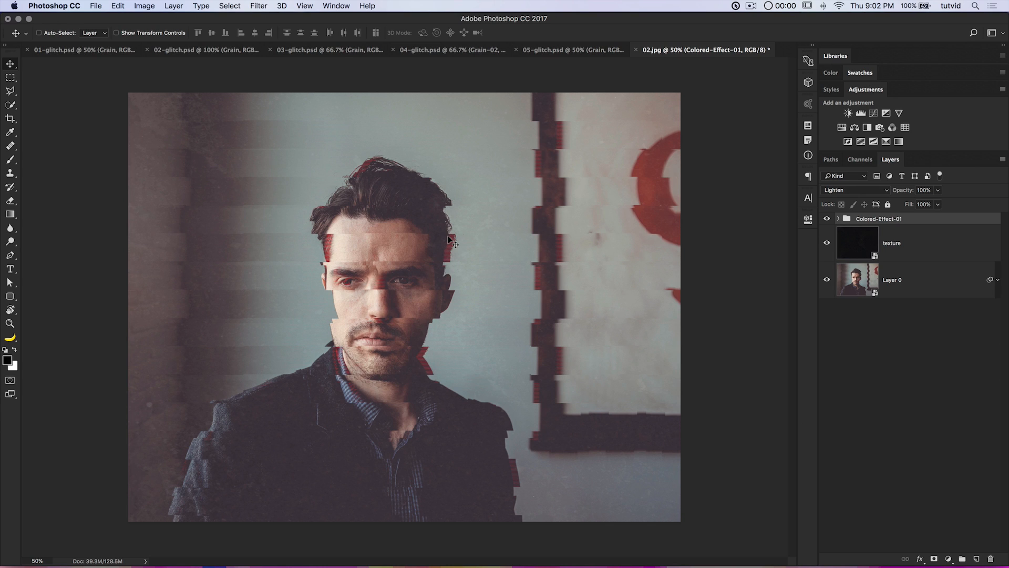
# - Test Overlay and Screen as the Colored-Effect-01 group's blend mode, and switch it to Darken
pyautogui.click(862, 190)
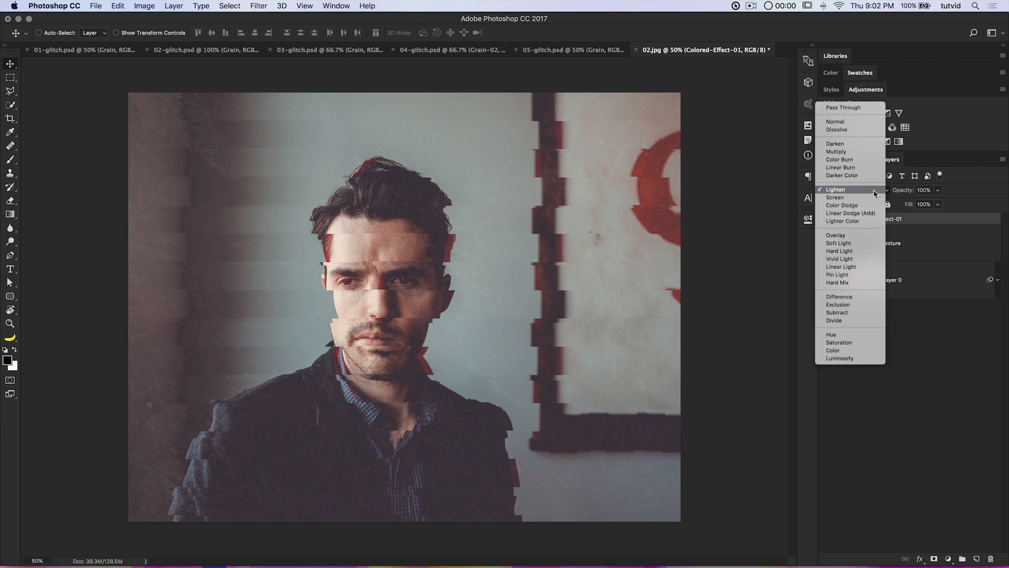
pyautogui.click(863, 235)
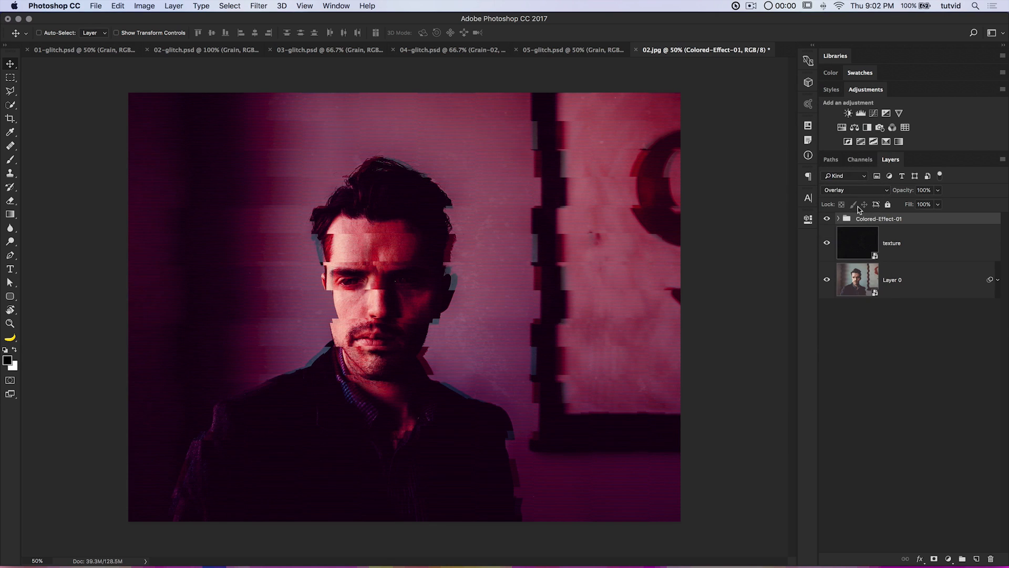
pyautogui.click(854, 189)
pyautogui.click(854, 158)
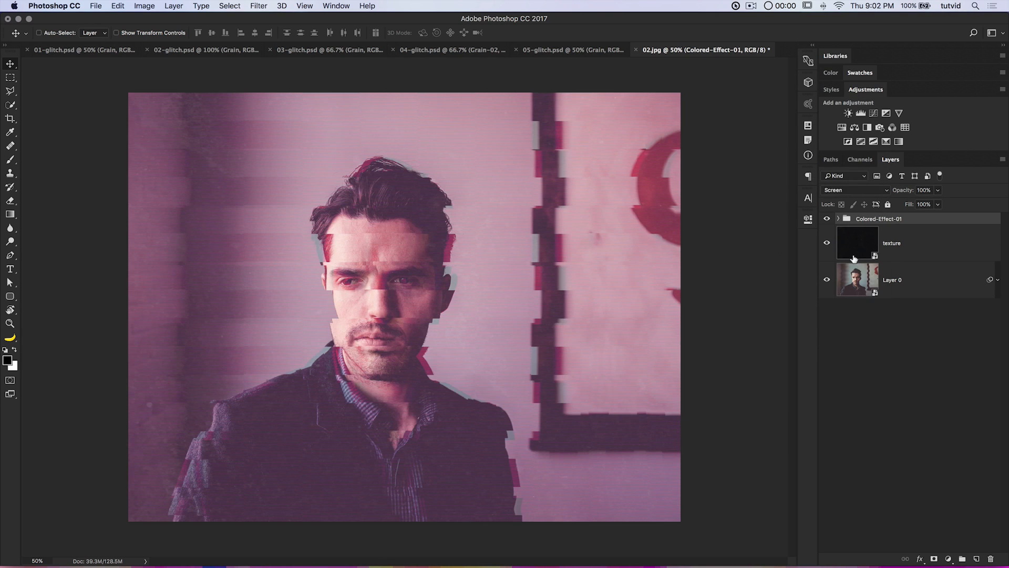
pyautogui.click(827, 219)
pyautogui.click(827, 219)
pyautogui.click(844, 192)
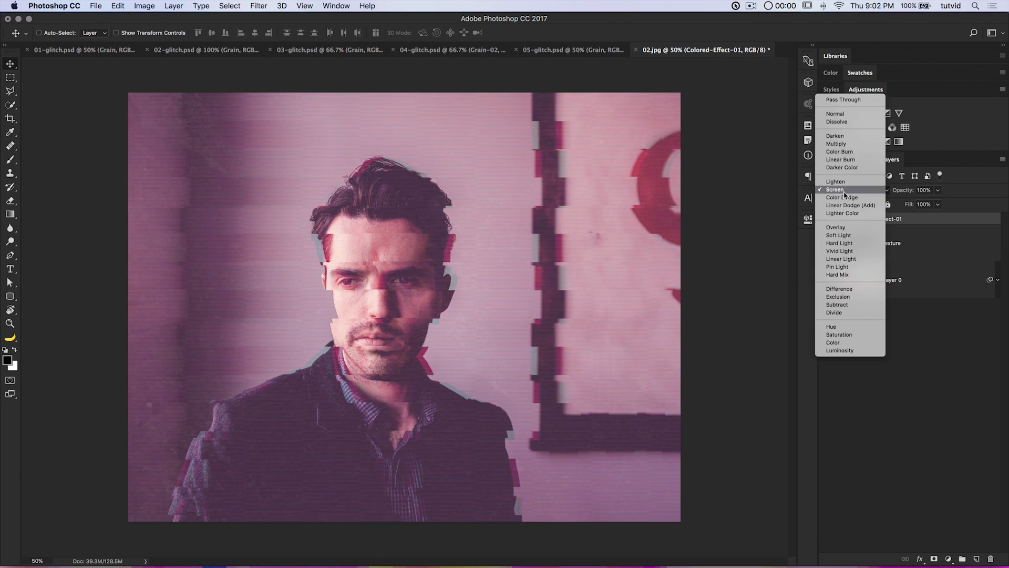
pyautogui.click(852, 140)
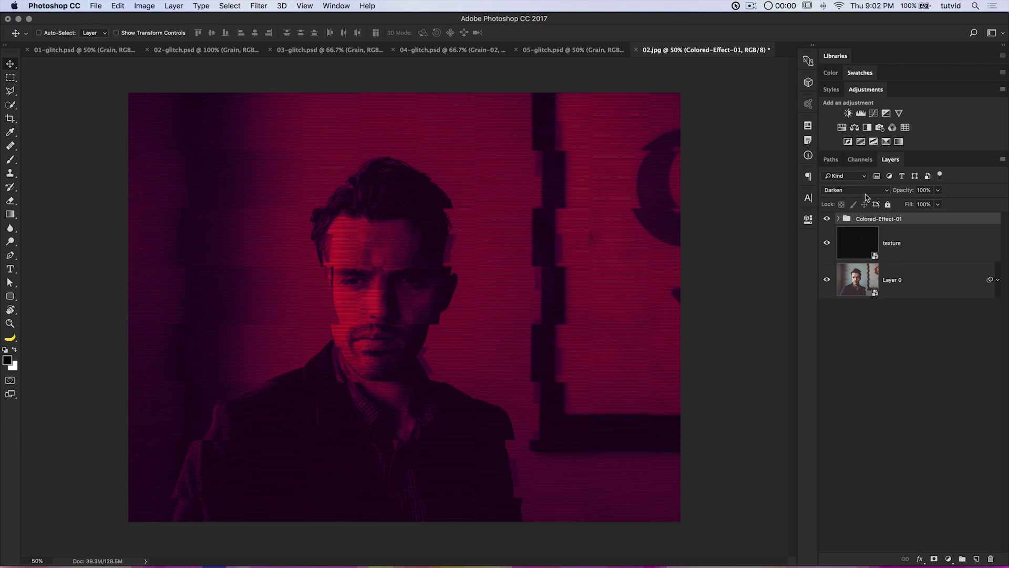
# - Set the Colored-Effect-01 group's blend mode to Lighten, then duplicate the group and name the copy "Colored-Effect-02"
pyautogui.click(855, 190)
pyautogui.click(841, 234)
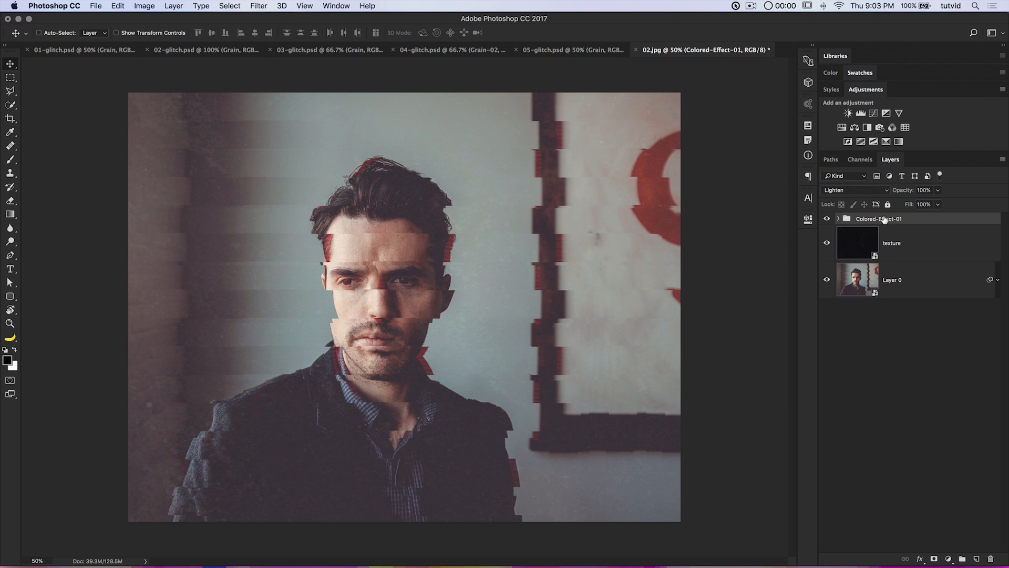
pyautogui.moveTo(892, 221); pyautogui.dragTo(979, 559)
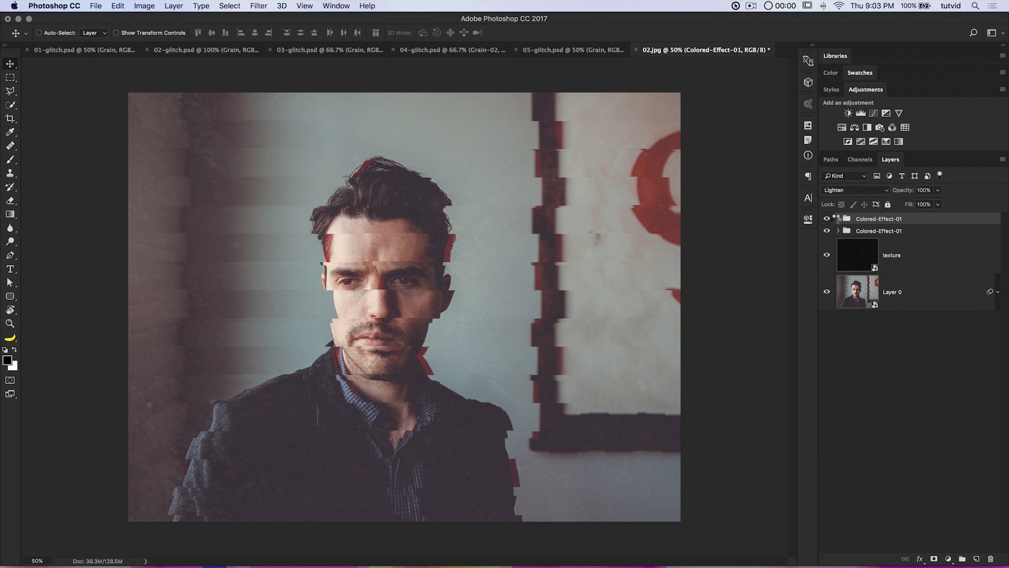
pyautogui.click(839, 218)
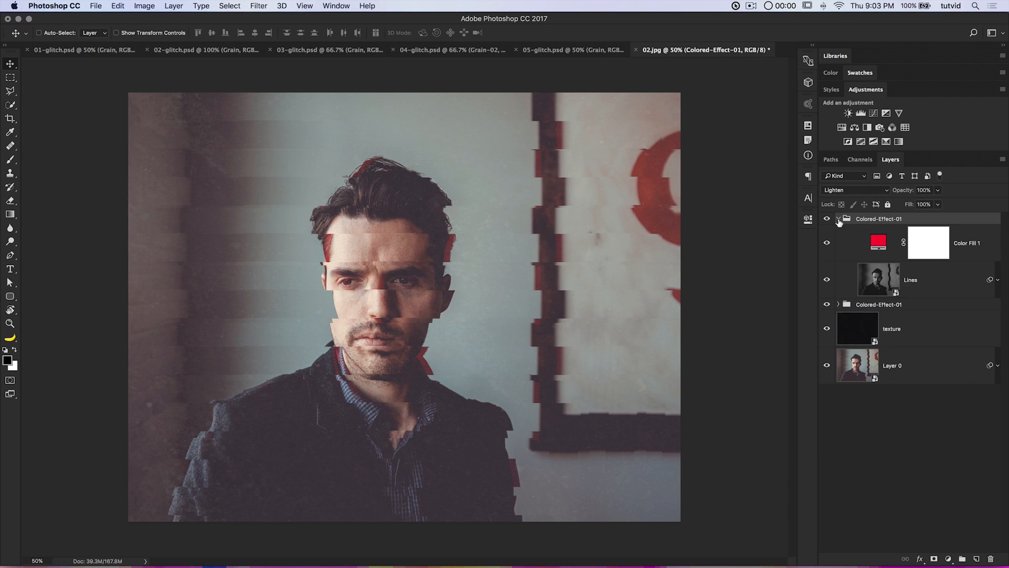
pyautogui.doubleClick(894, 219)
pyautogui.click(904, 219)
pyautogui.press('Return')
# - Change the Colored-Effect-02 group's red fill to bright green #00ff24, trying blue and green hues for comparison
pyautogui.doubleClick(877, 242)
pyautogui.moveTo(391, 139); pyautogui.dragTo(729, 185)
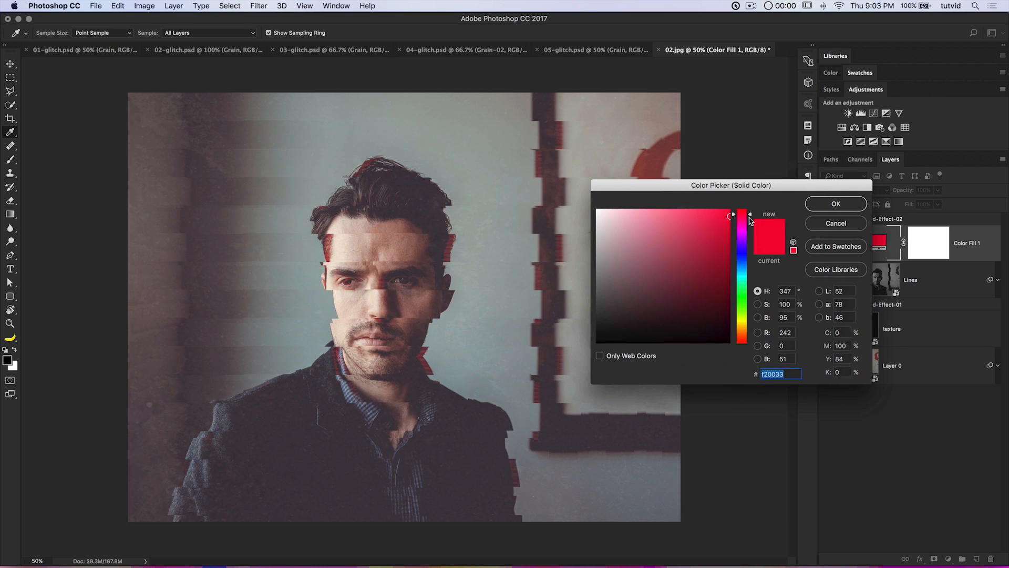
pyautogui.click(744, 248)
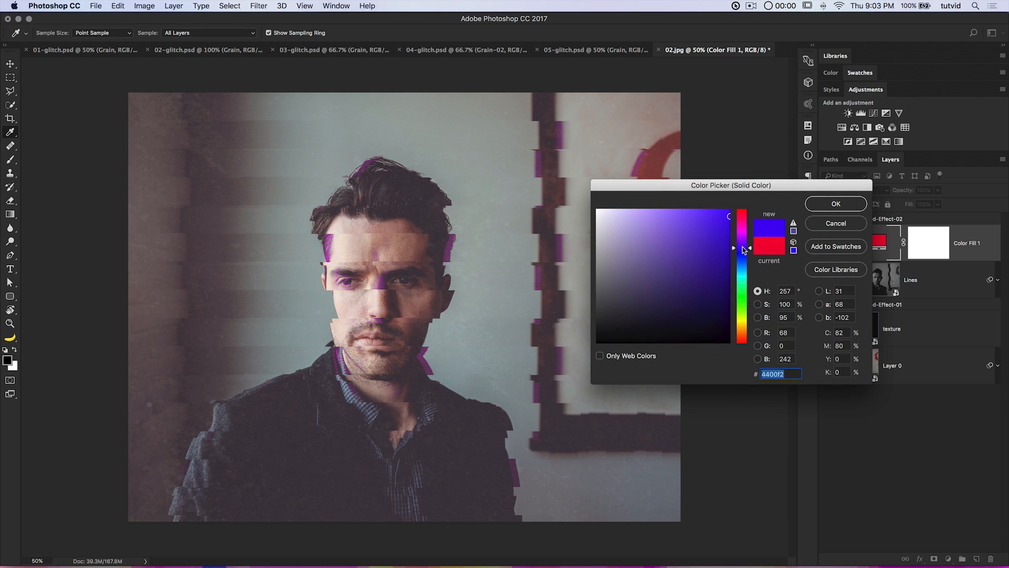
pyautogui.click(739, 297)
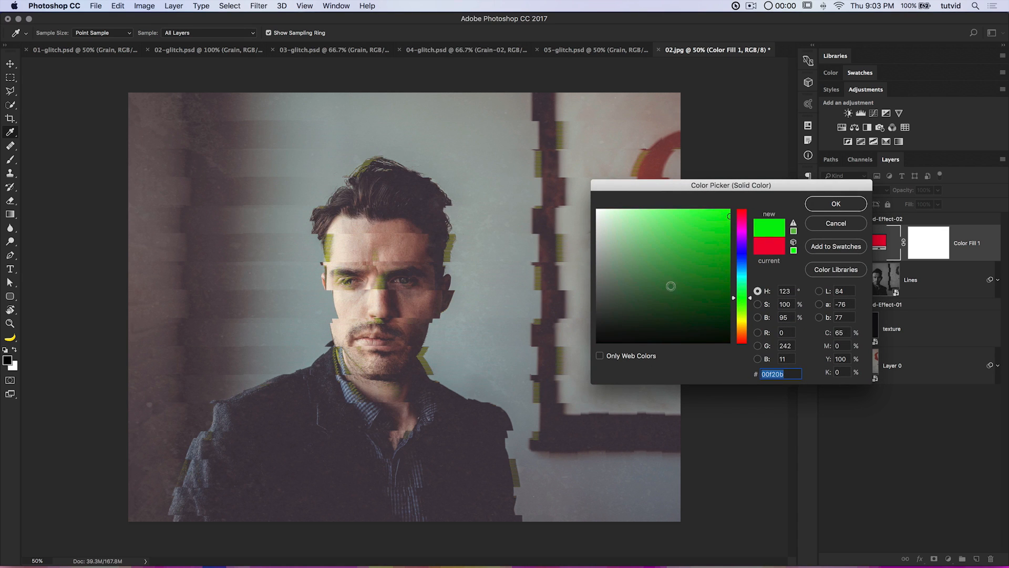
pyautogui.click(744, 251)
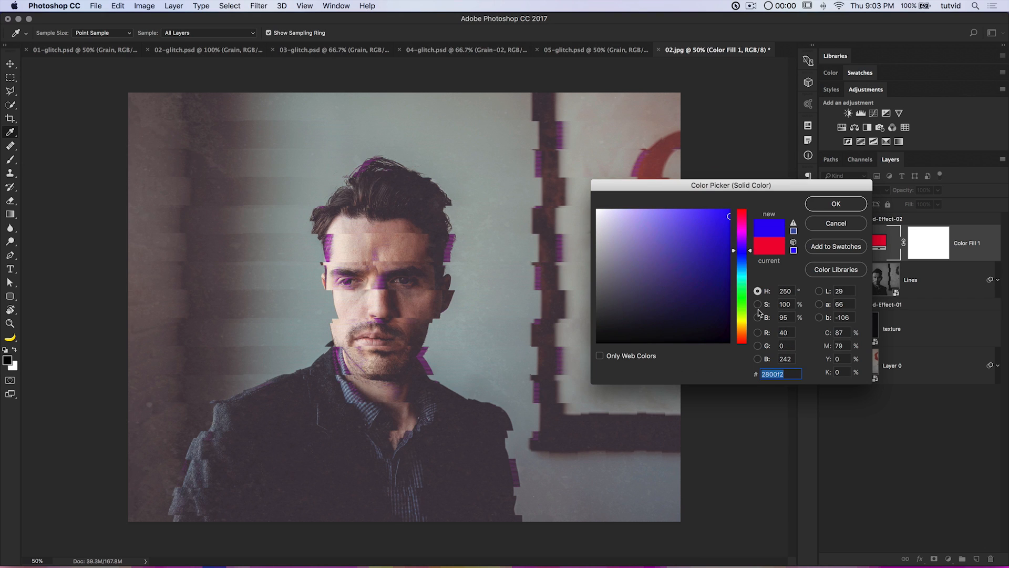
pyautogui.click(740, 299)
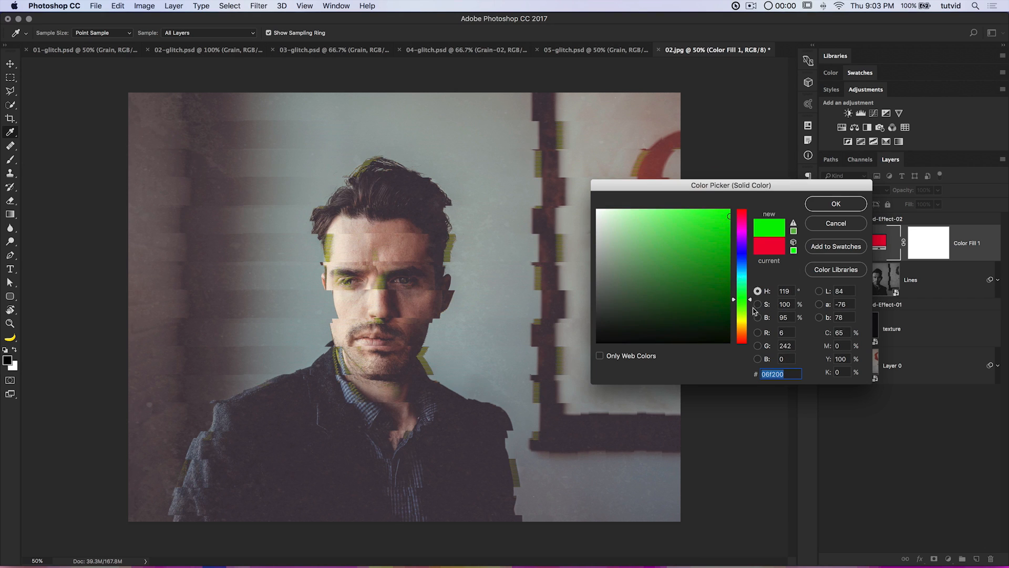
pyautogui.moveTo(742, 311); pyautogui.dragTo(741, 297)
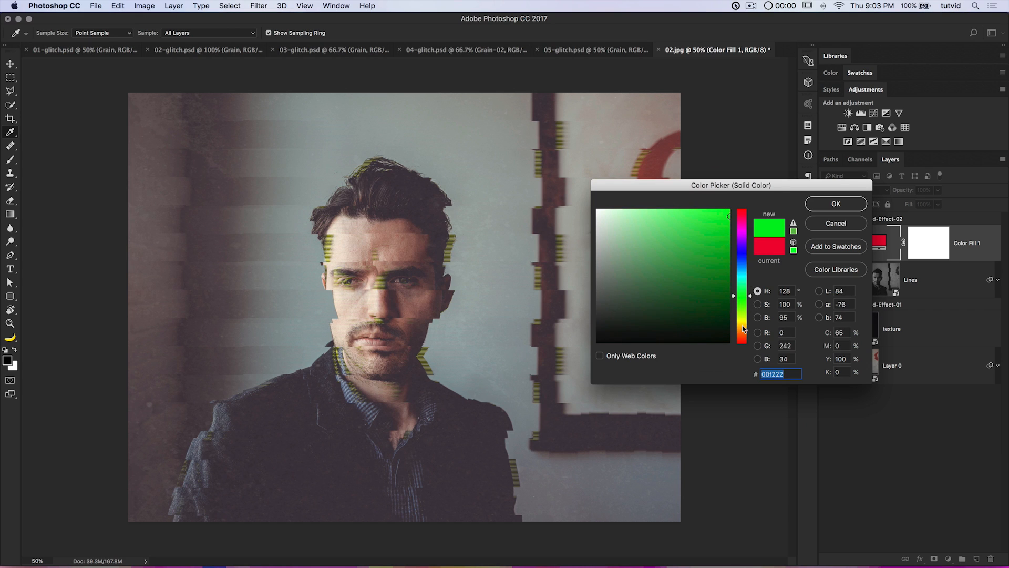
pyautogui.click(757, 317)
pyautogui.moveTo(745, 217)
pyautogui.mouseDown()
pyautogui.moveTo(747, 245)
pyautogui.moveTo(740, 212)
pyautogui.mouseUp()
pyautogui.click(757, 304)
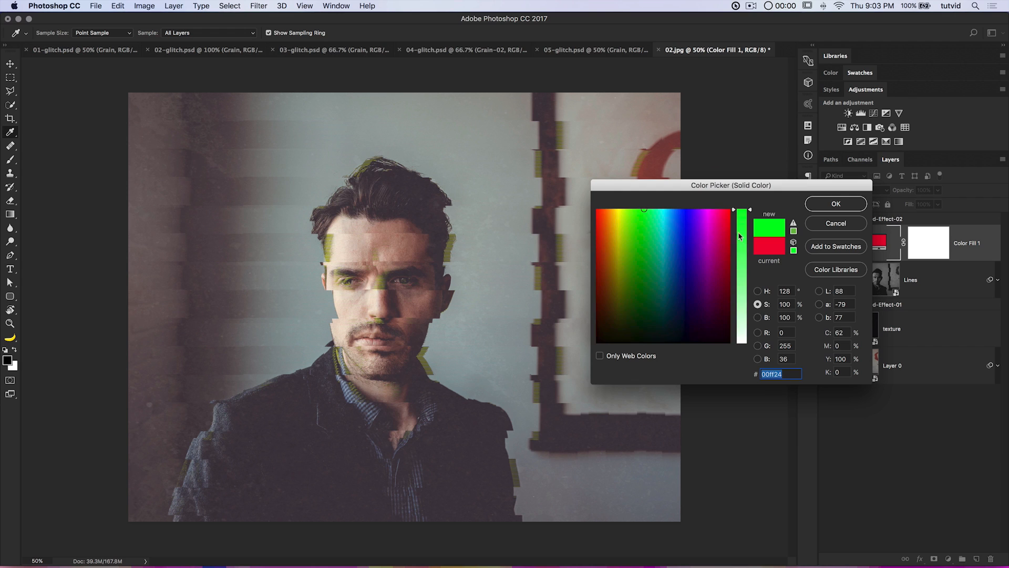
pyautogui.click(836, 203)
pyautogui.press('v')
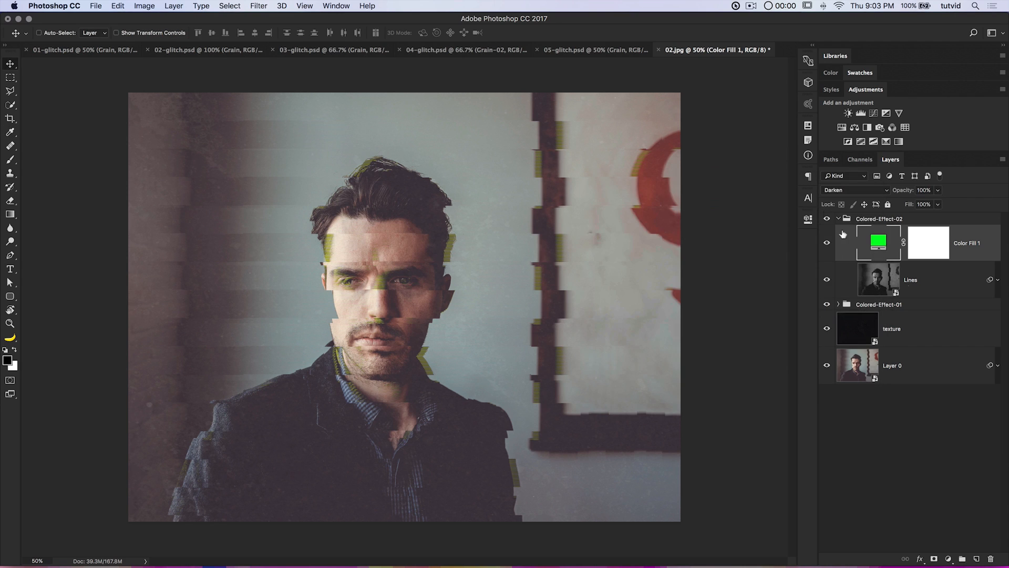
# - Edit the Wave filter on the Colored-Effect-02 group's Lines layer, setting the horizontal scale to 35% and randomizing the slices
pyautogui.click(912, 288)
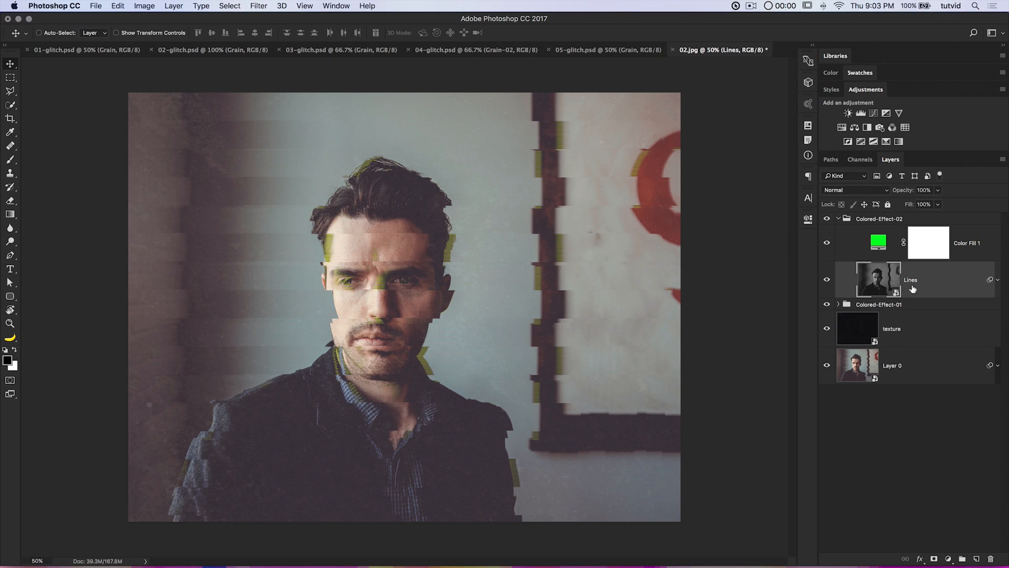
pyautogui.click(997, 280)
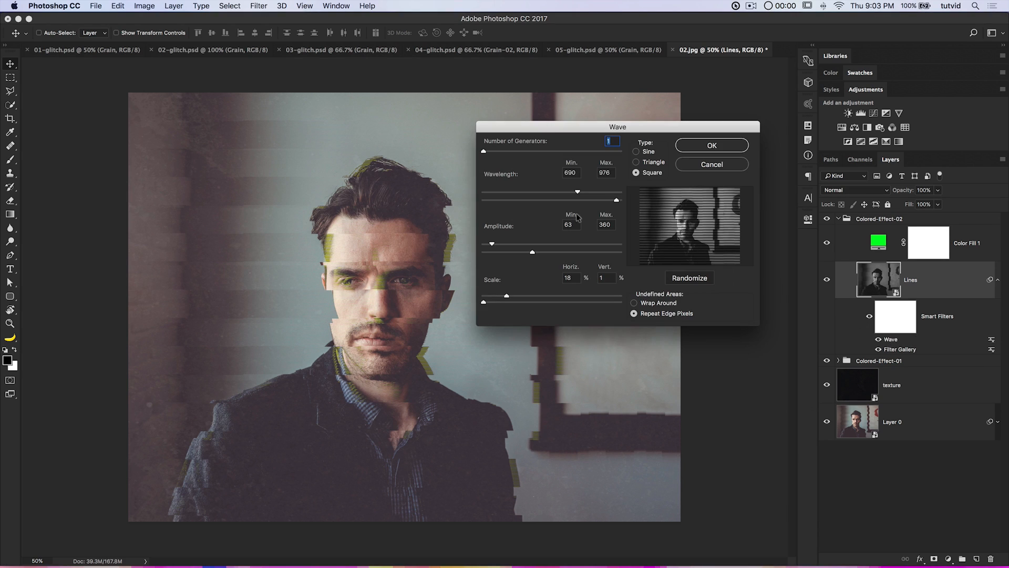
pyautogui.moveTo(519, 299); pyautogui.dragTo(531, 300)
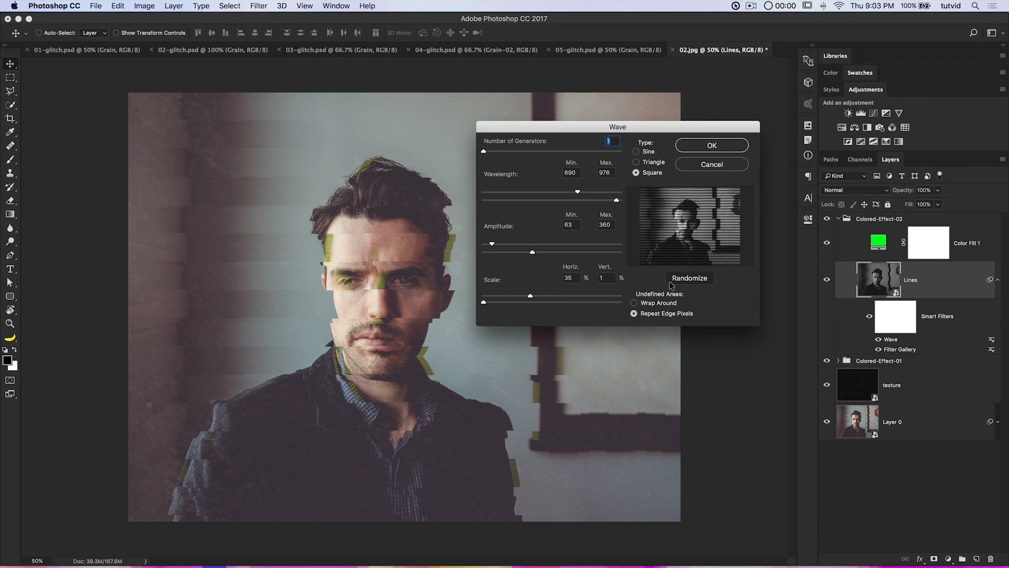
pyautogui.click(697, 281)
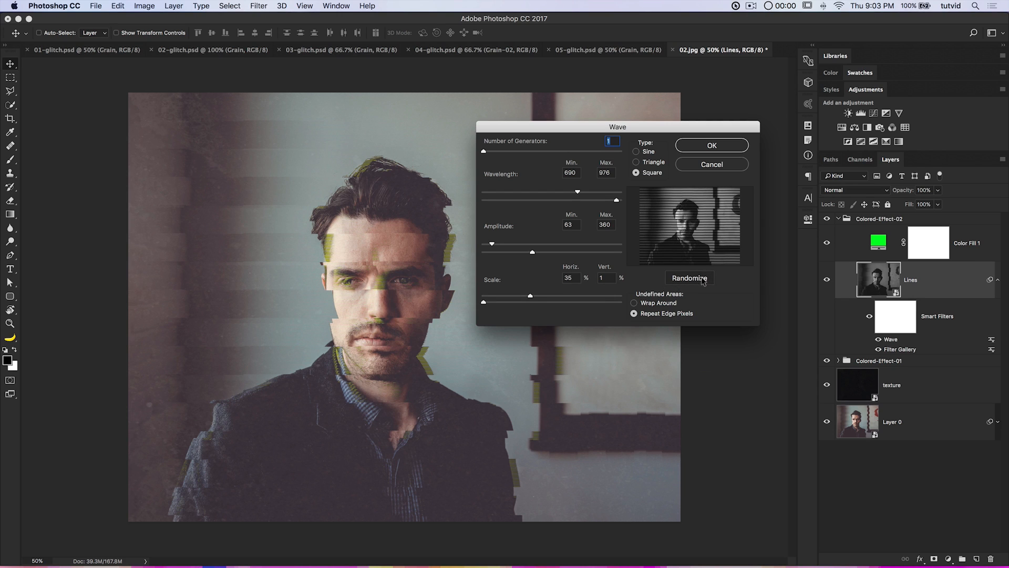
pyautogui.click(704, 147)
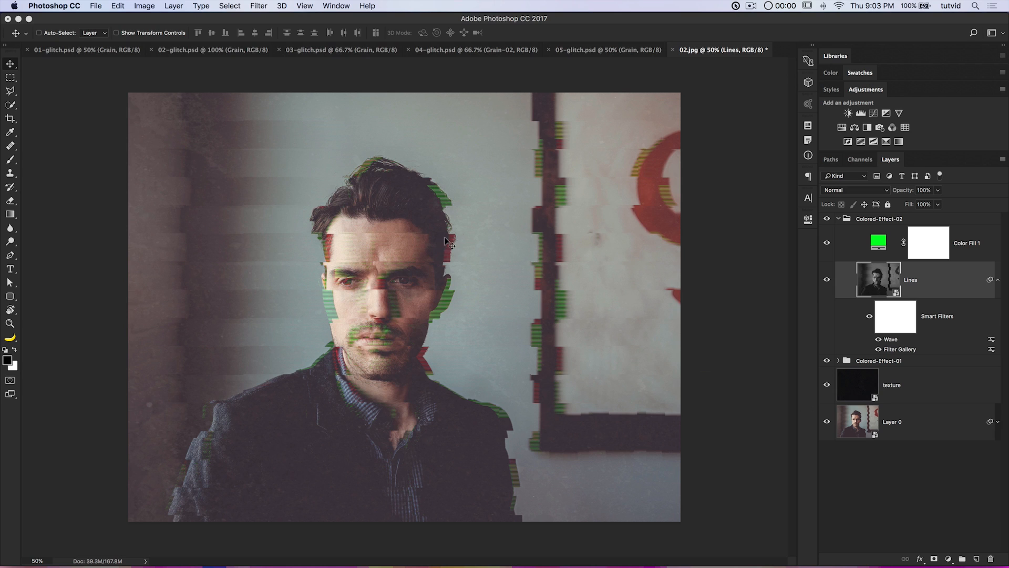
pyautogui.click(839, 221)
pyautogui.click(838, 219)
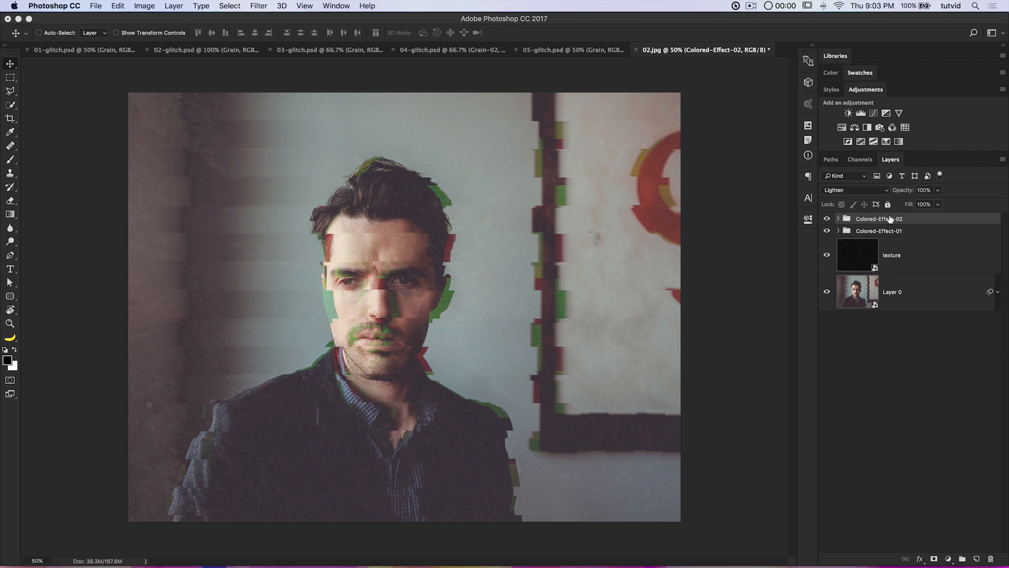
# - Add a Channel Mixer adjustment above the groups with red at +113% in the Red output and green at +110% in the Green output
pyautogui.click(893, 128)
pyautogui.moveTo(747, 302); pyautogui.dragTo(751, 302)
pyautogui.click(732, 264)
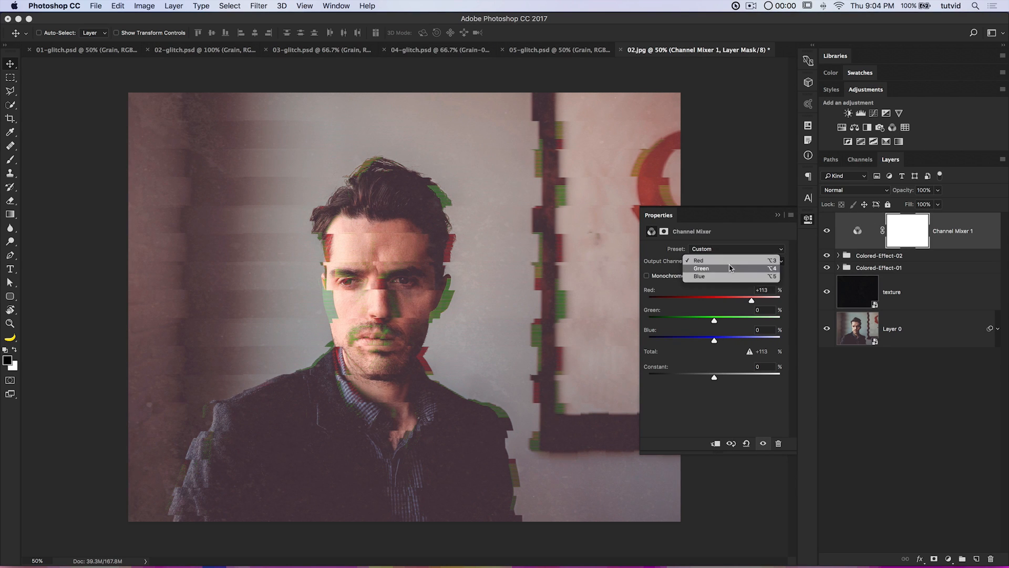
pyautogui.click(731, 268)
pyautogui.moveTo(748, 323); pyautogui.dragTo(752, 322)
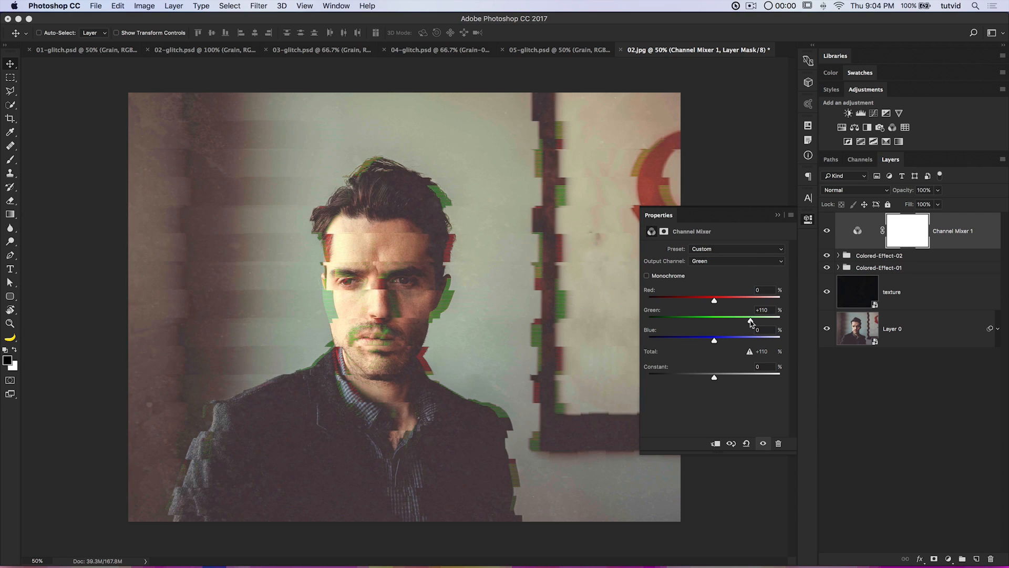
pyautogui.click(808, 220)
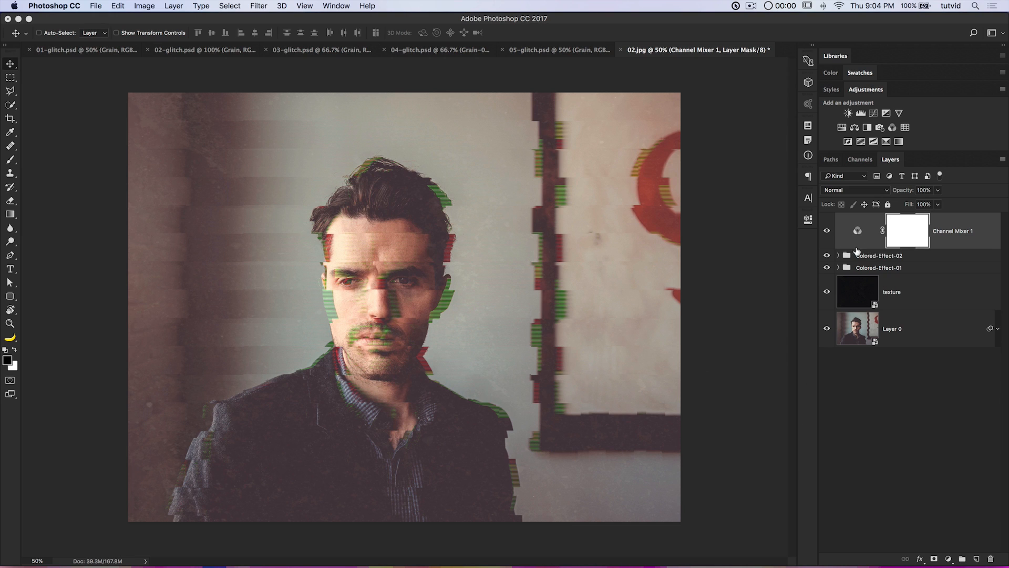
# - Compare the image with and without the Channel Mixer adjustment
pyautogui.click(827, 231)
pyautogui.click(827, 231)
pyautogui.click(827, 231)
pyautogui.click(827, 231)
# - Review the fill and Lines layers inside both Colored-Effect groups, and collapse the groups again
pyautogui.click(862, 330)
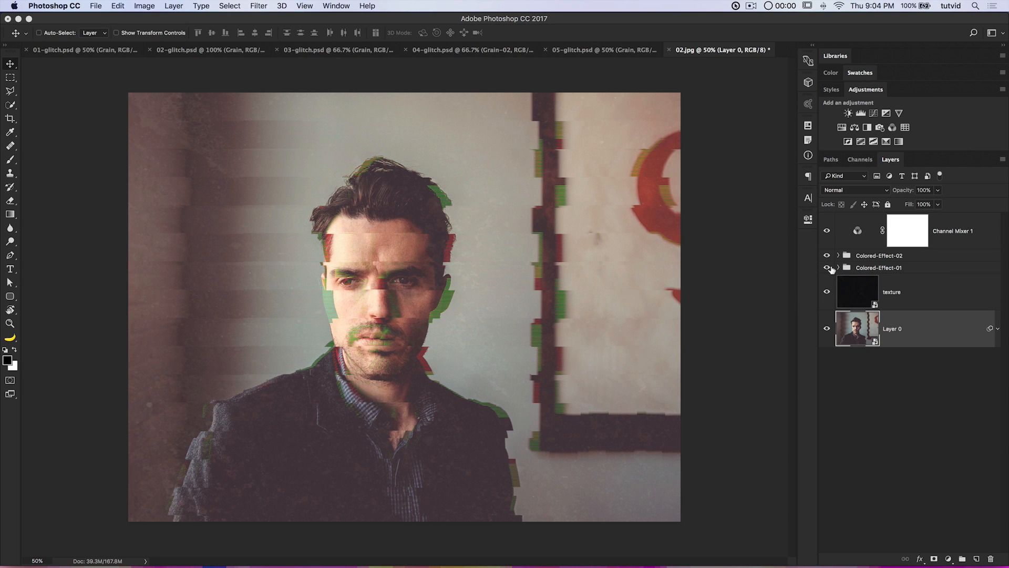
pyautogui.click(838, 267)
pyautogui.click(839, 260)
pyautogui.click(838, 256)
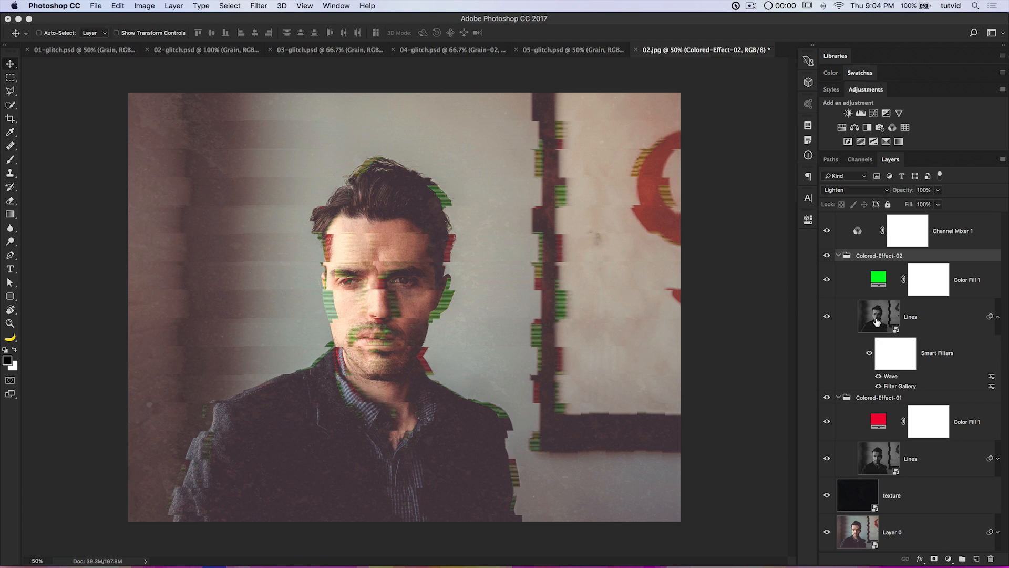
pyautogui.click(998, 318)
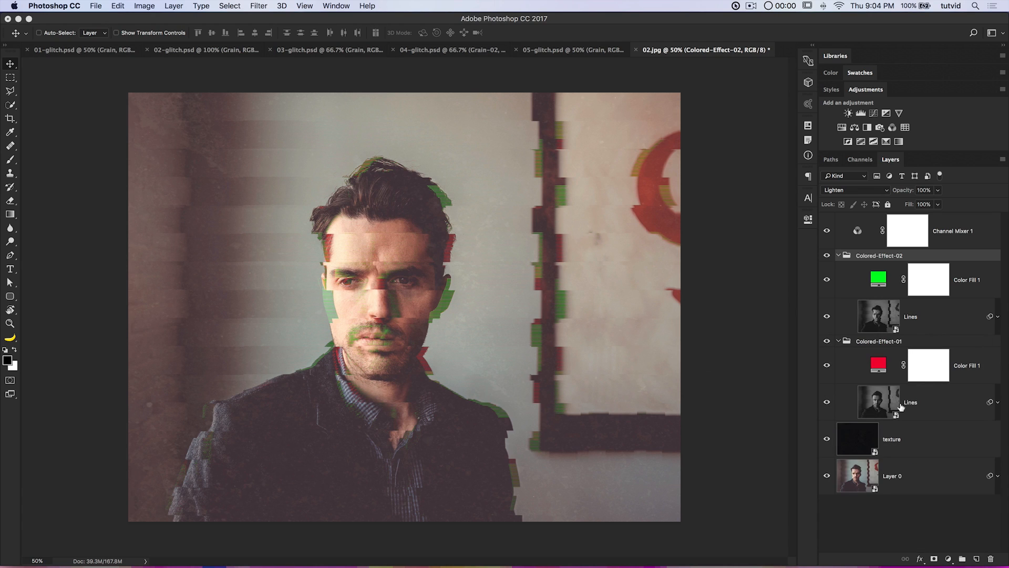
pyautogui.click(841, 268)
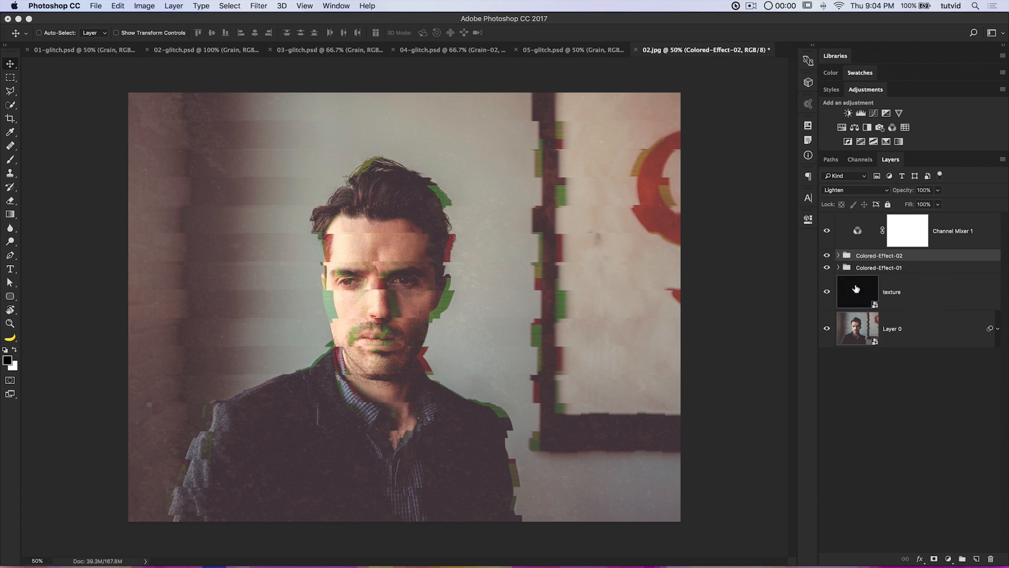
# - Replace the contents of the base portrait smart object with 03.jpg from Downloads and inspect the layers inside both Colored-Effect groups
pyautogui.click(881, 326)
pyautogui.rightClick(909, 323)
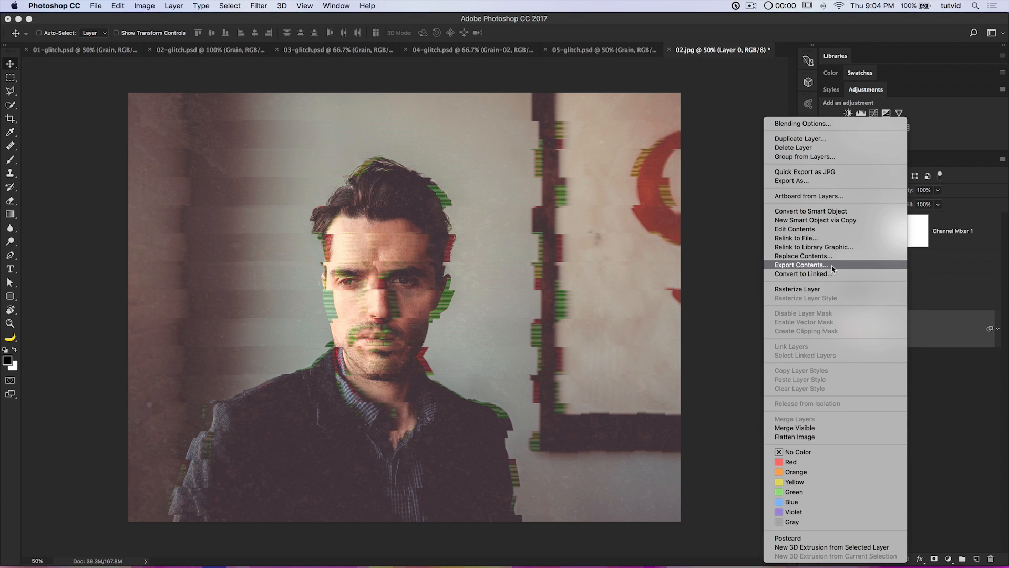
pyautogui.click(804, 256)
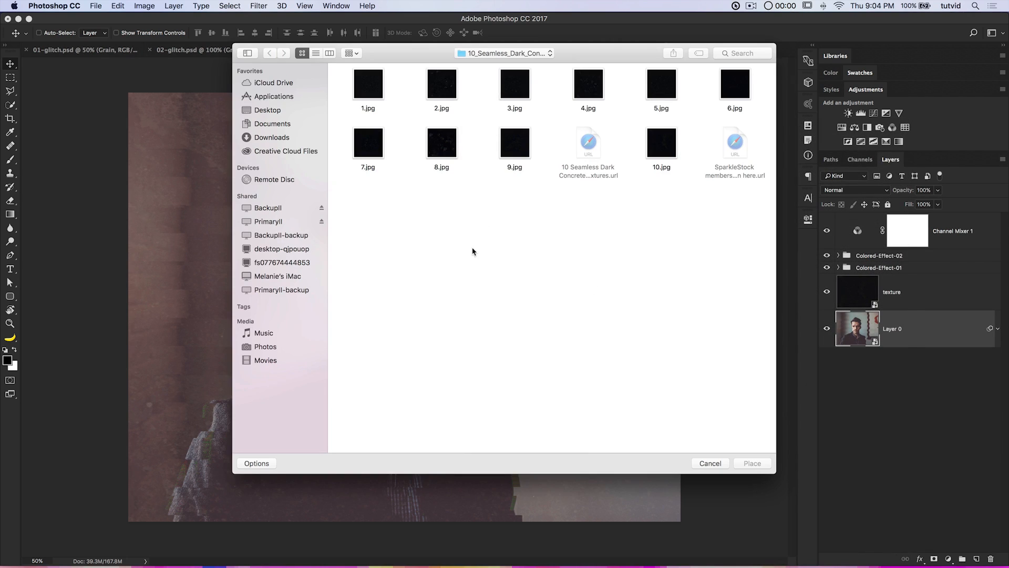
pyautogui.click(277, 139)
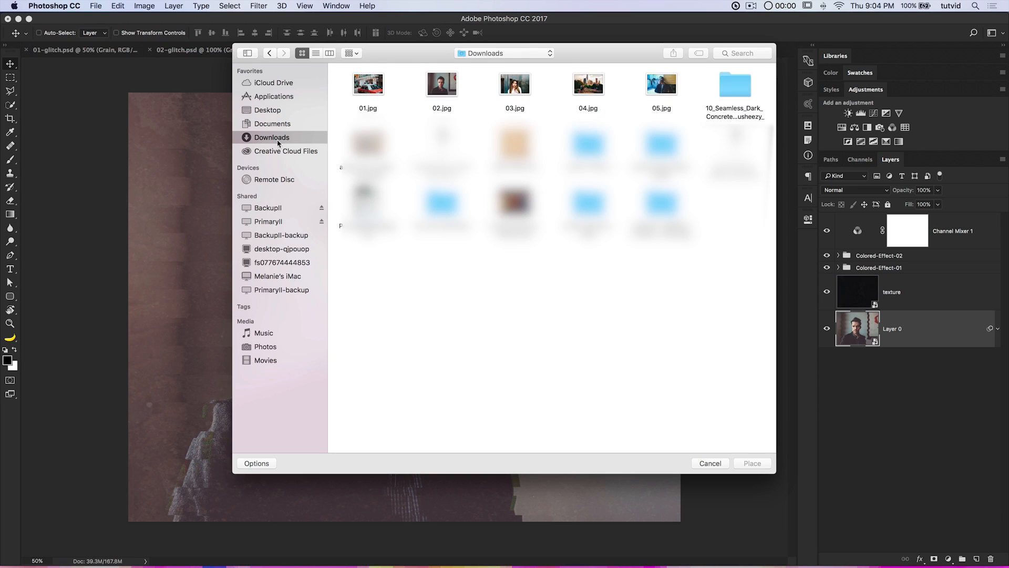
pyautogui.click(522, 88)
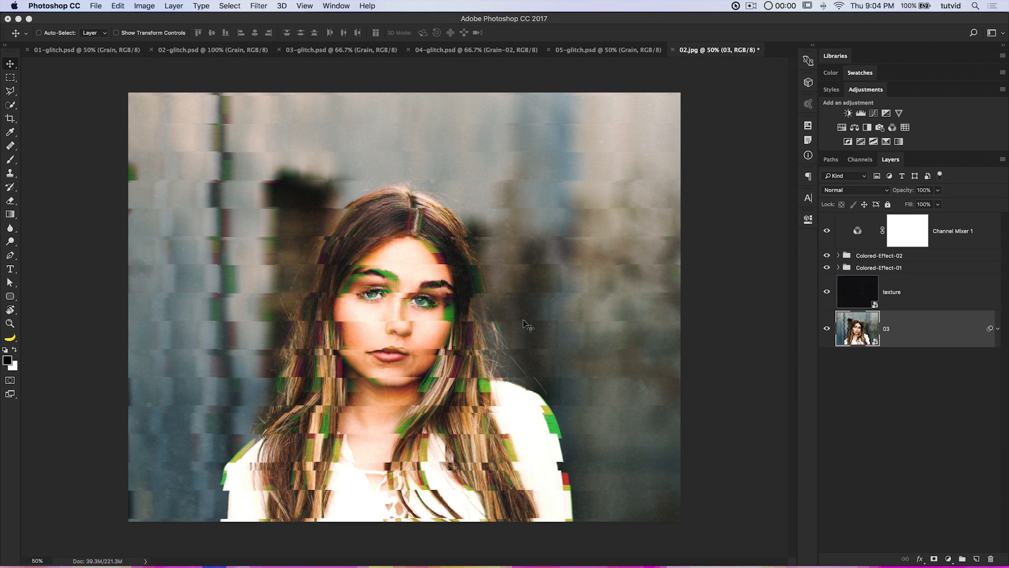
pyautogui.click(839, 268)
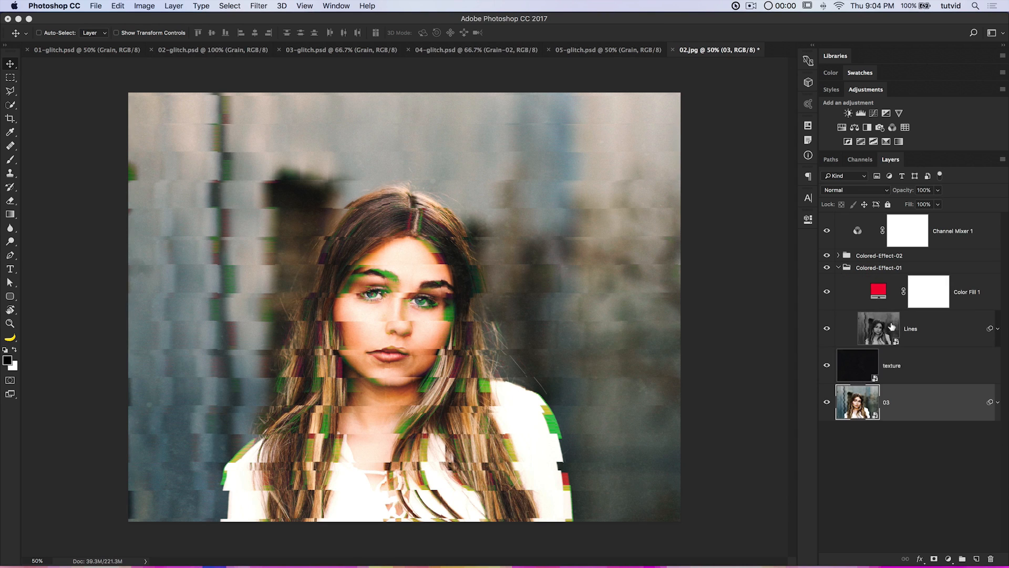
pyautogui.click(839, 256)
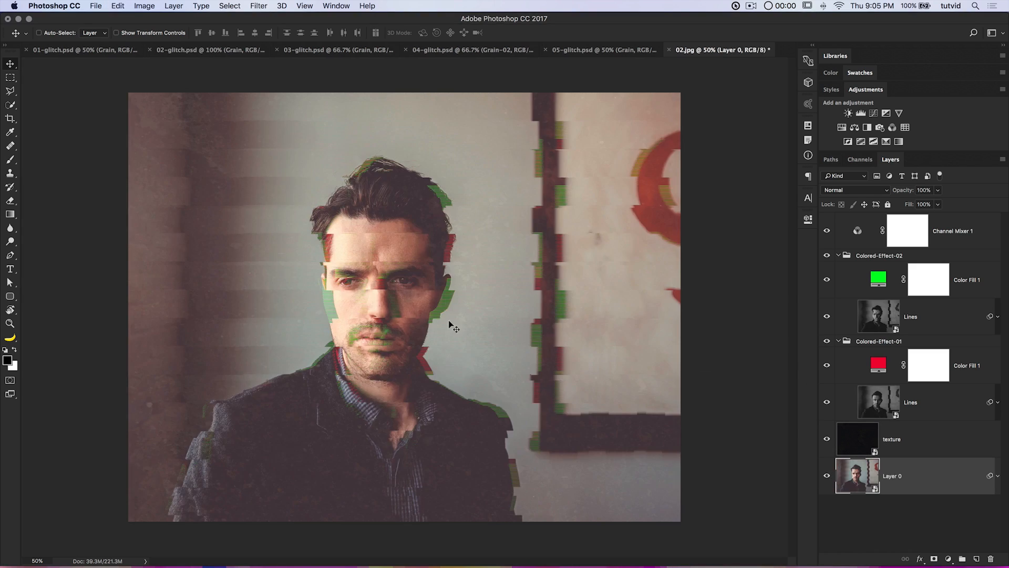
pyautogui.click(839, 256)
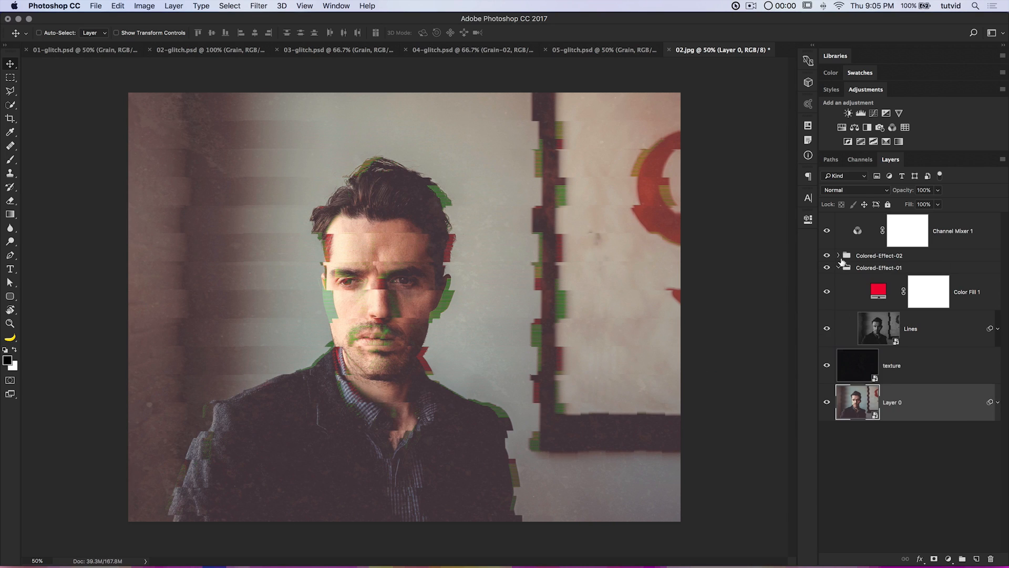
pyautogui.click(839, 268)
pyautogui.click(851, 242)
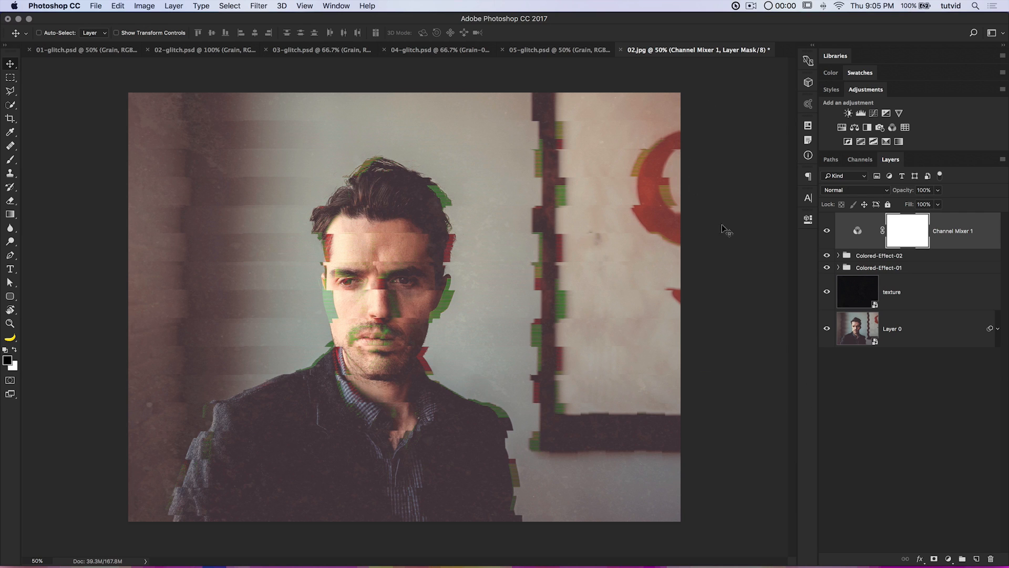
# - Switch to Finder and open 03.jpg from the 09th-5BestGlitchEffects folder in Photoshop
pyautogui.press('super+Tab')
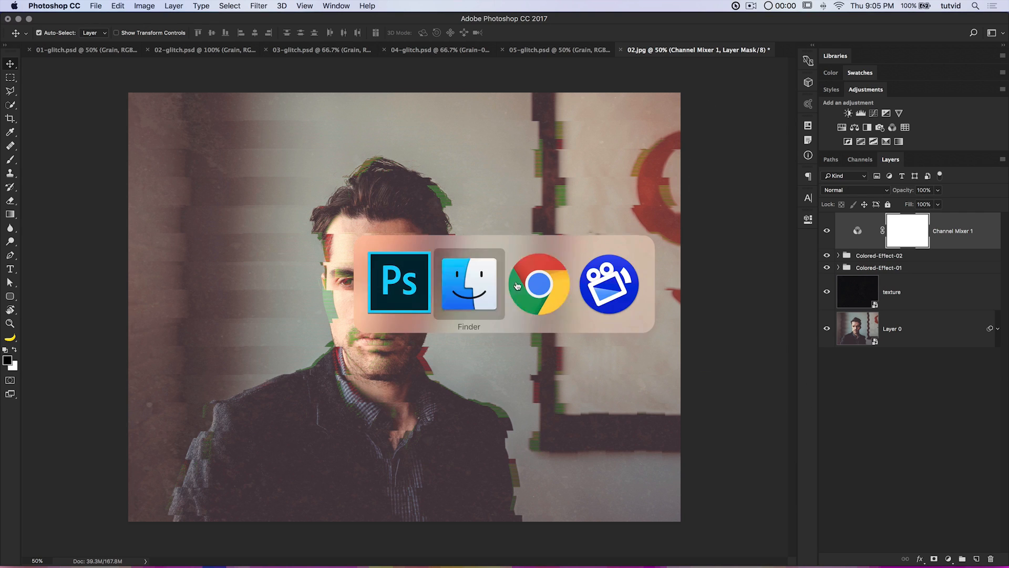
pyautogui.click(368, 109)
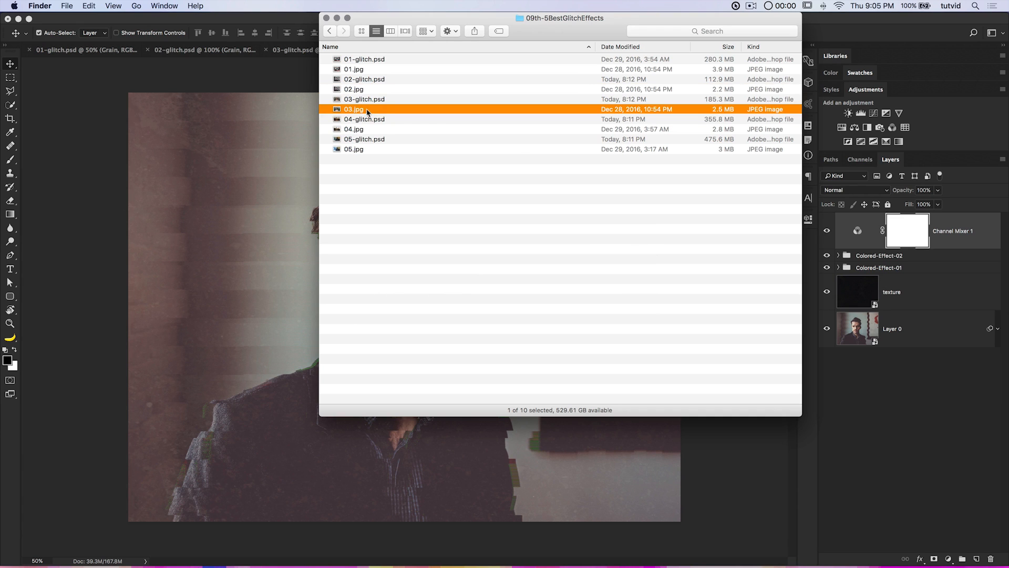
pyautogui.rightClick(386, 108)
pyautogui.moveTo(432, 124)
pyautogui.click(558, 161)
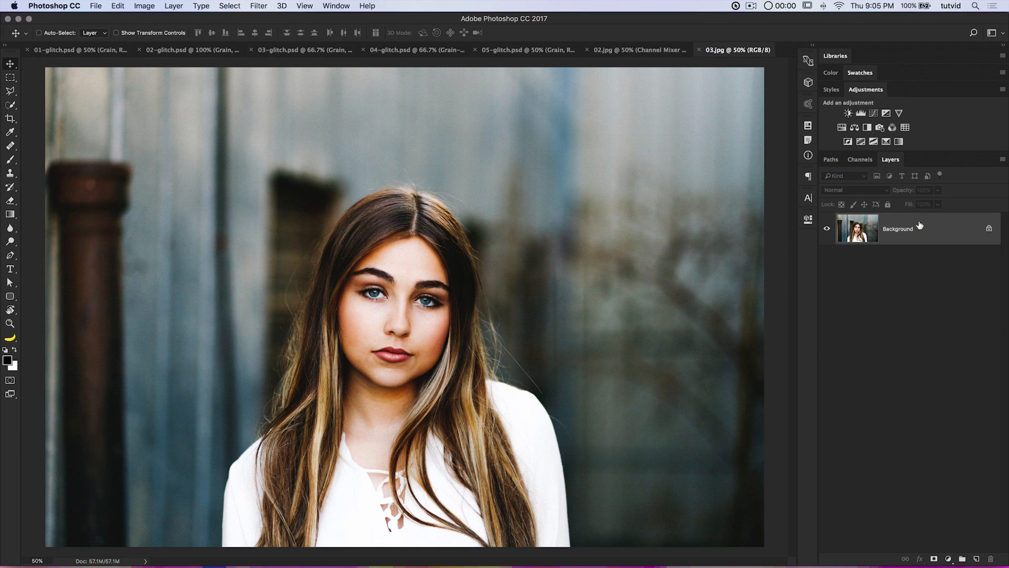
# - Convert the Background layer of 03.jpg to a smart object and duplicate it twice
pyautogui.rightClick(820, 222)
pyautogui.click(870, 290)
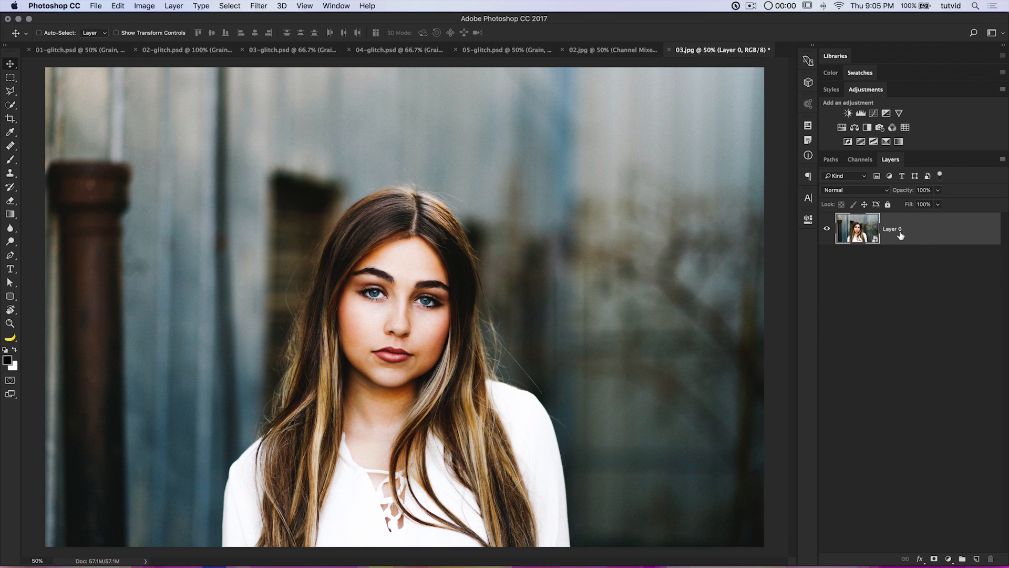
pyautogui.press('super+j')
pyautogui.press('super+j')
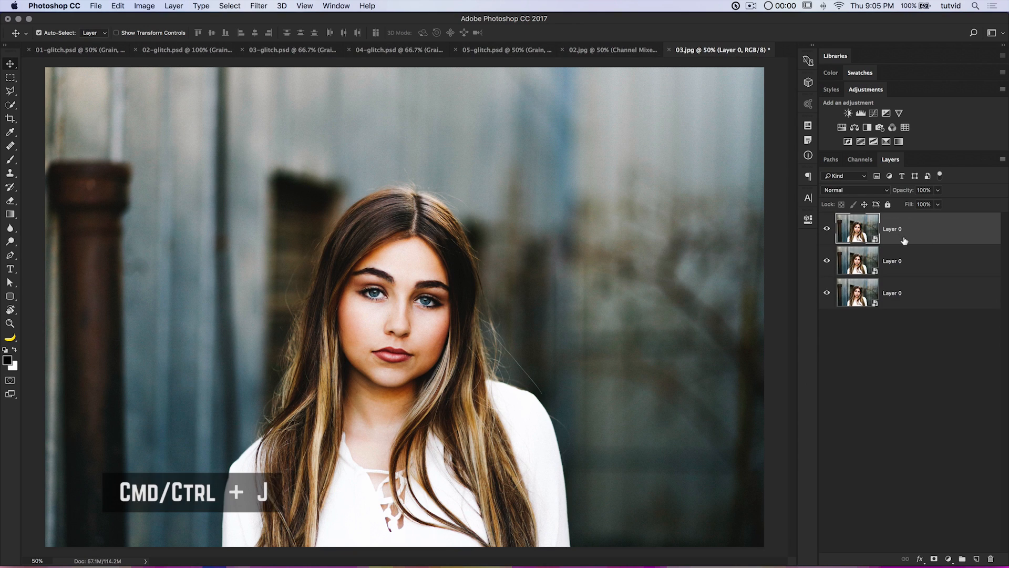
# - Rename the three portrait layers from top to bottom as R, G/B and Base
pyautogui.doubleClick(891, 229)
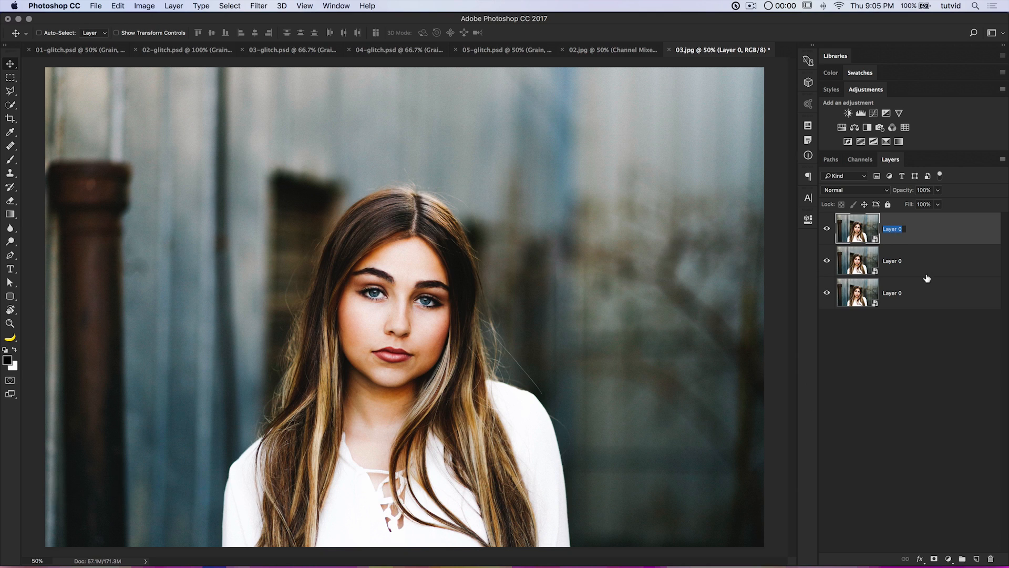
pyautogui.write('R')
pyautogui.doubleClick(893, 261)
pyautogui.write('G/B')
pyautogui.press('Return')
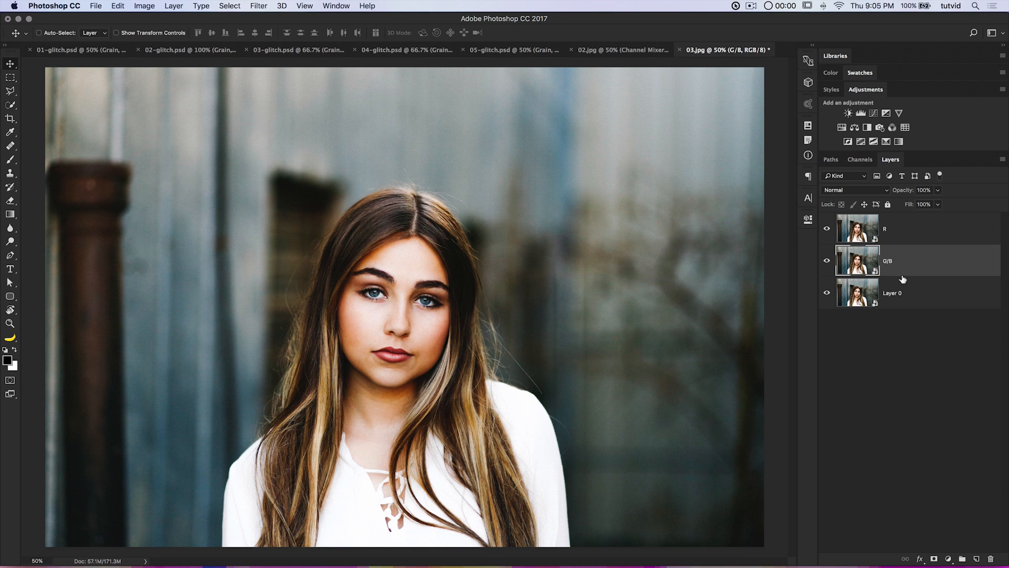
pyautogui.doubleClick(890, 293)
pyautogui.write('Base')
pyautogui.press('Return')
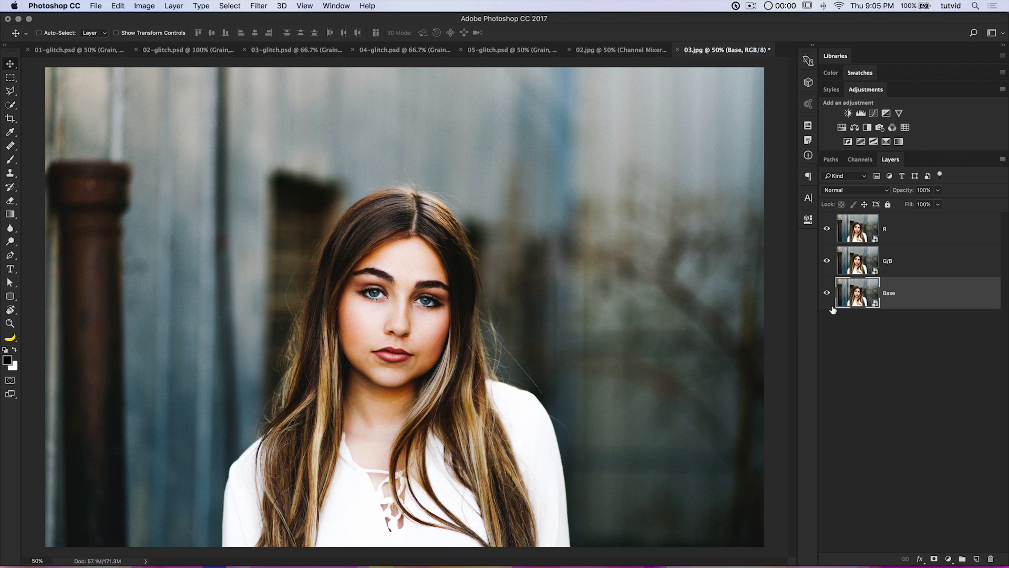
# - Hide the R layer and turn off the red channel in the G/B layer's blending options
pyautogui.click(827, 229)
pyautogui.click(907, 261)
pyautogui.click(174, 6)
pyautogui.moveTo(236, 94)
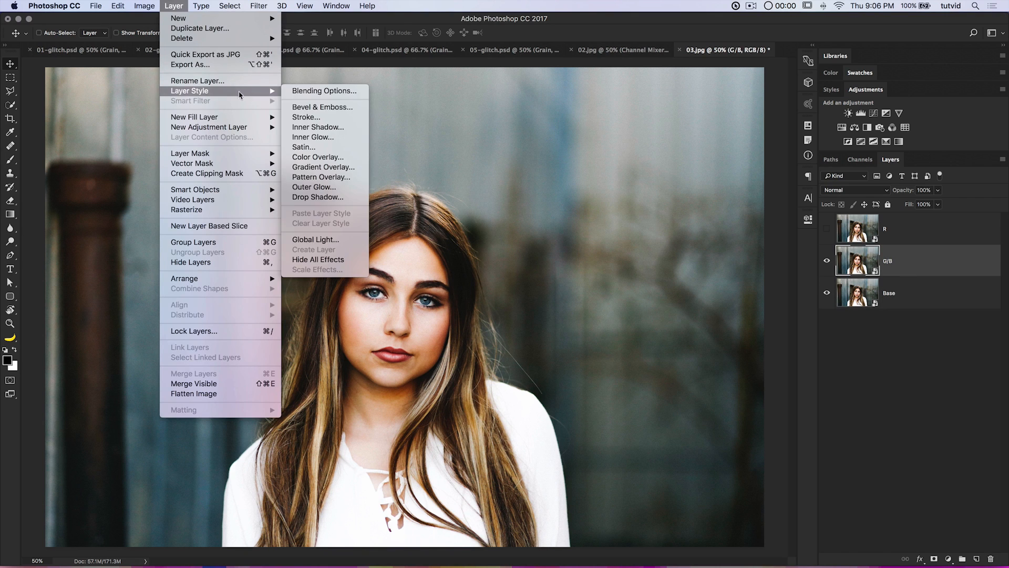
pyautogui.click(315, 91)
pyautogui.moveTo(599, 155); pyautogui.dragTo(705, 114)
pyautogui.click(598, 192)
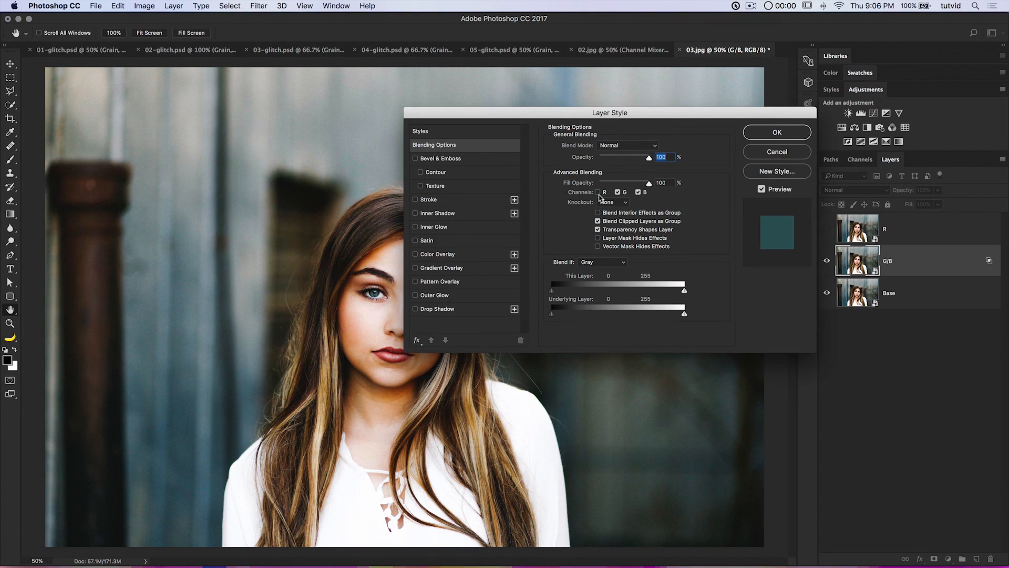
pyautogui.click(776, 136)
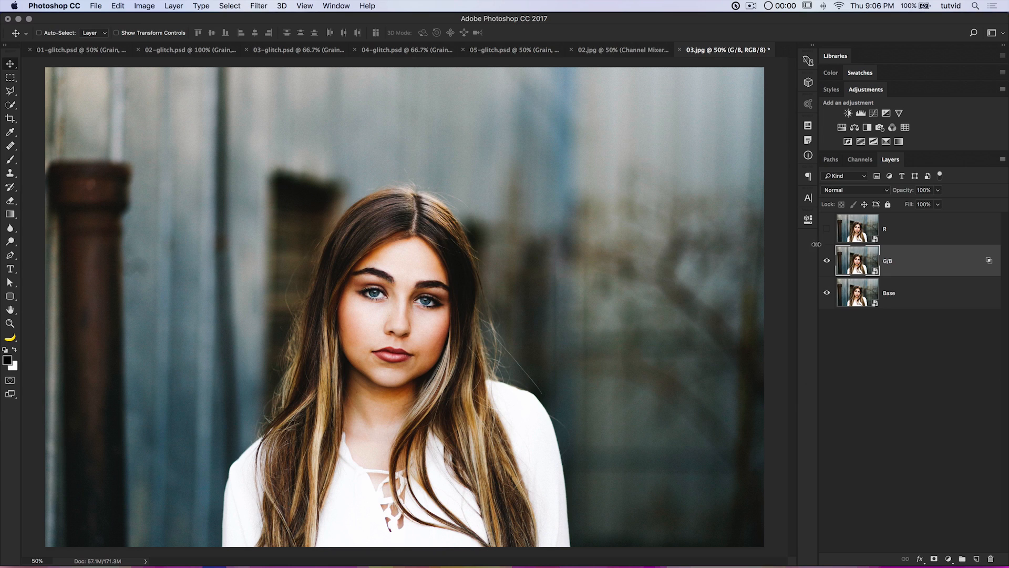
# - Free Transform the G/B layer from its left-edge reference point, setting the width to 102%
pyautogui.press('super+t')
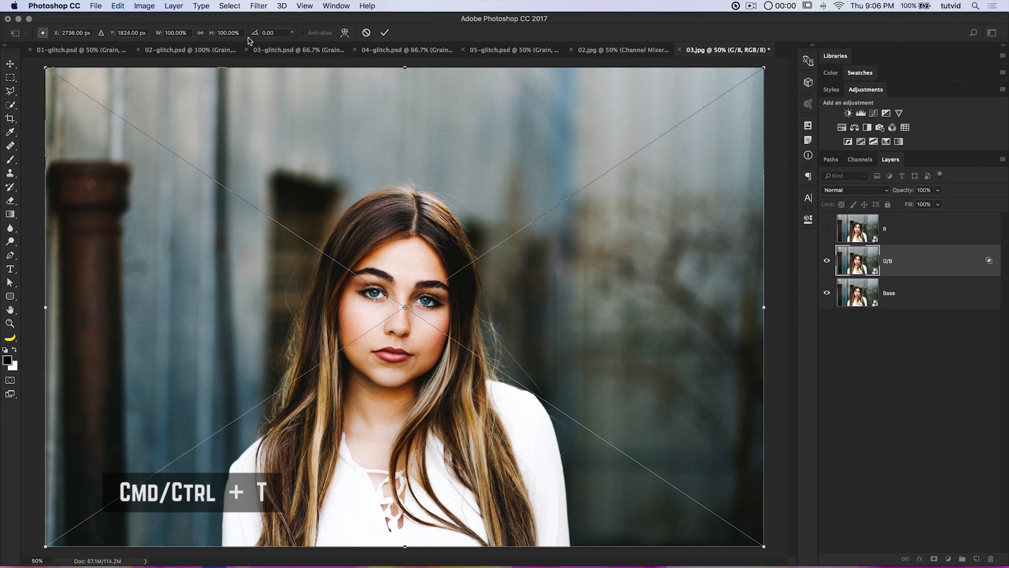
pyautogui.click(40, 30)
pyautogui.click(174, 33)
pyautogui.write('101%')
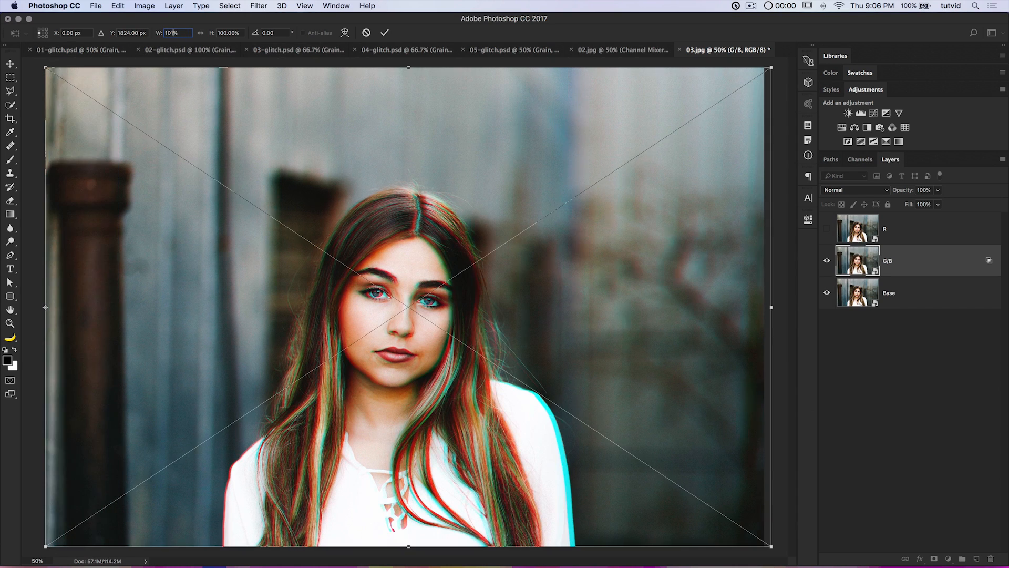
pyautogui.press('Up')
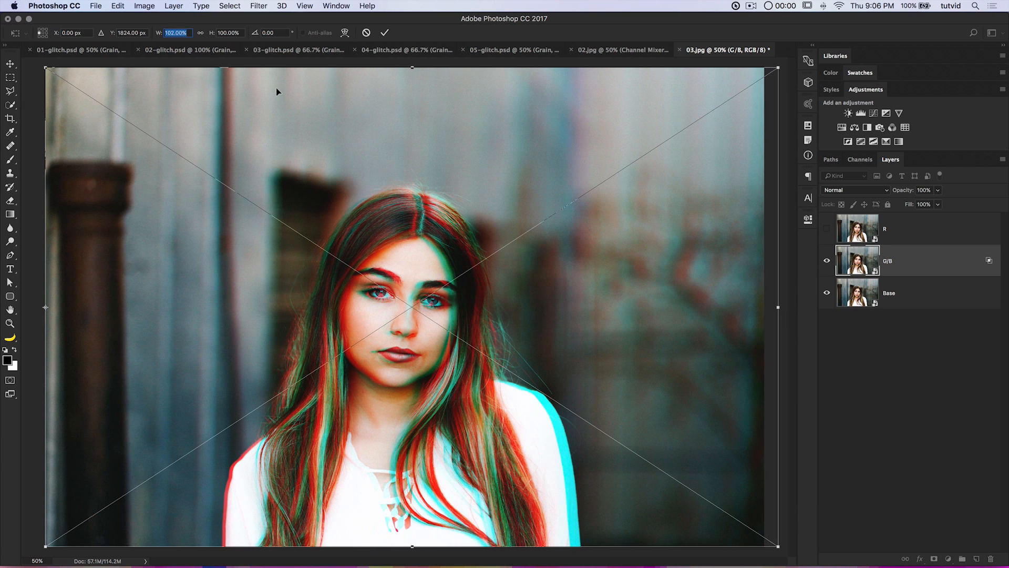
pyautogui.click(385, 33)
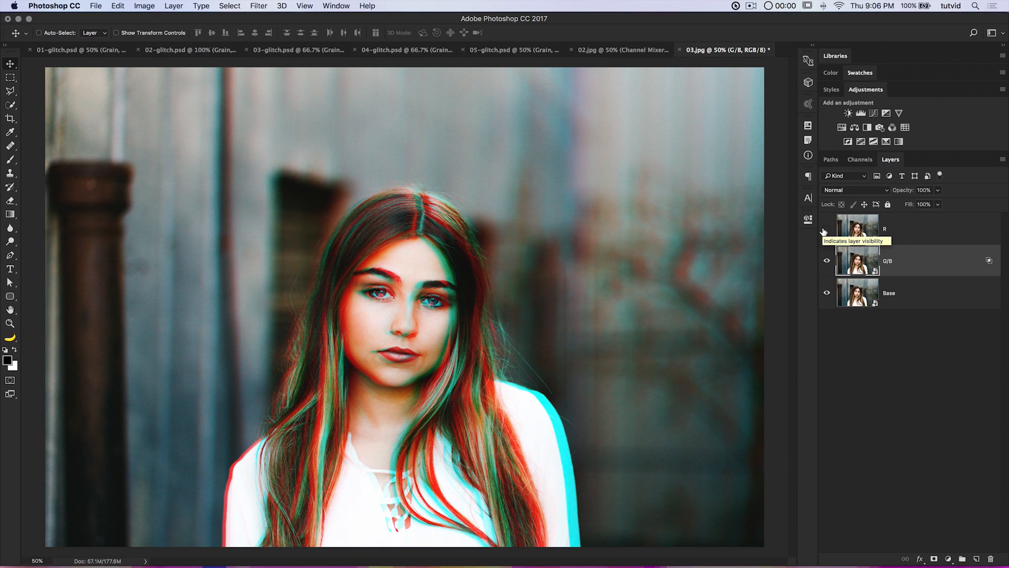
# - Apply the Wave filter to the G/B layer with the horizontal scale reduced to 3%
pyautogui.click(256, 8)
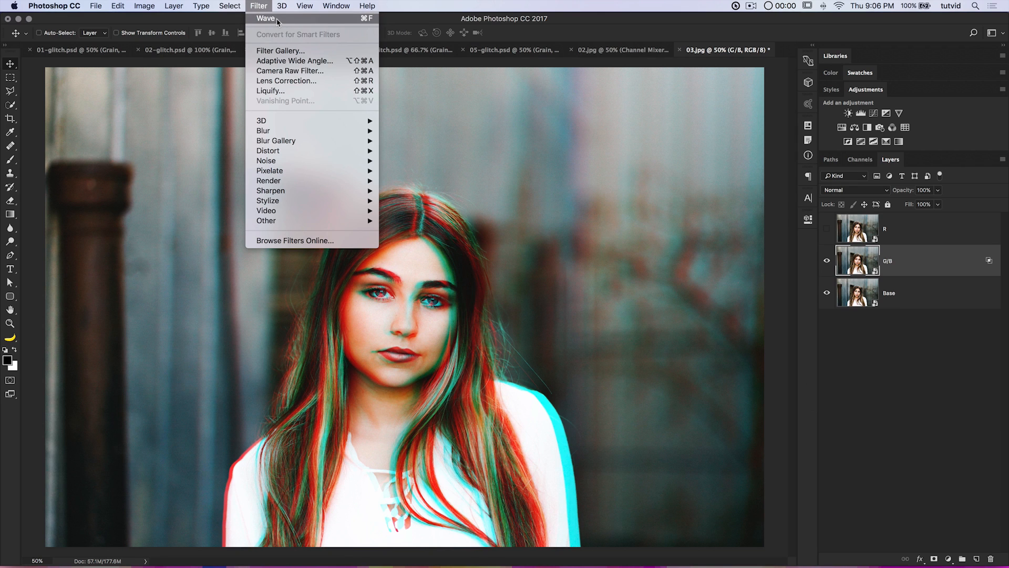
pyautogui.press('alt')
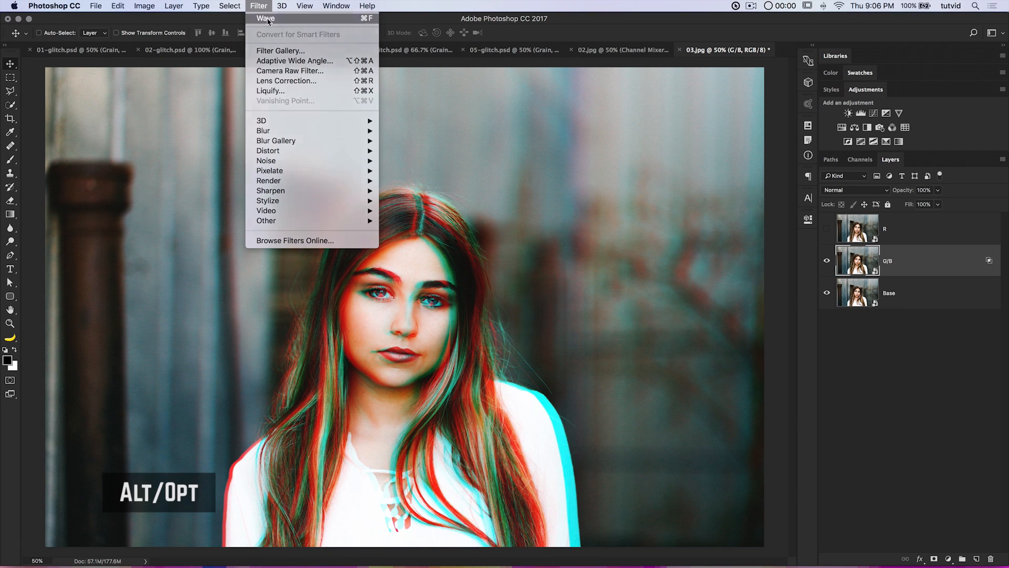
pyautogui.keyDown('alt'); pyautogui.click(267, 19); pyautogui.keyUp('alt')
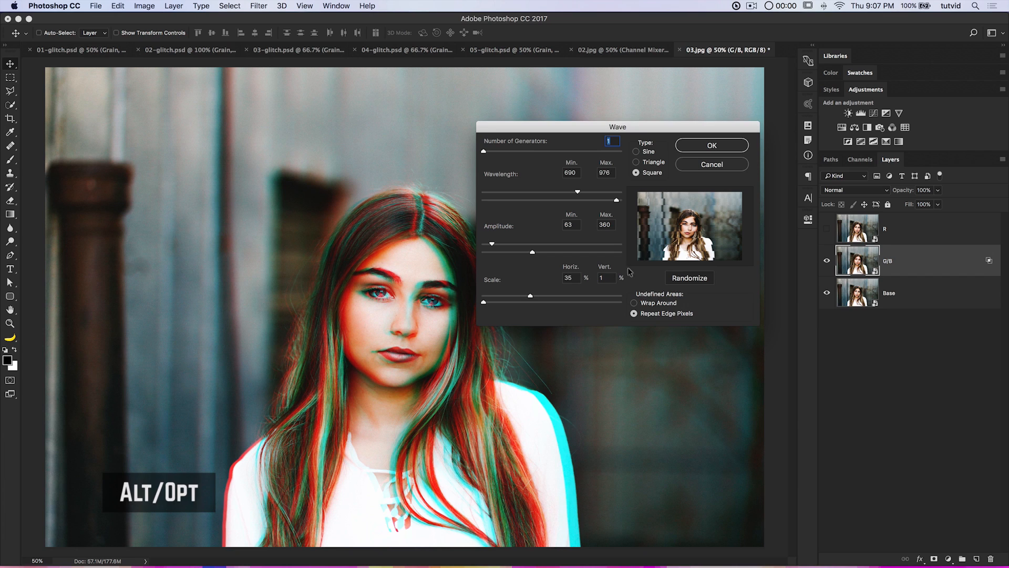
pyautogui.moveTo(530, 295); pyautogui.dragTo(486, 297)
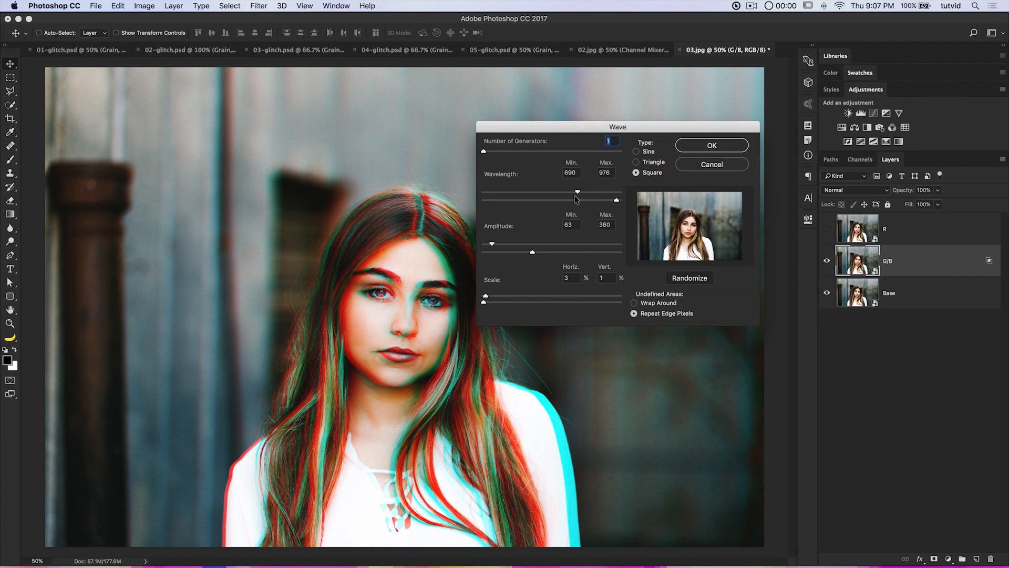
pyautogui.click(703, 150)
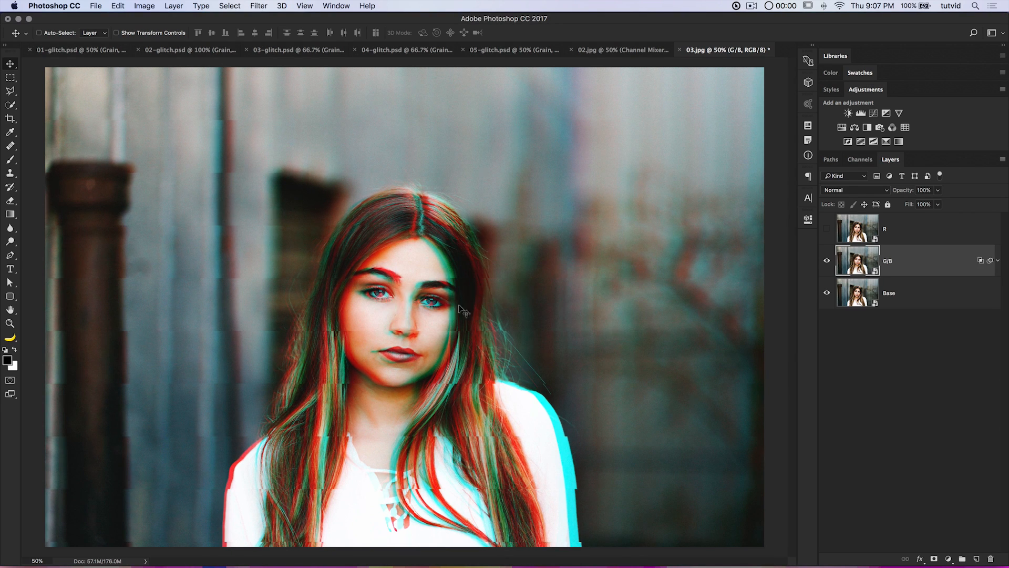
# - Show the R layer and turn off the green and blue channels in its blending options
pyautogui.click(906, 231)
pyautogui.doubleClick(949, 227)
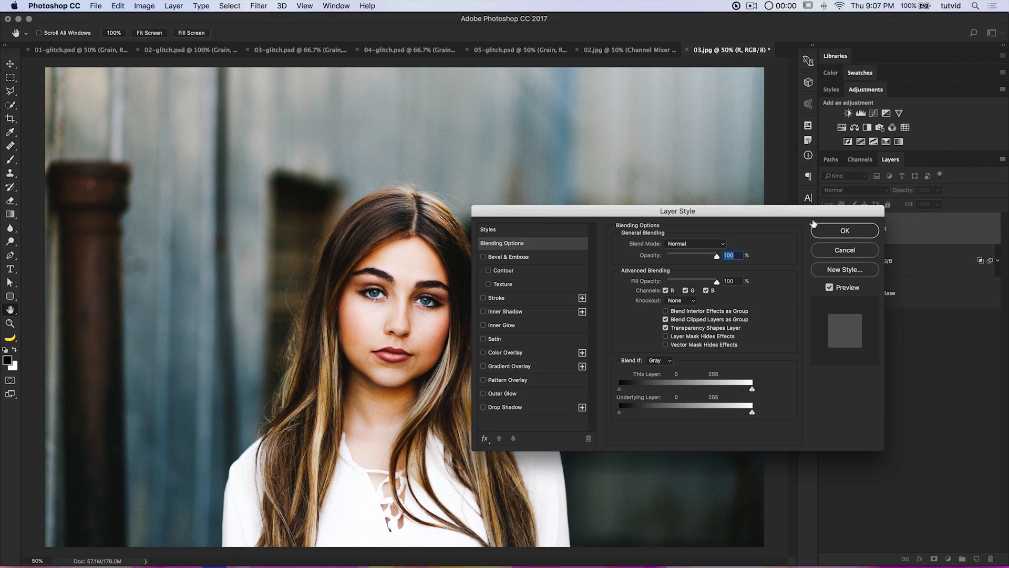
pyautogui.moveTo(721, 217); pyautogui.dragTo(571, 214)
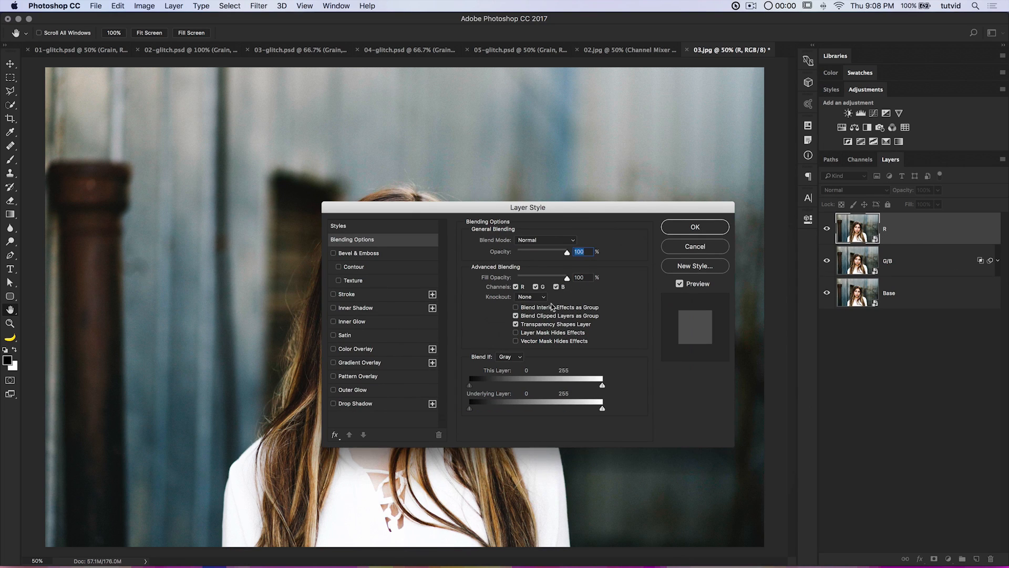
pyautogui.click(536, 287)
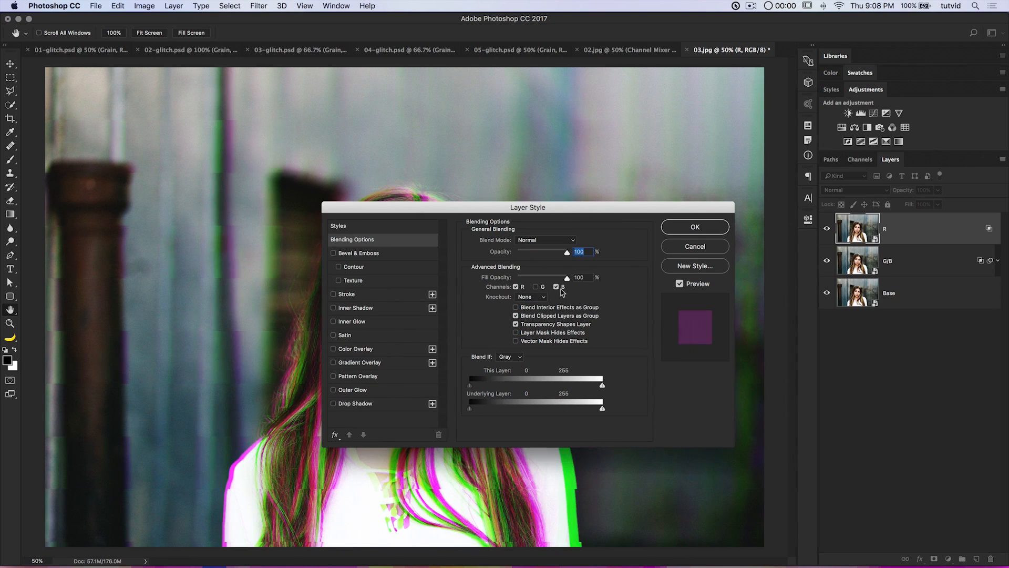
pyautogui.click(557, 287)
pyautogui.moveTo(584, 212); pyautogui.dragTo(554, 216)
pyautogui.click(662, 231)
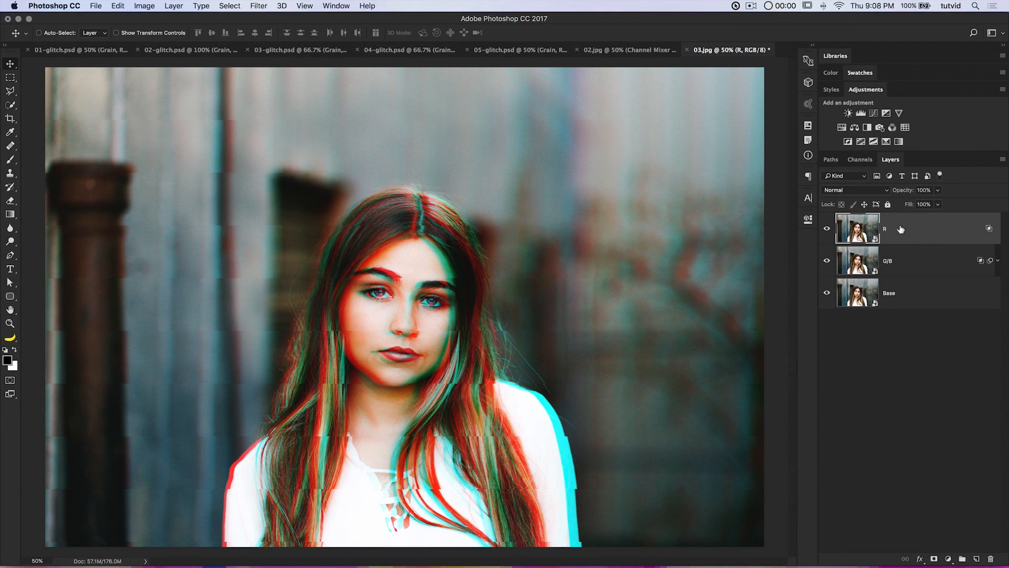
# - Free Transform the R layer from its right-edge reference point, setting the width to 101%
pyautogui.press('super+t')
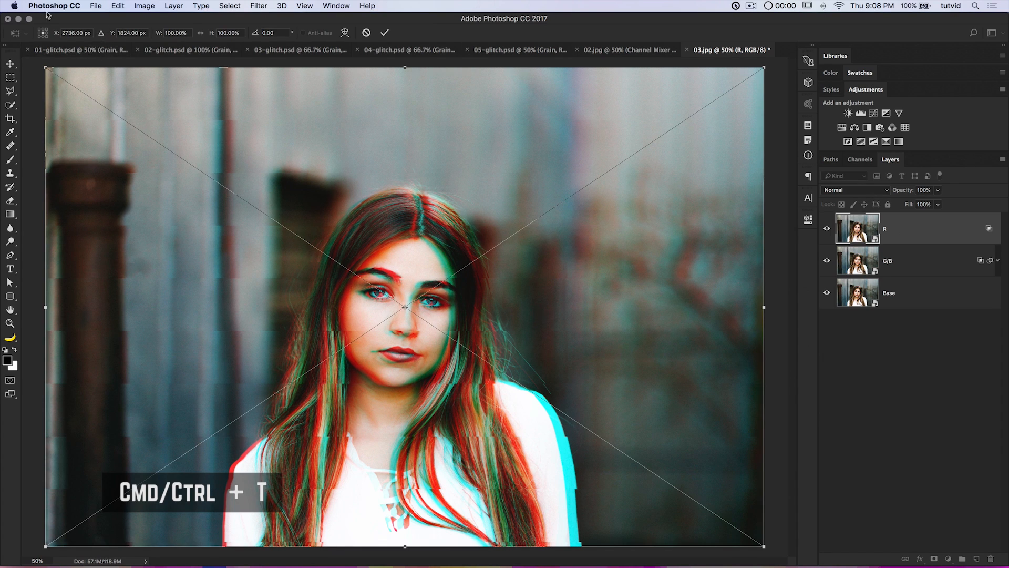
pyautogui.click(177, 33)
pyautogui.write('101%')
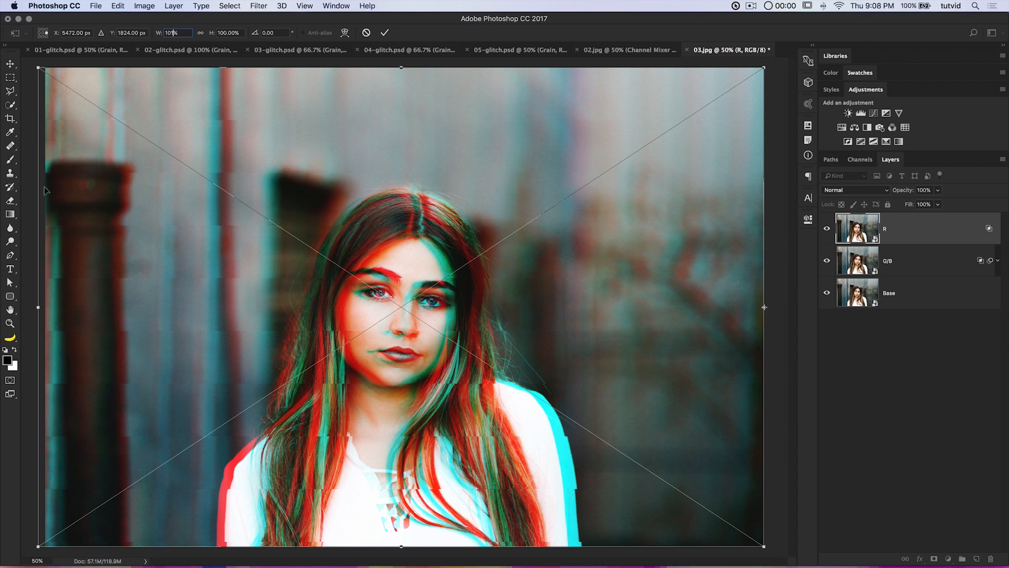
pyautogui.click(385, 33)
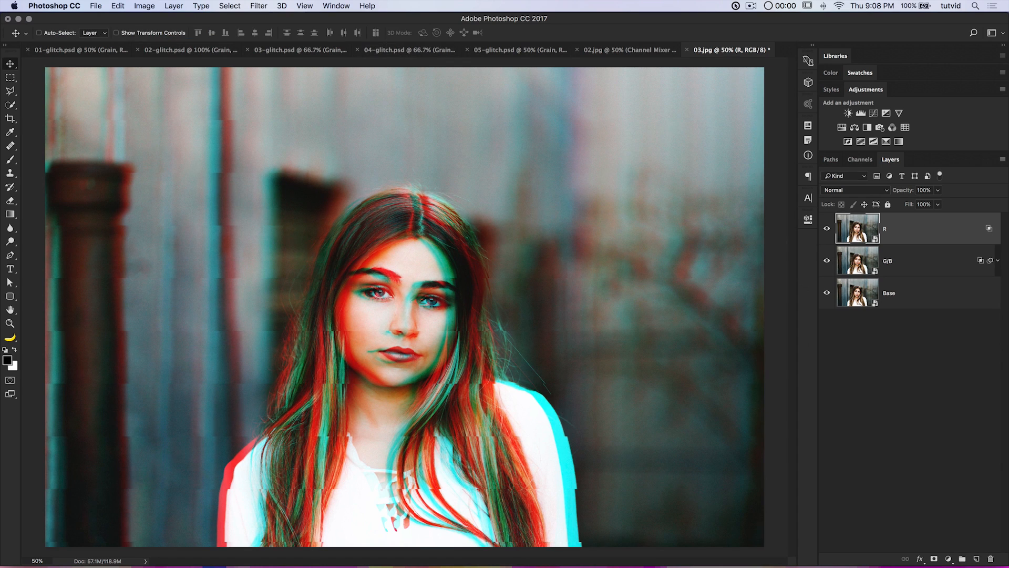
# - Review the channel settings in the blending options of the G/B and R layers
pyautogui.doubleClick(979, 269)
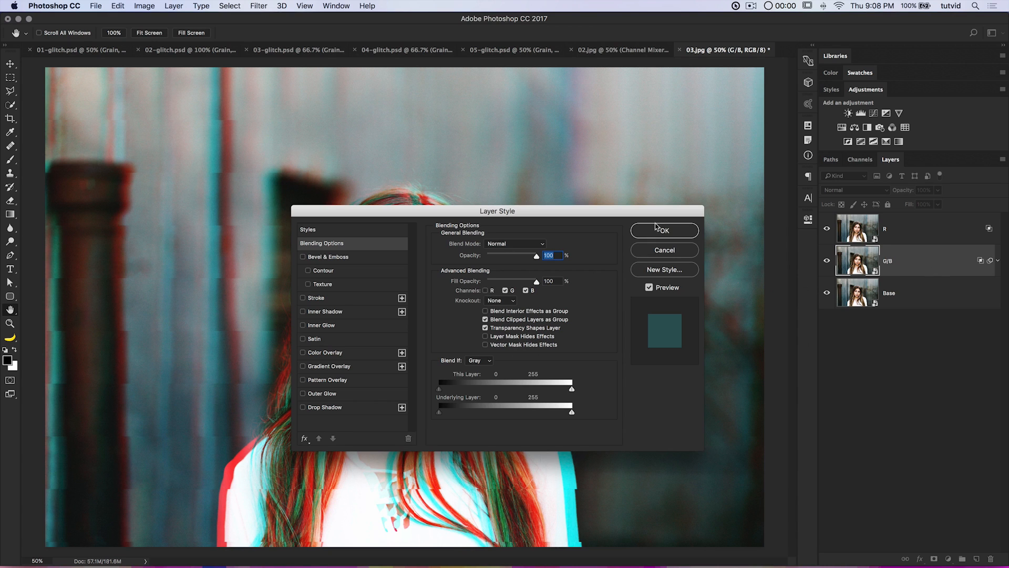
pyautogui.click(655, 229)
pyautogui.doubleClick(921, 227)
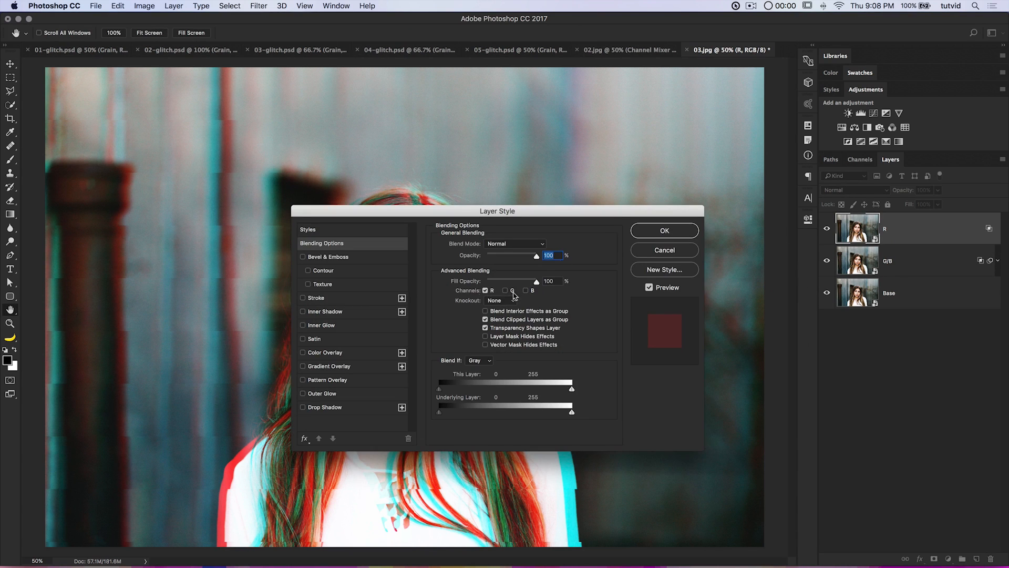
pyautogui.click(650, 234)
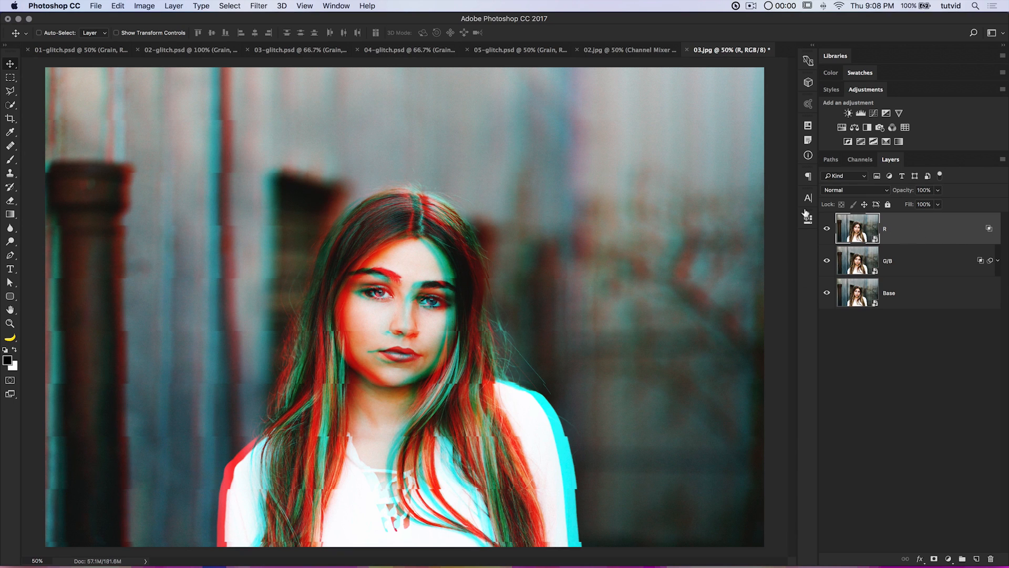
# - Apply the Wave distortion to the R layer with lower minimum and maximum wavelengths
pyautogui.click(258, 6)
pyautogui.moveTo(312, 147)
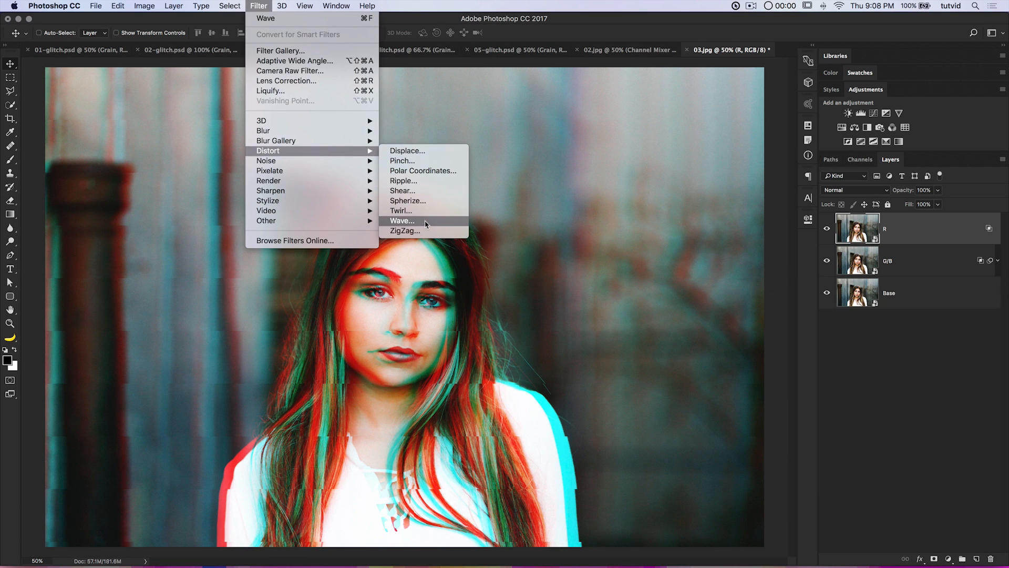
pyautogui.click(427, 221)
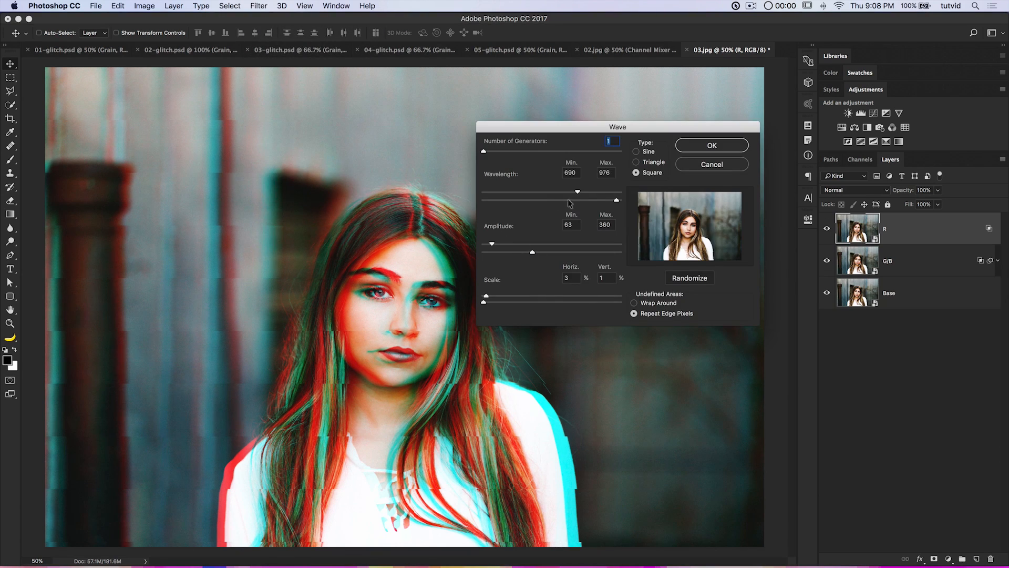
pyautogui.moveTo(578, 191); pyautogui.dragTo(525, 192)
pyautogui.moveTo(617, 201); pyautogui.dragTo(544, 201)
pyautogui.click(706, 146)
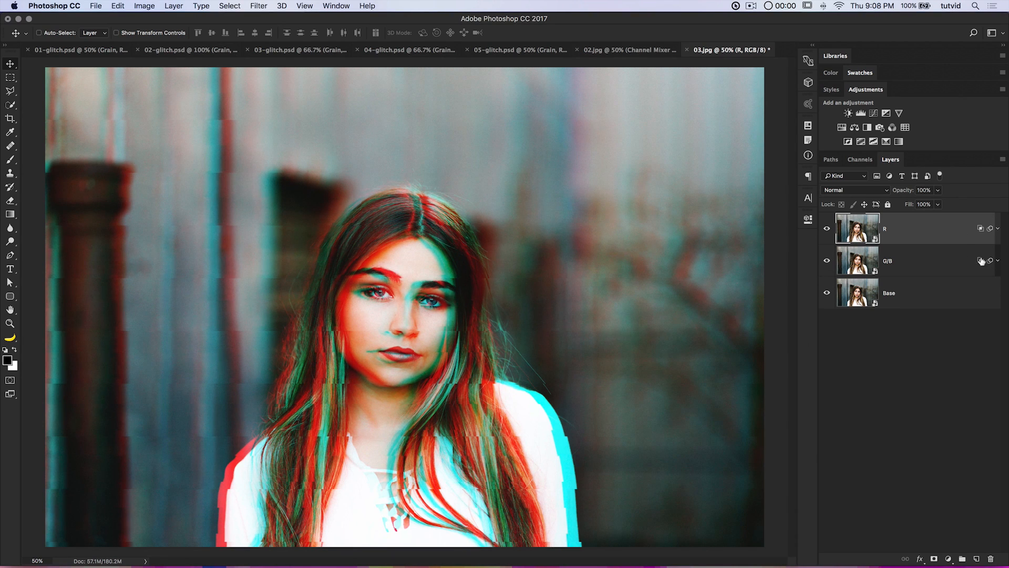
# - Duplicate the Base layer to the top of the layer stack and rename the copy as Lines
pyautogui.click(936, 292)
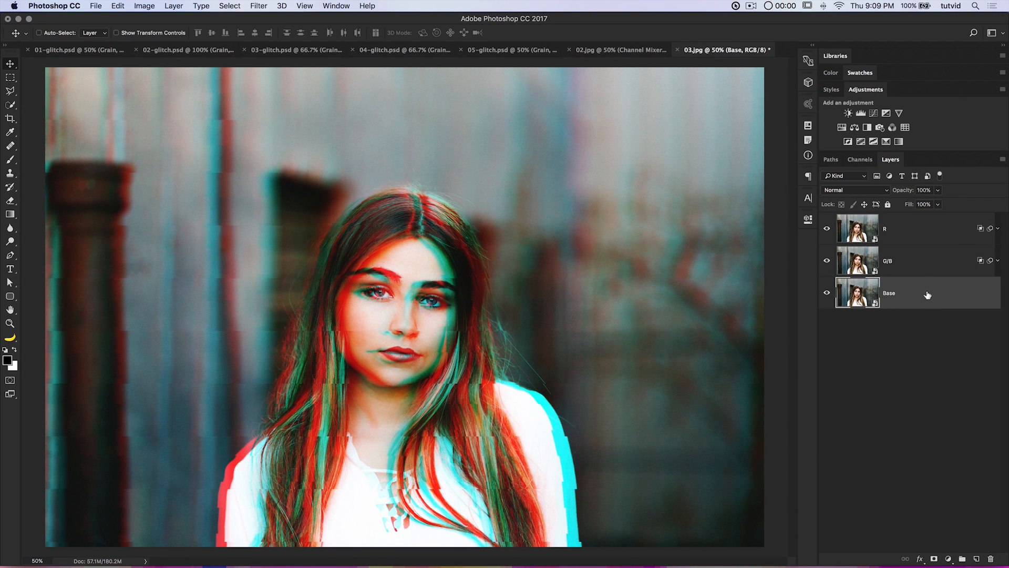
pyautogui.moveTo(927, 295); pyautogui.dragTo(902, 223)
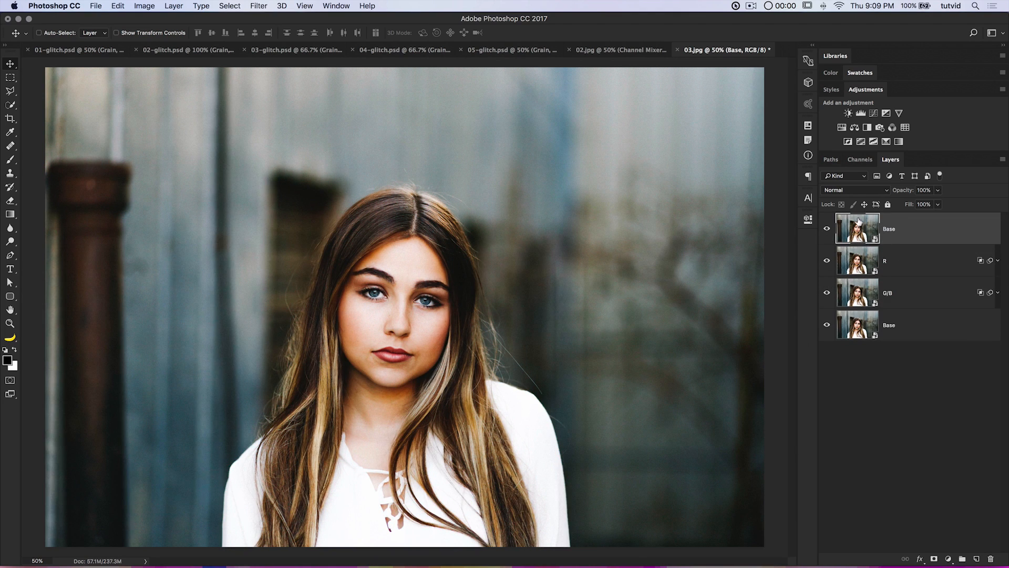
pyautogui.write('Lines')
pyautogui.press('Return')
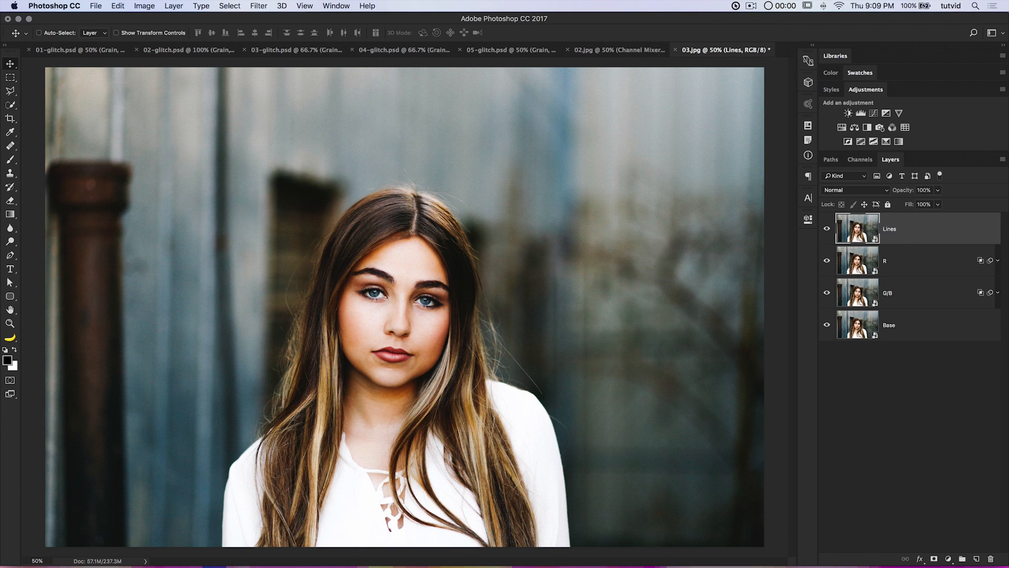
# - Apply the Halftone Pattern filter to the Lines layer with size 10, contrast 0 and the Line pattern type
pyautogui.click(254, 6)
pyautogui.click(273, 46)
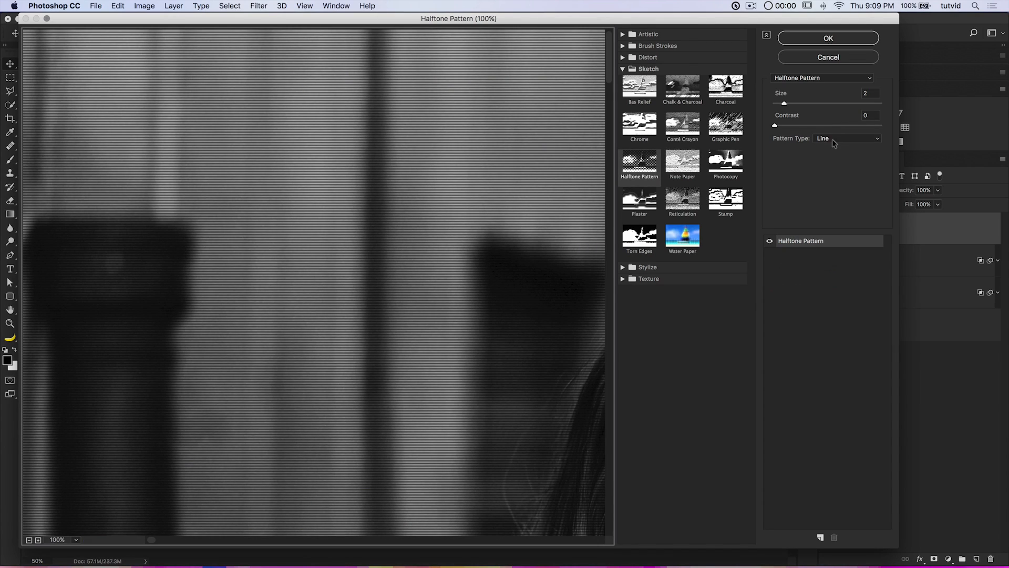
pyautogui.moveTo(785, 104); pyautogui.dragTo(857, 108)
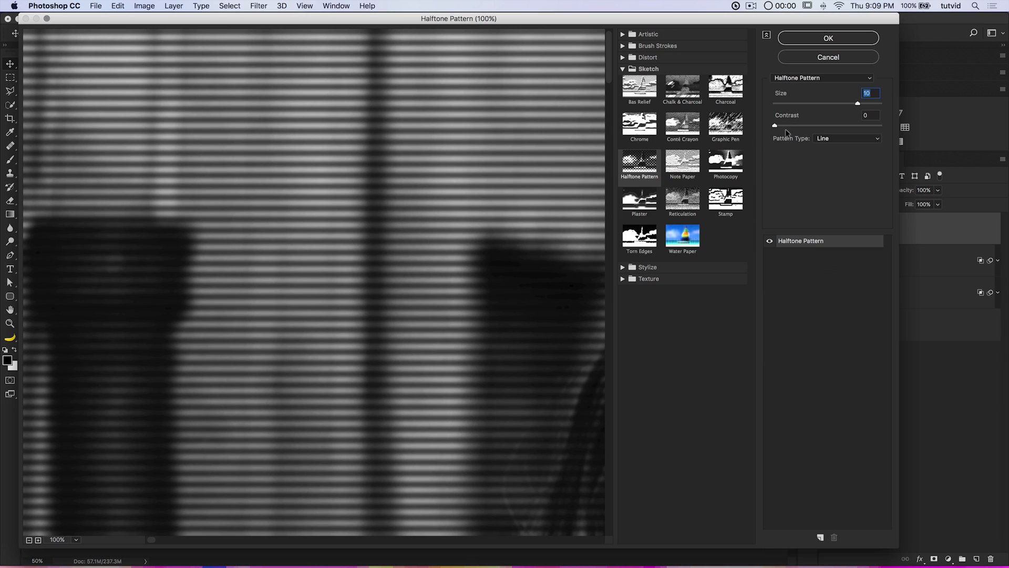
pyautogui.press('Tab')
pyautogui.click(826, 38)
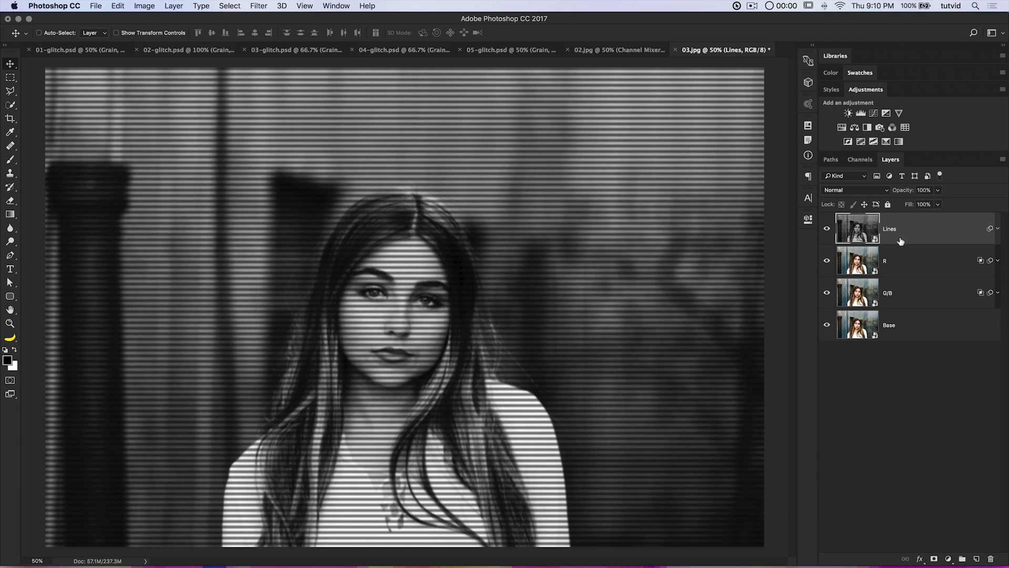
# - Set the Lines layer's blend mode to Soft Light and compare the image with and without the layer
pyautogui.click(863, 190)
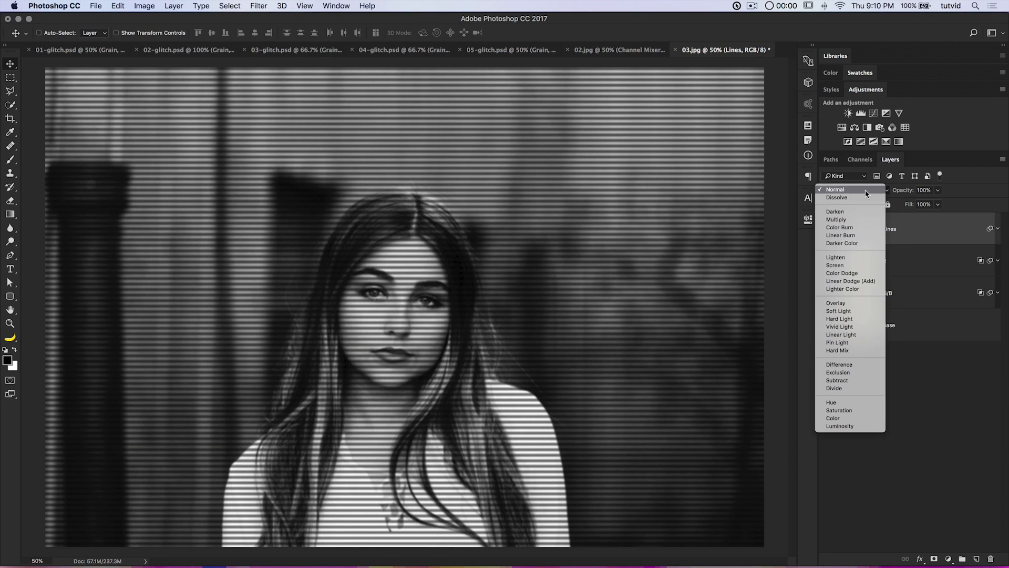
pyautogui.click(838, 241)
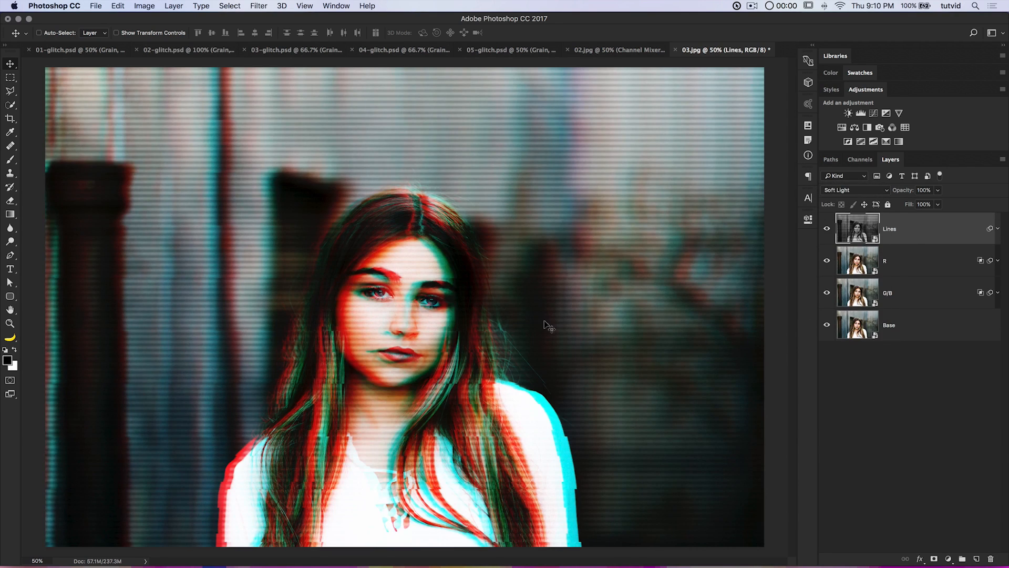
pyautogui.click(828, 230)
pyautogui.click(827, 229)
pyautogui.click(827, 230)
pyautogui.click(827, 229)
pyautogui.click(828, 230)
pyautogui.click(827, 230)
# - In the Lines layer's blending options, split the underlying layer's black Blend If point to 0 / 144
pyautogui.doubleClick(942, 226)
pyautogui.moveTo(561, 212); pyautogui.dragTo(742, 69)
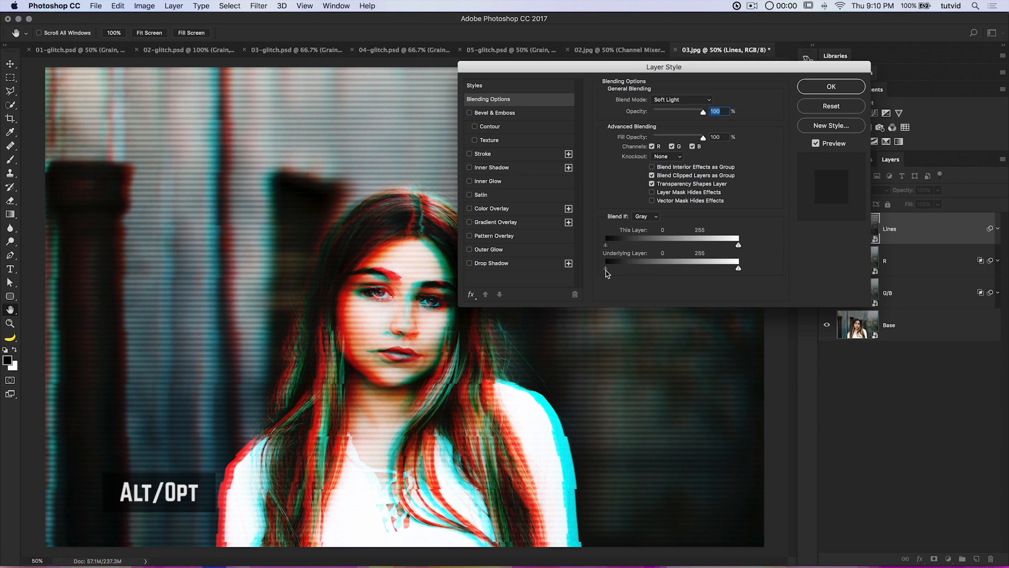
pyautogui.moveTo(609, 272); pyautogui.dragTo(673, 278)
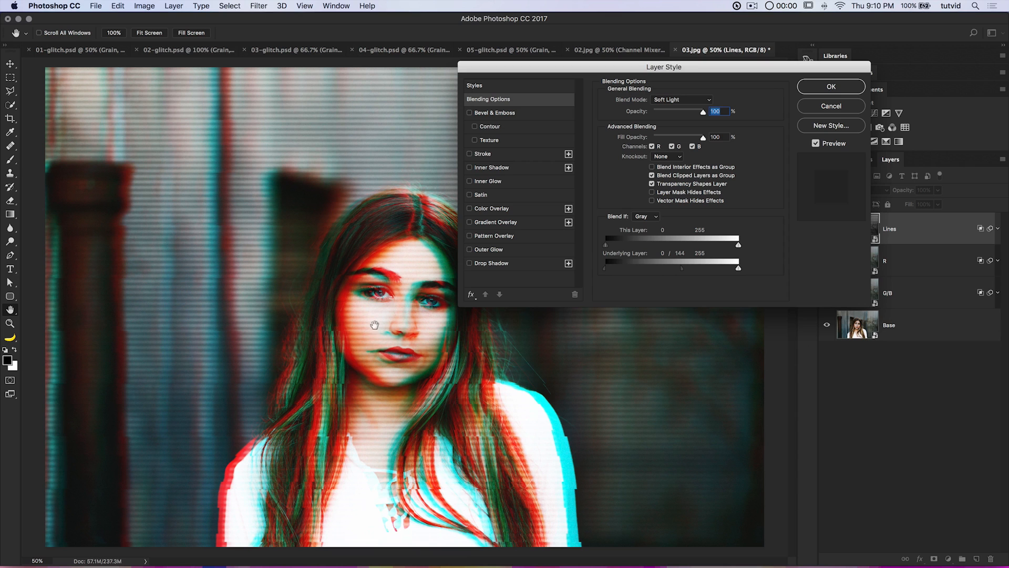
# - Lower the Lines layer's opacity to 49% and accept the blending options
pyautogui.moveTo(715, 68); pyautogui.dragTo(657, 168)
pyautogui.moveTo(645, 208); pyautogui.dragTo(619, 212)
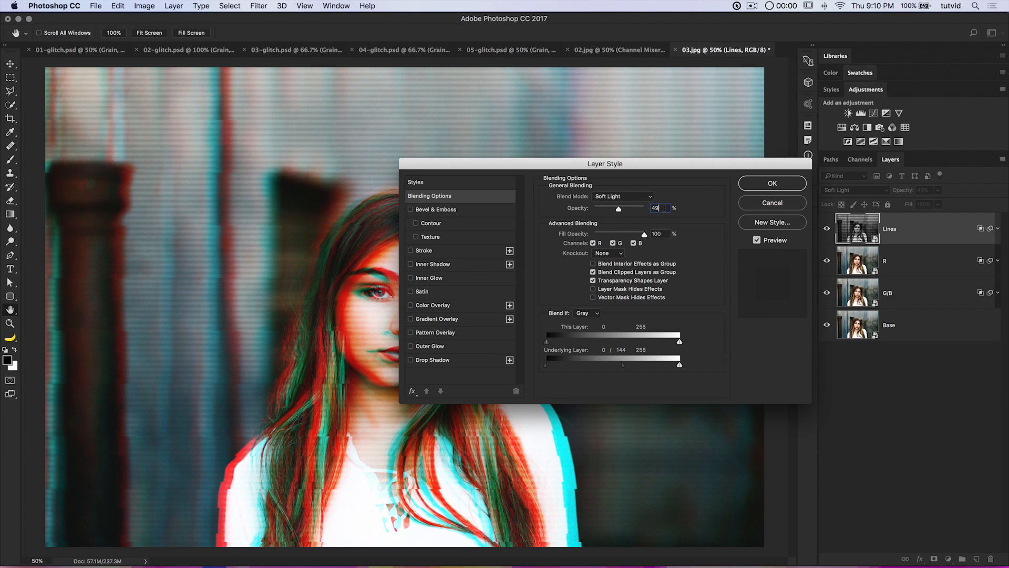
pyautogui.click(620, 211)
pyautogui.press('super+z')
pyautogui.moveTo(660, 212); pyautogui.dragTo(618, 211)
pyautogui.click(775, 187)
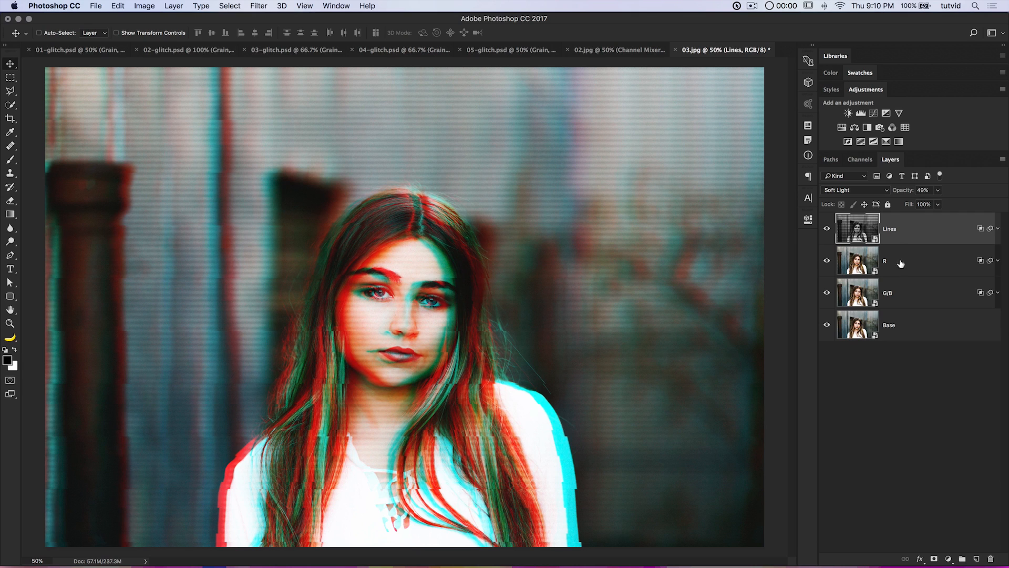
# - Add a Channel Mixer adjustment layer above Lines and set the Green output channel's constant to +2%
pyautogui.click(891, 129)
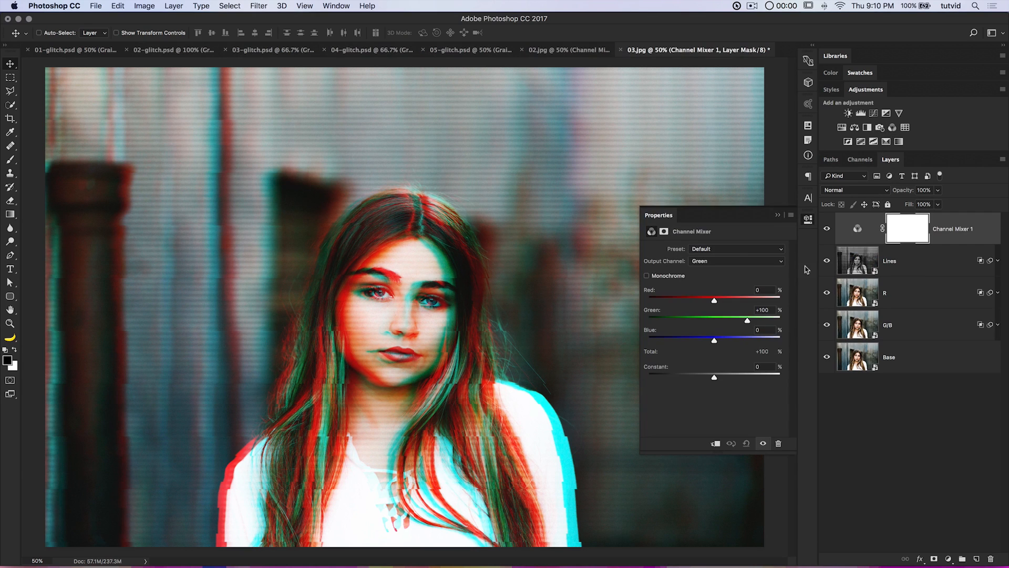
pyautogui.click(713, 263)
pyautogui.click(695, 265)
pyautogui.moveTo(714, 377); pyautogui.dragTo(716, 382)
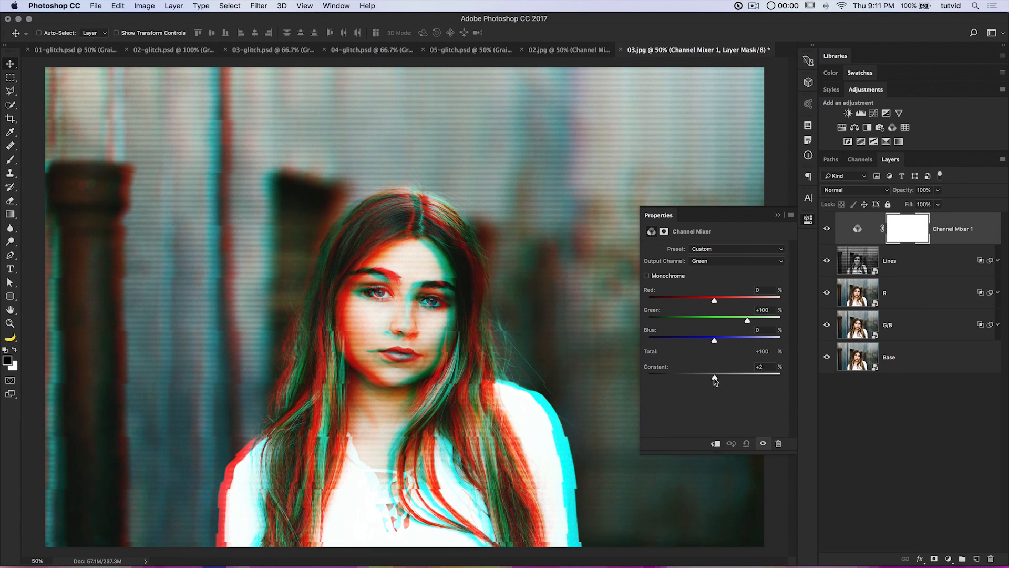
# - Set the Channel Mixer's Red output channel to +110% red and +3% constant, and compare the image with and without the adjustment
pyautogui.click(716, 256)
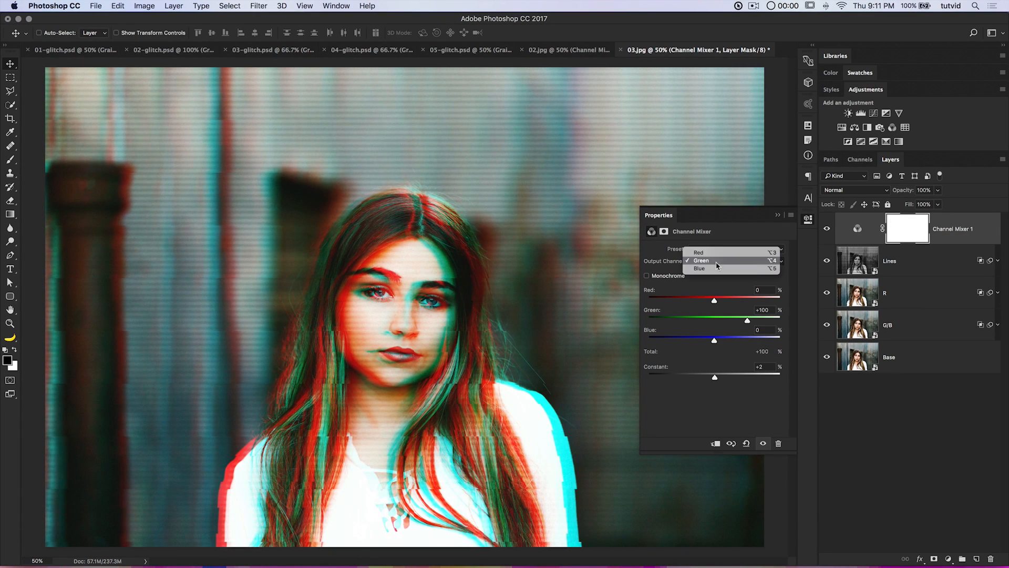
pyautogui.click(717, 250)
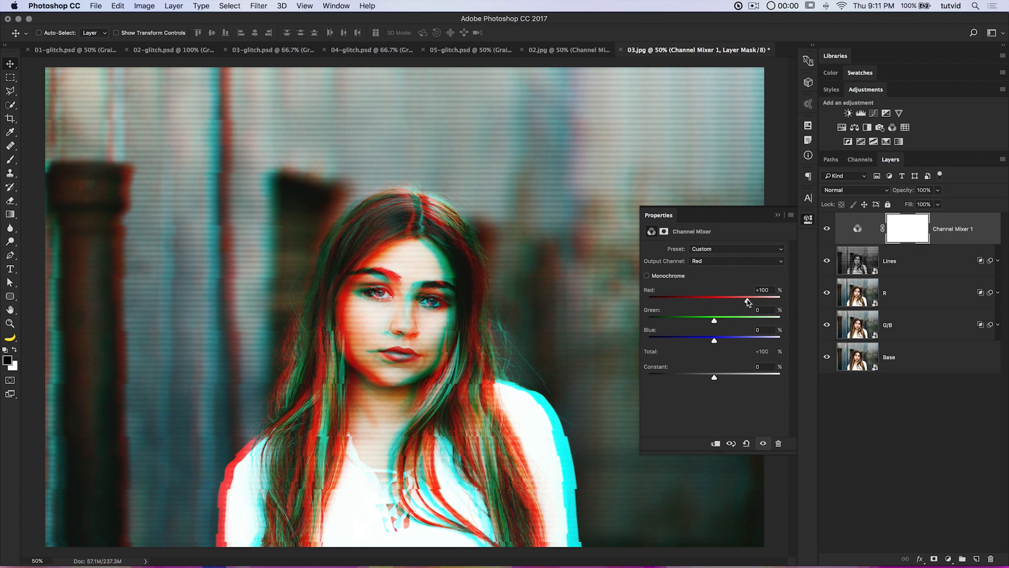
pyautogui.moveTo(750, 301); pyautogui.dragTo(751, 302)
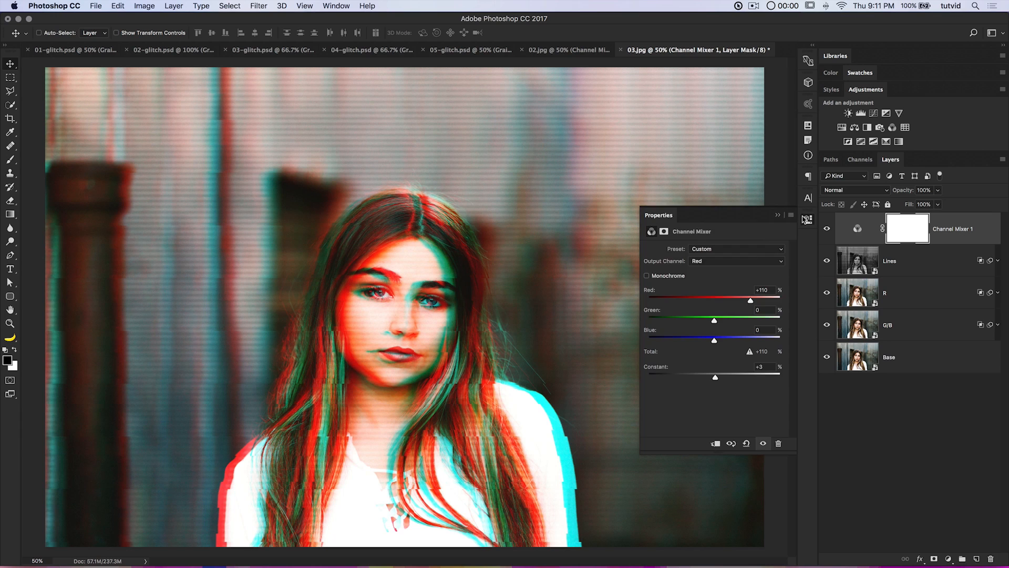
pyautogui.click(807, 219)
pyautogui.click(827, 229)
pyautogui.click(827, 229)
pyautogui.click(827, 229)
pyautogui.click(827, 228)
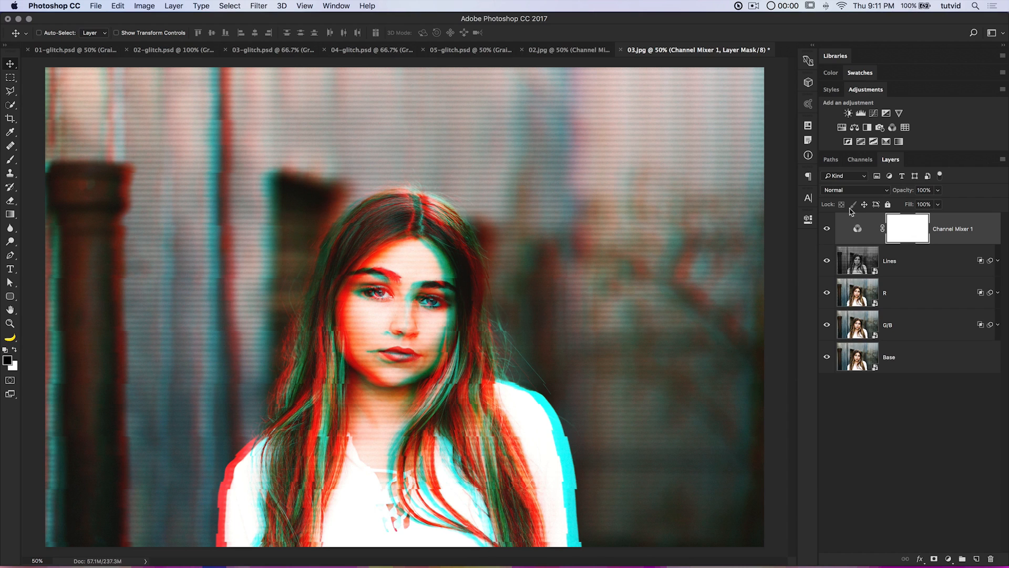
# - Add a Color Lookup adjustment layer above the Channel Mixer layer
pyautogui.click(906, 129)
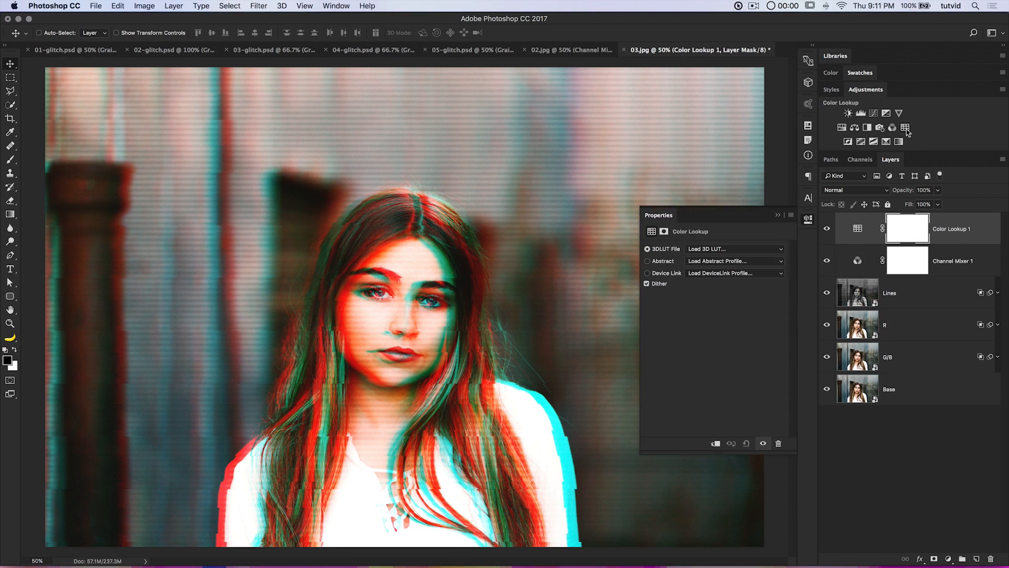
# - Apply the FuturisticBleak.3DL 3DLUT file to the Color Lookup adjustment and set the layer's opacity to 50%
pyautogui.click(857, 233)
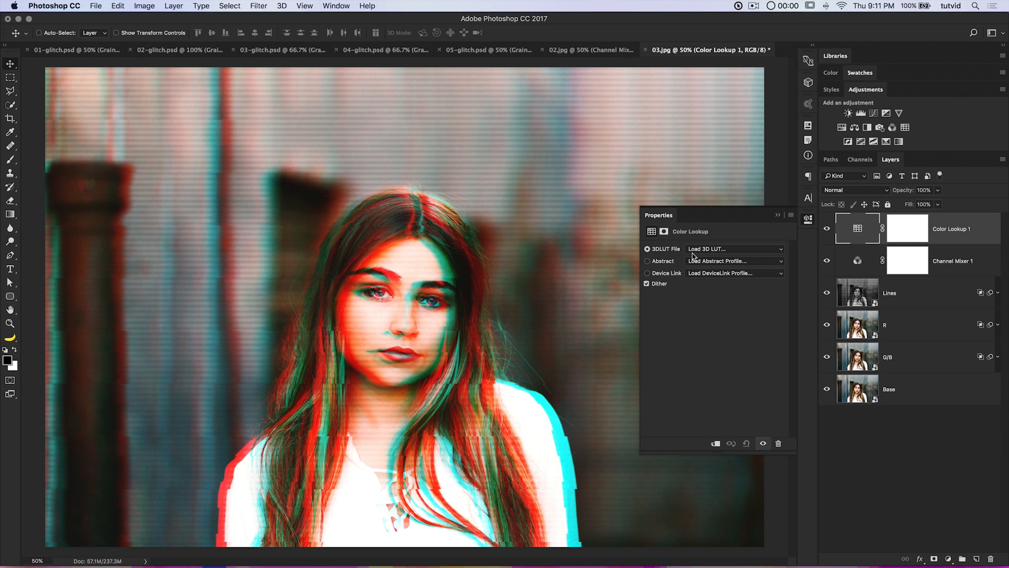
pyautogui.click(720, 251)
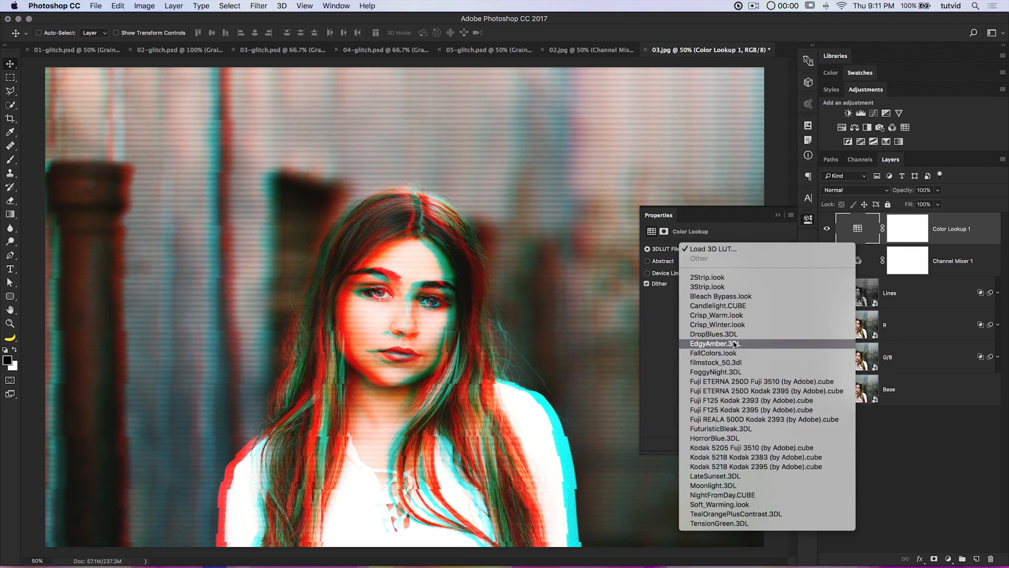
pyautogui.click(745, 430)
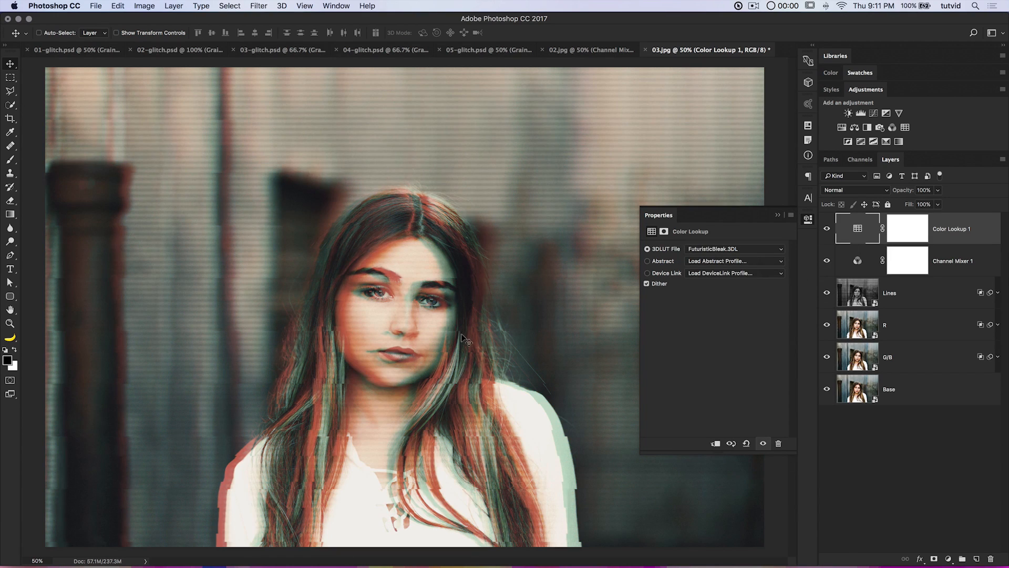
pyautogui.click(807, 220)
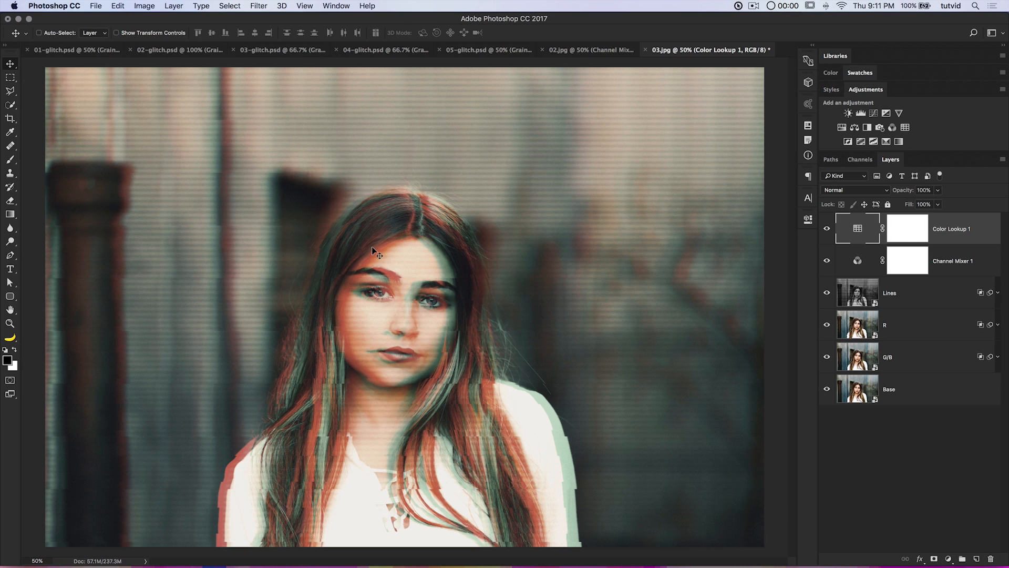
pyautogui.press('5')
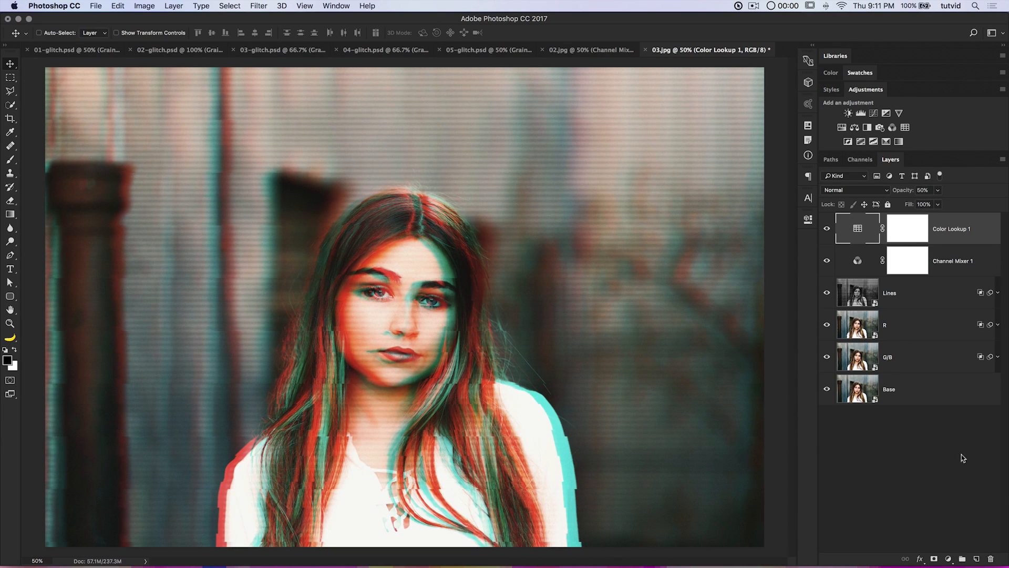
# - Add a new layer named Grain above the Color Lookup adjustment and fill it with 50% Gray
pyautogui.click(976, 559)
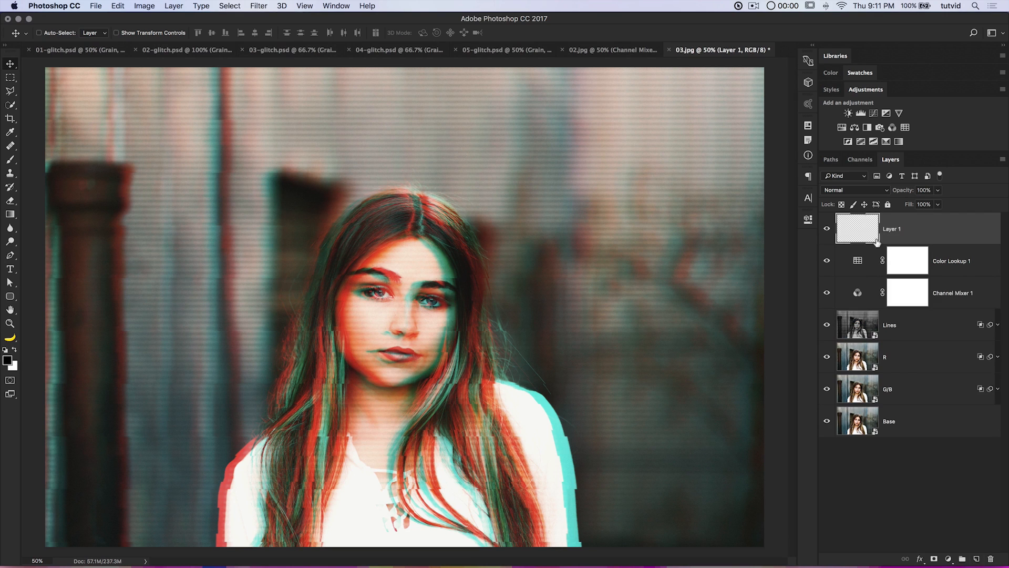
pyautogui.doubleClick(891, 229)
pyautogui.write('Grain')
pyautogui.press('Return')
pyautogui.click(118, 6)
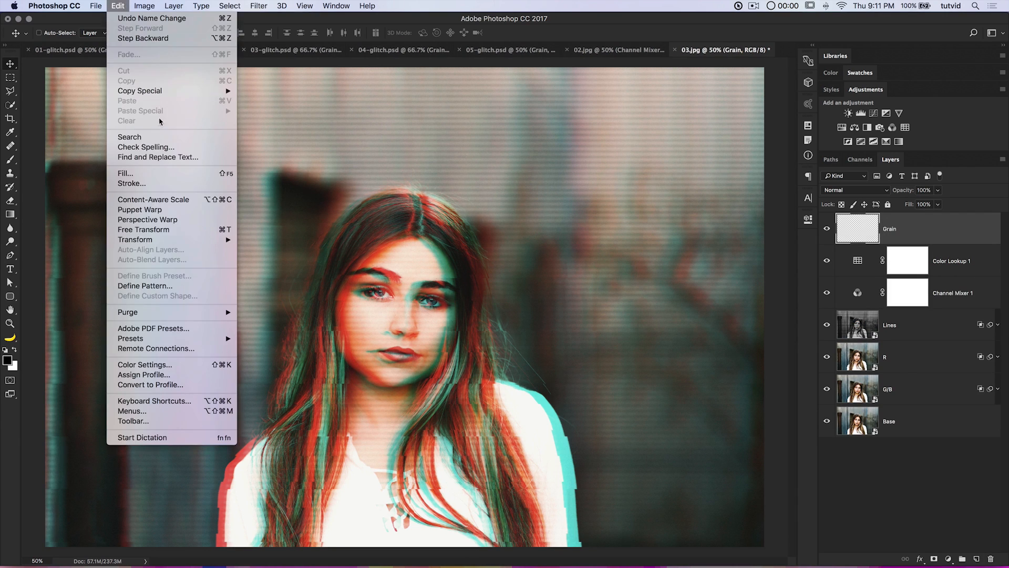
pyautogui.click(153, 174)
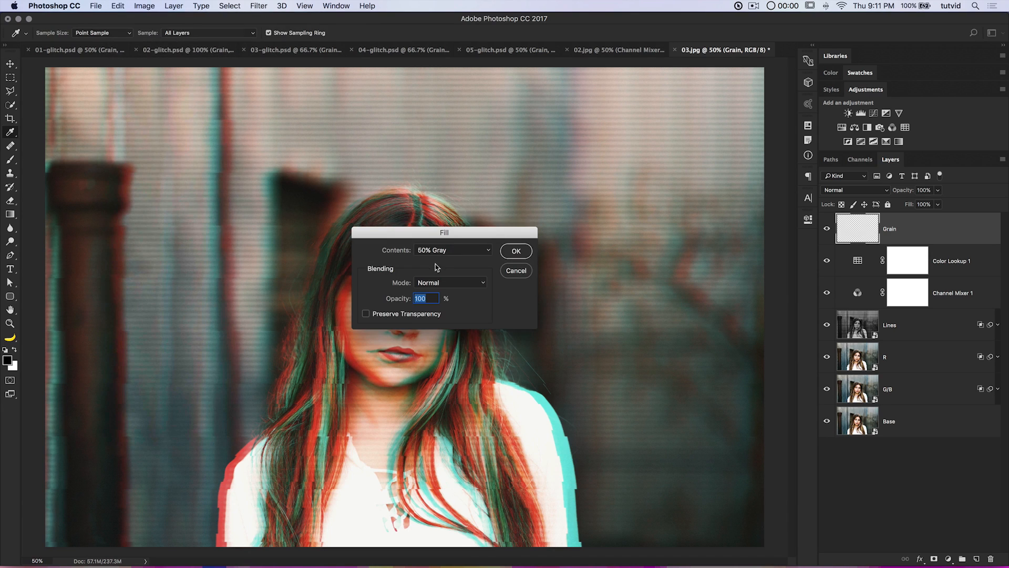
pyautogui.click(517, 251)
pyautogui.press('v')
# - Apply Camera Raw grain to the Grain layer with Amount, Size and Roughness all set to 100
pyautogui.click(259, 6)
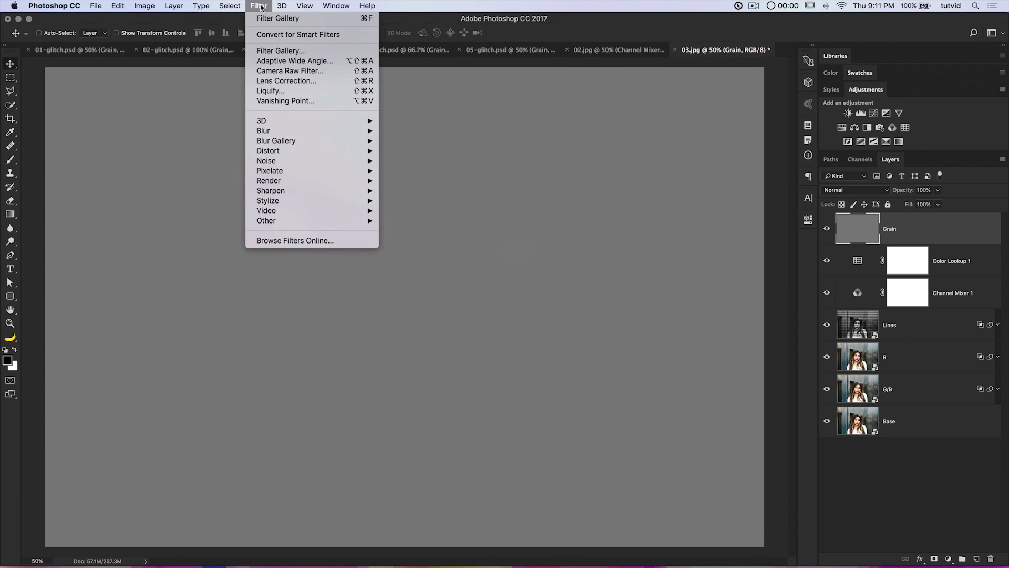
pyautogui.click(283, 73)
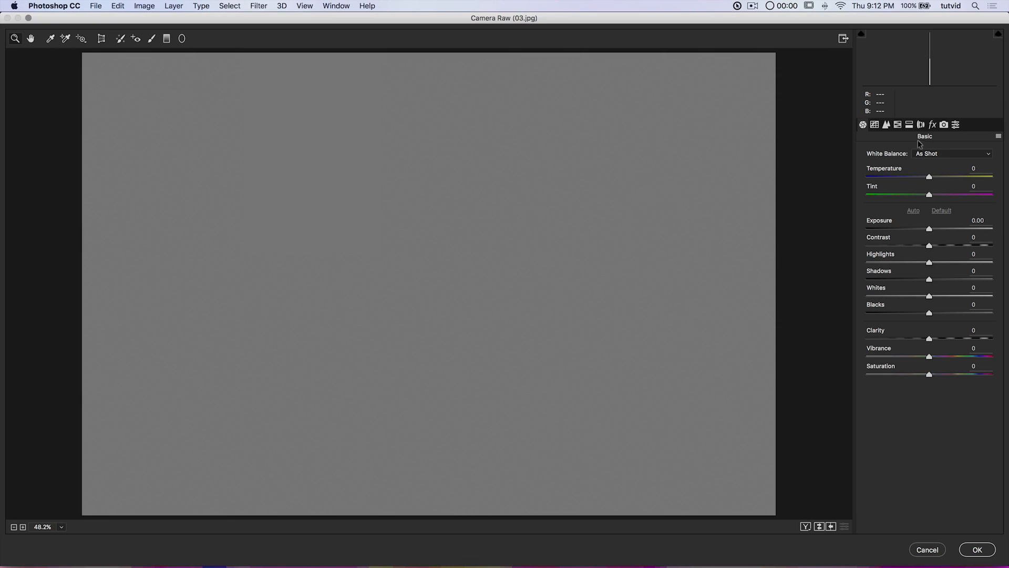
pyautogui.click(933, 126)
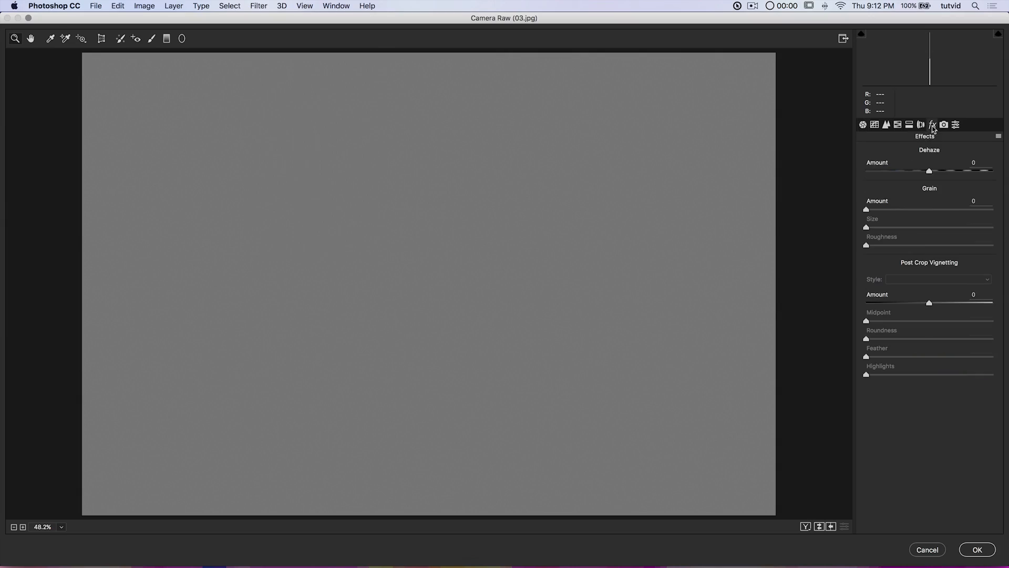
pyautogui.moveTo(921, 209); pyautogui.dragTo(1001, 257)
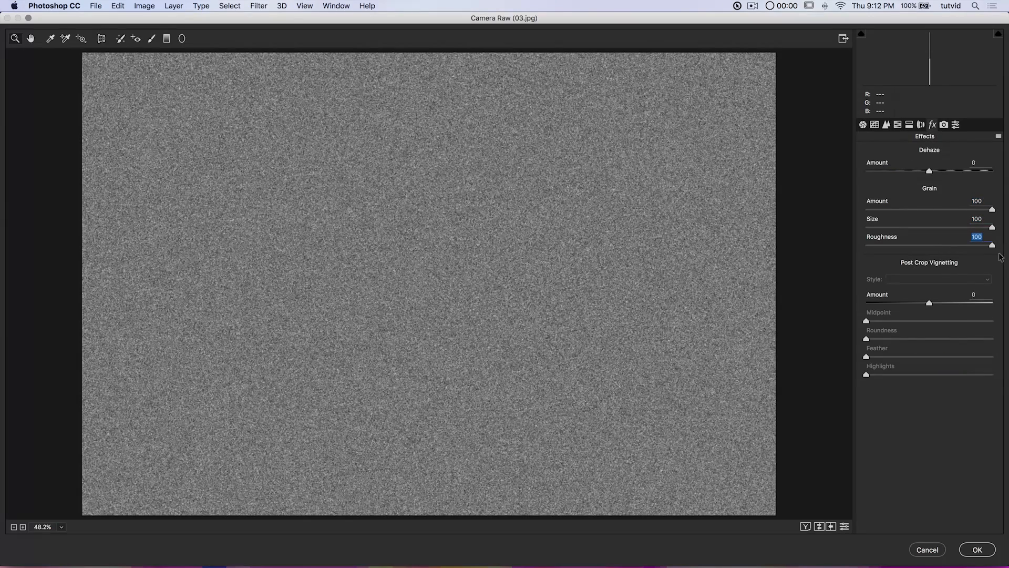
pyautogui.click(975, 553)
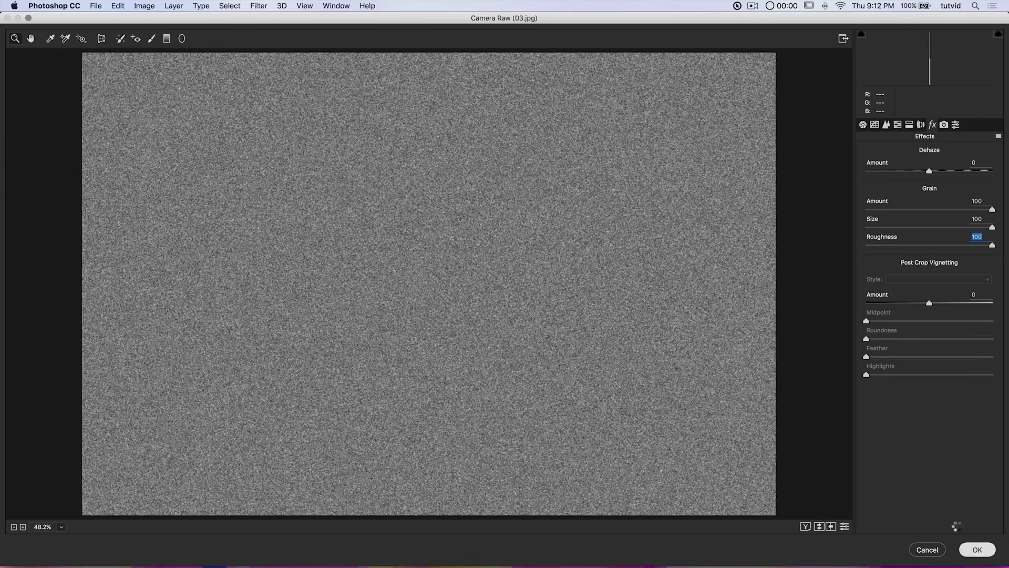
# - Set the Grain layer's blend mode to Soft Light and lower its opacity to 68%
pyautogui.click(852, 190)
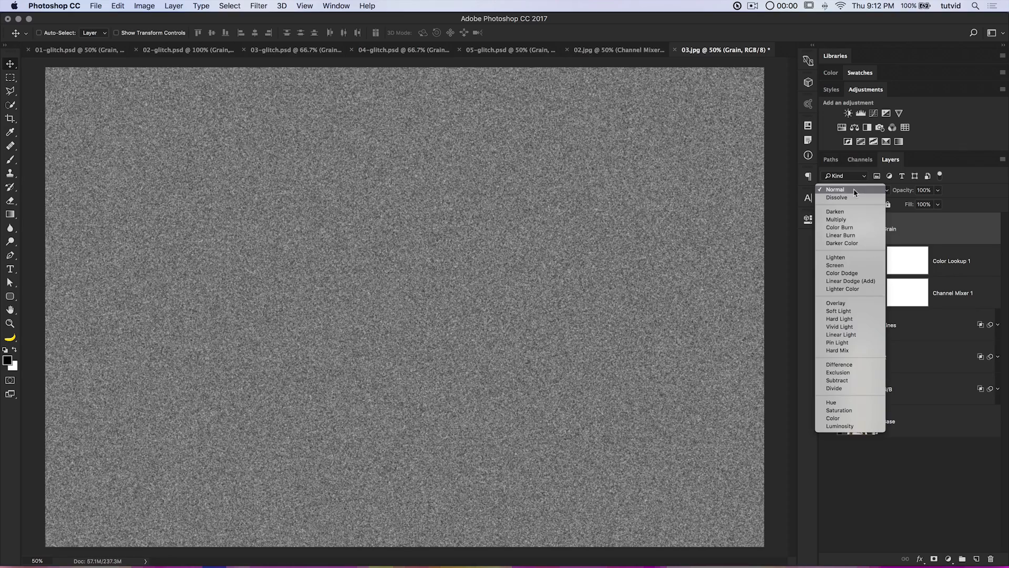
pyautogui.click(853, 311)
pyautogui.moveTo(902, 194); pyautogui.dragTo(885, 194)
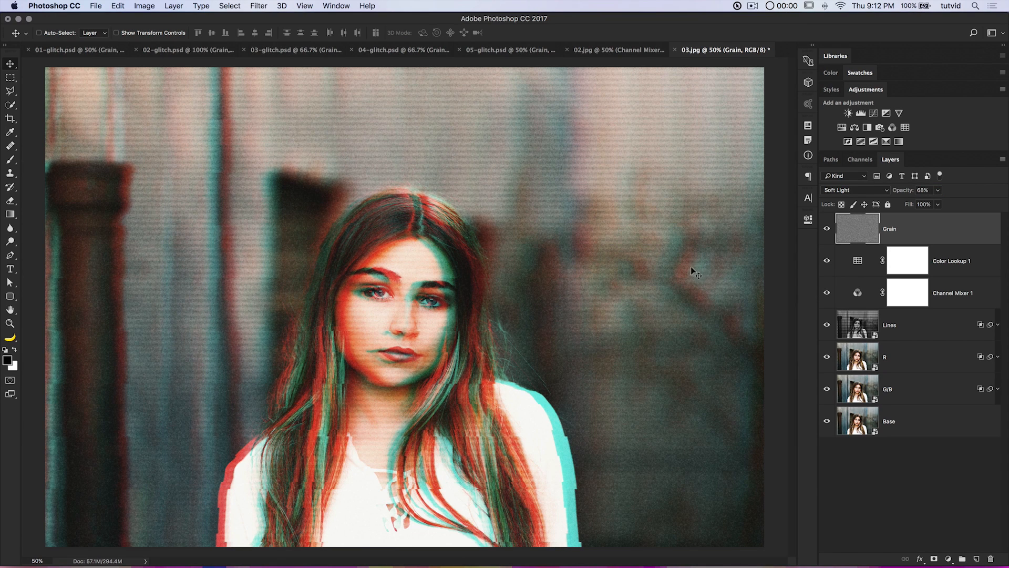
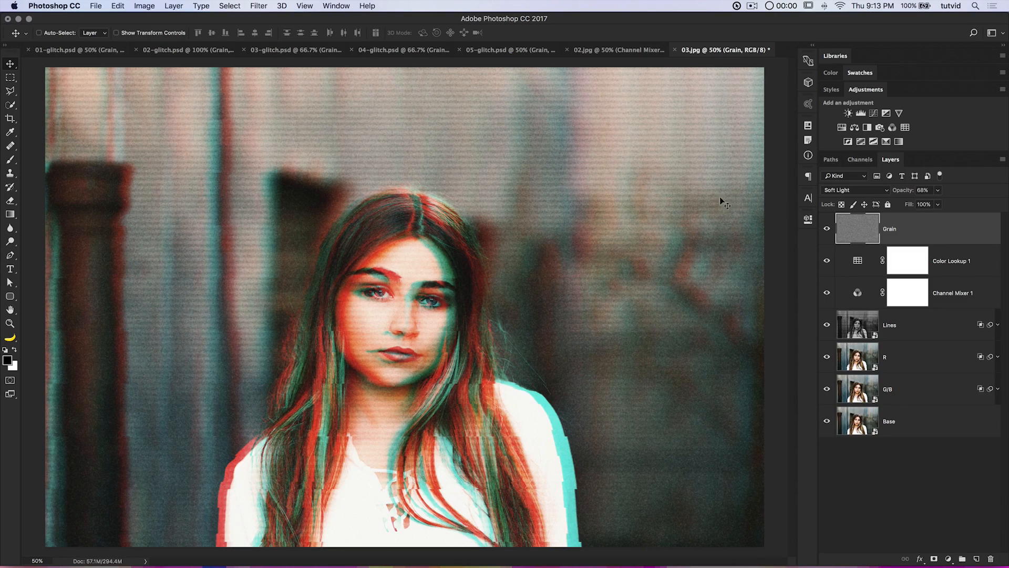
# - Switch to Finder and open 04.jpg from the 09th-5BestGlitchEffects folder in Photoshop
pyautogui.press('super+Tab')
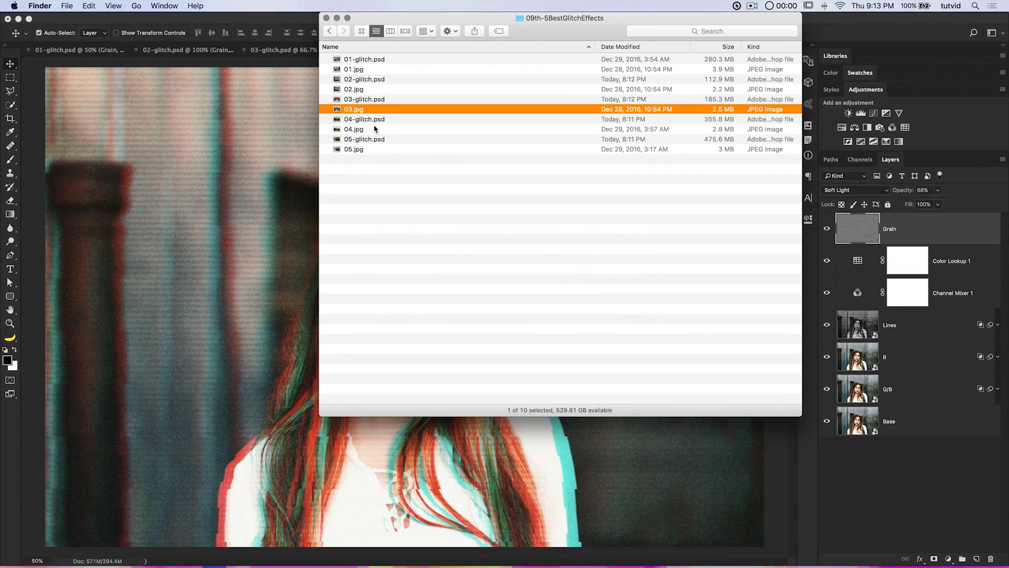
pyautogui.rightClick(375, 129)
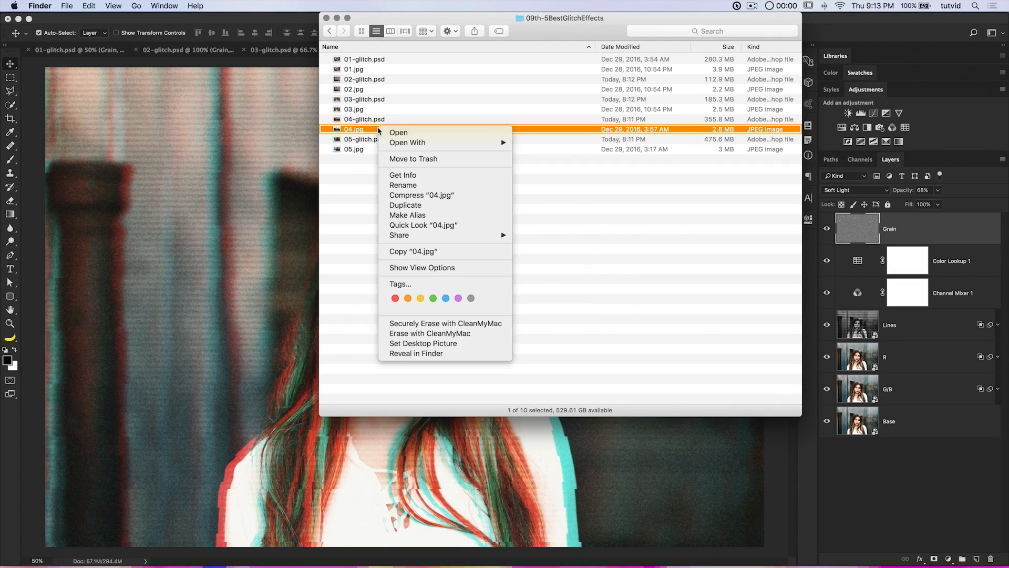
pyautogui.moveTo(431, 144)
pyautogui.click(584, 183)
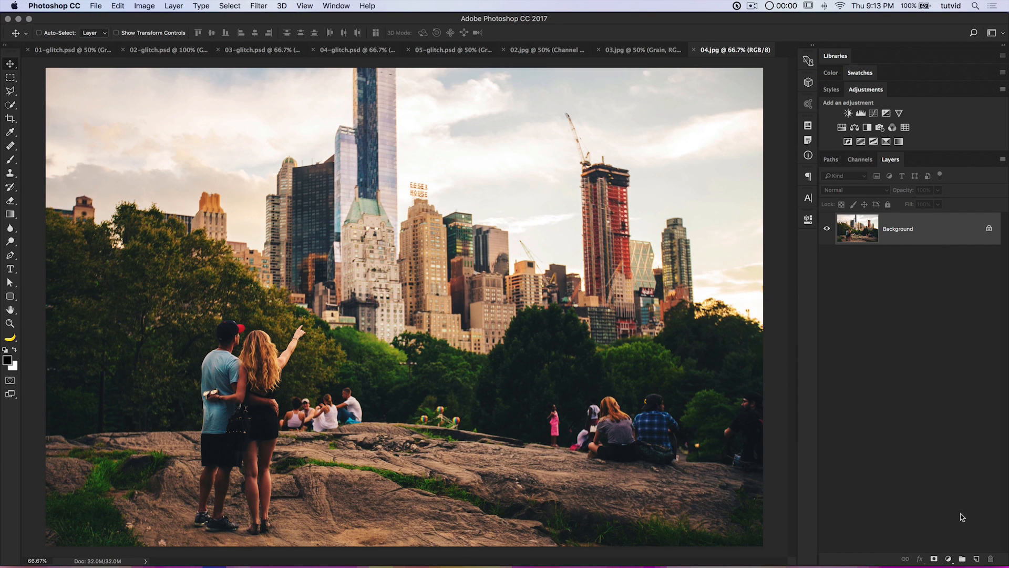
# - Add a new blank layer above the Background and set the Gradient tool's gradient type to Noise
pyautogui.press('super+shift+alt+n')
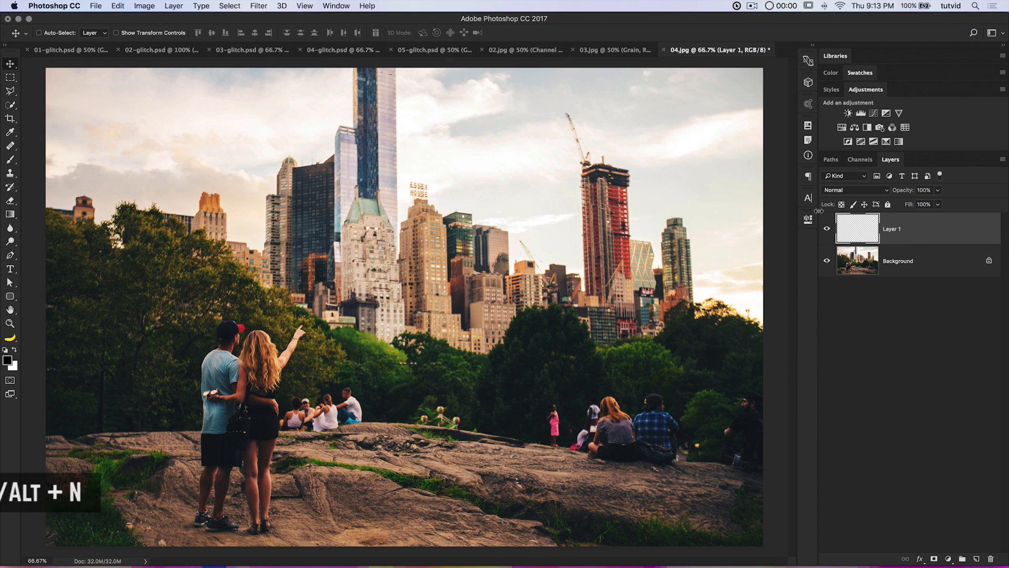
pyautogui.click(10, 214)
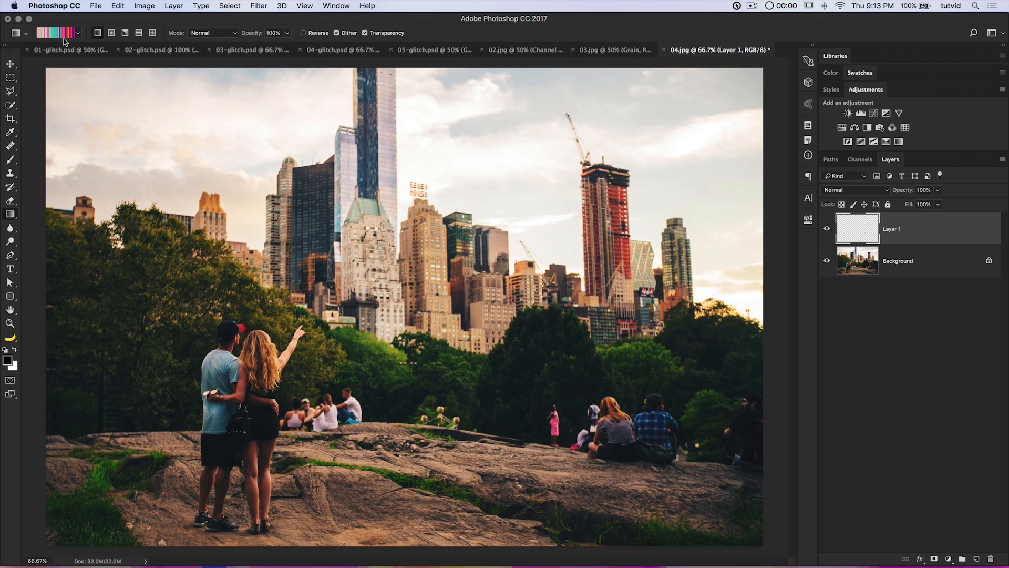
pyautogui.click(52, 37)
pyautogui.moveTo(605, 67); pyautogui.dragTo(467, 137)
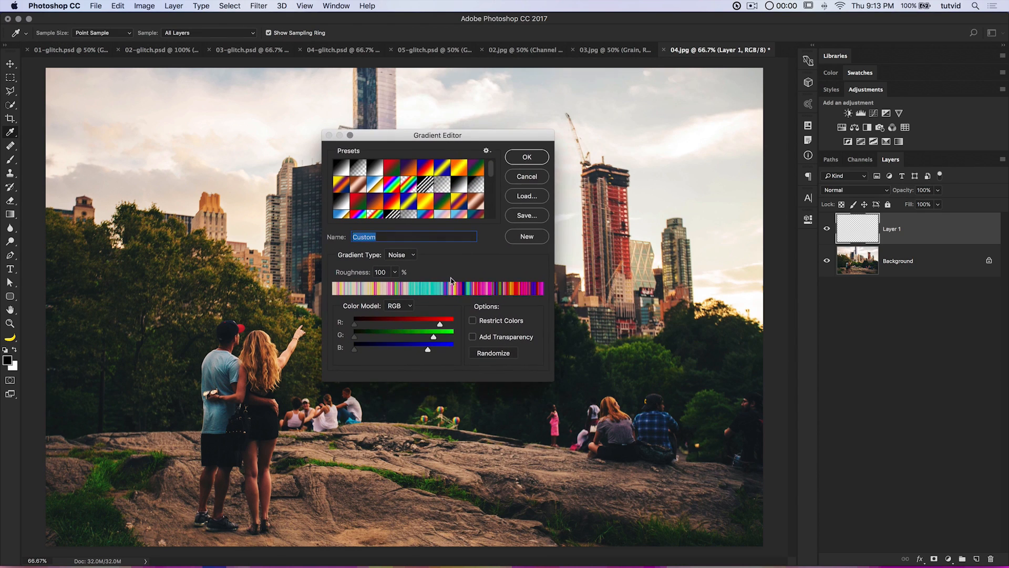
pyautogui.click(406, 256)
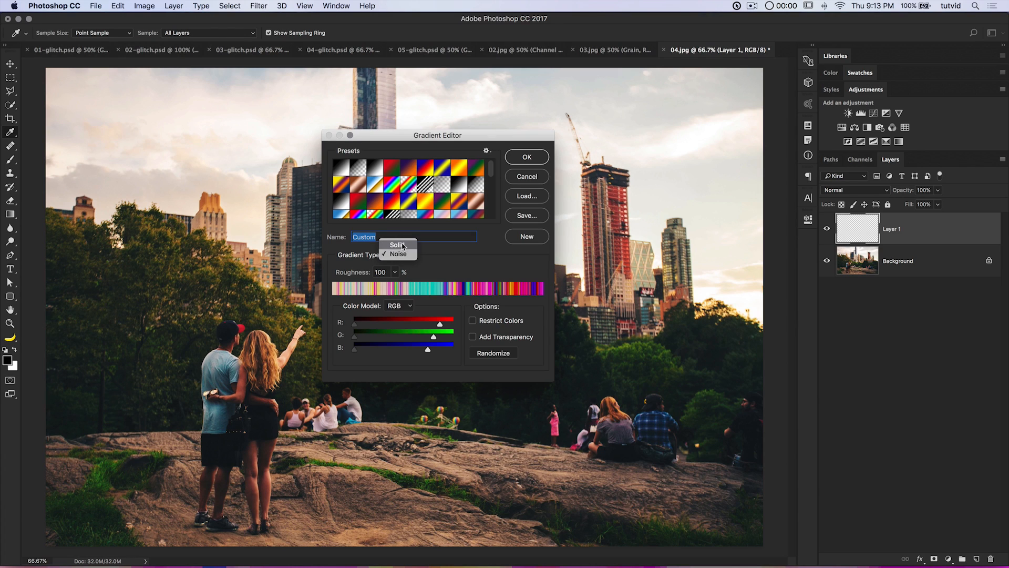
pyautogui.click(403, 246)
pyautogui.click(406, 260)
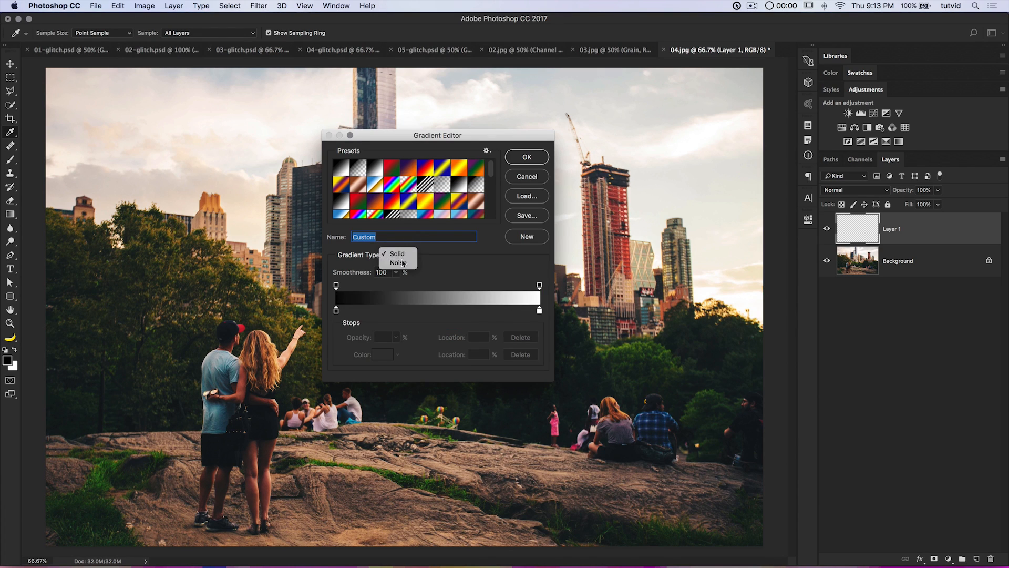
pyautogui.click(410, 264)
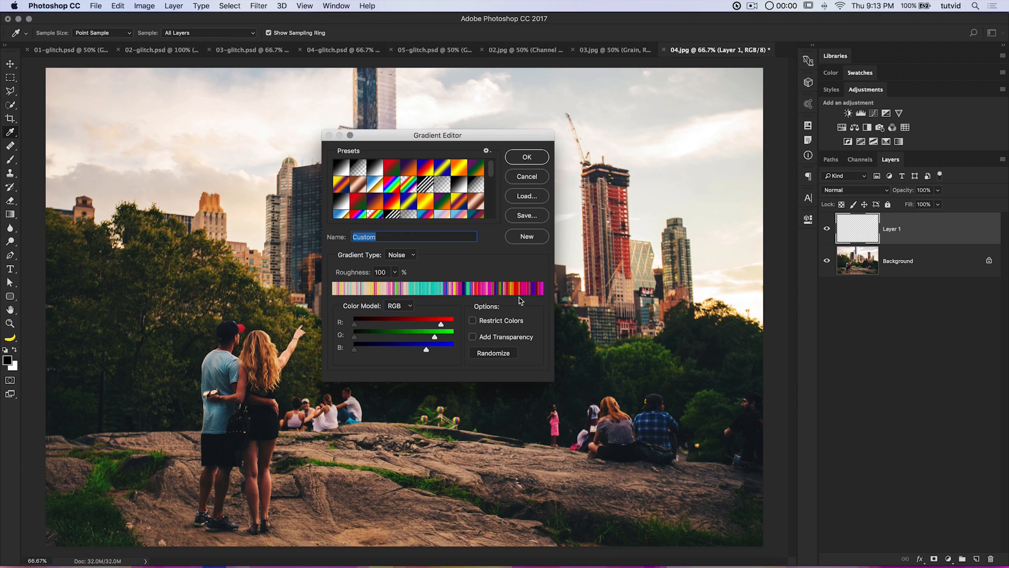
# - Randomize the noise gradient's colours several times and accept a mix of yellow, teal, magenta and blue bands
pyautogui.click(488, 355)
pyautogui.click(493, 356)
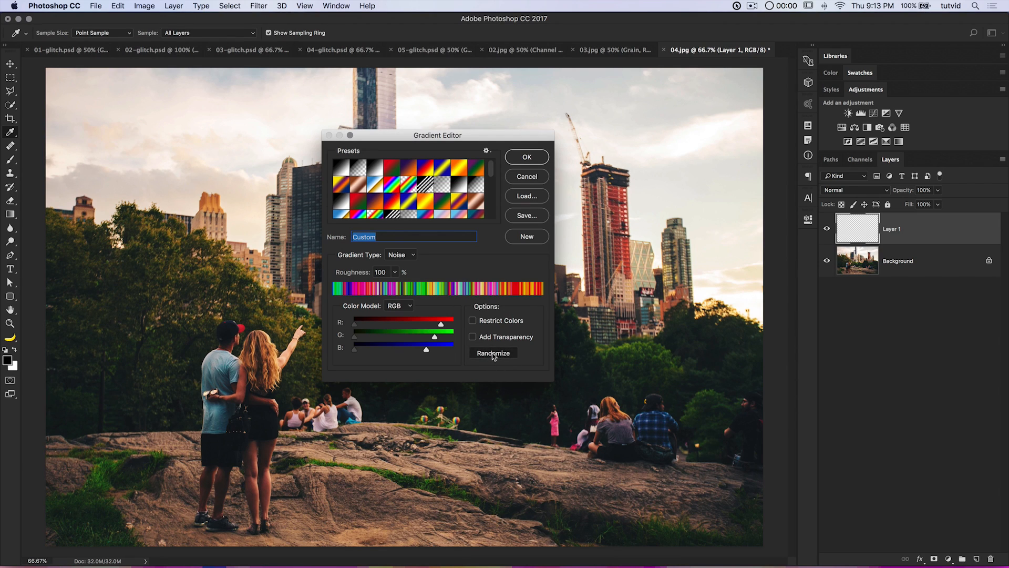
pyautogui.click(492, 351)
pyautogui.click(494, 356)
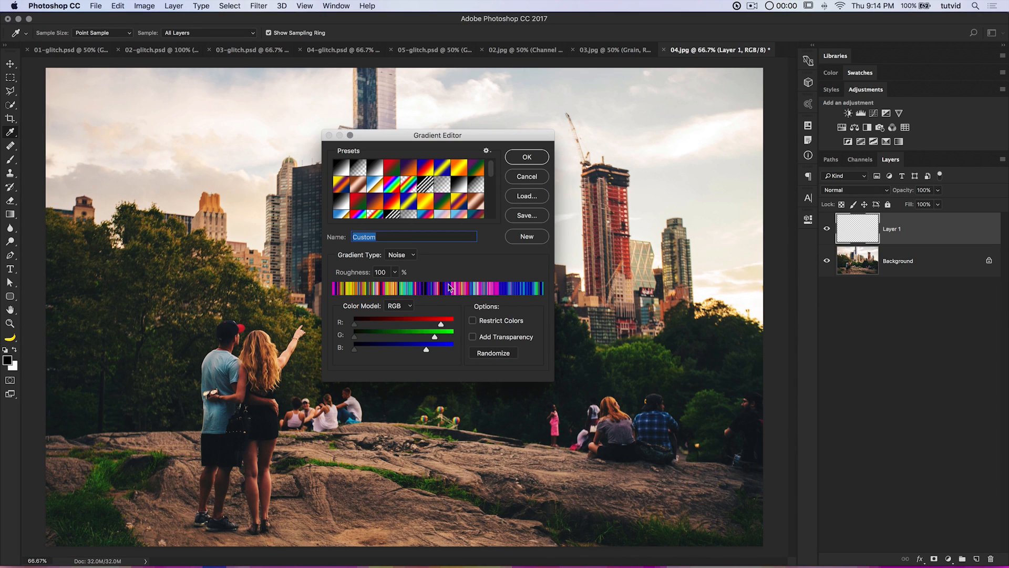
pyautogui.click(531, 158)
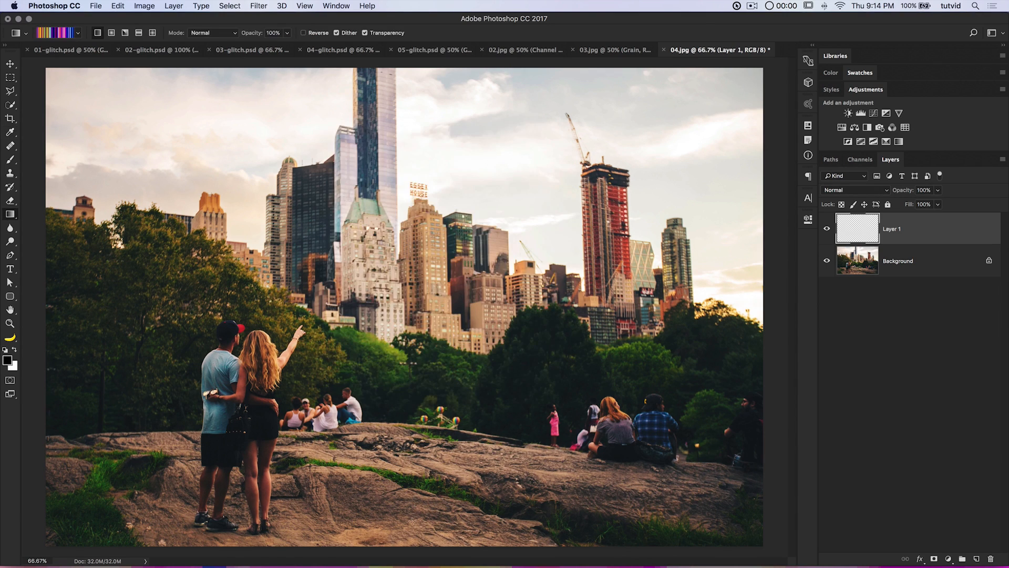
# - Draw the noise gradient vertically from the image's lower edge to its upper edge on the new layer and desaturate it
pyautogui.moveTo(420, 545); pyautogui.dragTo(420, 68)
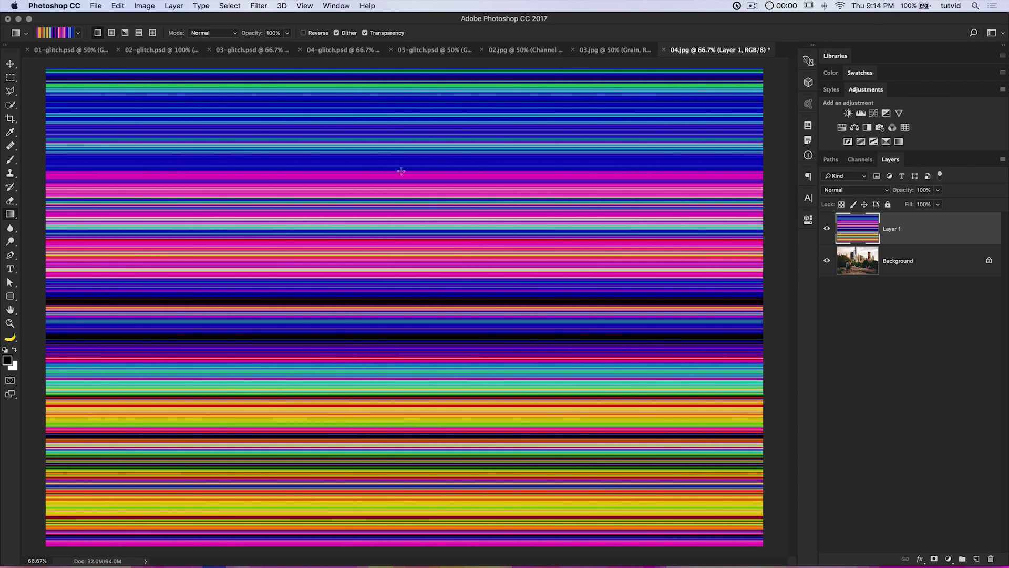
pyautogui.click(144, 5)
pyautogui.moveTo(163, 35)
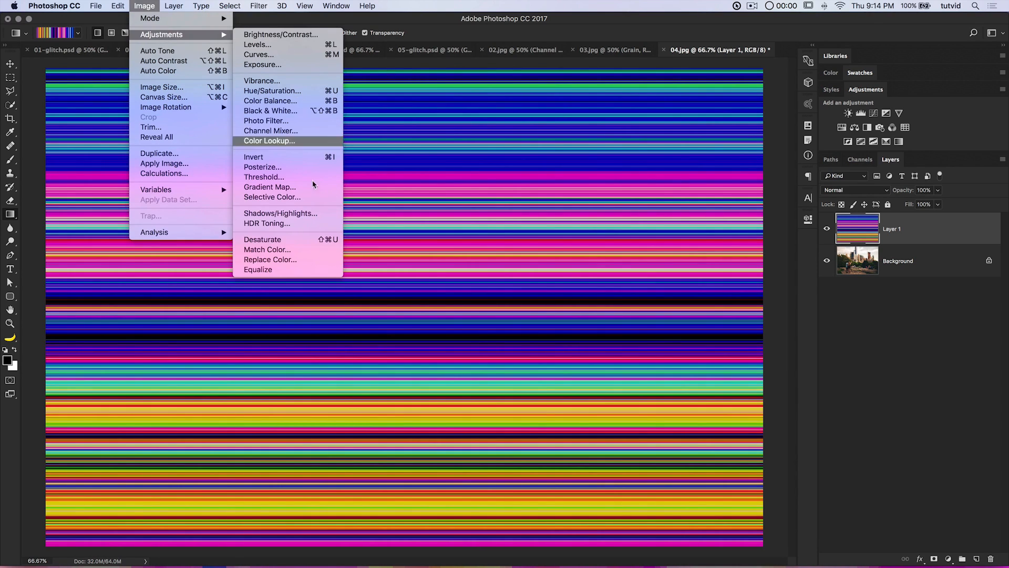
pyautogui.click(311, 241)
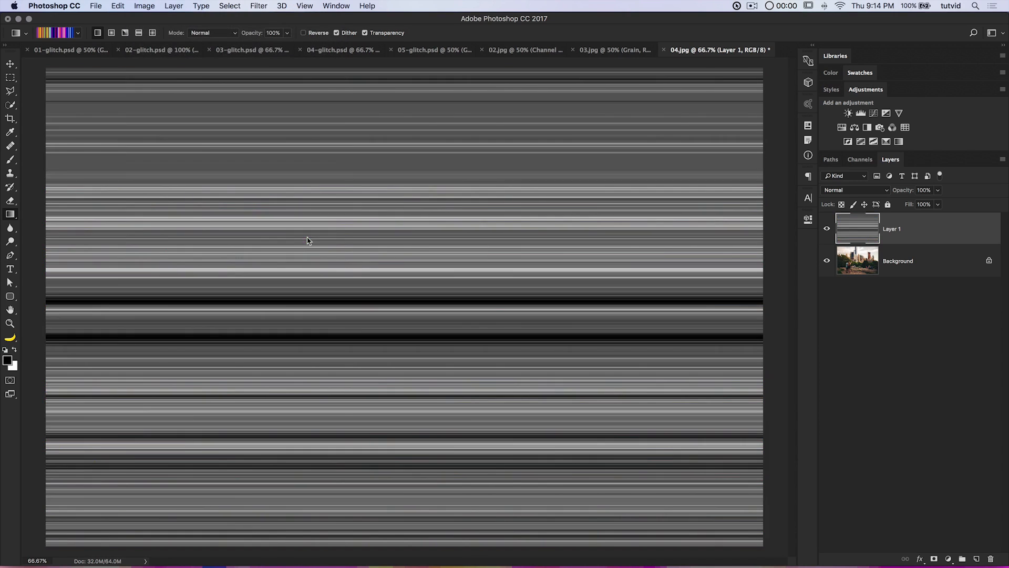
# - Apply Levels to the grey striped layer with input levels of 139, 1.00 and 157
pyautogui.click(151, 6)
pyautogui.moveTo(161, 34)
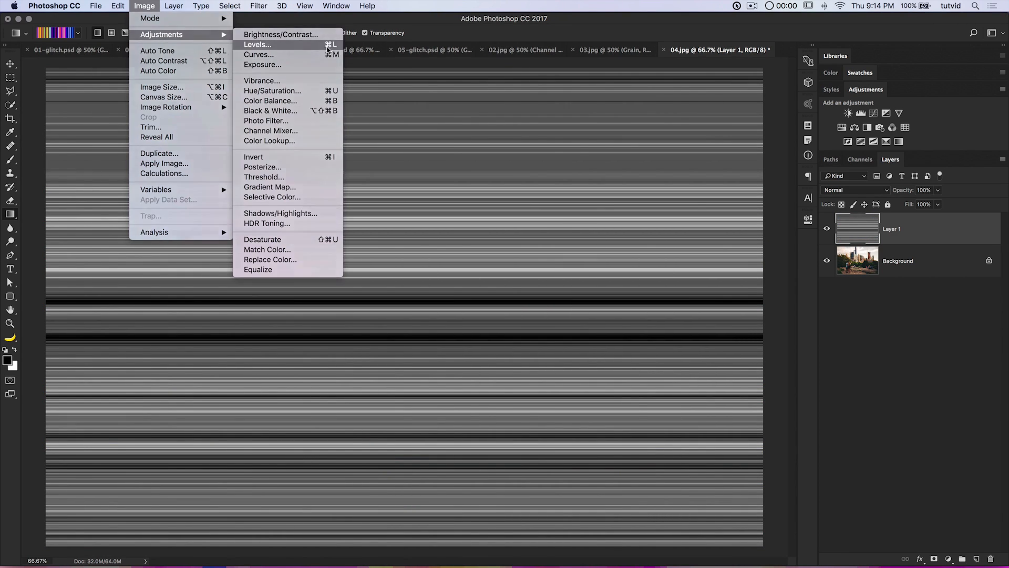
pyautogui.click(327, 45)
pyautogui.moveTo(657, 405); pyautogui.dragTo(715, 408)
pyautogui.moveTo(791, 408); pyautogui.dragTo(739, 408)
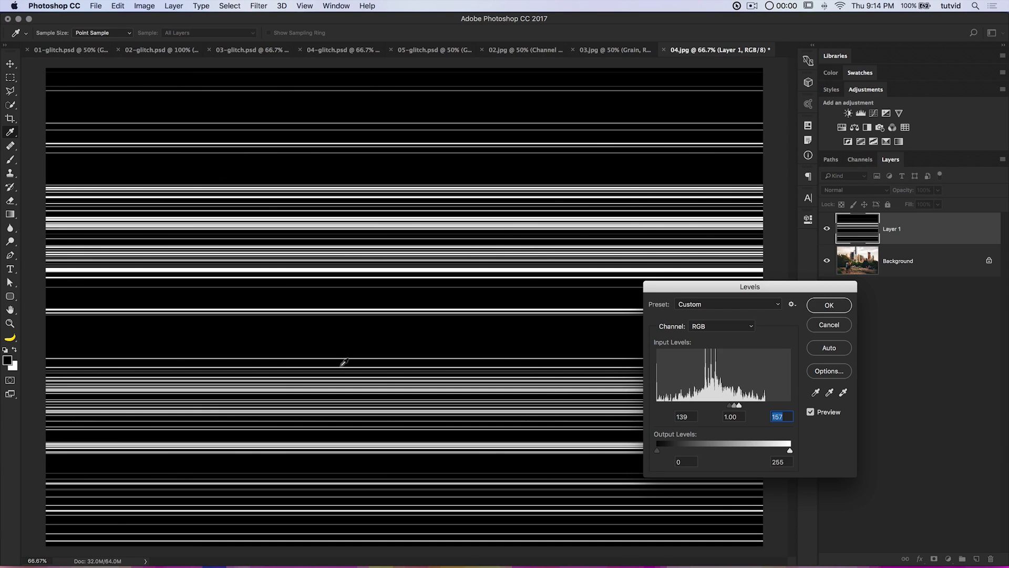
pyautogui.moveTo(729, 412); pyautogui.dragTo(734, 411)
pyautogui.click(829, 305)
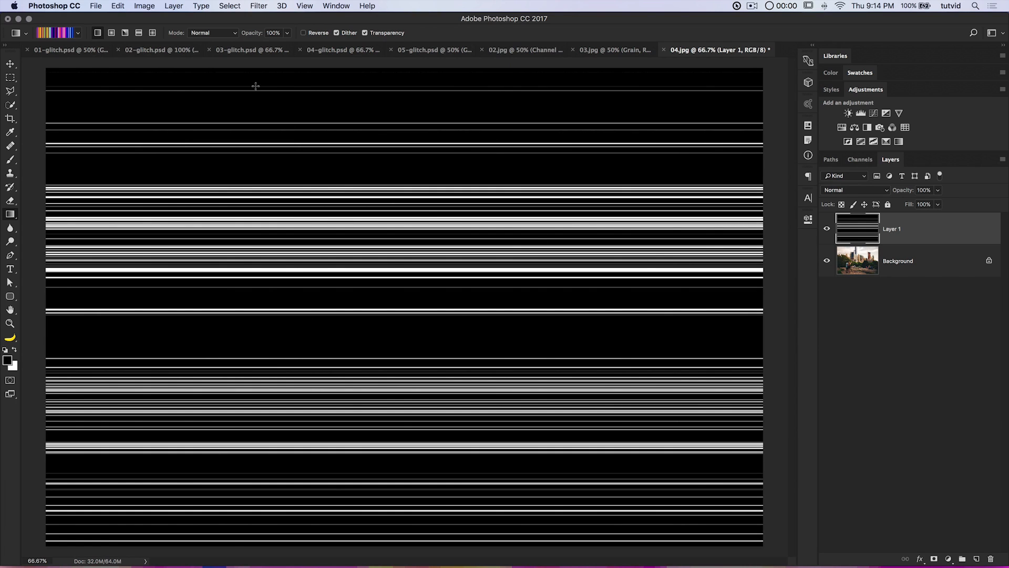
# - Select the white stripes with Color Range set to Highlights, fuzziness 70% and range 124
pyautogui.click(231, 6)
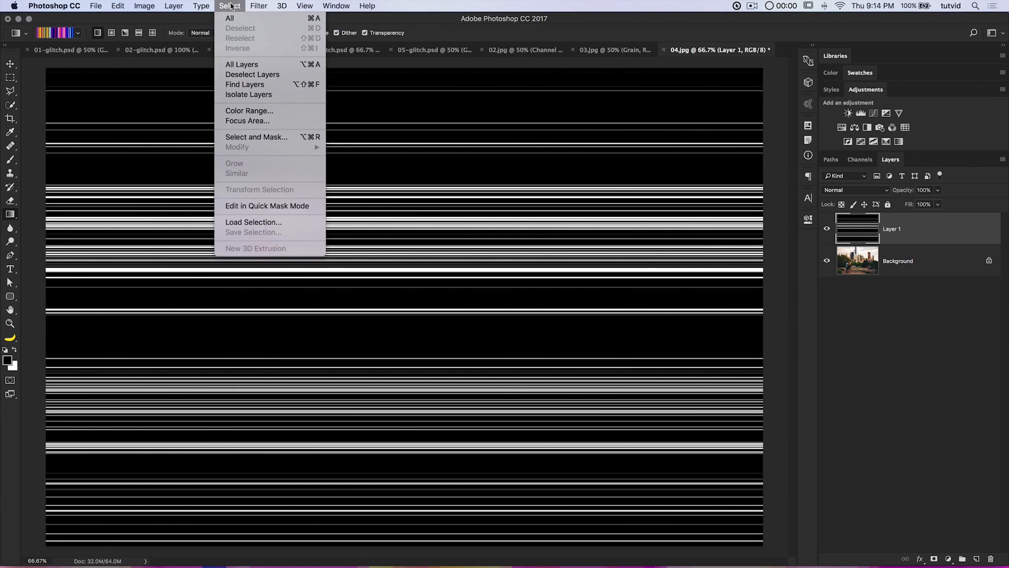
pyautogui.click(249, 110)
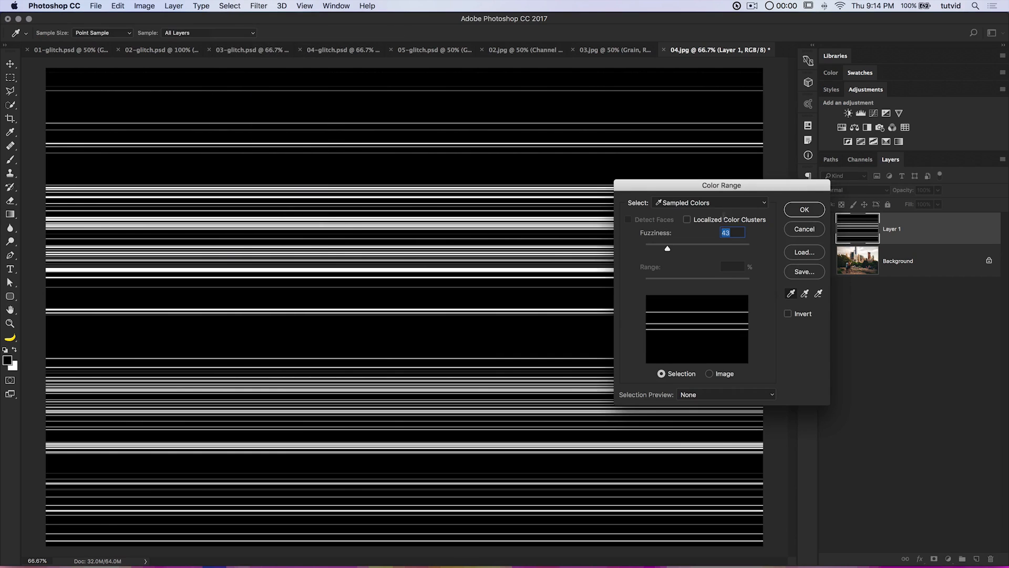
pyautogui.click(707, 203)
pyautogui.click(691, 291)
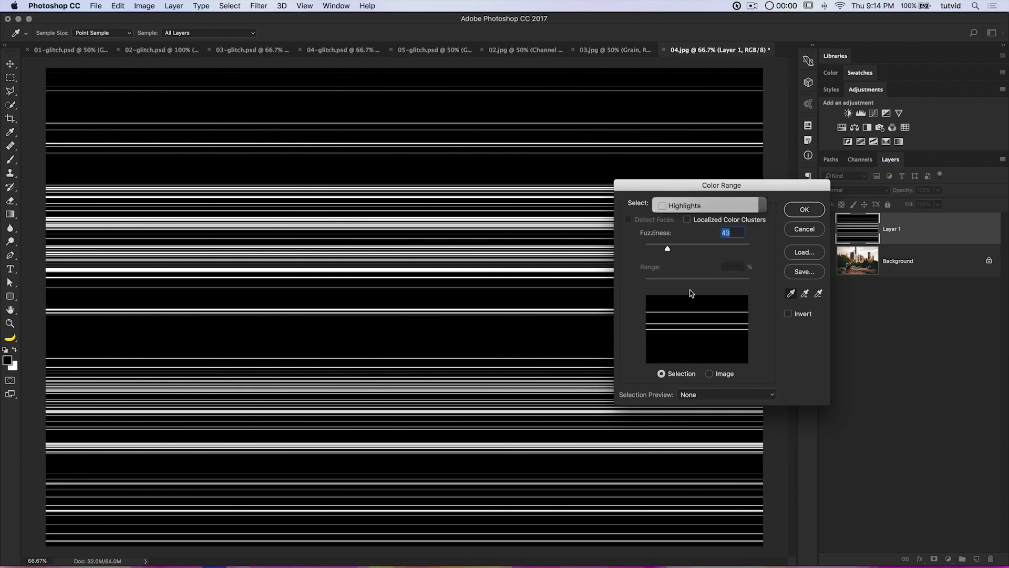
pyautogui.moveTo(667, 251); pyautogui.dragTo(697, 286)
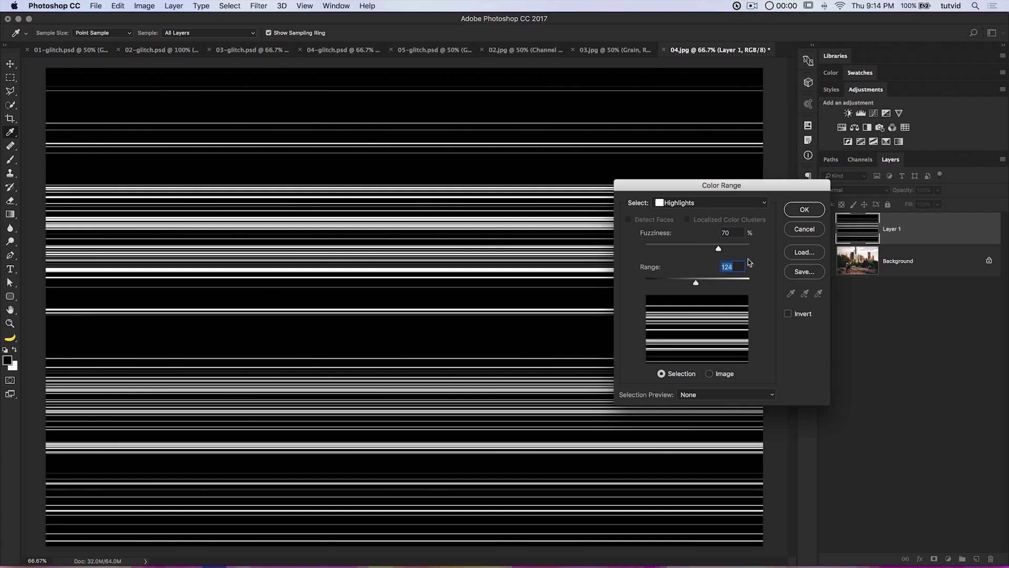
pyautogui.moveTo(683, 185); pyautogui.dragTo(646, 182)
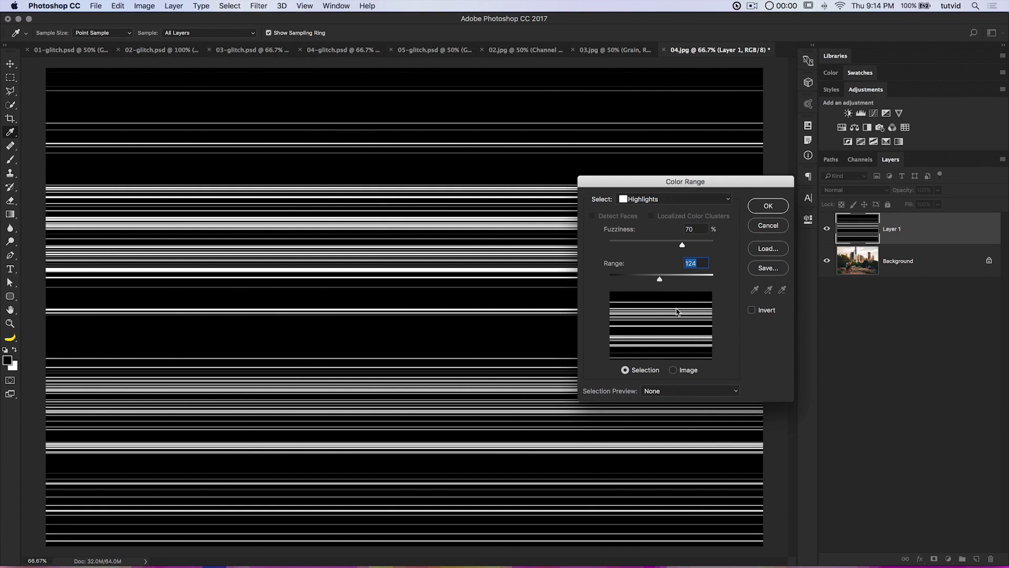
pyautogui.click(768, 205)
pyautogui.press('g')
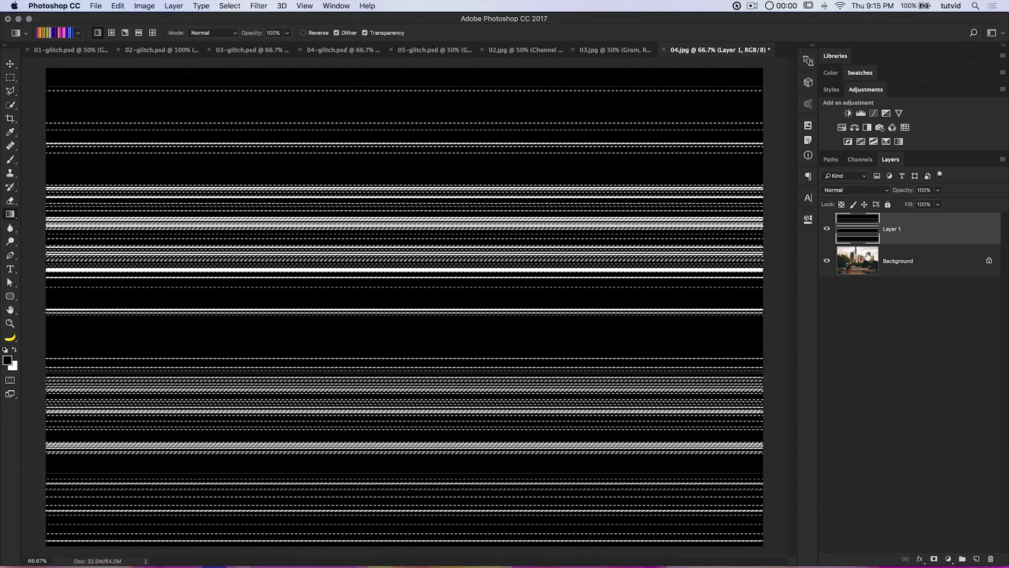
# - Save the stripe selection as a new channel named 01 and check it among the document's channels
pyautogui.click(230, 6)
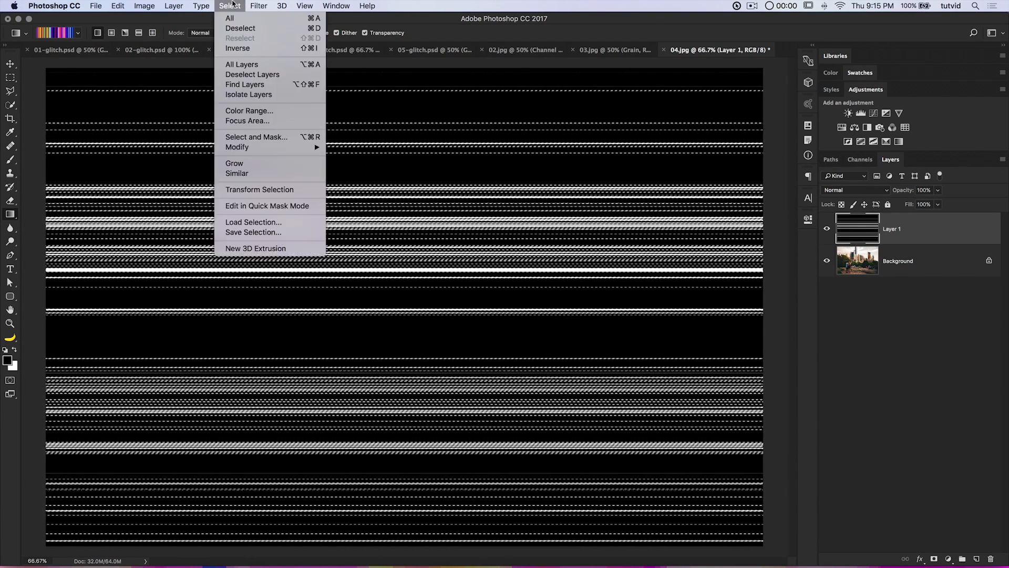
pyautogui.click(272, 233)
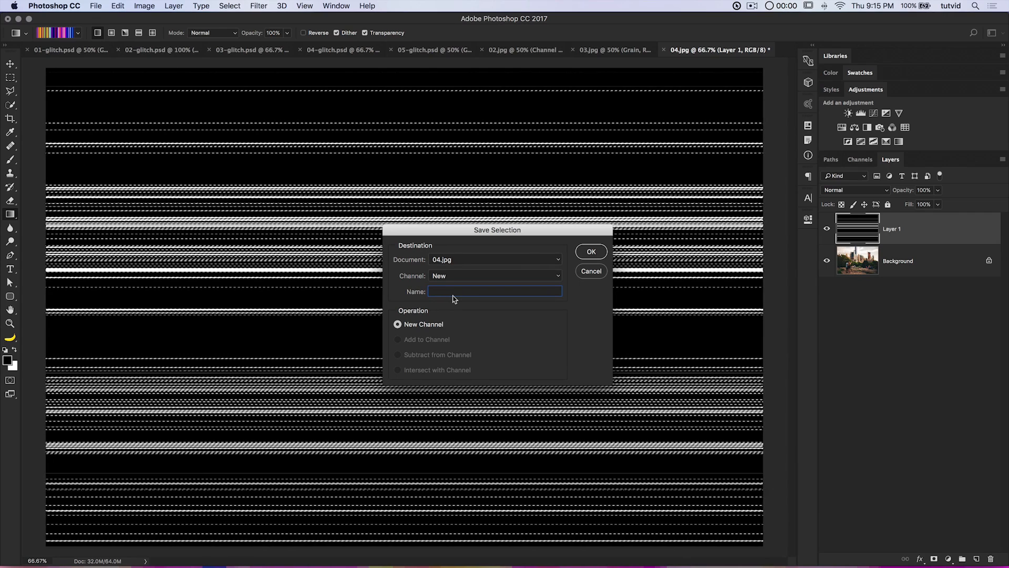
pyautogui.write('01')
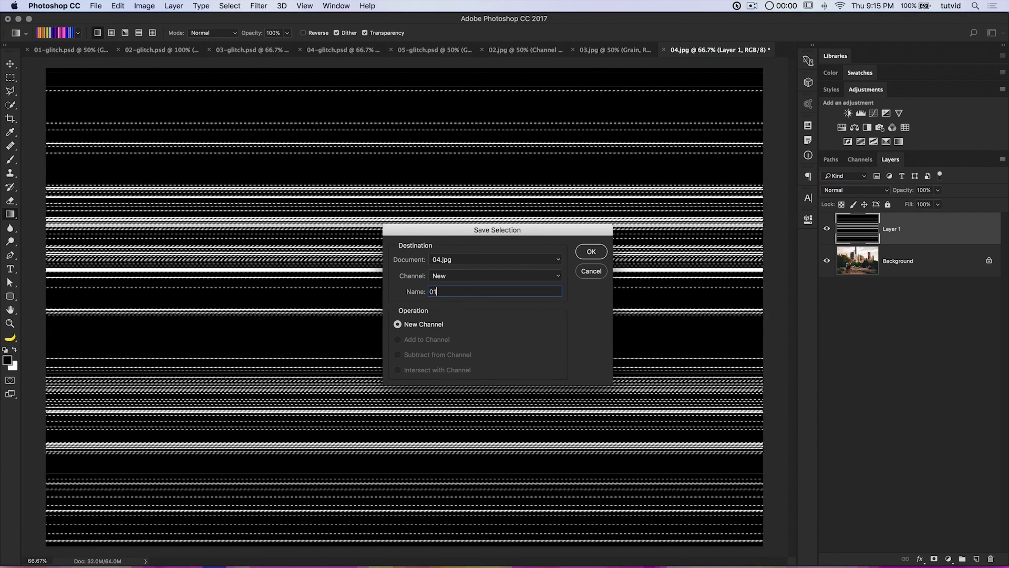
pyautogui.click(591, 251)
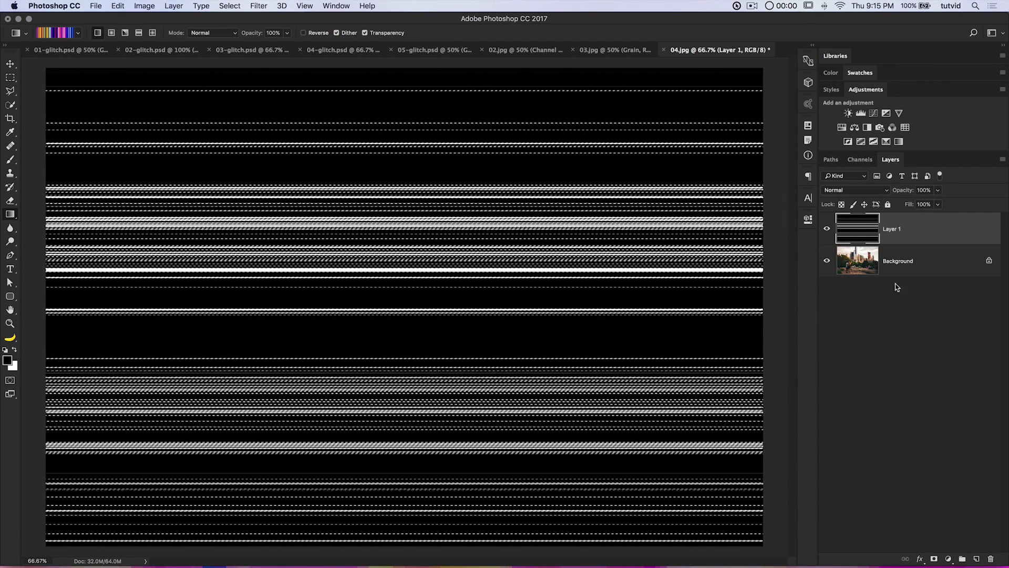
pyautogui.click(861, 160)
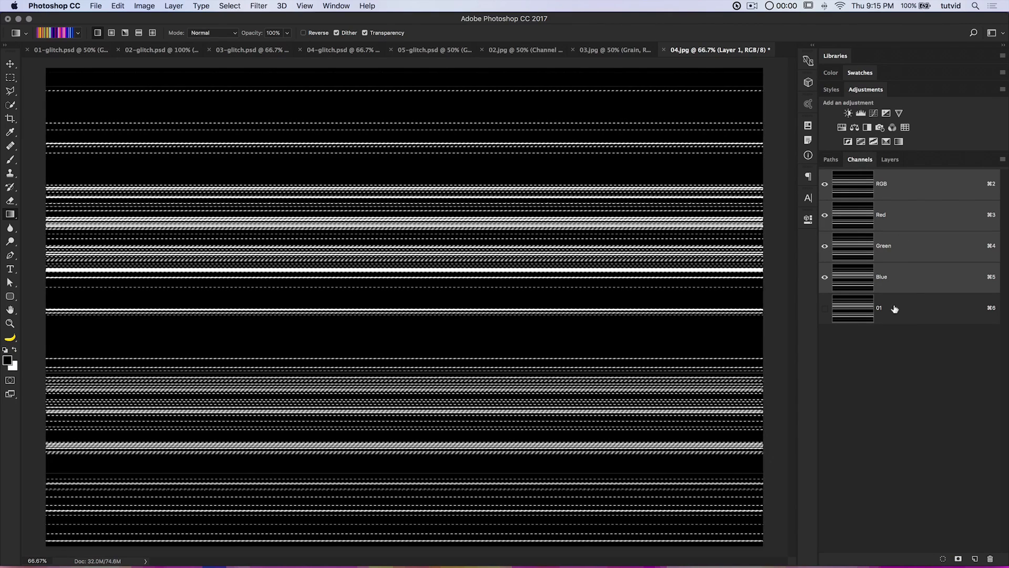
pyautogui.click(890, 160)
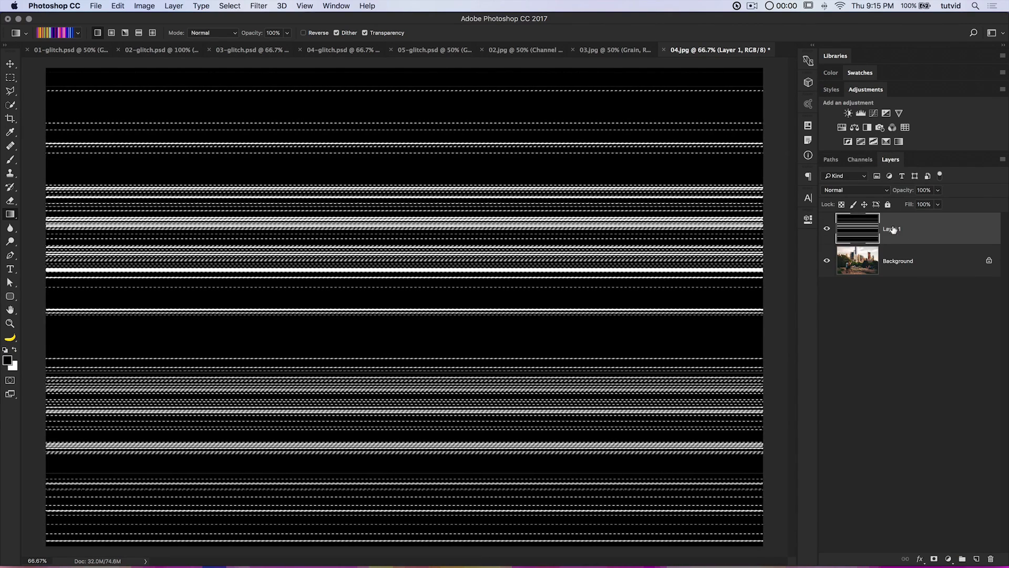
# - Deselect the stripes and delete the striped layer above the Background
pyautogui.click(229, 6)
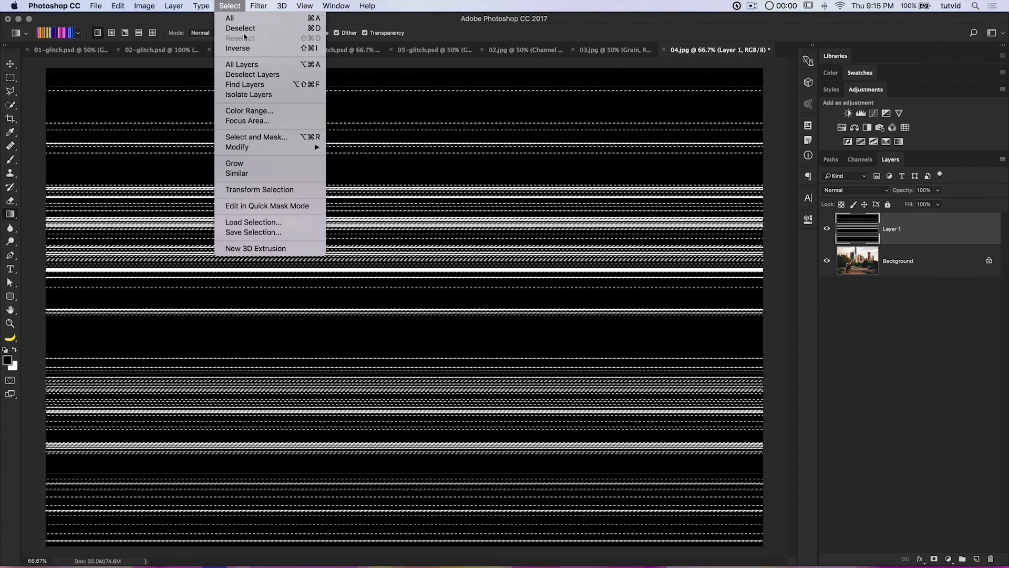
pyautogui.click(242, 28)
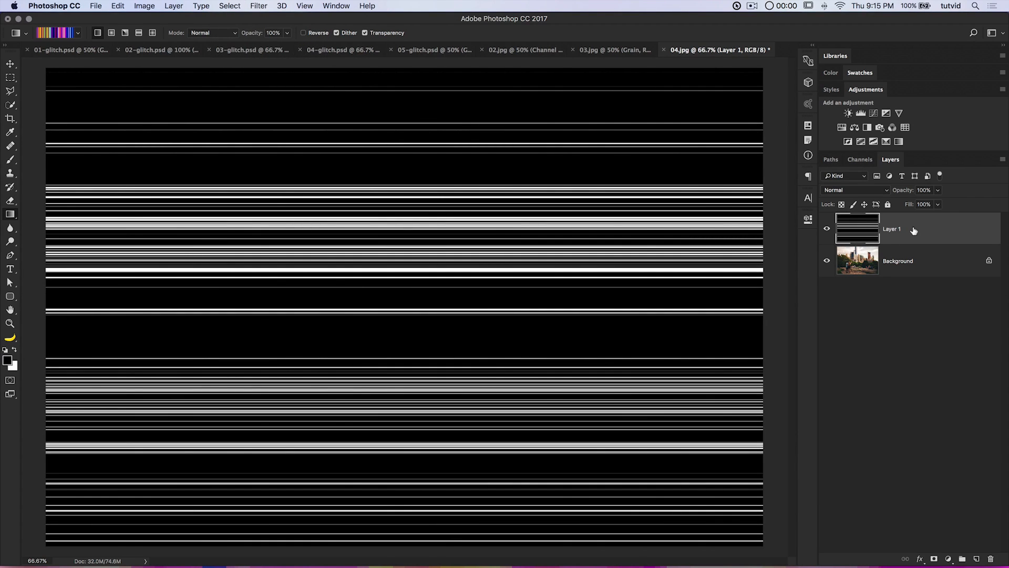
pyautogui.press('Delete')
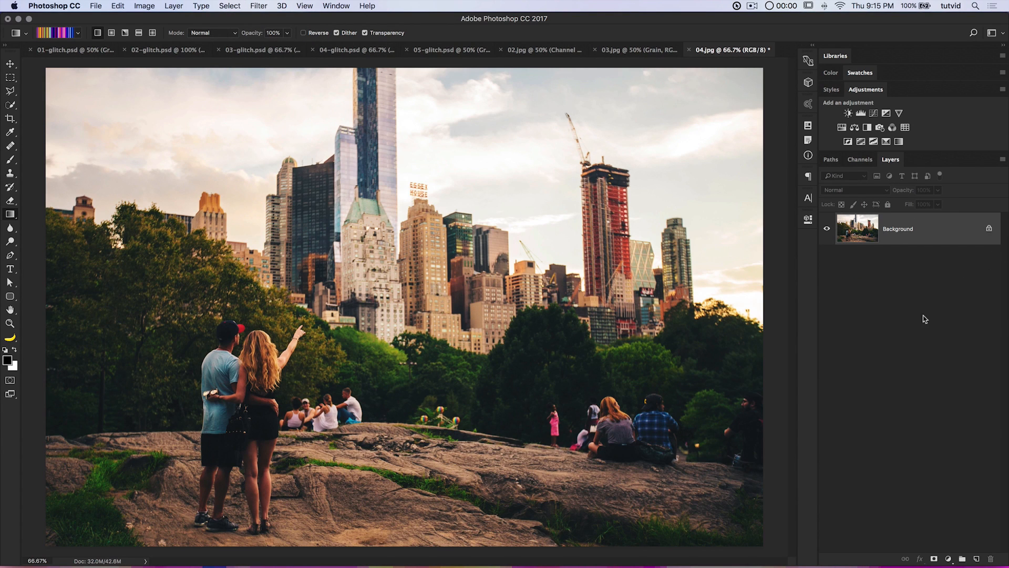
# - Add a new blank layer, randomize the noise gradient's colours and draw the gradient vertically across the whole image
pyautogui.click(976, 559)
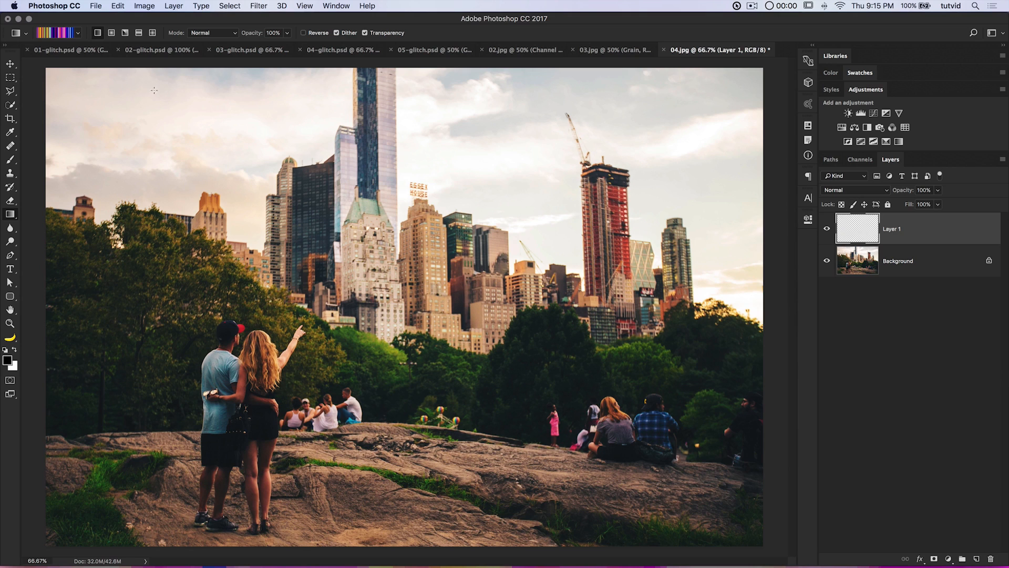
pyautogui.click(41, 34)
pyautogui.click(488, 356)
pyautogui.click(494, 356)
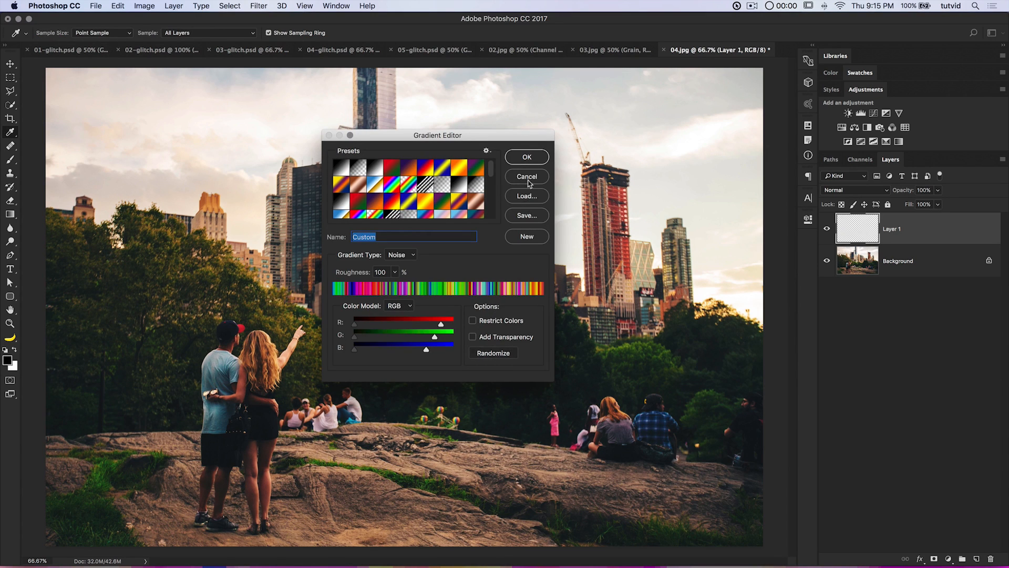
pyautogui.click(527, 157)
pyautogui.moveTo(418, 150); pyautogui.dragTo(430, 489)
pyautogui.moveTo(406, 541); pyautogui.dragTo(427, 477)
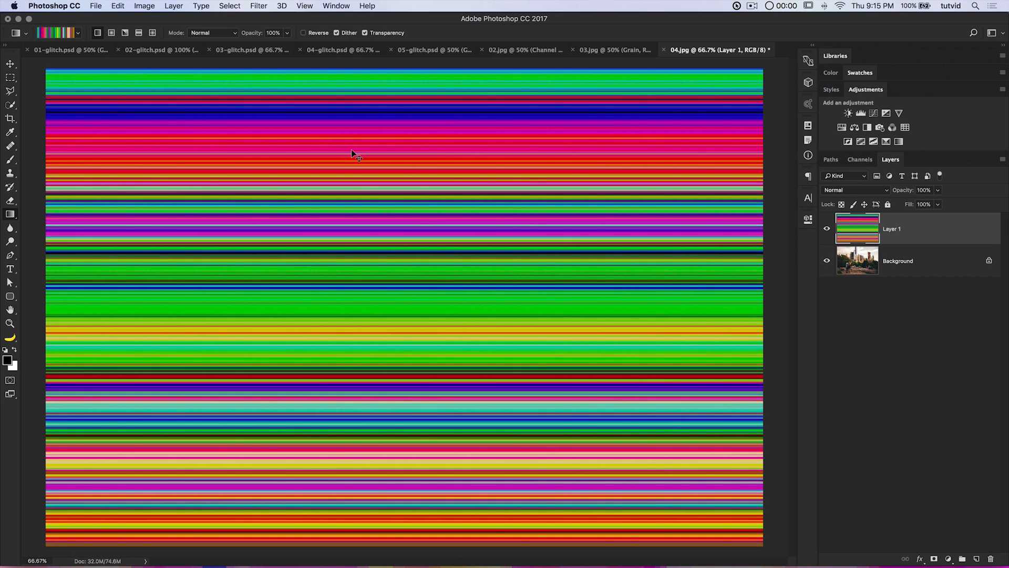
# - Desaturate the coloured stripes and apply Levels with input levels of 124, 1.00 and 127
pyautogui.hotkey('ctrl', 'shift', 'u')
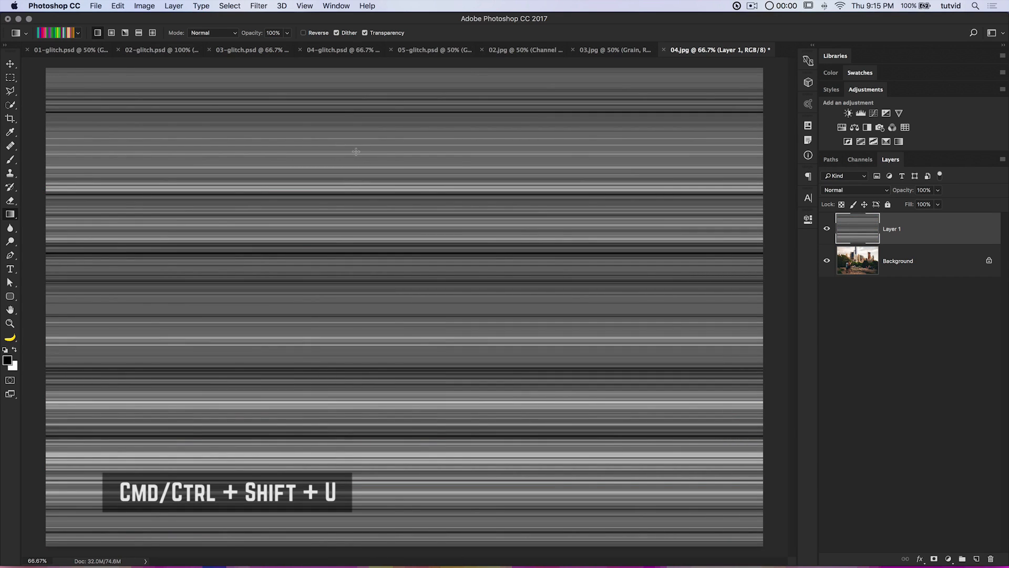
pyautogui.hotkey('ctrl', 'l')
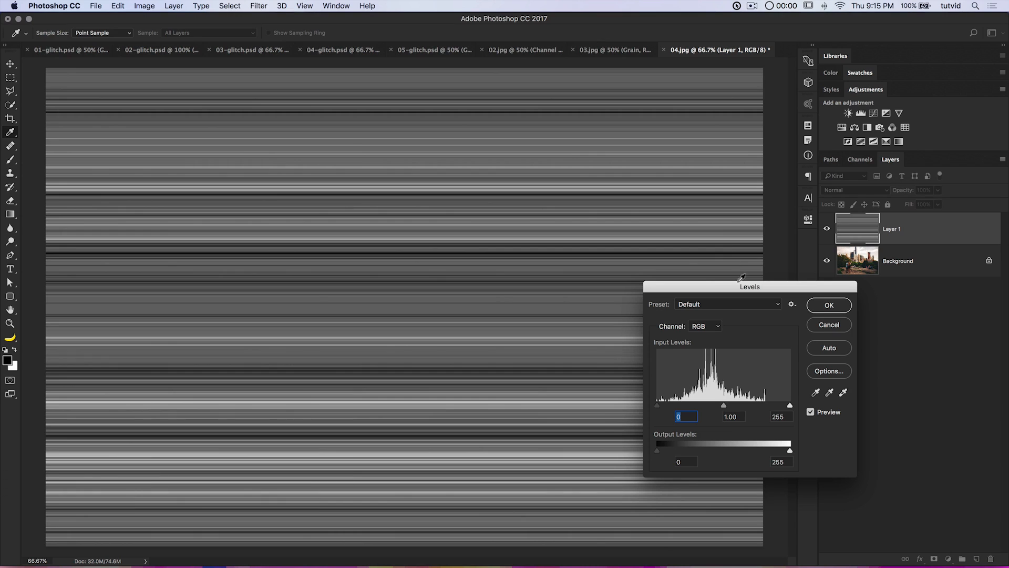
pyautogui.moveTo(739, 294); pyautogui.dragTo(412, 174)
pyautogui.moveTo(331, 286); pyautogui.dragTo(382, 287)
pyautogui.moveTo(462, 285); pyautogui.dragTo(393, 289)
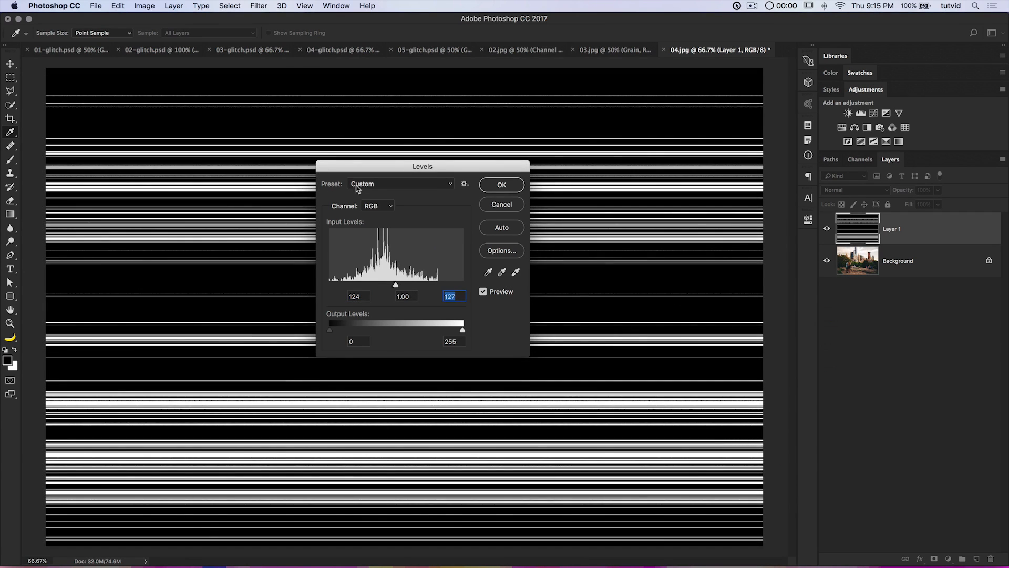
pyautogui.click(501, 184)
pyautogui.press('g')
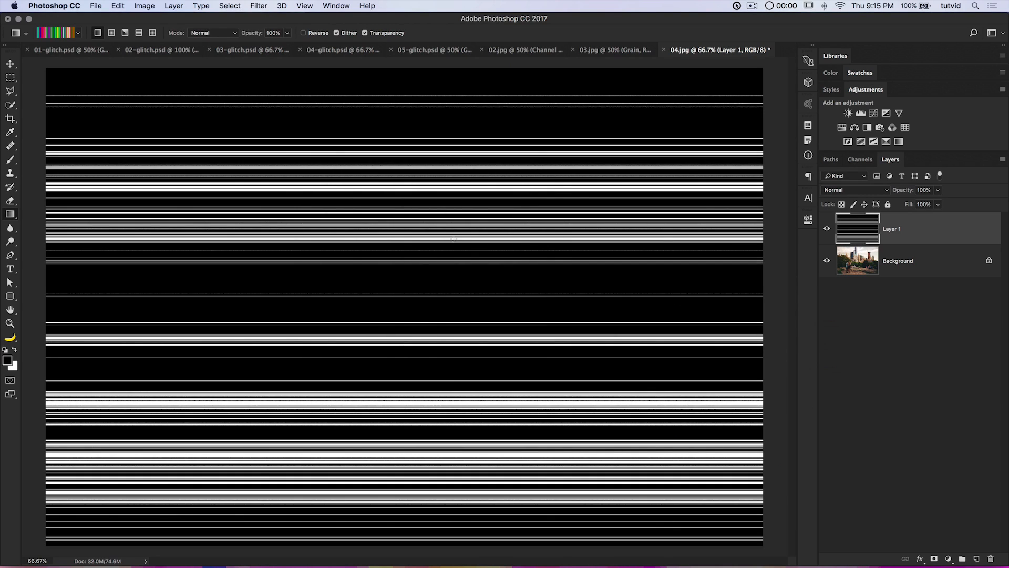
# - Select the new white stripes with Color Range on Highlights, keeping fuzziness at 70% and raising the range slightly
pyautogui.click(230, 6)
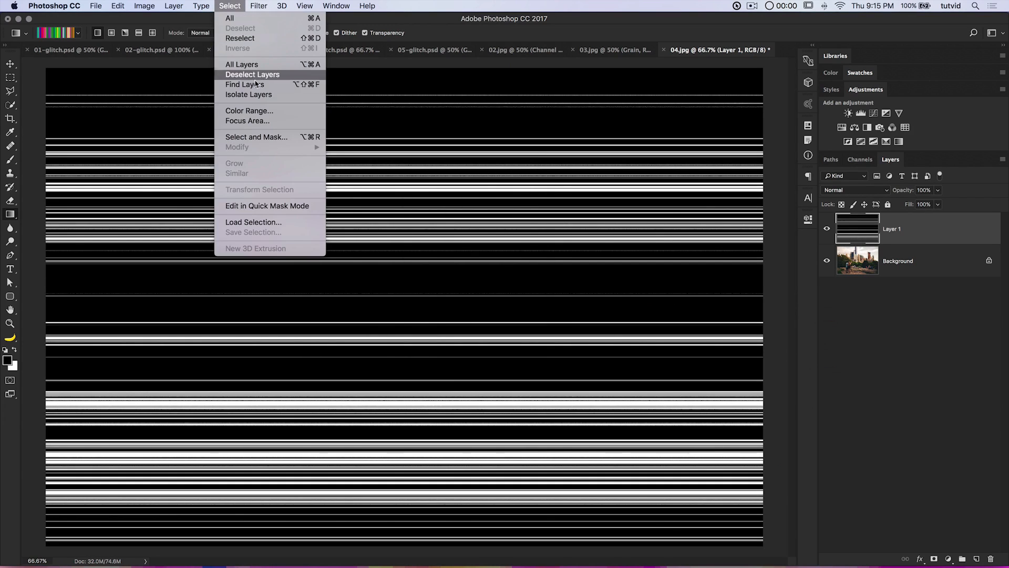
pyautogui.click(252, 112)
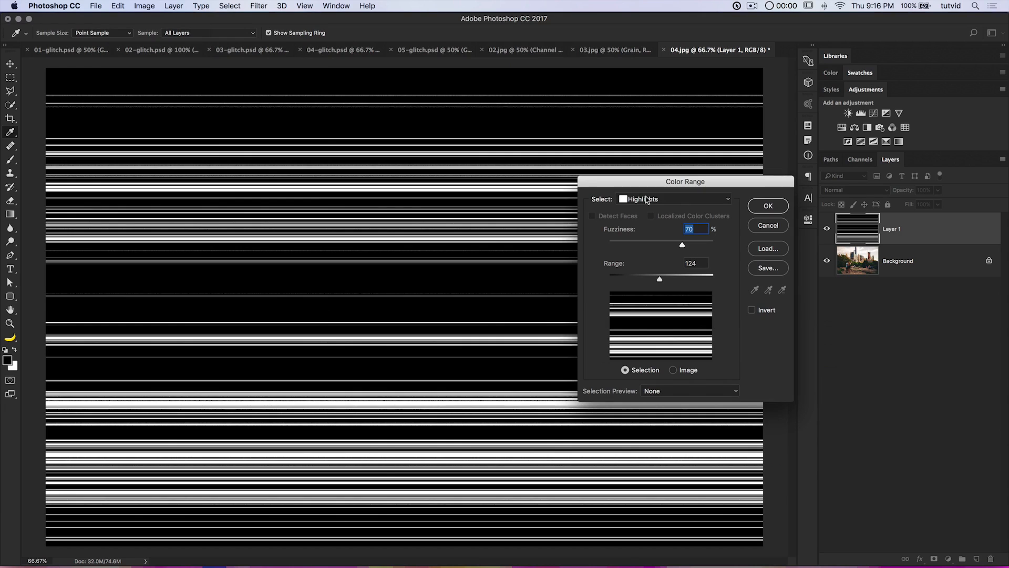
pyautogui.moveTo(660, 279)
pyautogui.mouseDown()
pyautogui.moveTo(692, 280)
pyautogui.moveTo(674, 281)
pyautogui.mouseUp()
pyautogui.click(767, 207)
pyautogui.press('g')
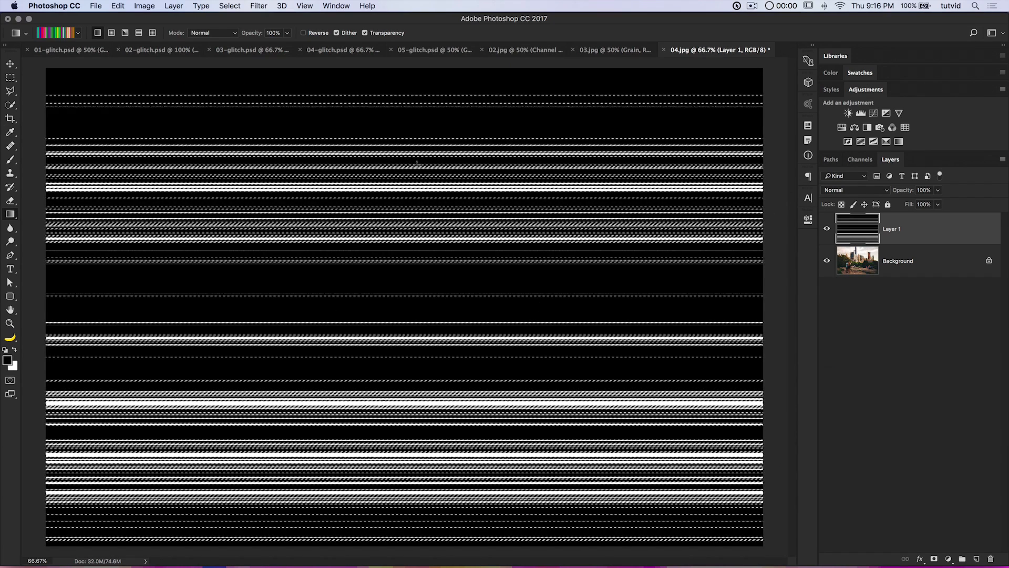
# - Save the second stripe selection as a new channel named 02 and deselect
pyautogui.click(229, 6)
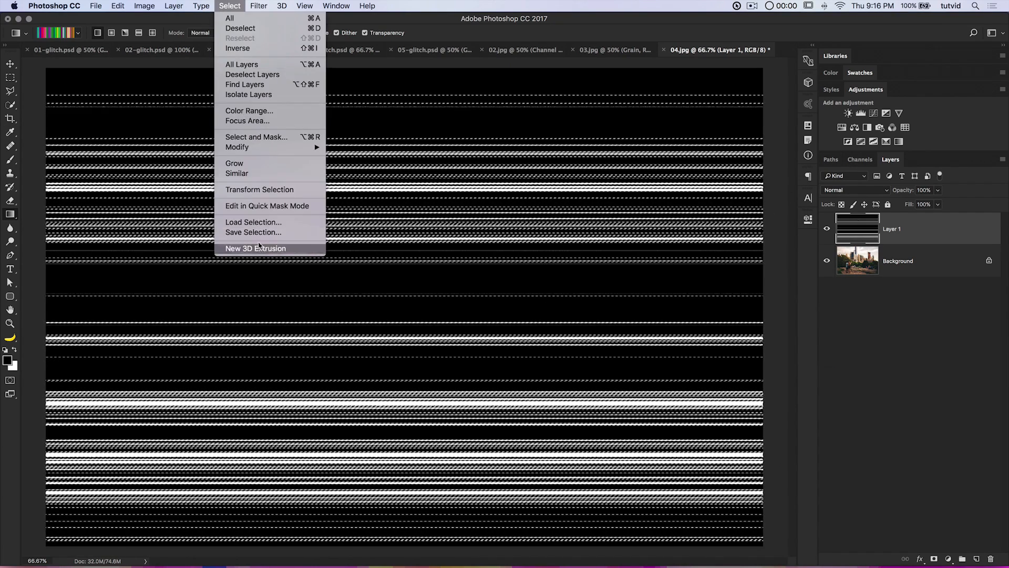
pyautogui.click(253, 231)
pyautogui.write('02')
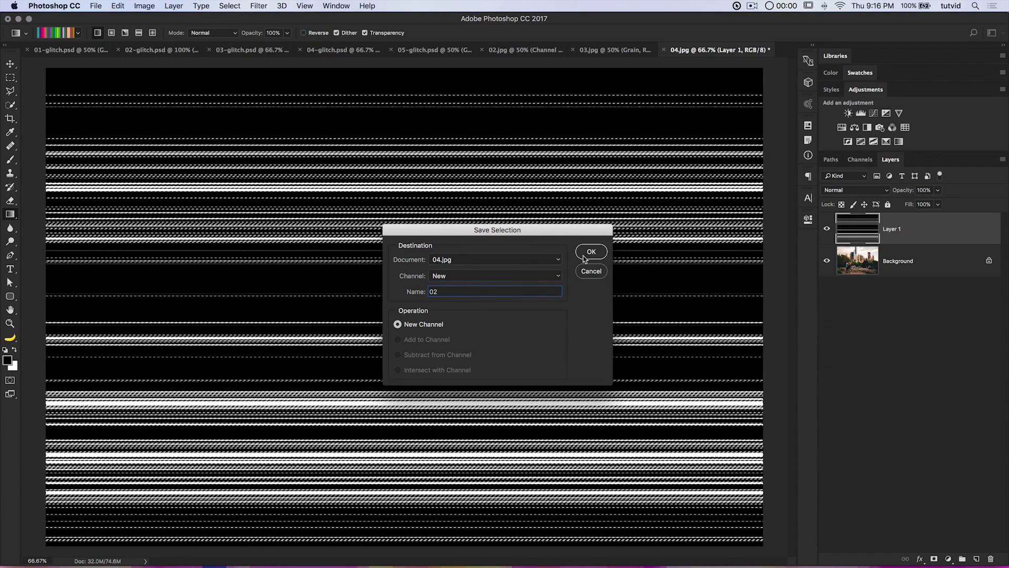
pyautogui.click(590, 251)
pyautogui.press('super+d')
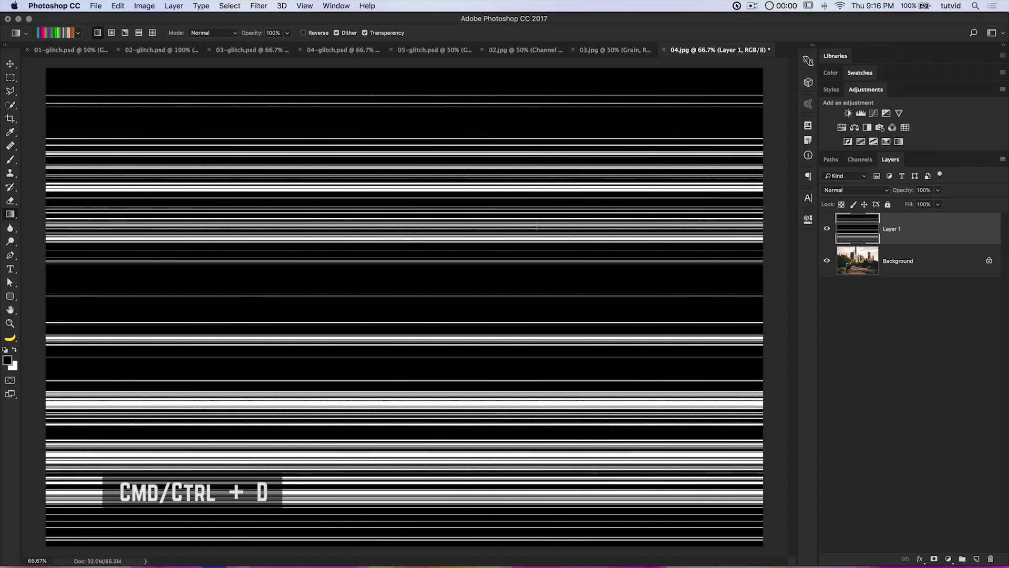
# - Delete the second striped layer and check that channels 01 and 02 are stored with the photo
pyautogui.moveTo(947, 225); pyautogui.dragTo(991, 558)
pyautogui.click(860, 159)
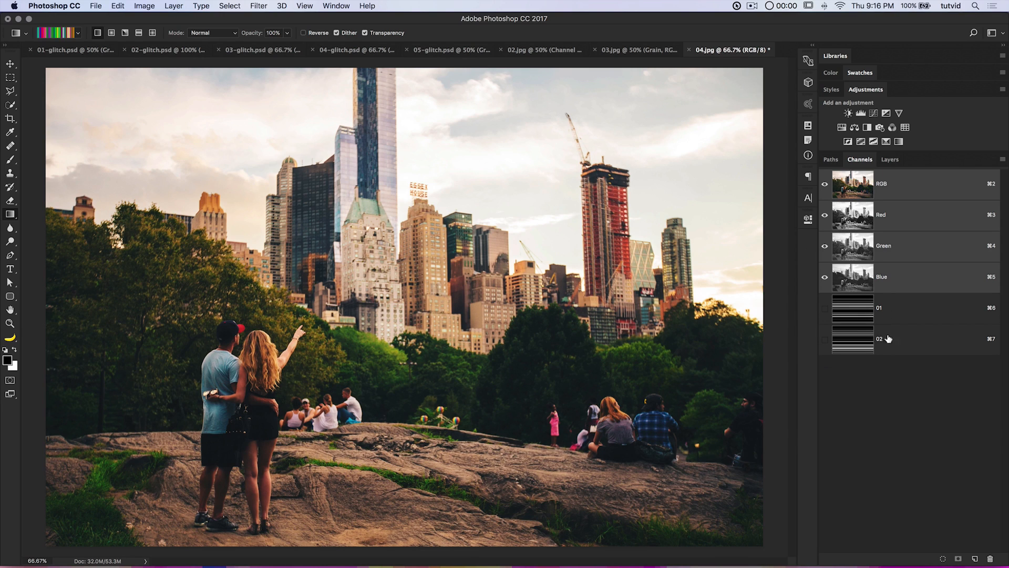
pyautogui.click(890, 160)
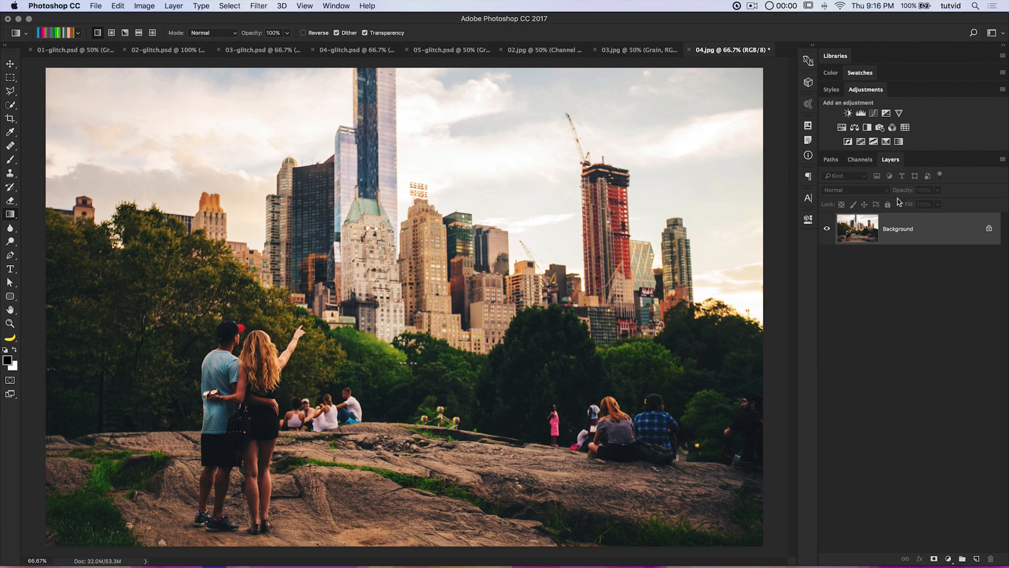
# - Convert the Background layer to a smart object and duplicate it three times
pyautogui.rightClick(913, 229)
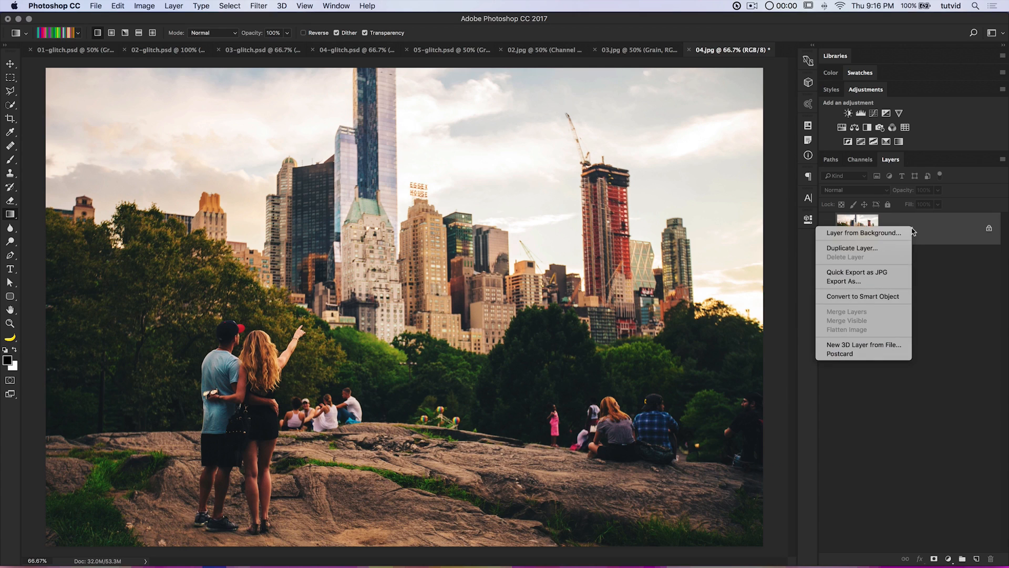
pyautogui.click(860, 297)
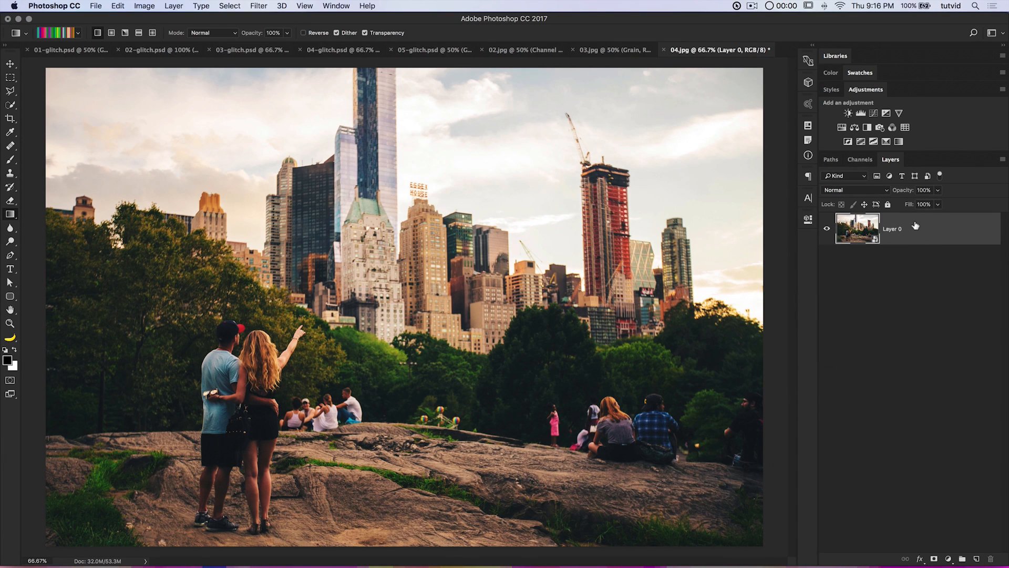
pyautogui.press('super+j')
pyautogui.press('super+j')
pyautogui.press('super+j')
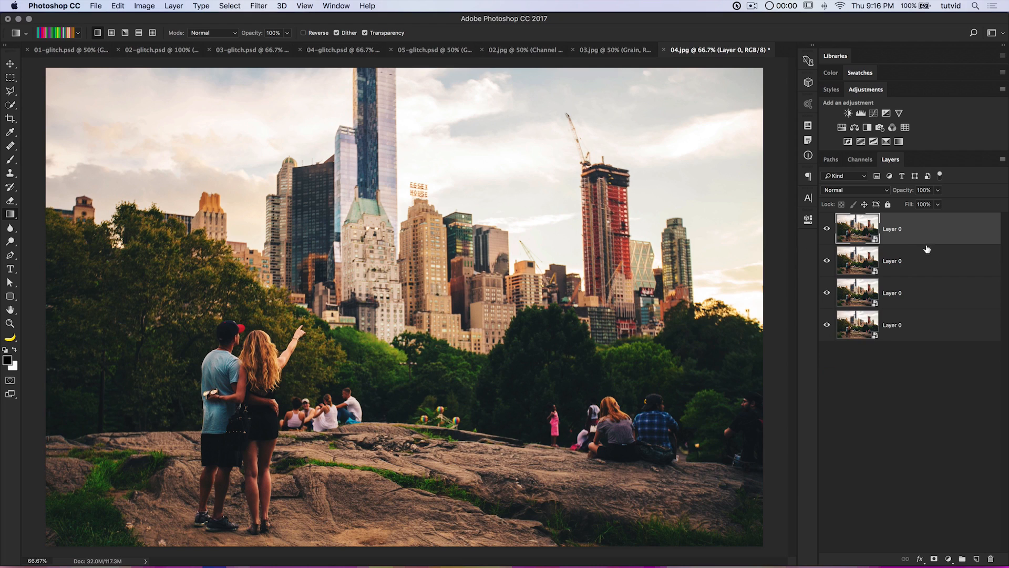
# - Rename the three upper photo layers, from the top down, as Lines, R and B
pyautogui.doubleClick(896, 229)
pyautogui.write('Lines')
pyautogui.press('Return')
pyautogui.doubleClick(894, 261)
pyautogui.write('R')
pyautogui.press('Return')
pyautogui.doubleClick(892, 293)
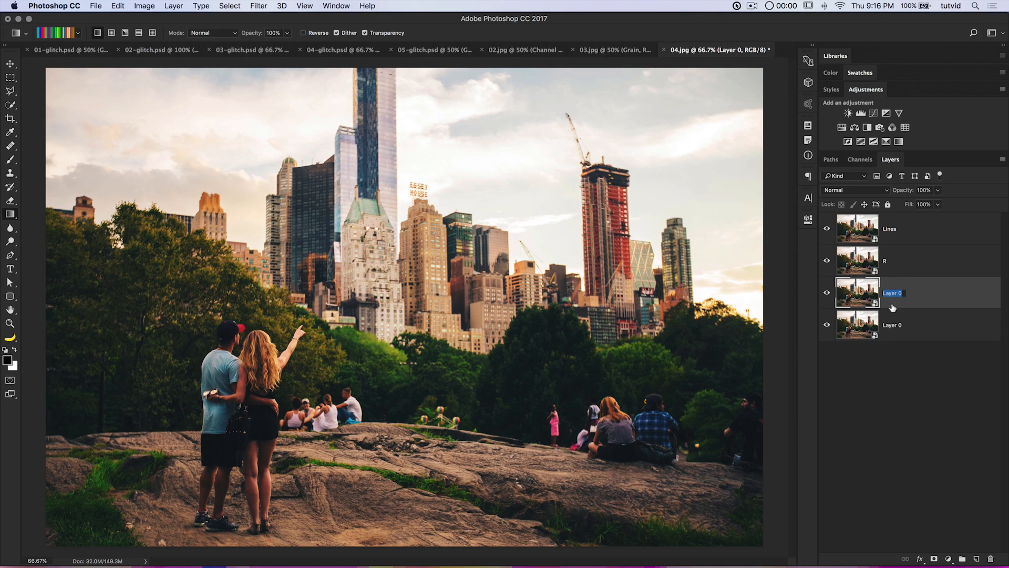
pyautogui.write('B')
pyautogui.press('Return')
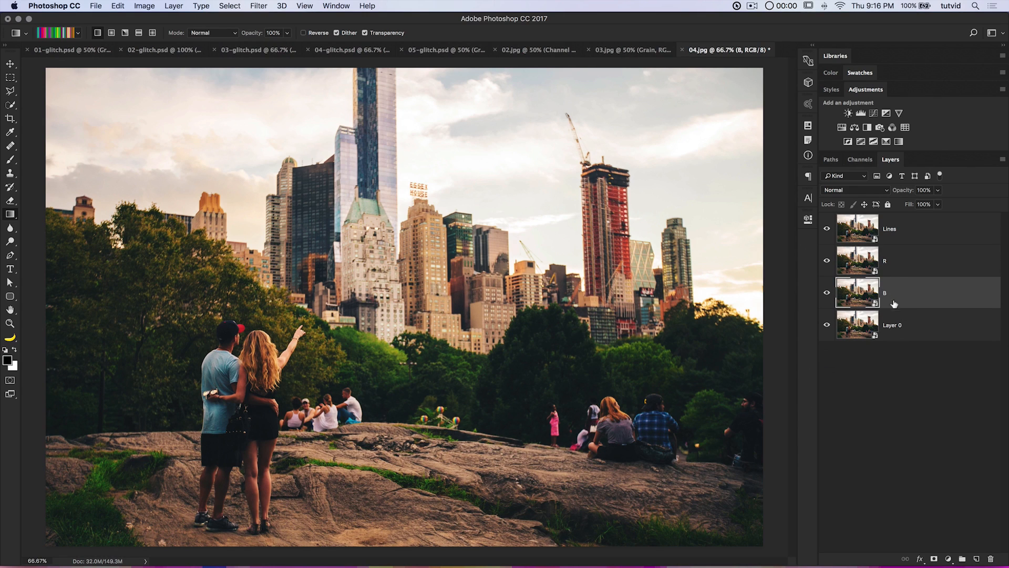
# - Rename the bottom photo layer as Base and hide the Lines, R and B layers above it
pyautogui.doubleClick(892, 326)
pyautogui.write('Base')
pyautogui.press('Return')
pyautogui.moveTo(828, 295); pyautogui.dragTo(828, 231)
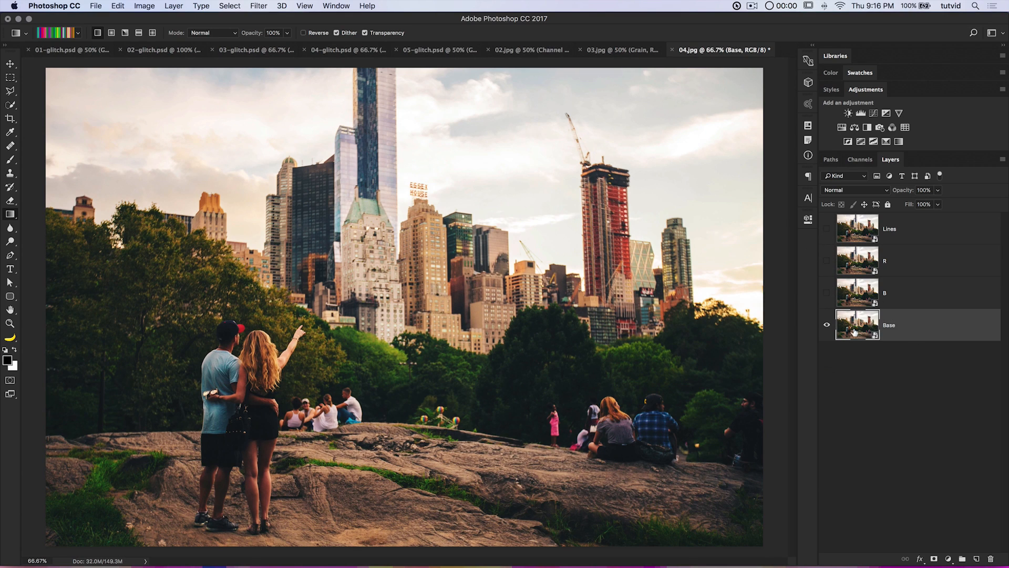
# - Apply a randomized square Wave filter to Base with 1 generator, 4% horizontal and 1% vertical scale, and a raised maximum amplitude
pyautogui.click(259, 6)
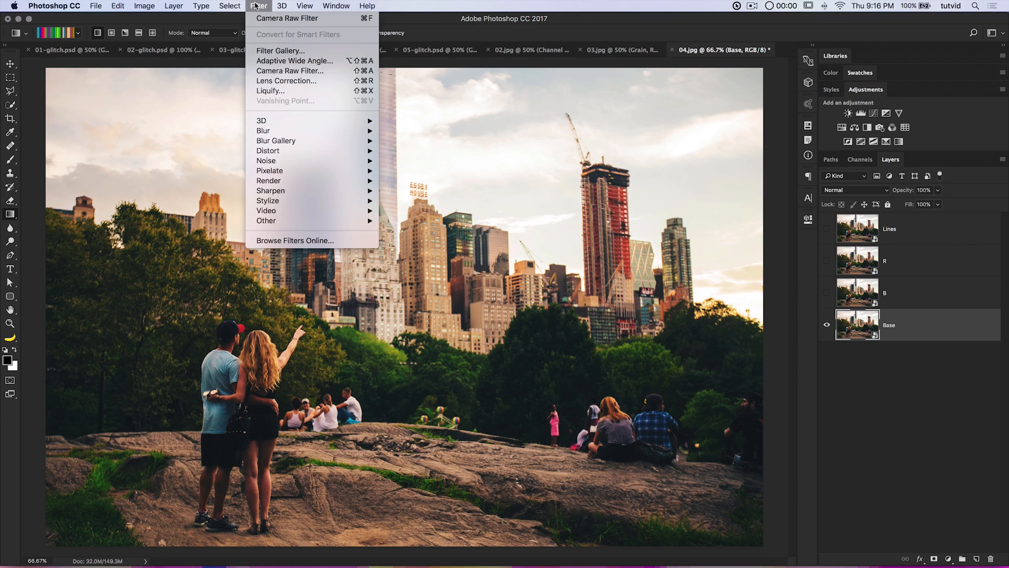
pyautogui.moveTo(292, 152)
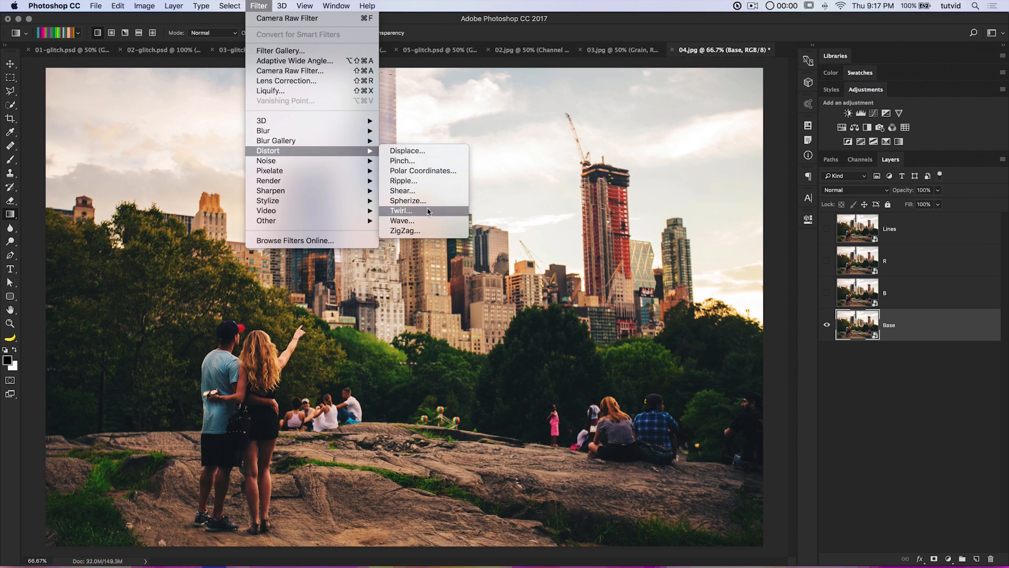
pyautogui.click(415, 220)
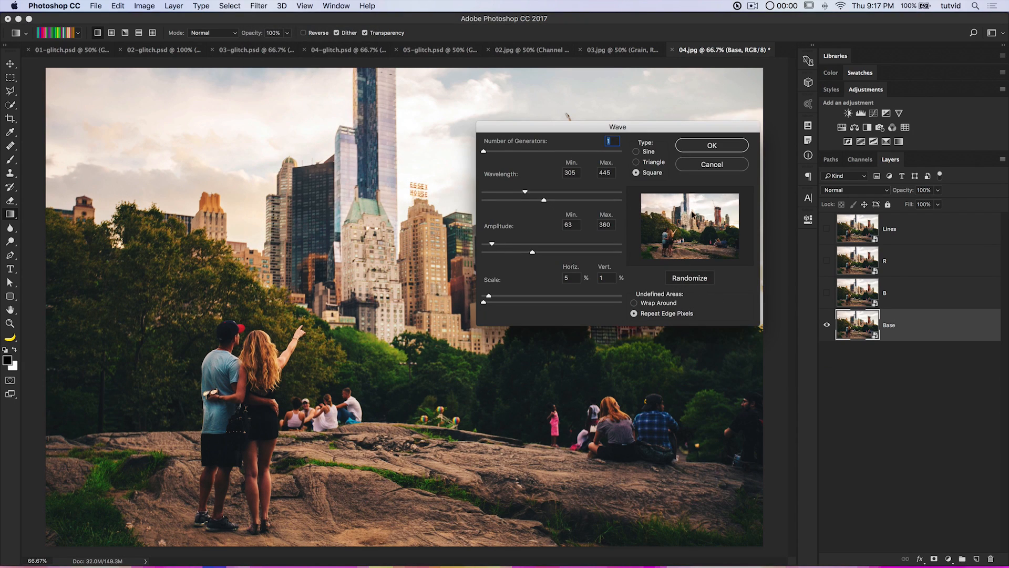
pyautogui.moveTo(657, 126); pyautogui.dragTo(680, 156)
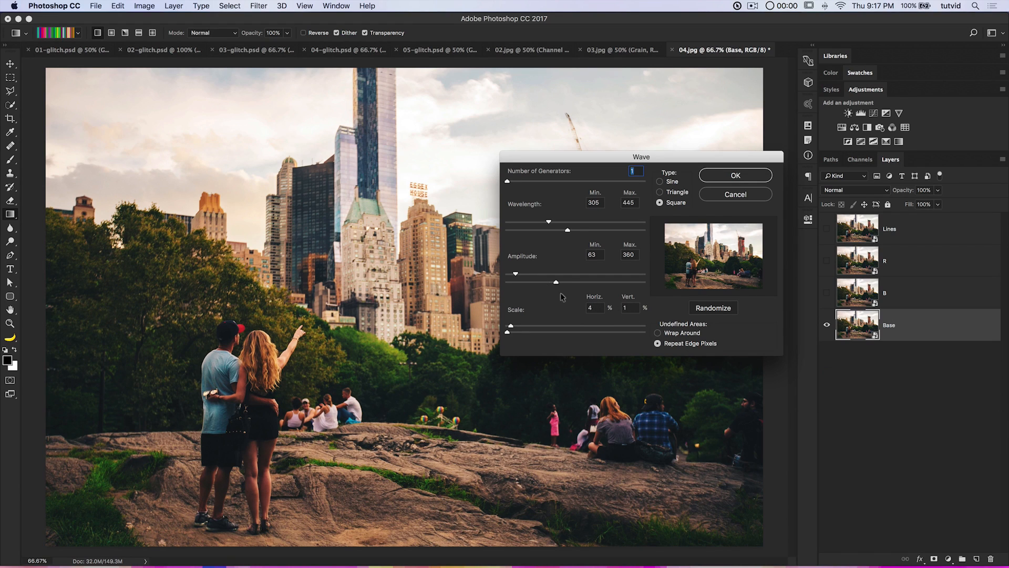
pyautogui.moveTo(558, 283); pyautogui.dragTo(574, 284)
pyautogui.moveTo(575, 284); pyautogui.dragTo(577, 284)
pyautogui.click(712, 307)
pyautogui.click(724, 308)
pyautogui.click(724, 308)
pyautogui.click(731, 176)
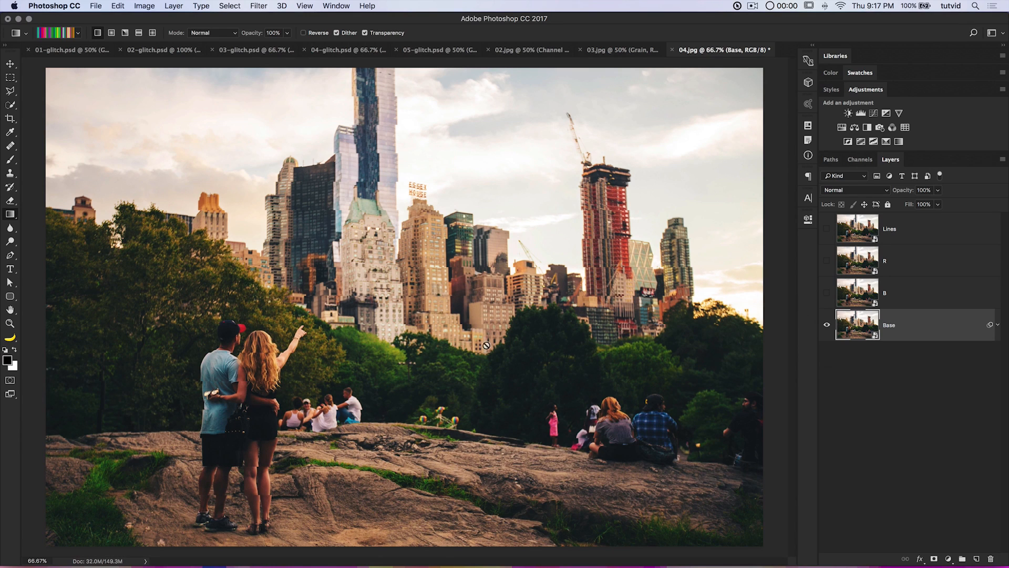
# - Show the R layer and move it below B, directly above Base
pyautogui.click(826, 261)
pyautogui.moveTo(904, 266); pyautogui.dragTo(905, 305)
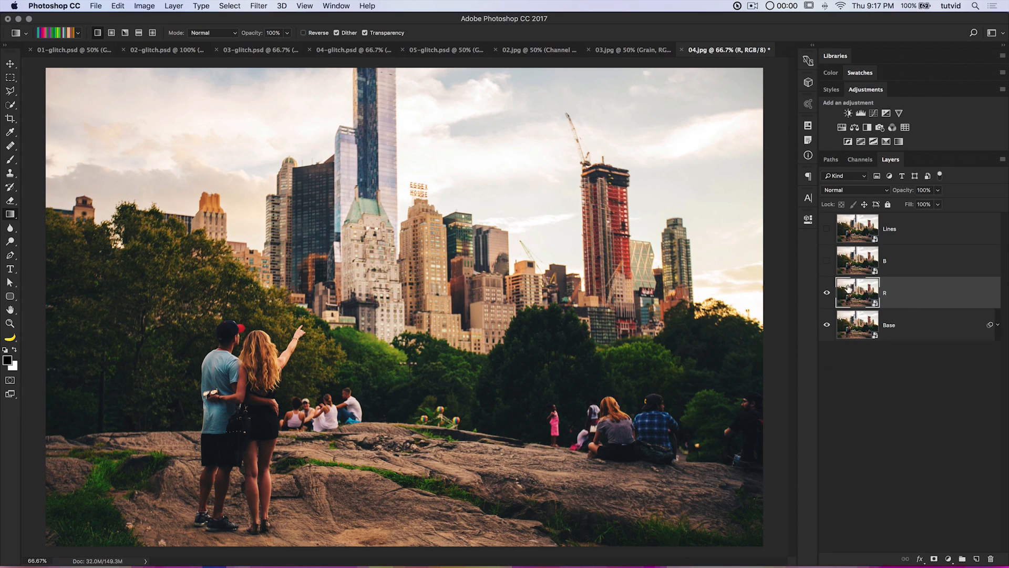
pyautogui.click(858, 161)
pyautogui.click(890, 159)
# - Load channel 01 as a selection and add a mask revealing those stripes on the R layer
pyautogui.click(229, 6)
pyautogui.click(287, 223)
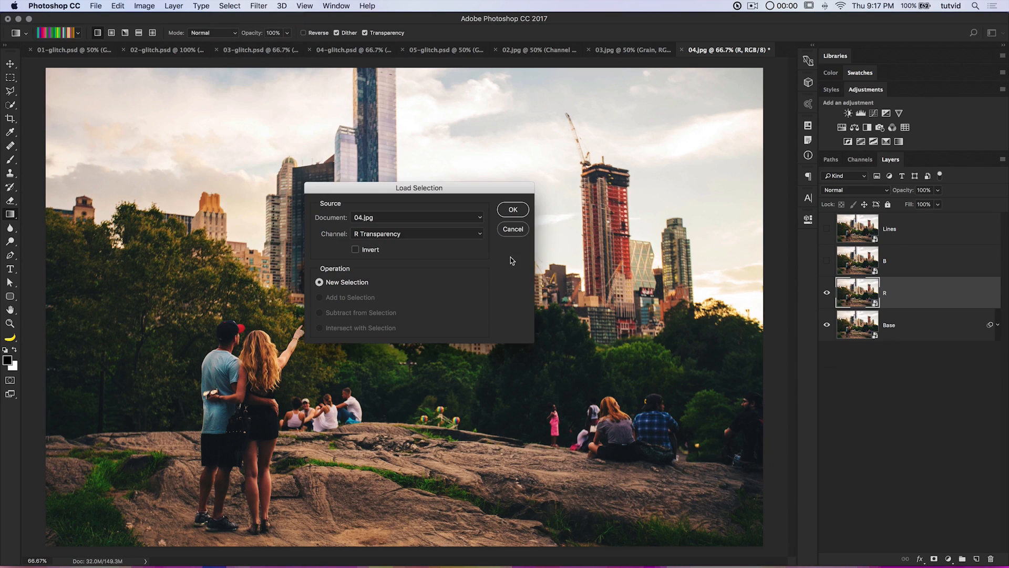
pyautogui.click(397, 235)
pyautogui.click(388, 248)
pyautogui.click(509, 211)
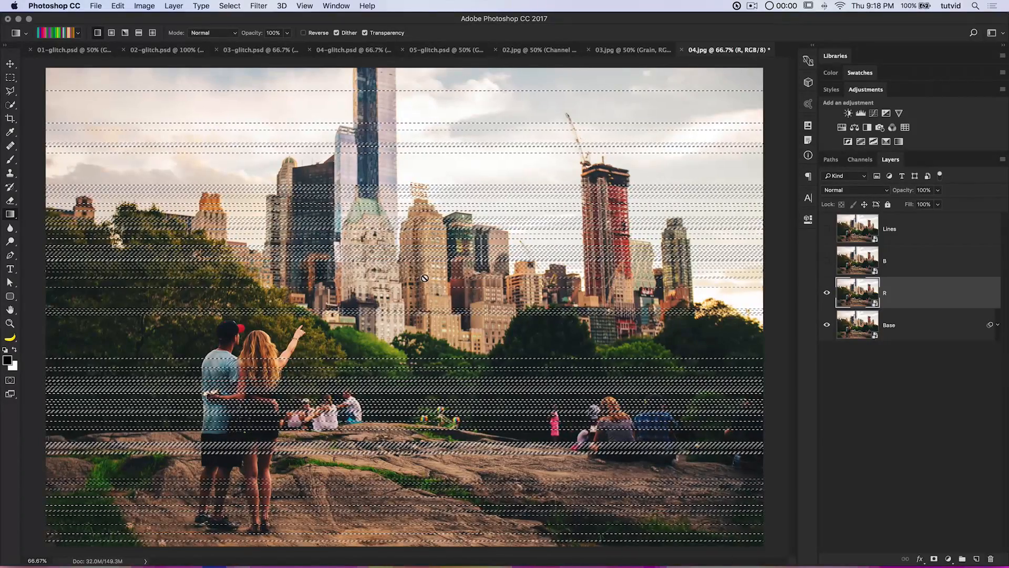
pyautogui.click(174, 6)
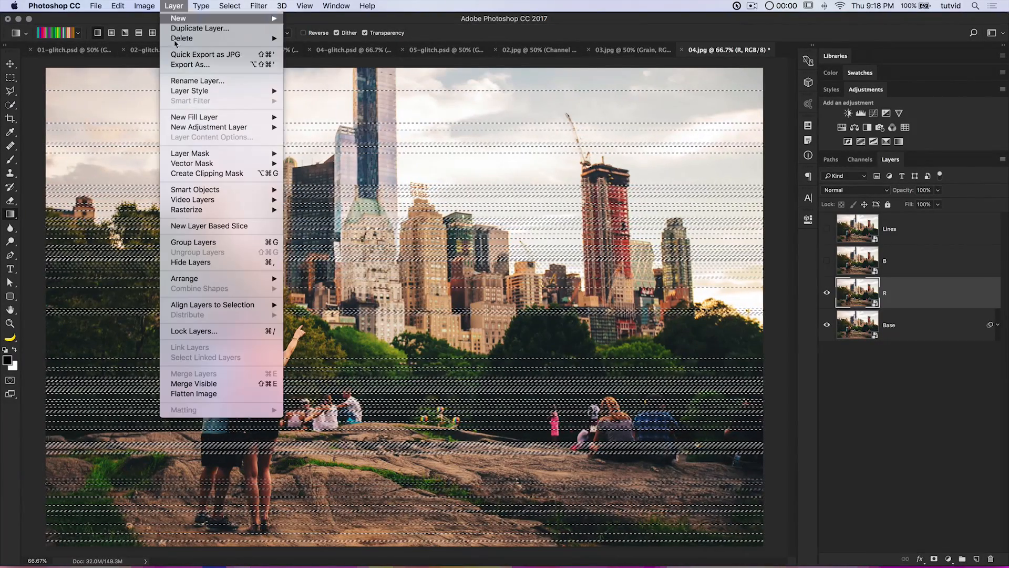
pyautogui.moveTo(215, 153)
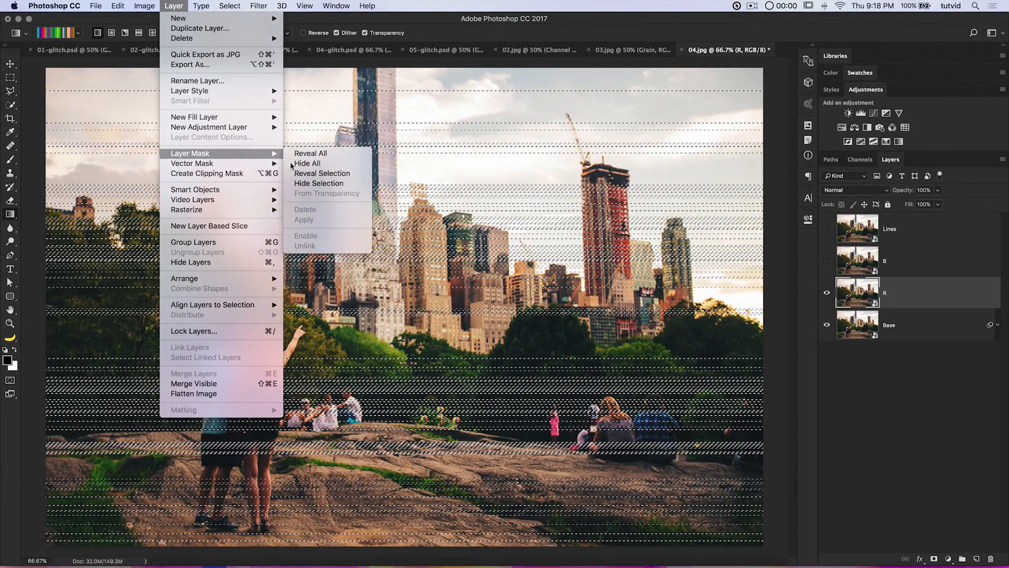
pyautogui.click(319, 173)
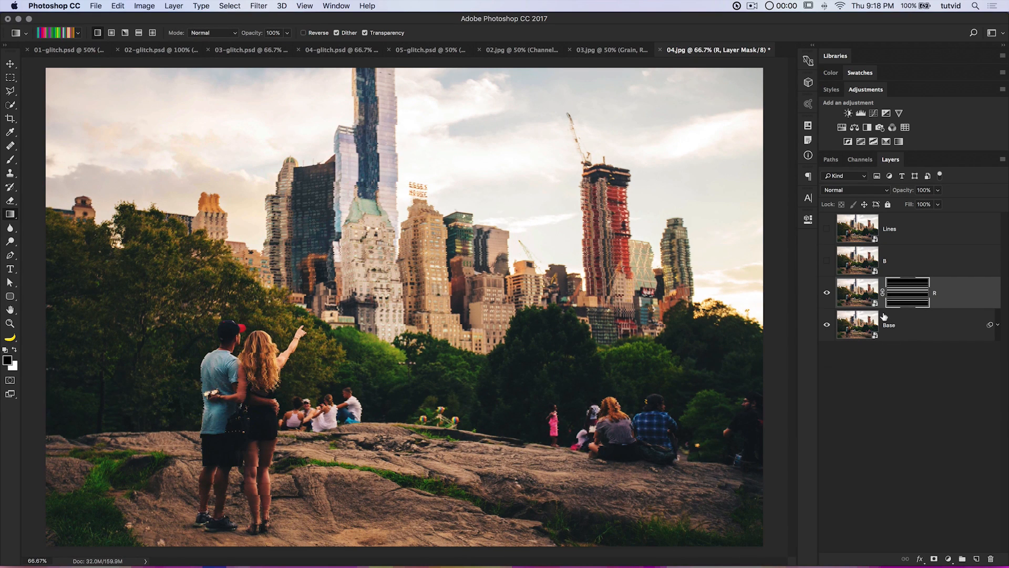
# - Compare R shown and hidden, unlink its mask from the photo, and make the photo itself active
pyautogui.click(828, 294)
pyautogui.click(828, 293)
pyautogui.click(827, 293)
pyautogui.click(827, 293)
pyautogui.click(882, 293)
pyautogui.click(859, 289)
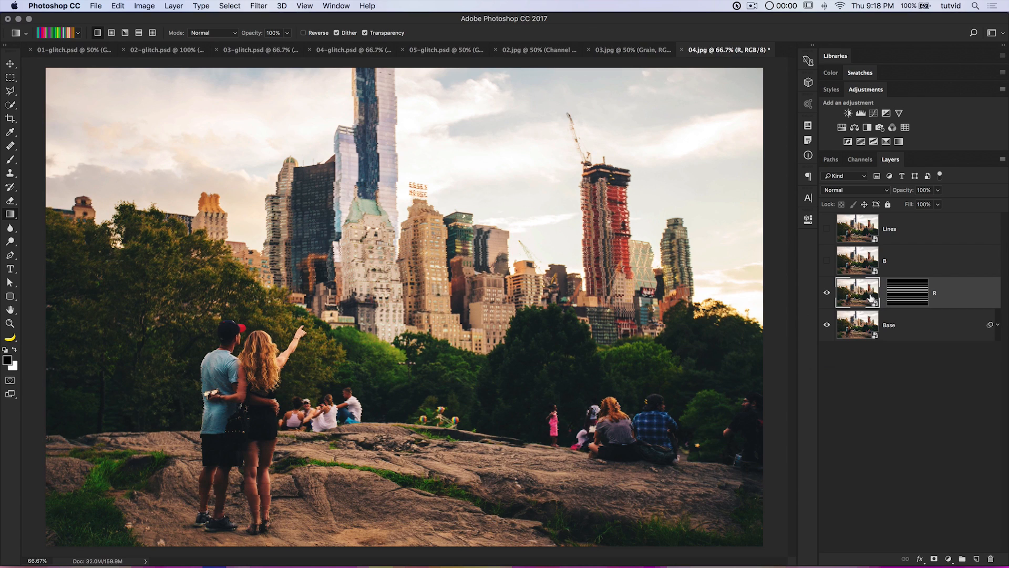
pyautogui.click(904, 298)
pyautogui.click(857, 290)
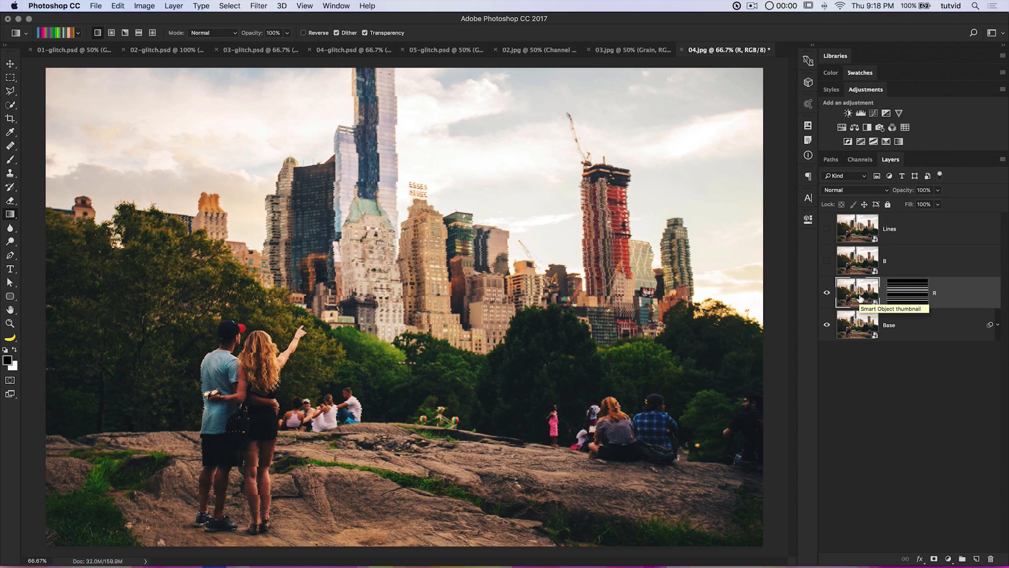
# - Scale the R photo to 103% width and 103% height inside its fixed mask and compare it shown and hidden
pyautogui.press('super+t')
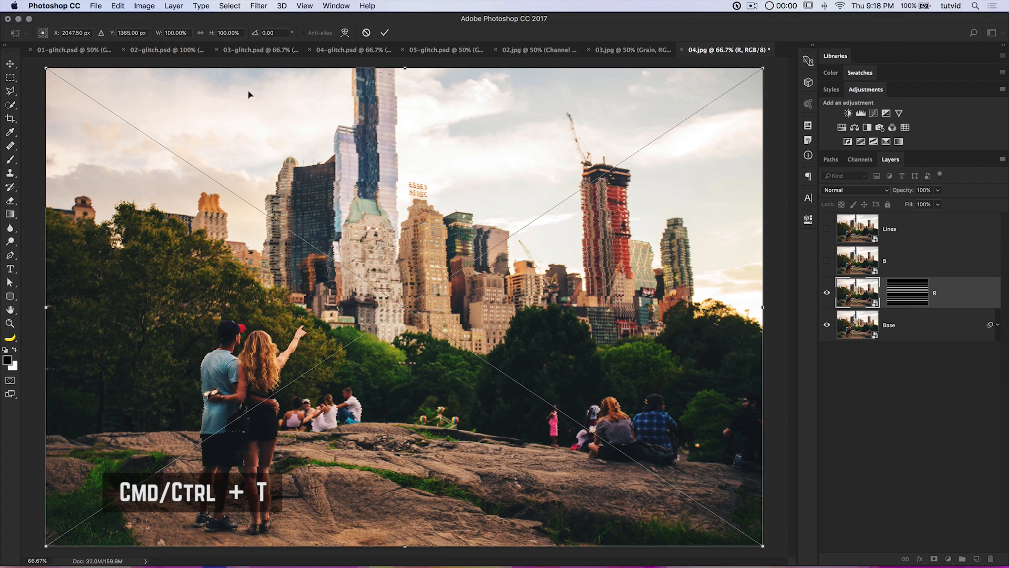
pyautogui.write('103')
pyautogui.press('Tab')
pyautogui.write('103')
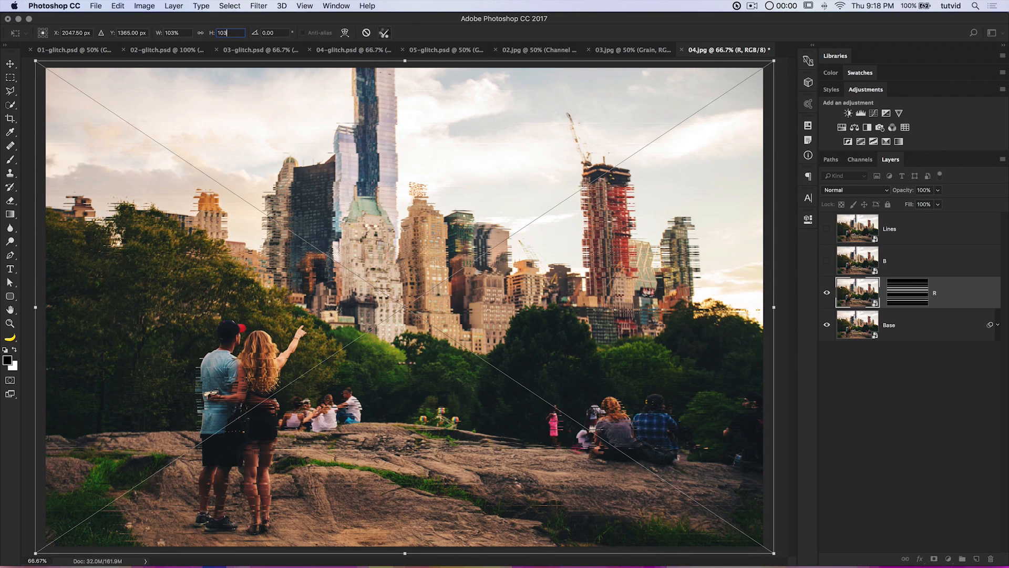
pyautogui.click(385, 34)
pyautogui.click(827, 293)
pyautogui.click(827, 293)
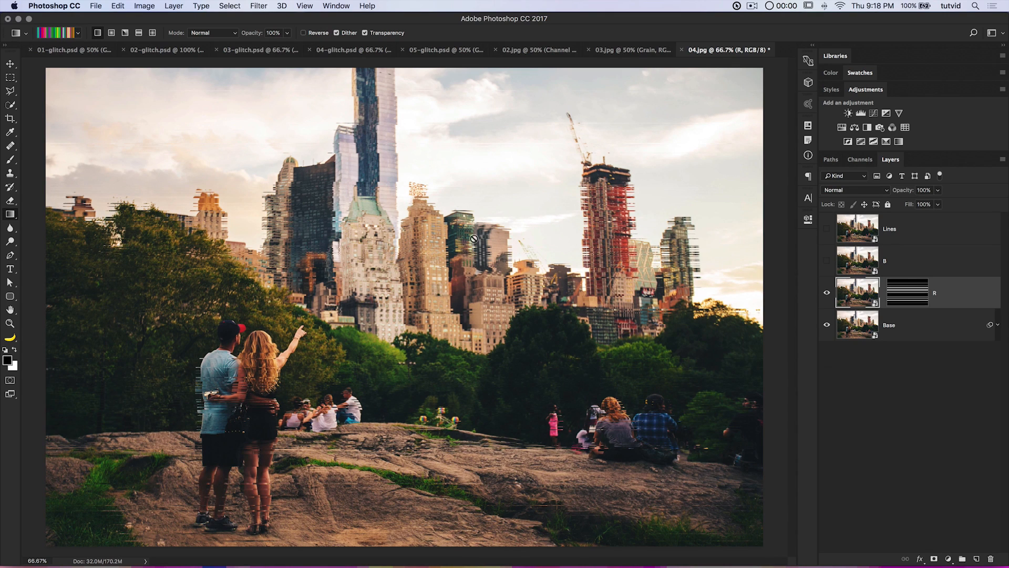
# - Restrict the R layer's blending to the red channel by turning off green and blue
pyautogui.doubleClick(956, 294)
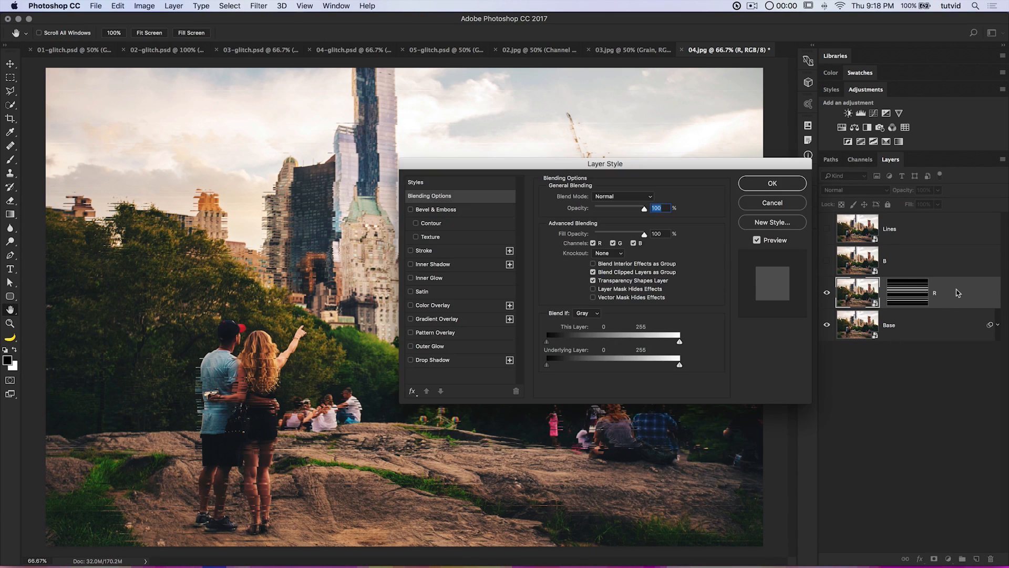
pyautogui.click(612, 244)
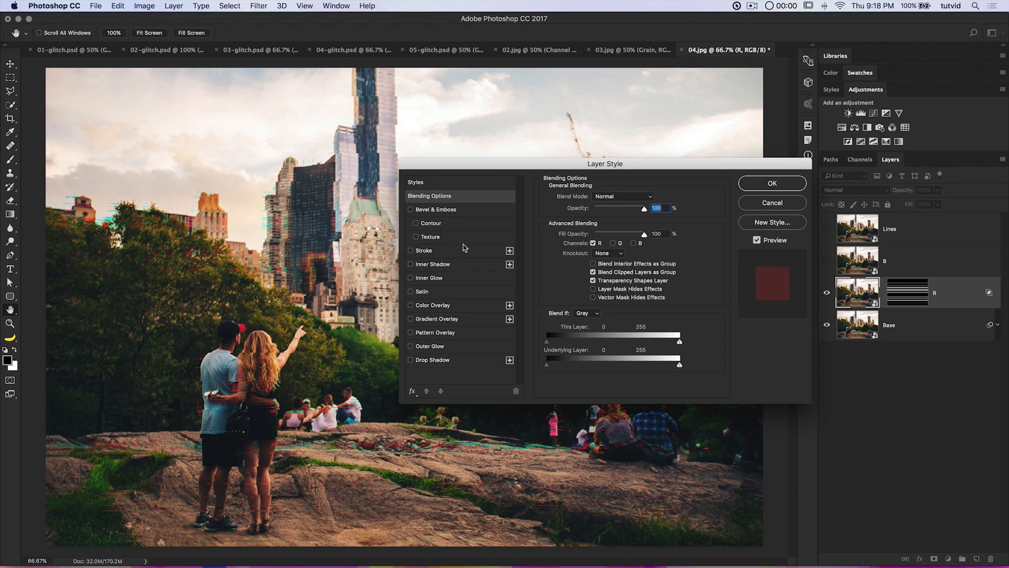
pyautogui.click(773, 183)
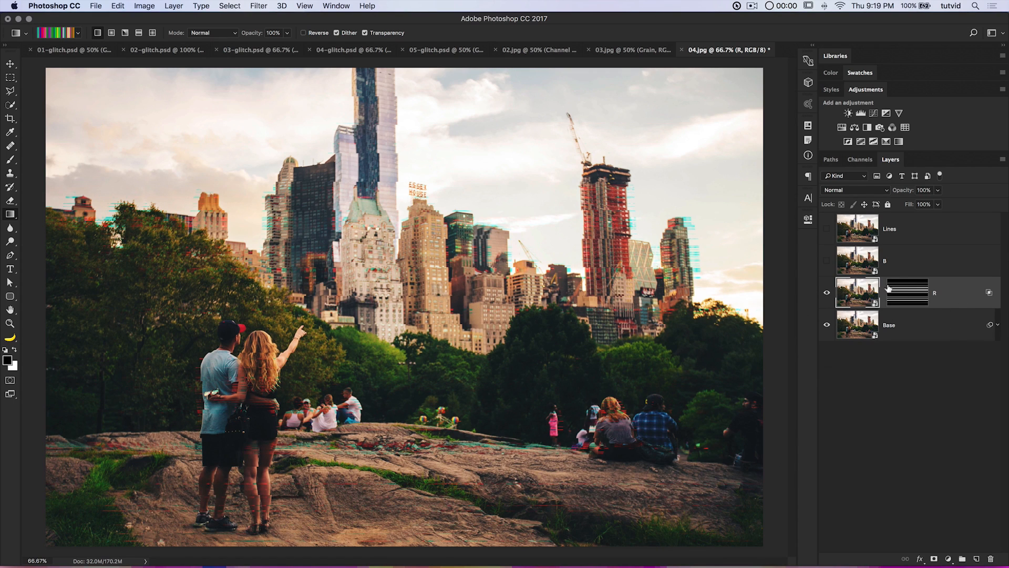
# - Add Gaussian, non-monochromatic noise of about 45% to the R layer
pyautogui.click(258, 6)
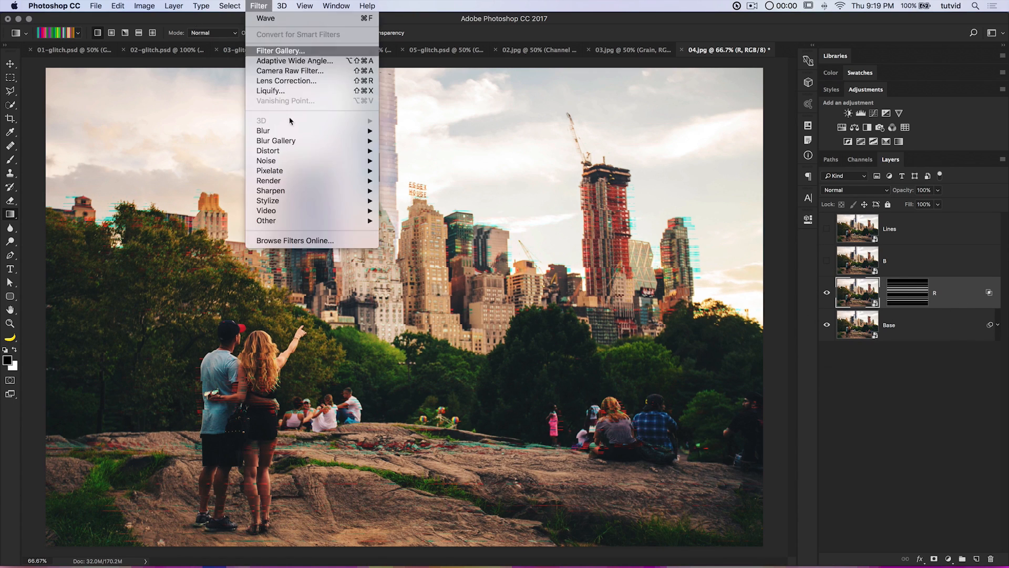
pyautogui.moveTo(310, 161)
pyautogui.click(400, 162)
pyautogui.moveTo(507, 163); pyautogui.dragTo(690, 164)
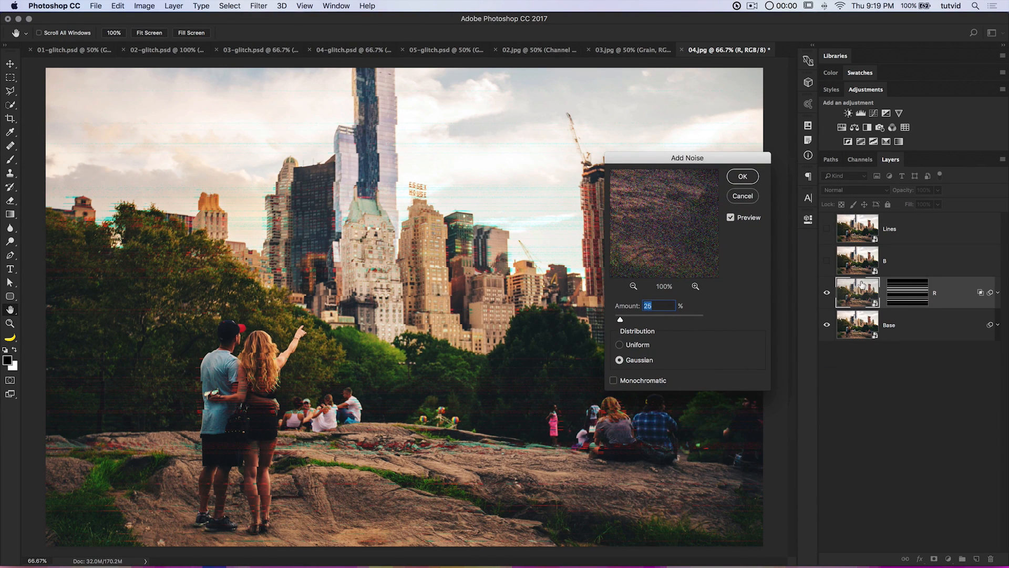
pyautogui.click(614, 382)
pyautogui.click(614, 382)
pyautogui.moveTo(631, 319); pyautogui.dragTo(650, 319)
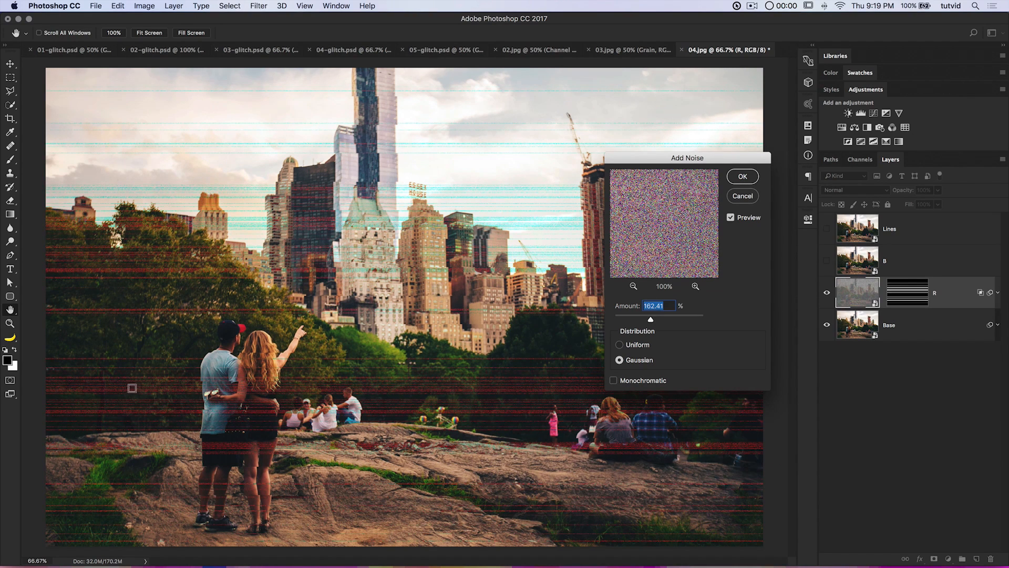
pyautogui.moveTo(650, 319); pyautogui.dragTo(625, 320)
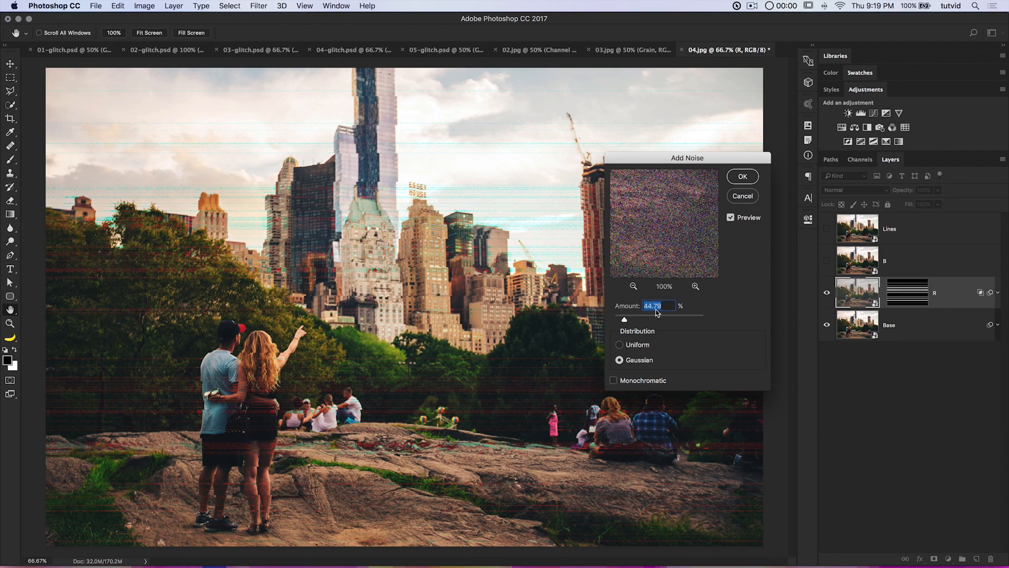
pyautogui.click(742, 176)
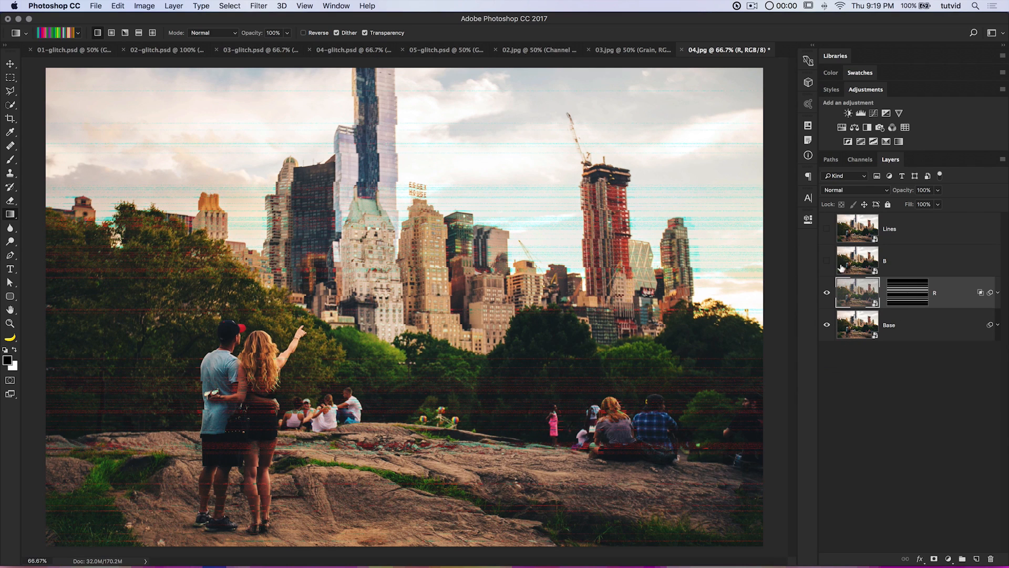
# - Show the B layer, load channel 02 as a selection and add a mask revealing those stripes on it
pyautogui.click(827, 261)
pyautogui.click(862, 263)
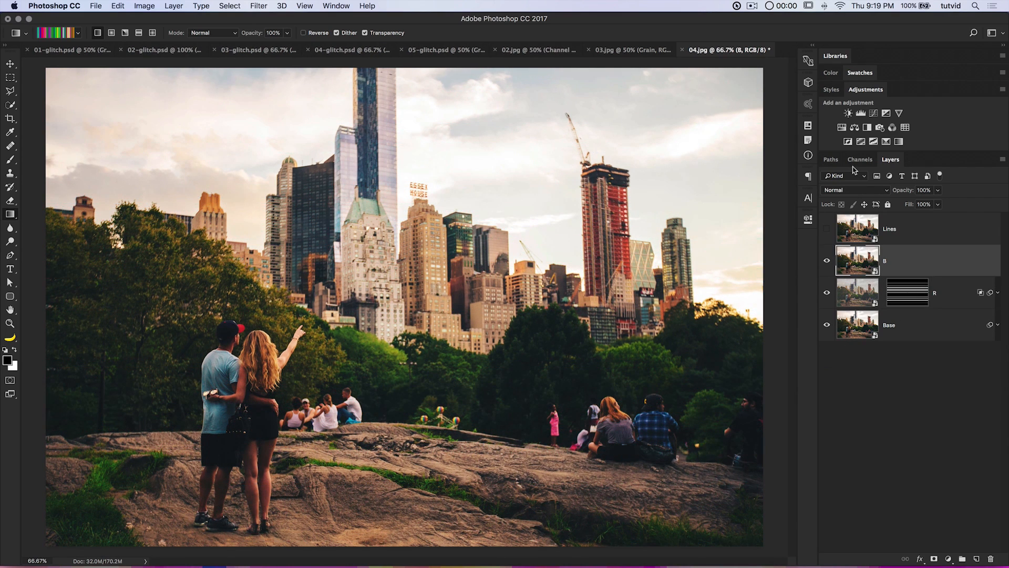
pyautogui.click(243, 6)
pyautogui.click(278, 224)
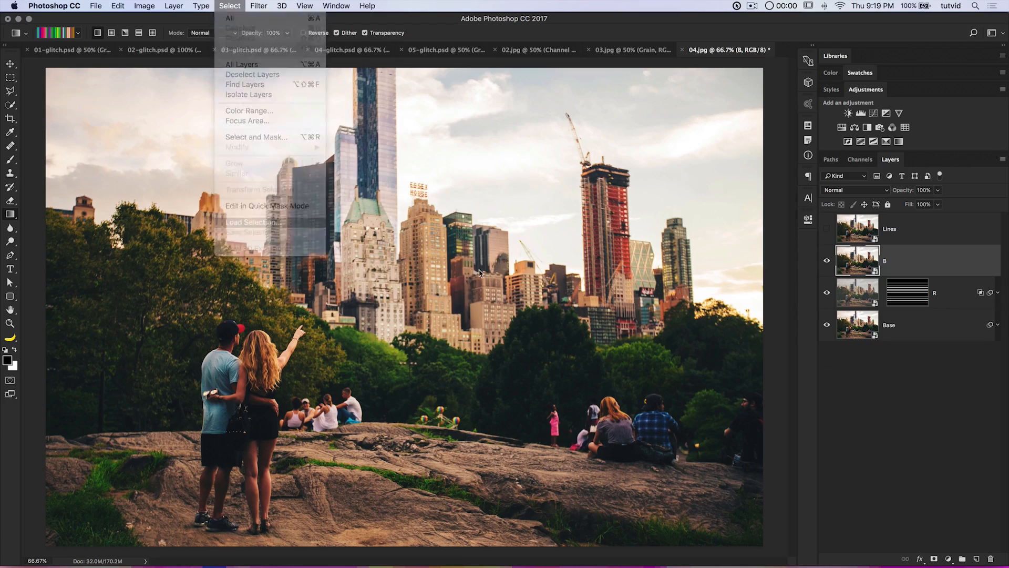
pyautogui.click(405, 234)
pyautogui.click(357, 257)
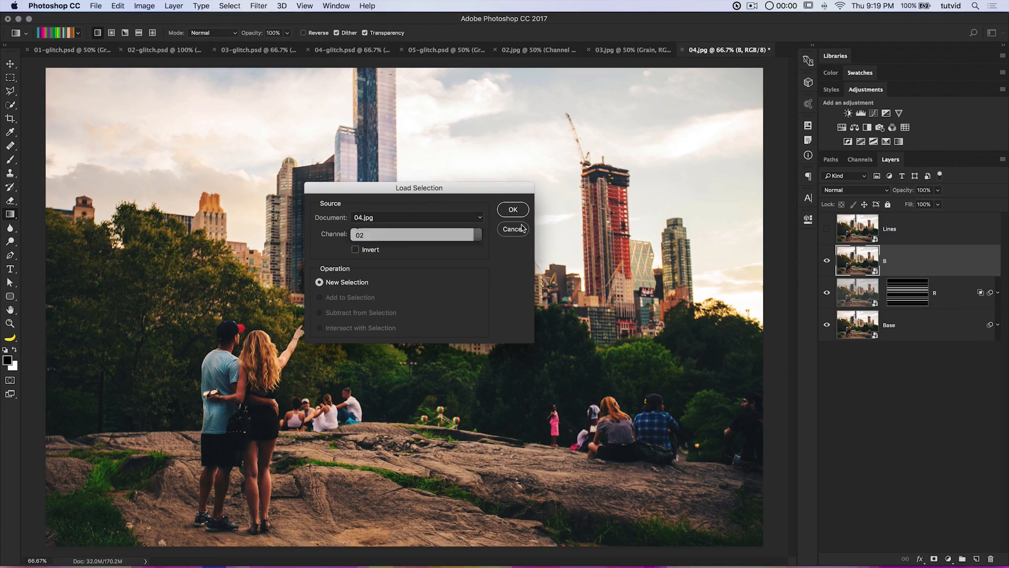
pyautogui.click(513, 211)
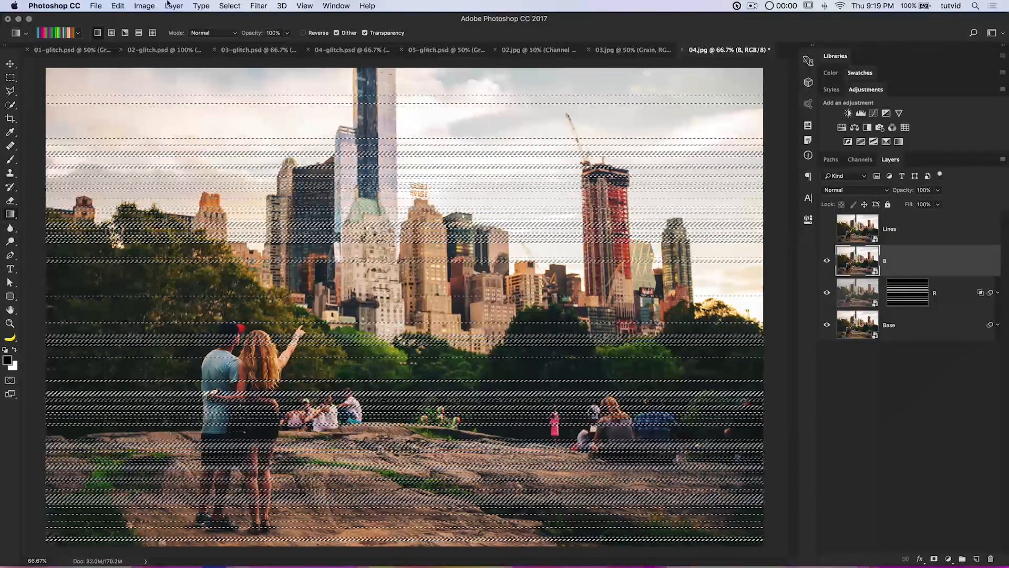
pyautogui.click(174, 5)
pyautogui.moveTo(211, 155)
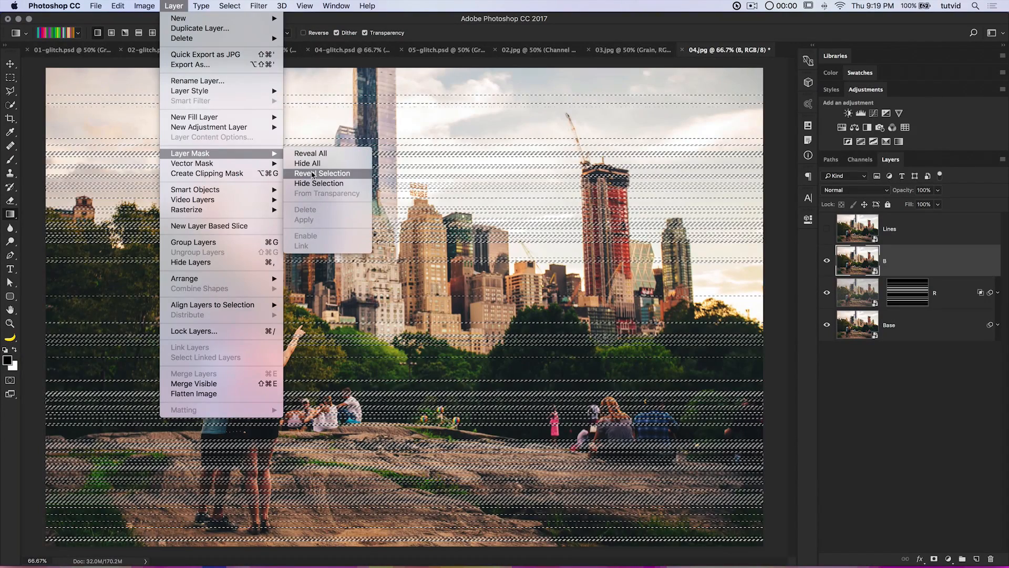
pyautogui.click(326, 173)
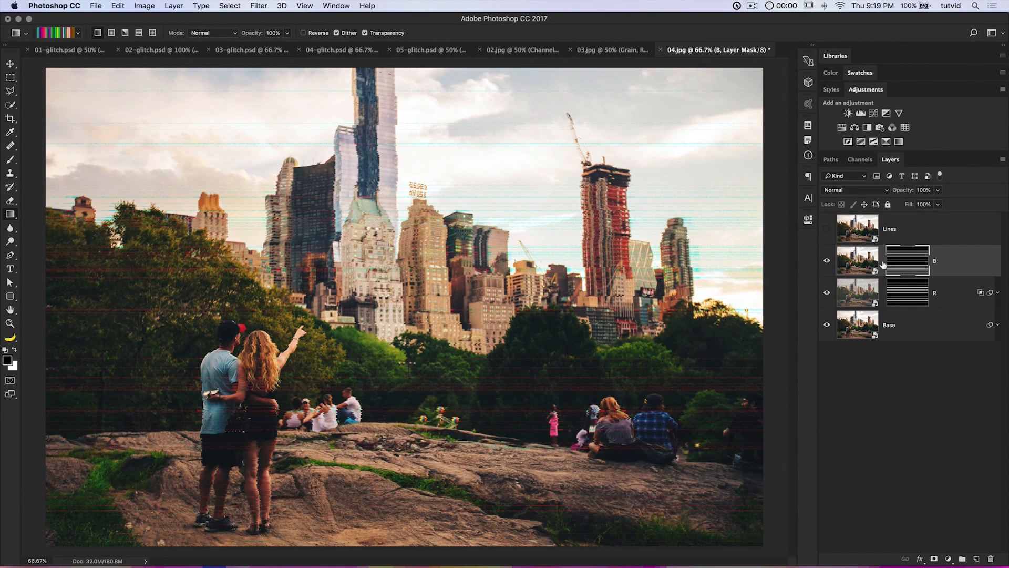
# - Transform the photo on the B layer and set its width to 101%, leaving the stripe mask fixed
pyautogui.click(857, 264)
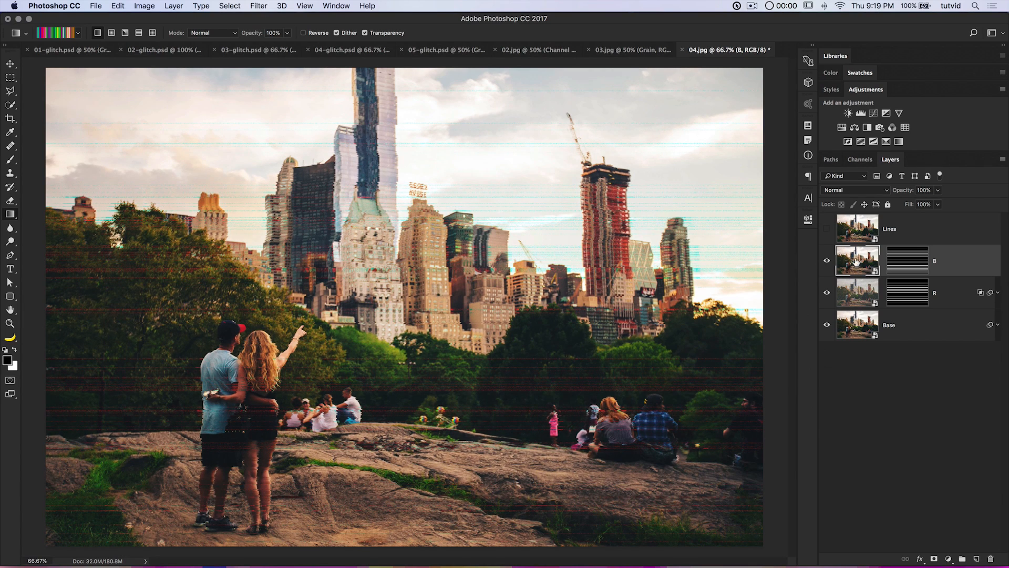
pyautogui.press('super+t')
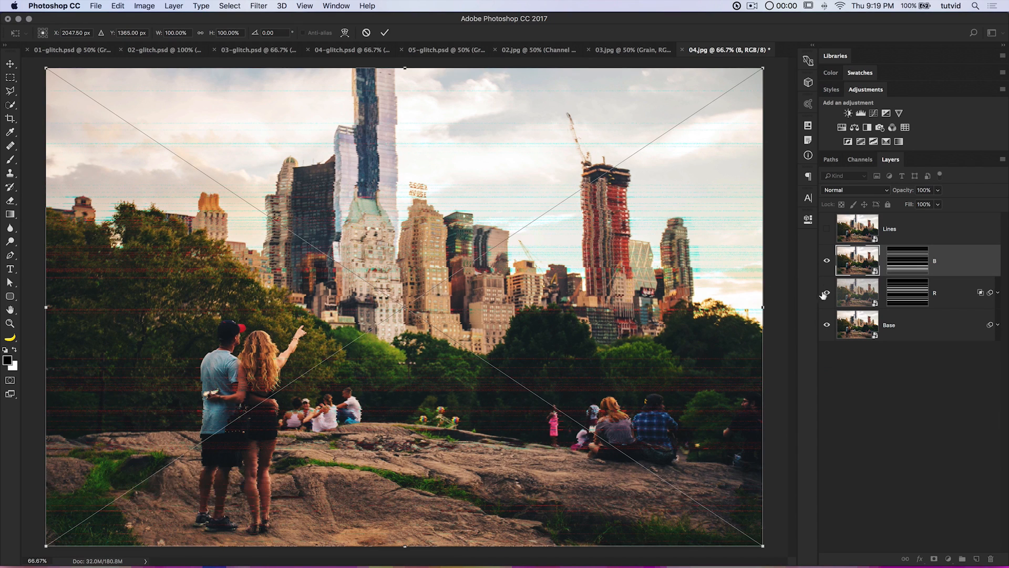
pyautogui.moveTo(767, 308); pyautogui.dragTo(779, 309)
pyautogui.click(171, 33)
pyautogui.write('101')
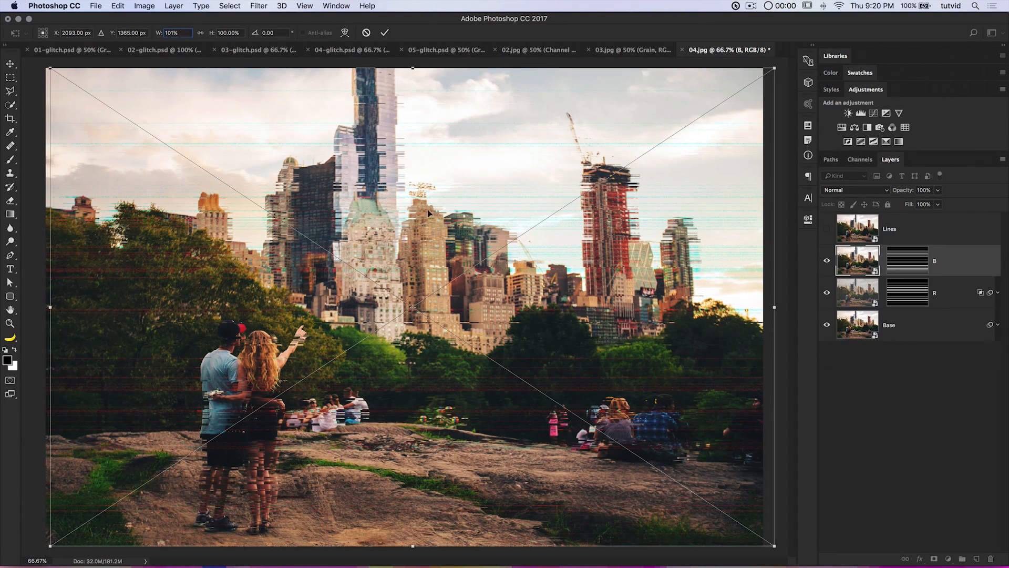
pyautogui.press('Return')
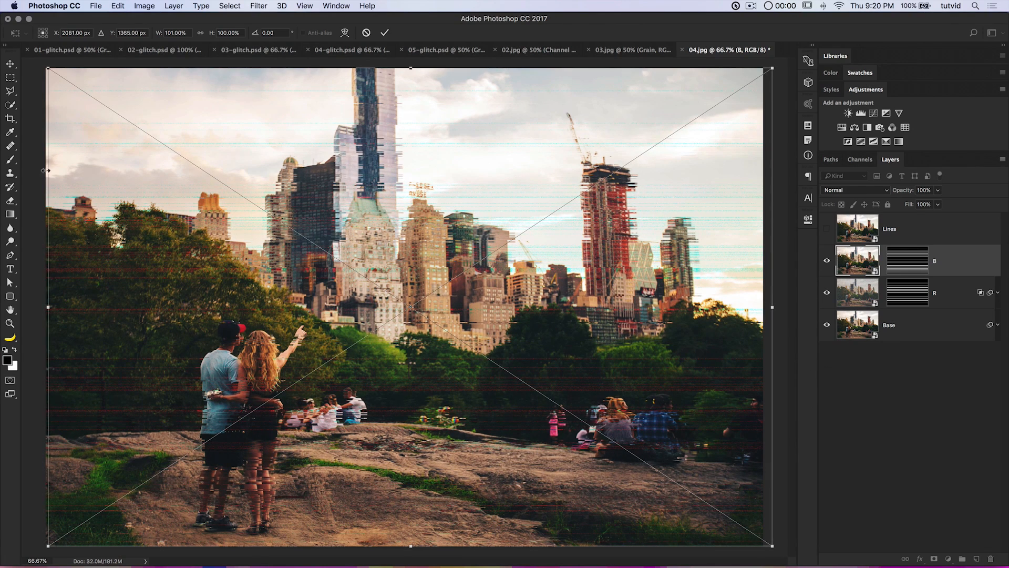
# - Nudge the stretched B photo left until its left edge meets the canvas edge, and apply the transform
pyautogui.press('Left')
pyautogui.press('Left')
pyautogui.press('Left')
pyautogui.press('Left')
pyautogui.press('Left')
pyautogui.press('Left')
pyautogui.press('Left')
pyautogui.press('Left')
pyautogui.press('Left')
pyautogui.press('Left')
pyautogui.press('Left')
pyautogui.press('Left')
pyautogui.press('Left')
pyautogui.press('Left')
pyautogui.press('Left')
pyautogui.press('Left')
pyautogui.press('Left')
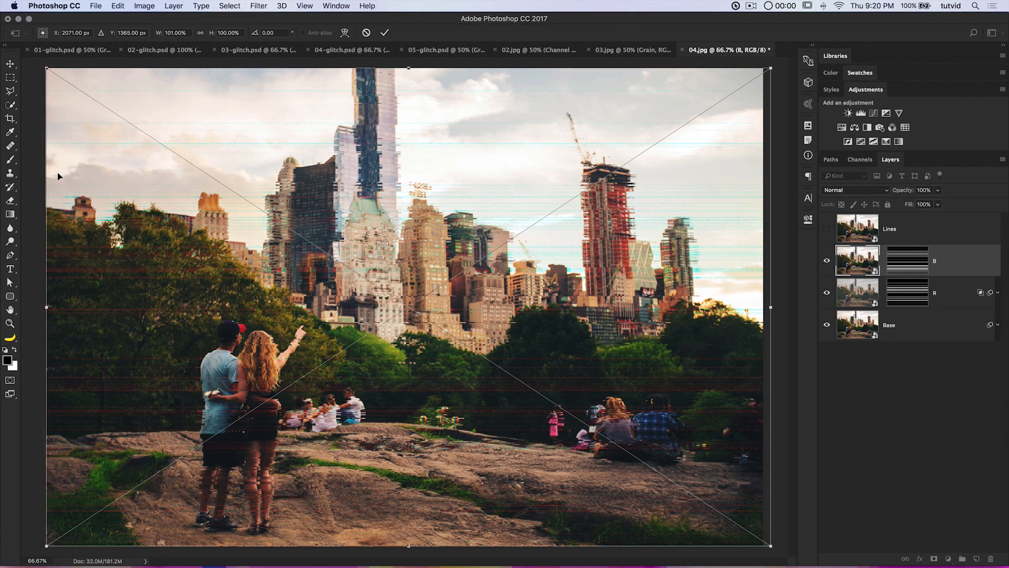
pyautogui.press('Left')
pyautogui.press('Left')
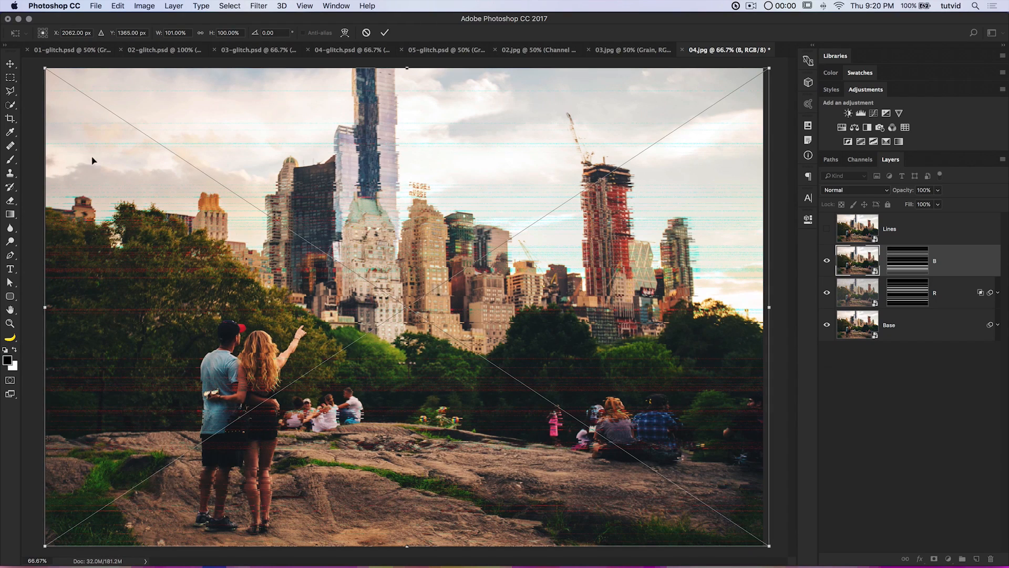
pyautogui.click(386, 32)
# - Restrict the B layer's blending to the blue channel by turning off red and green
pyautogui.doubleClick(956, 259)
pyautogui.click(593, 244)
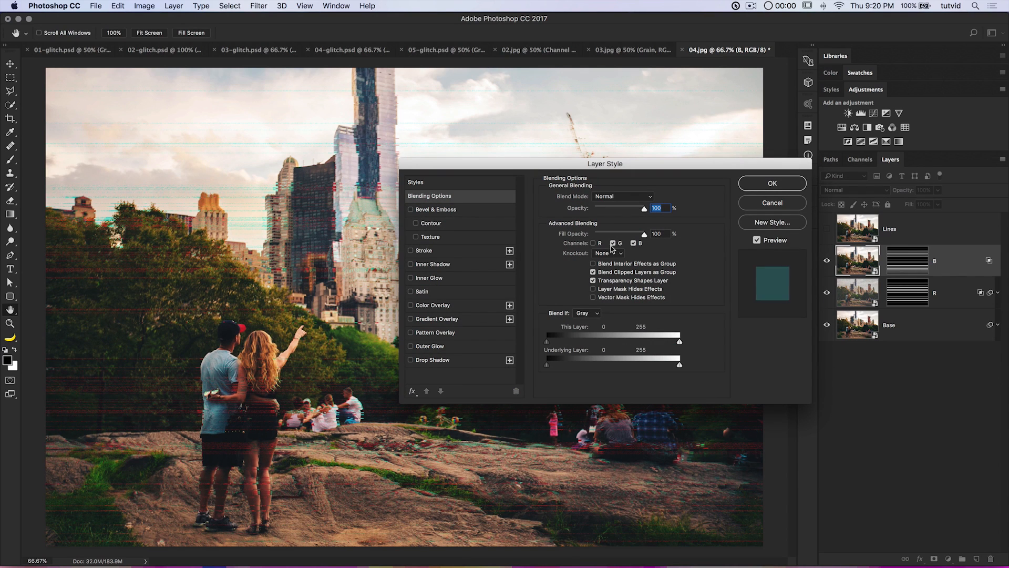
pyautogui.click(613, 243)
pyautogui.moveTo(620, 169); pyautogui.dragTo(631, 307)
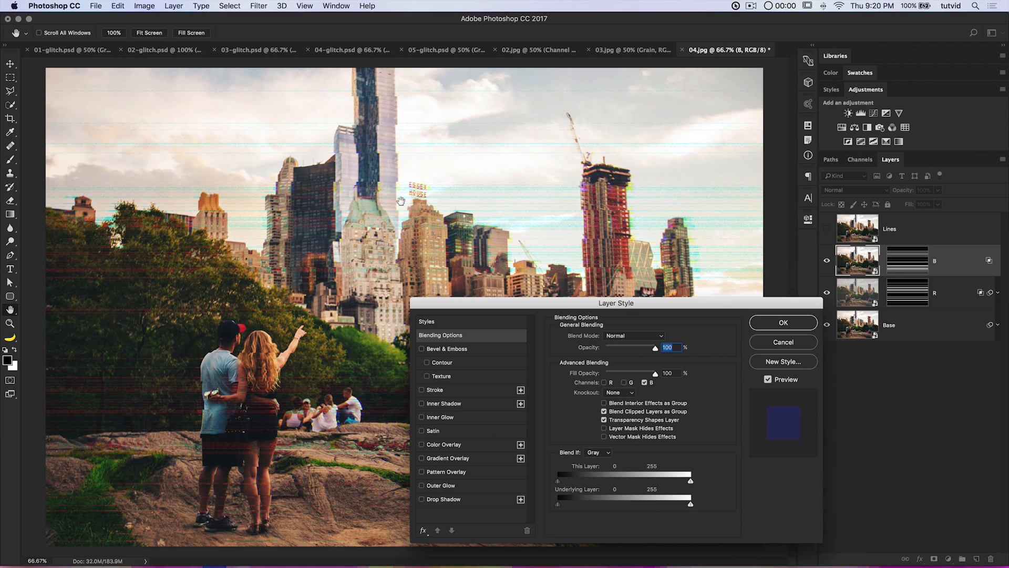
pyautogui.click(807, 325)
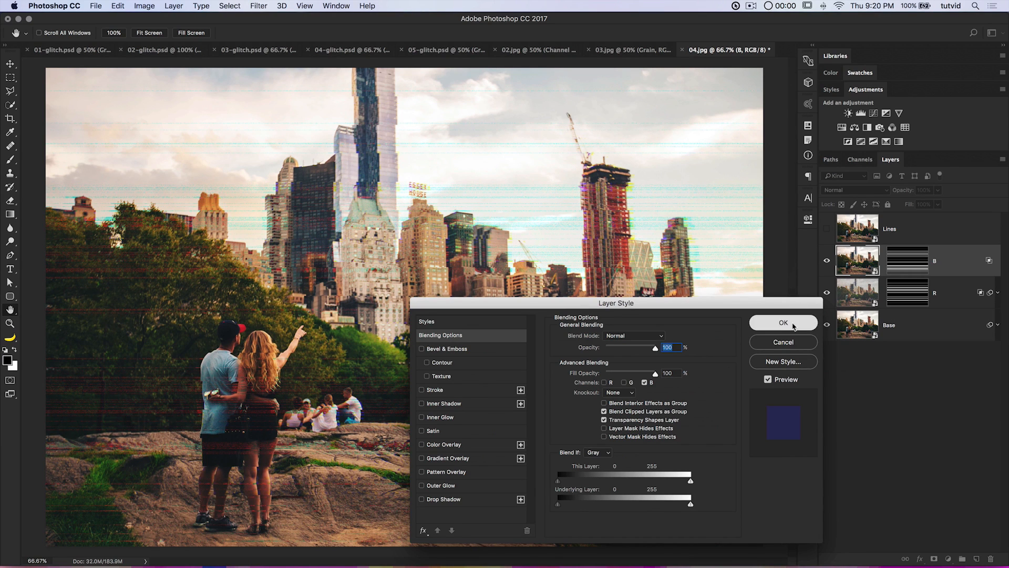
# - Add Gaussian, non-monochromatic noise to the B layer, trying stronger amounts before settling at about 21%
pyautogui.press('g')
pyautogui.click(259, 6)
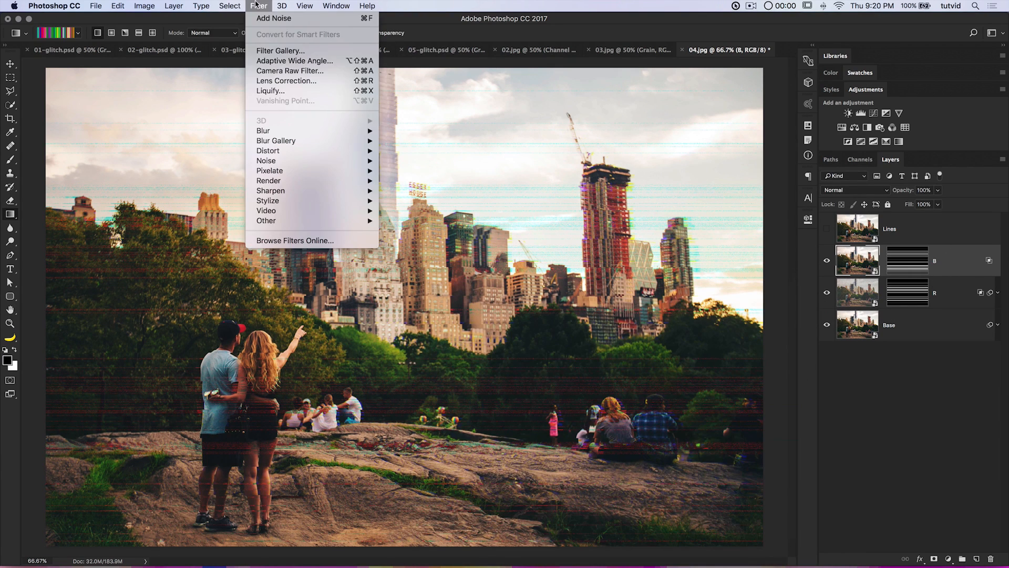
pyautogui.click(281, 20)
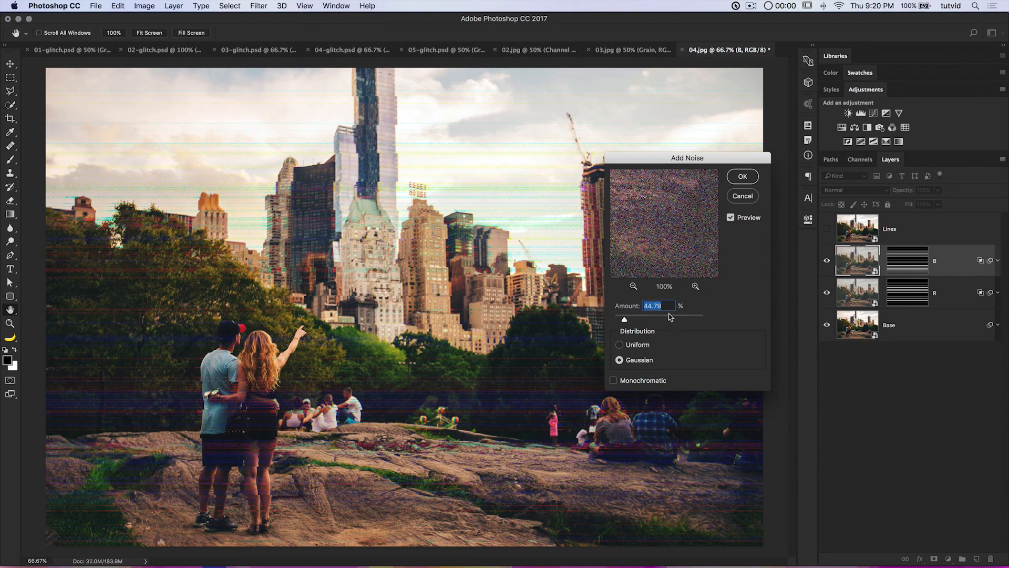
pyautogui.moveTo(625, 320); pyautogui.dragTo(657, 320)
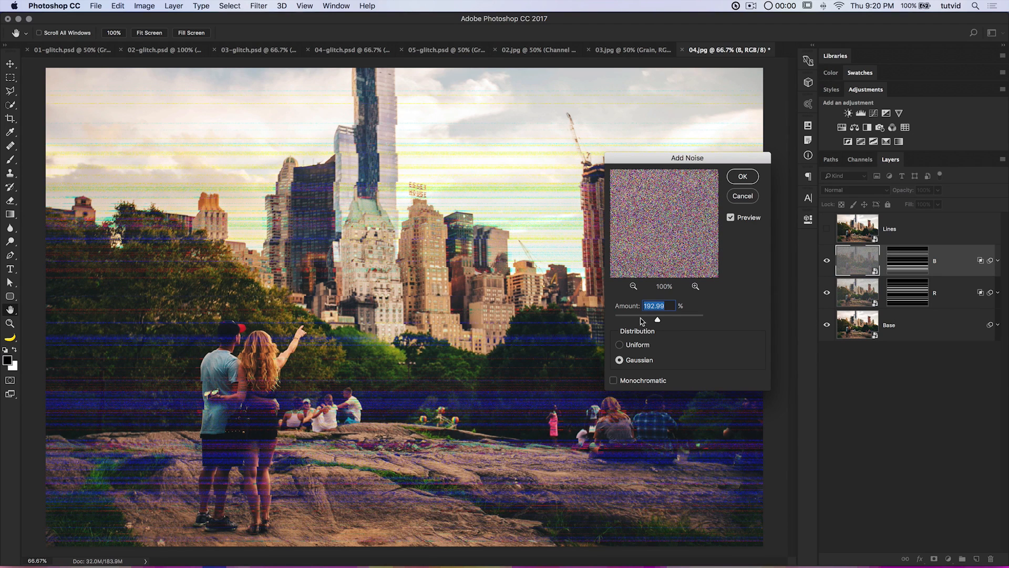
pyautogui.click(620, 320)
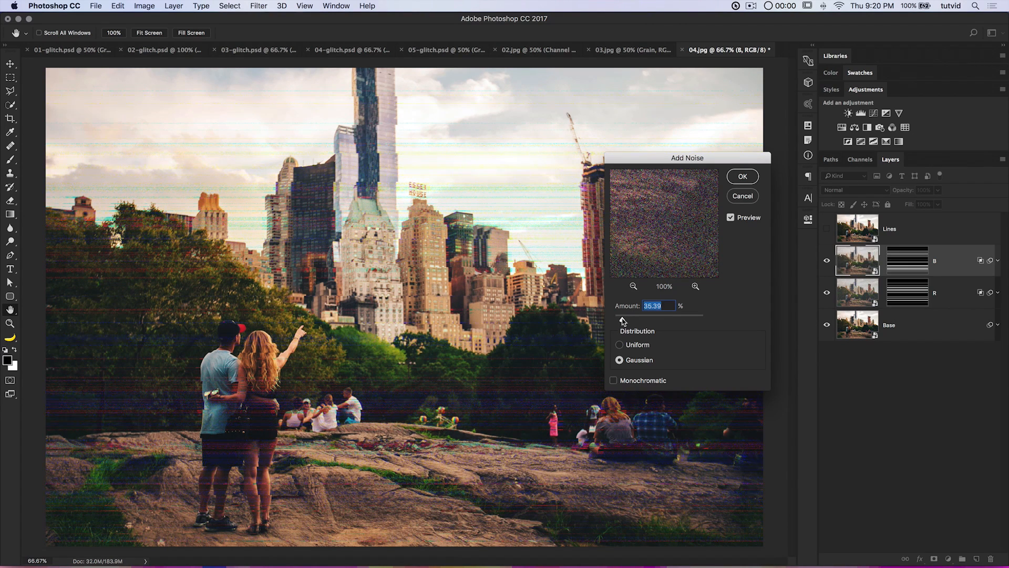
pyautogui.moveTo(619, 318); pyautogui.dragTo(619, 319)
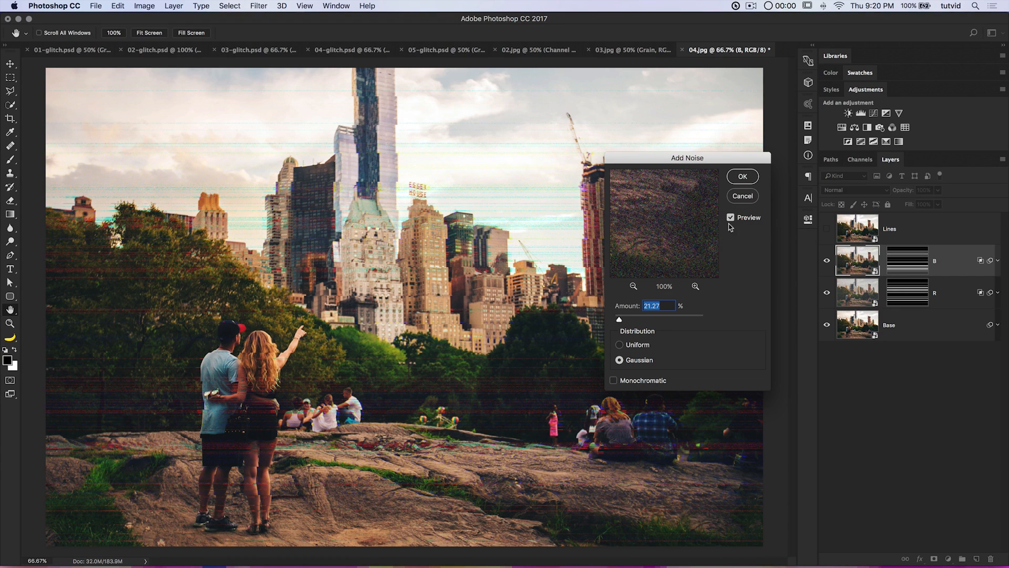
pyautogui.moveTo(626, 305); pyautogui.dragTo(620, 305)
pyautogui.click(744, 181)
# - Show the Lines layer and apply a Halftone Pattern to it with the Line type, size 6 and contrast 10
pyautogui.click(864, 225)
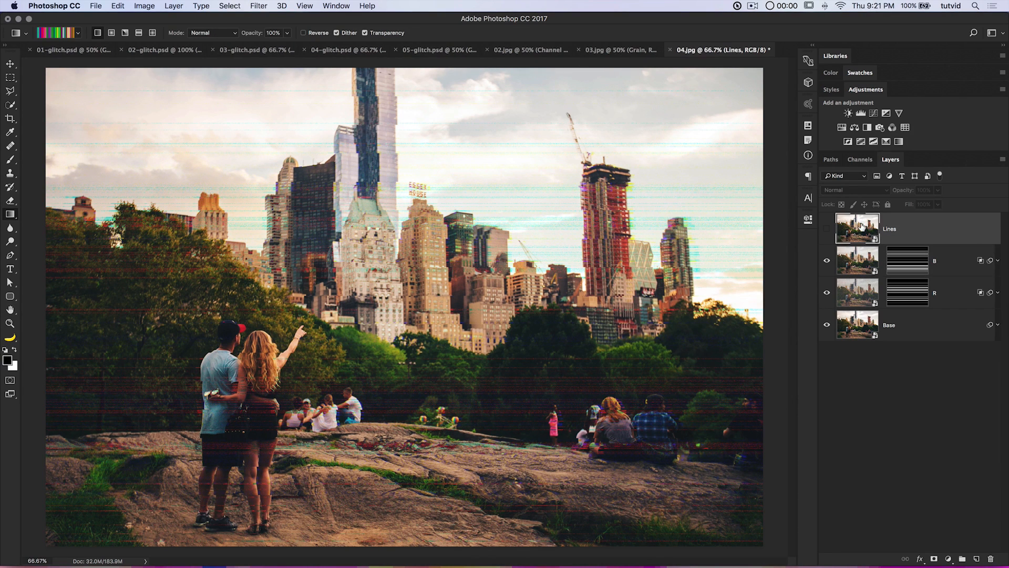
pyautogui.click(826, 230)
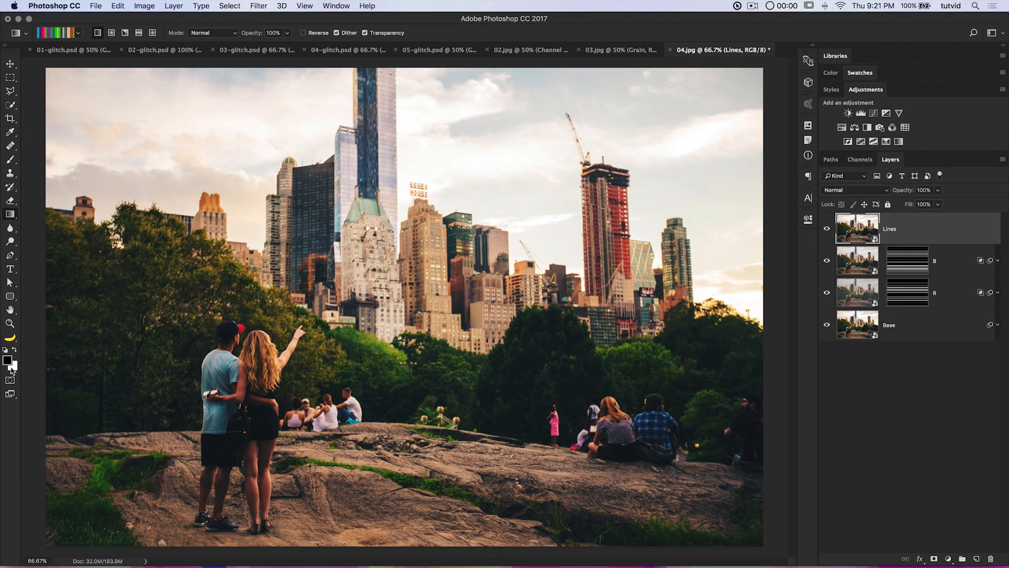
pyautogui.click(259, 6)
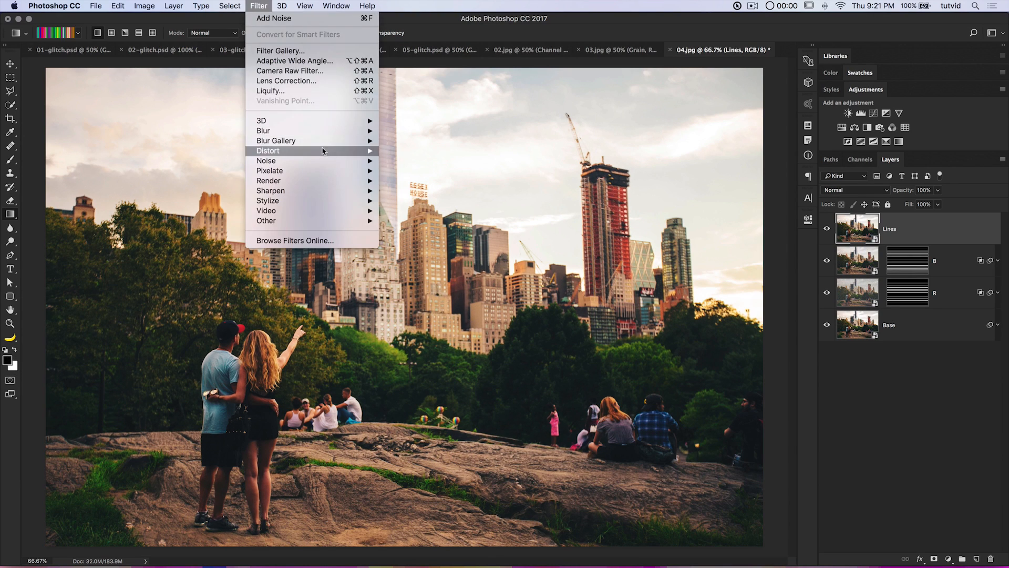
pyautogui.click(283, 52)
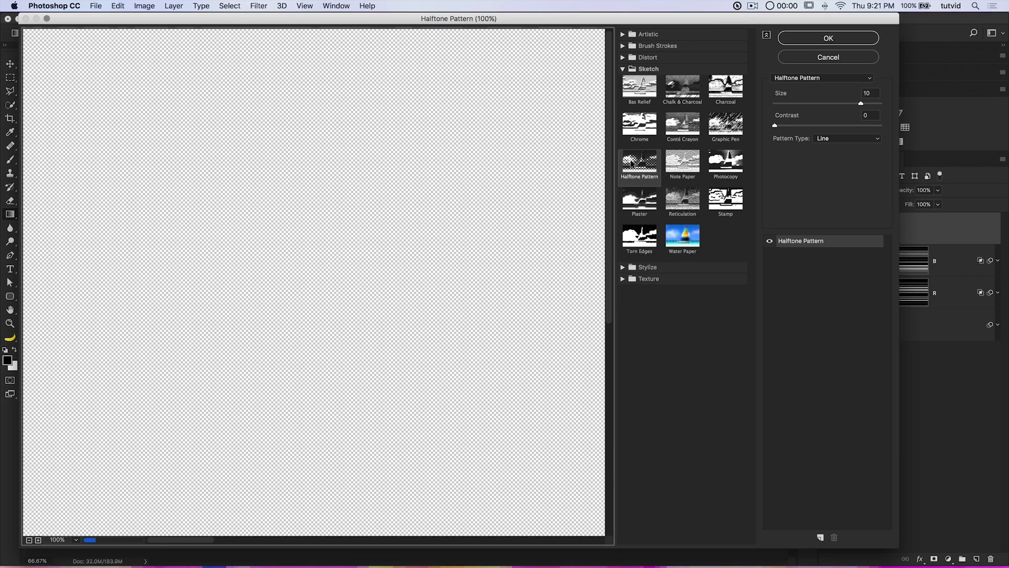
pyautogui.moveTo(861, 103); pyautogui.dragTo(831, 102)
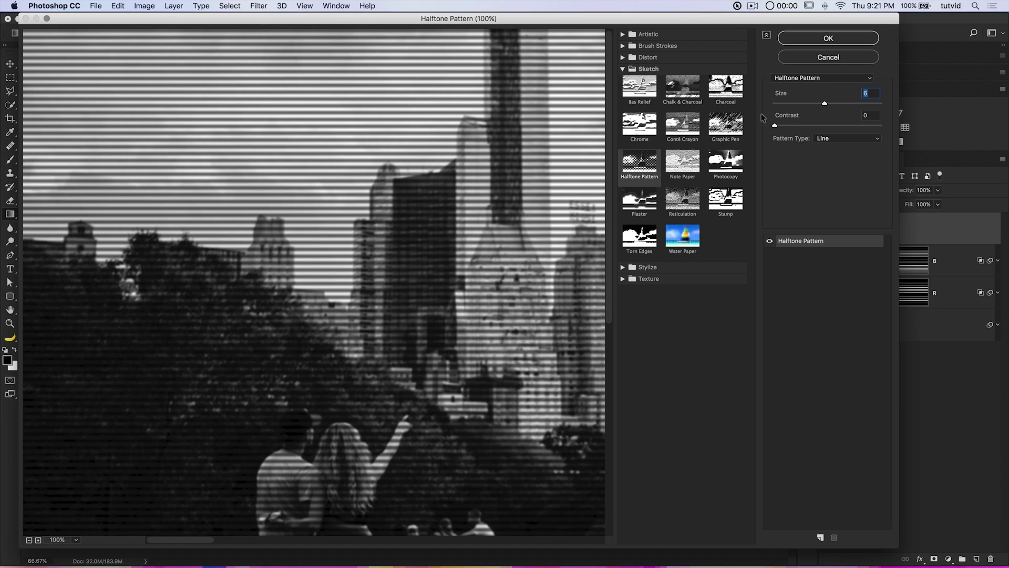
pyautogui.moveTo(775, 126); pyautogui.dragTo(796, 127)
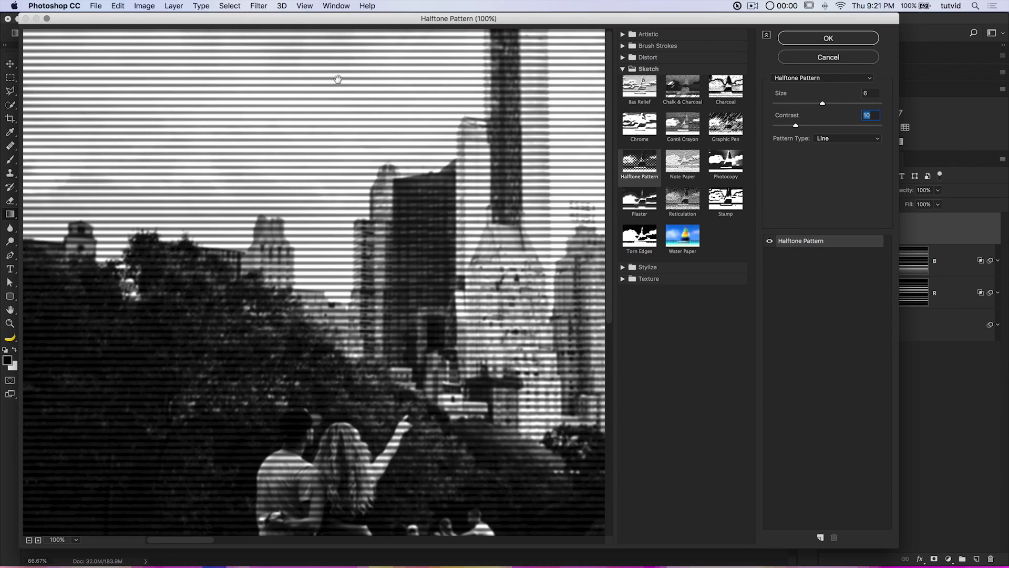
pyautogui.click(812, 36)
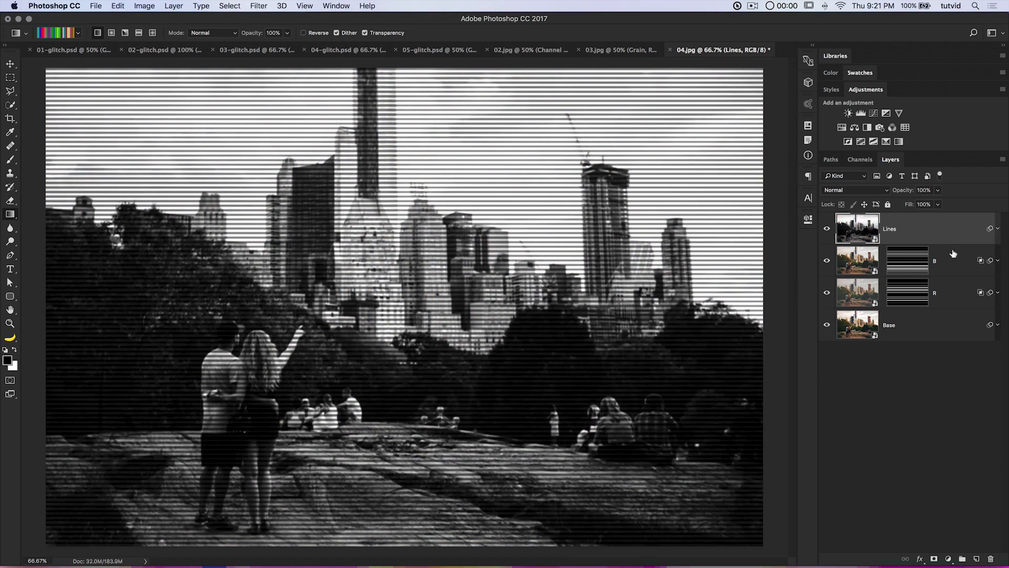
# - Set the Lines layer's blend mode to Screen and compare the image with the layer shown and hidden
pyautogui.click(855, 190)
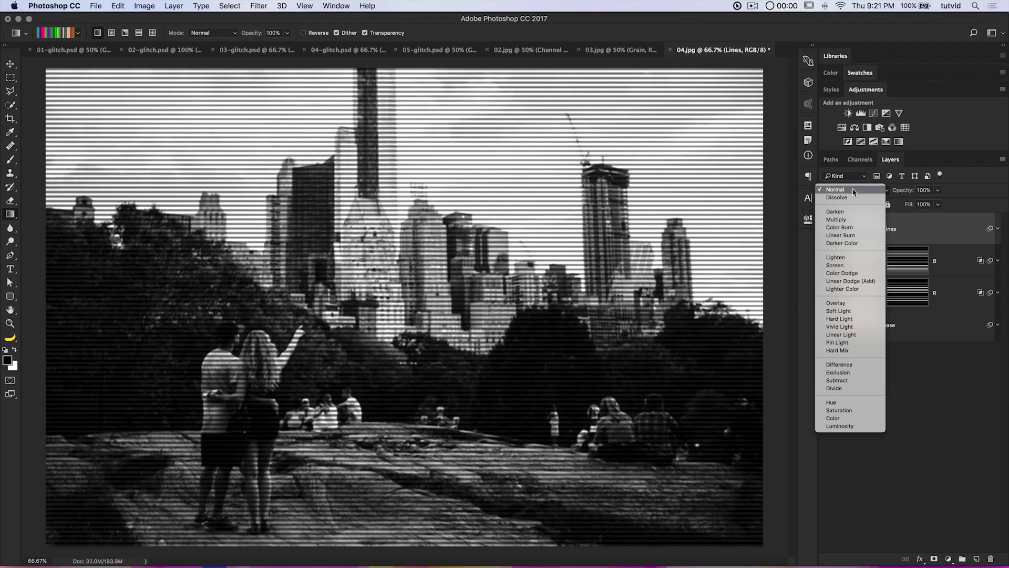
pyautogui.click(852, 266)
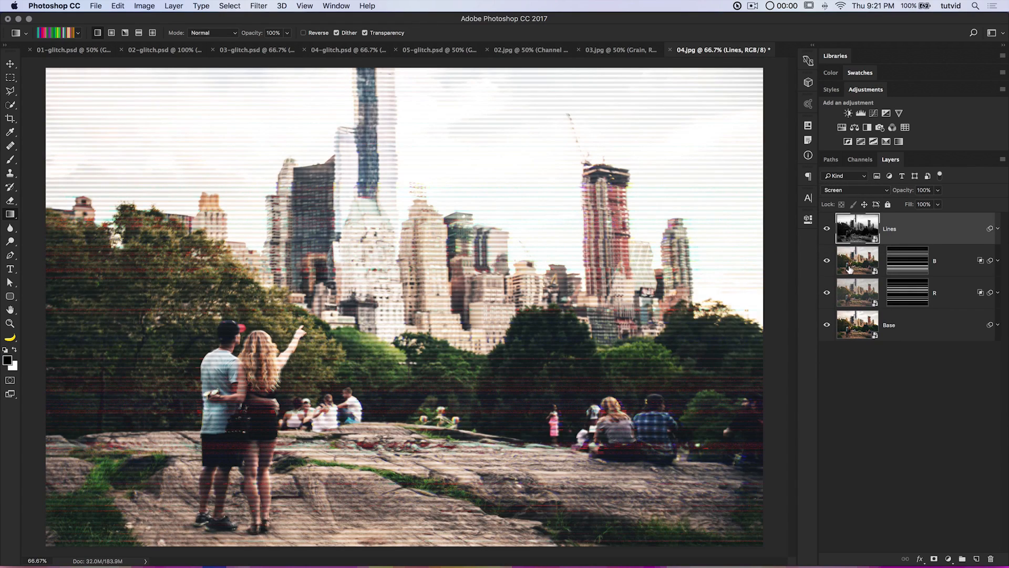
pyautogui.click(828, 229)
pyautogui.click(827, 229)
pyautogui.click(828, 229)
pyautogui.click(828, 229)
# - Lower the Lines layer's opacity to 21% and compare the image with and without the faint scan lines
pyautogui.moveTo(903, 190); pyautogui.dragTo(863, 191)
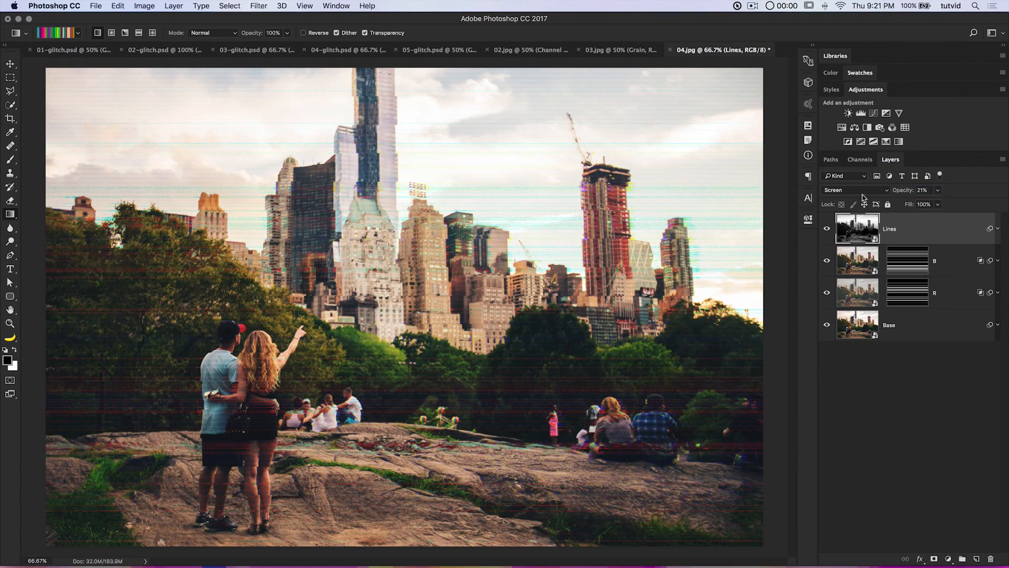
pyautogui.click(827, 229)
pyautogui.click(827, 229)
pyautogui.click(827, 229)
pyautogui.click(828, 229)
# - Add a Hue/Saturation adjustment above the Lines layer, setting Reds saturation to +28 and moderately raising the saturation of Yellows
pyautogui.click(842, 129)
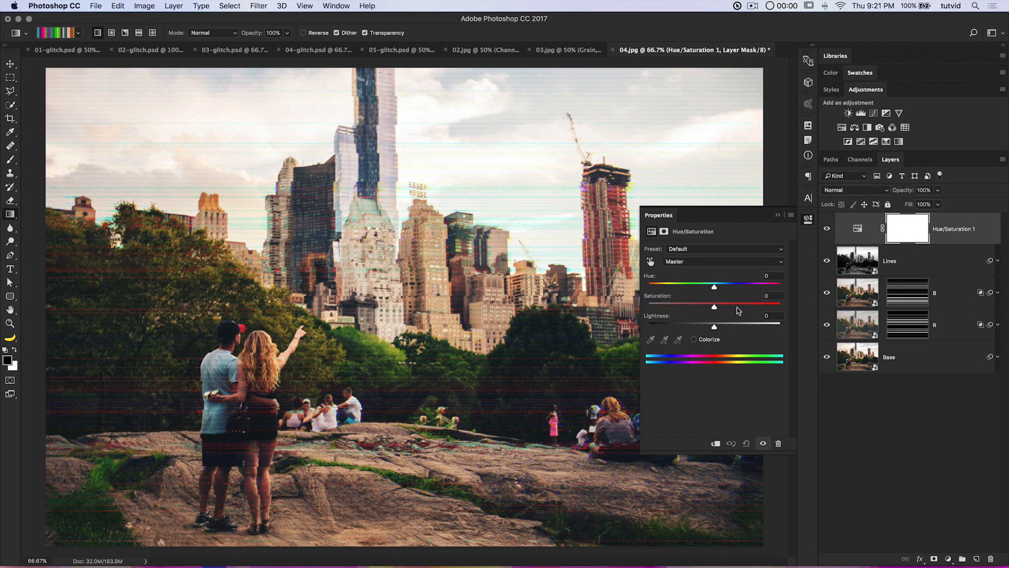
pyautogui.click(696, 265)
pyautogui.click(699, 271)
pyautogui.moveTo(715, 309); pyautogui.dragTo(733, 309)
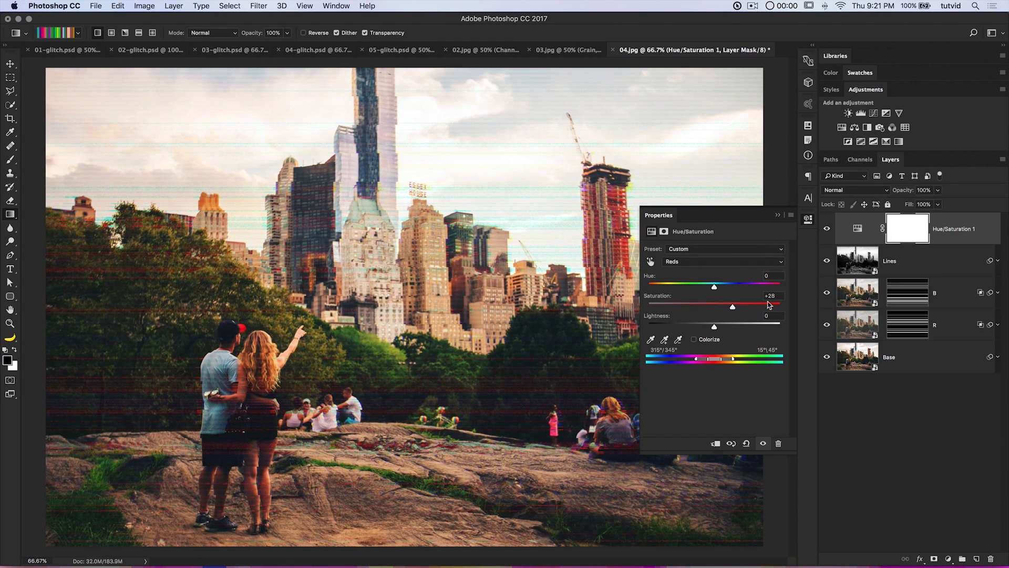
pyautogui.click(737, 261)
pyautogui.click(724, 270)
pyautogui.moveTo(715, 310); pyautogui.dragTo(730, 310)
pyautogui.click(808, 222)
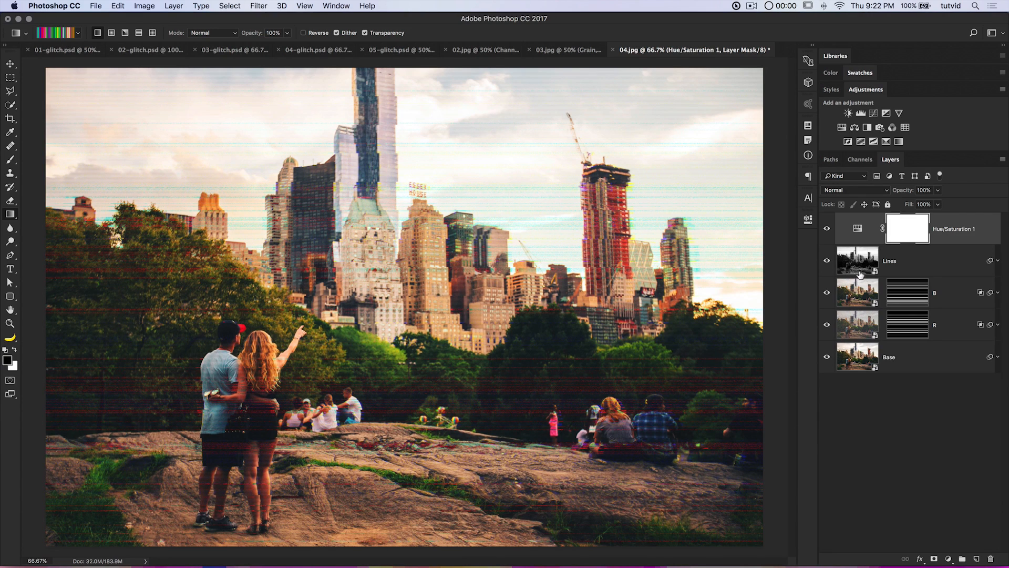
# - Add a Curves adjustment that fades the contrast, with black output raised to 23 and white output lowered to 221
pyautogui.click(873, 113)
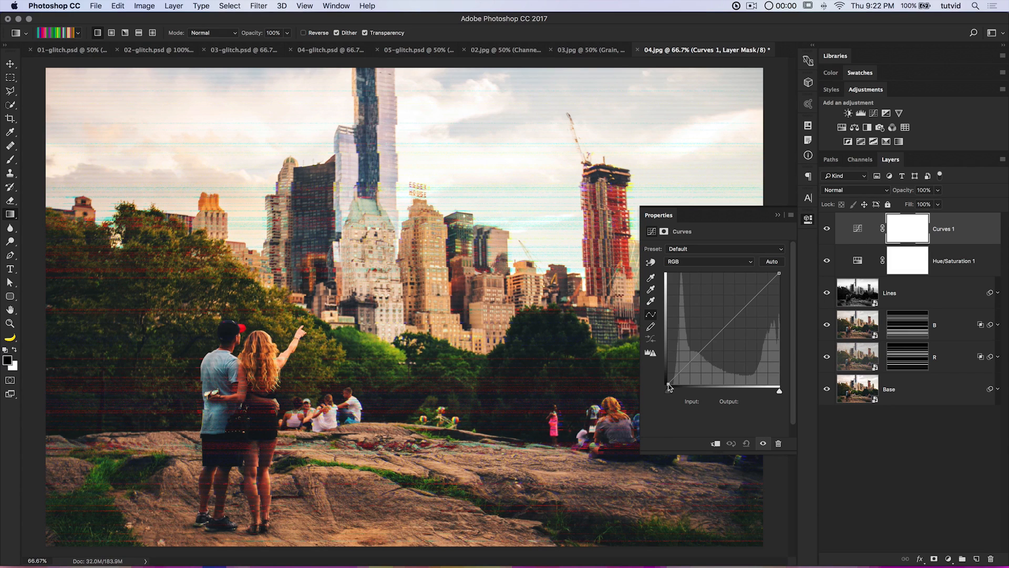
pyautogui.moveTo(668, 387); pyautogui.dragTo(659, 377)
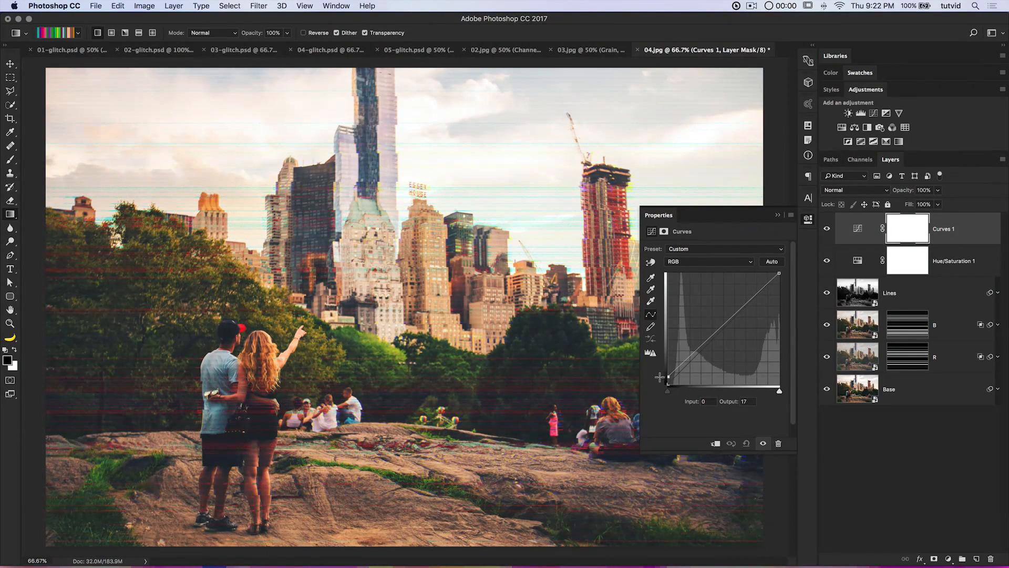
pyautogui.moveTo(778, 273); pyautogui.dragTo(783, 288)
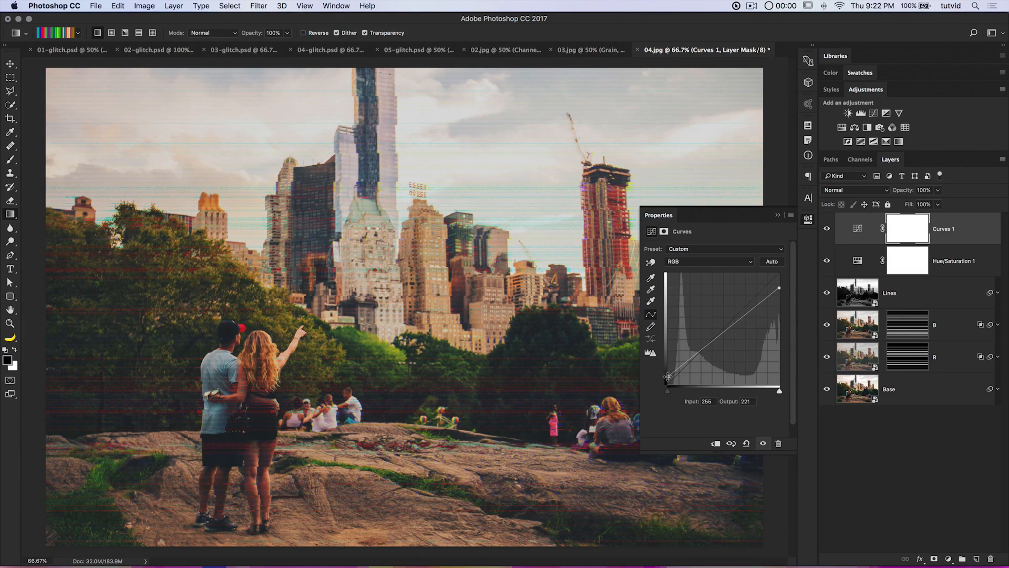
pyautogui.moveTo(667, 377); pyautogui.dragTo(667, 374)
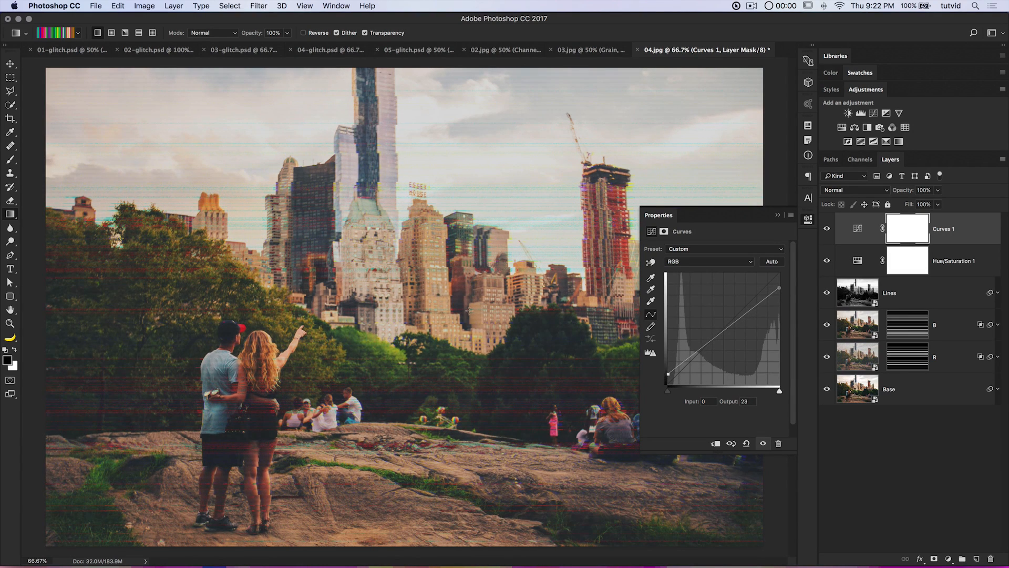
pyautogui.click(808, 218)
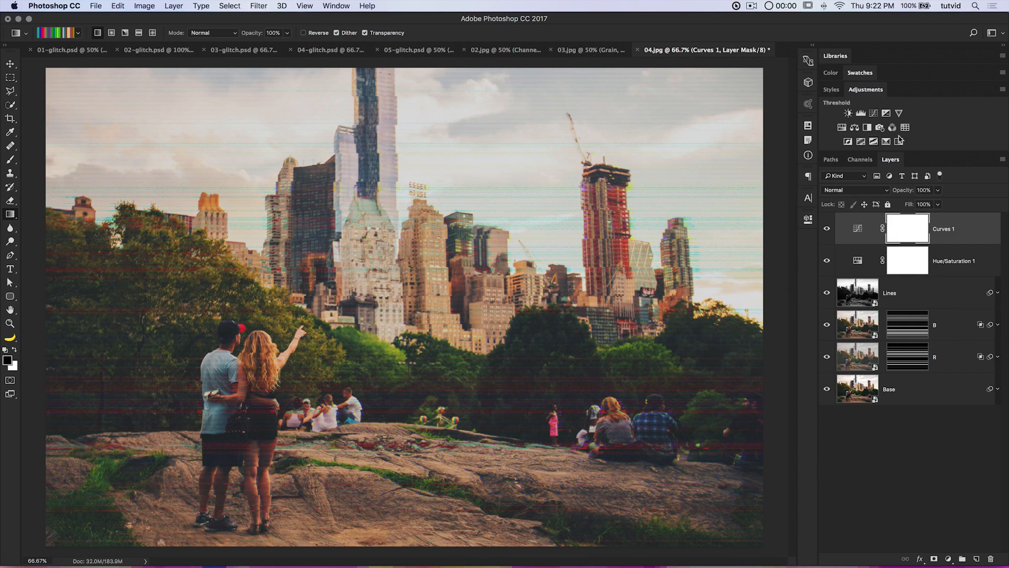
# - Add a Color Lookup adjustment above the Curves layer using the Crisp_Warm.look 3D LUT
pyautogui.click(905, 129)
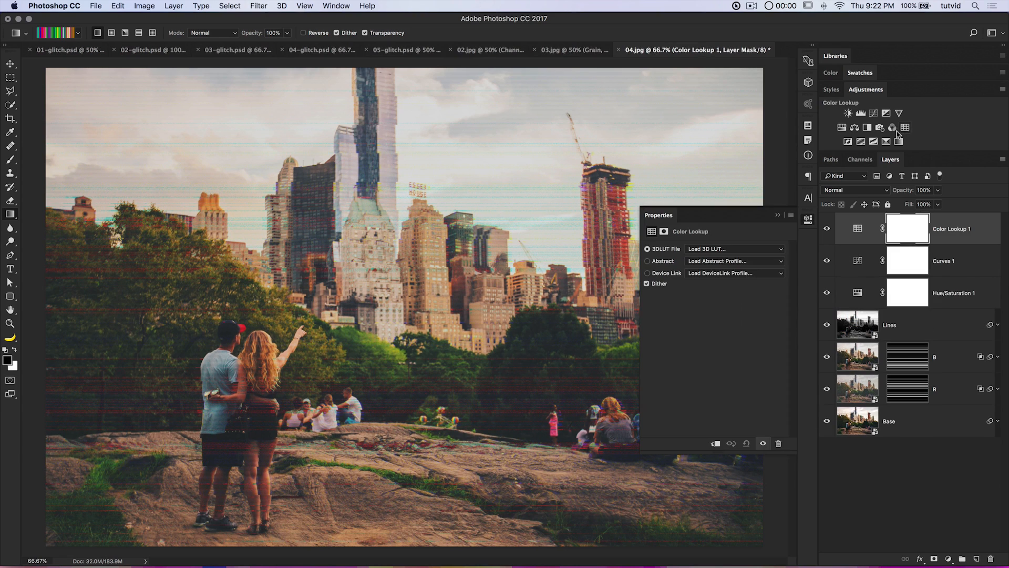
pyautogui.click(726, 250)
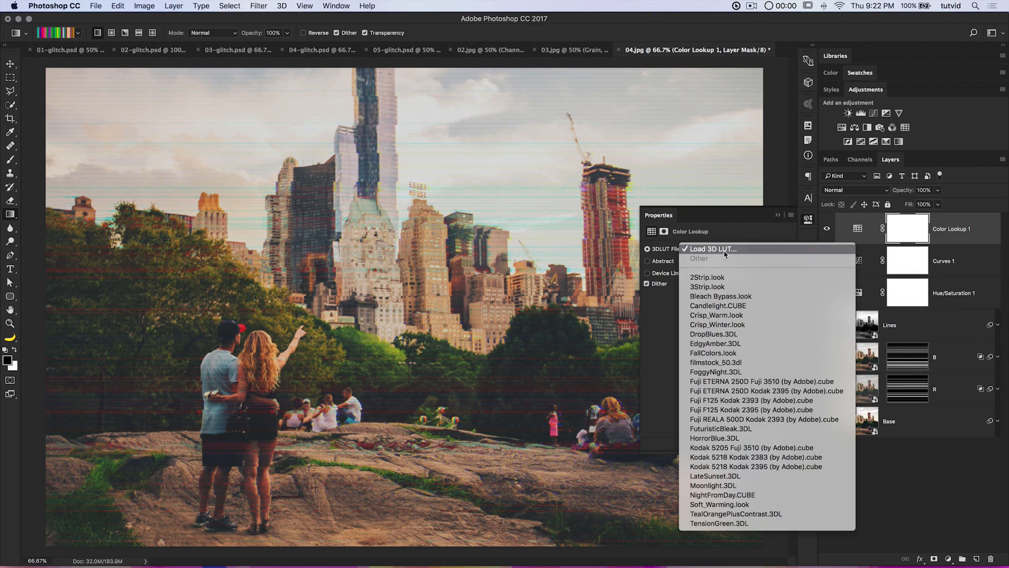
pyautogui.click(721, 316)
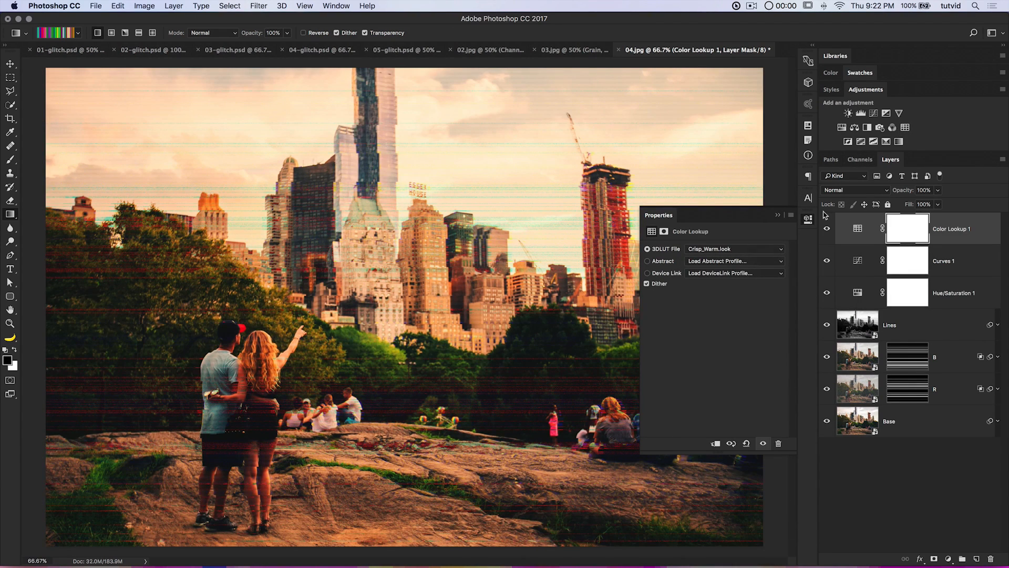
# - Lower the Color Lookup layer's opacity to 45%
pyautogui.click(808, 221)
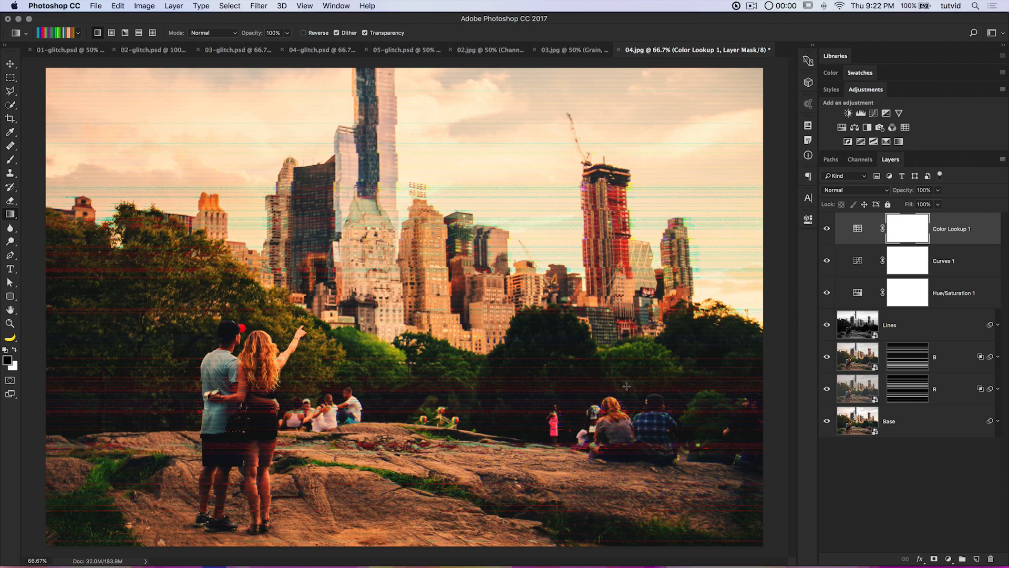
pyautogui.moveTo(908, 191); pyautogui.dragTo(874, 192)
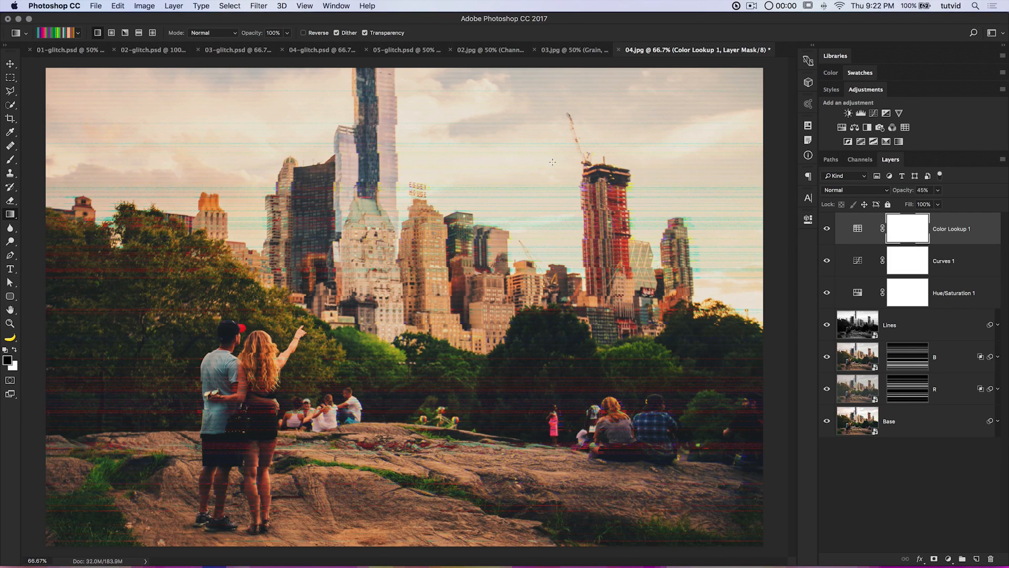
# - Copy the Grain layer from 03.jpg to the top of 04.jpg's layer stack and set its opacity to 48%
pyautogui.click(566, 47)
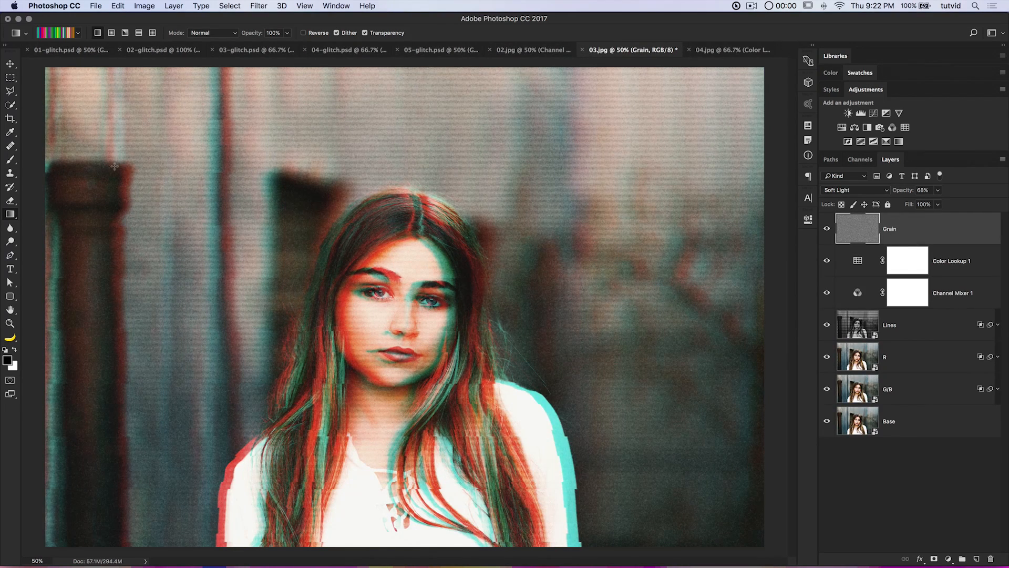
pyautogui.click(12, 64)
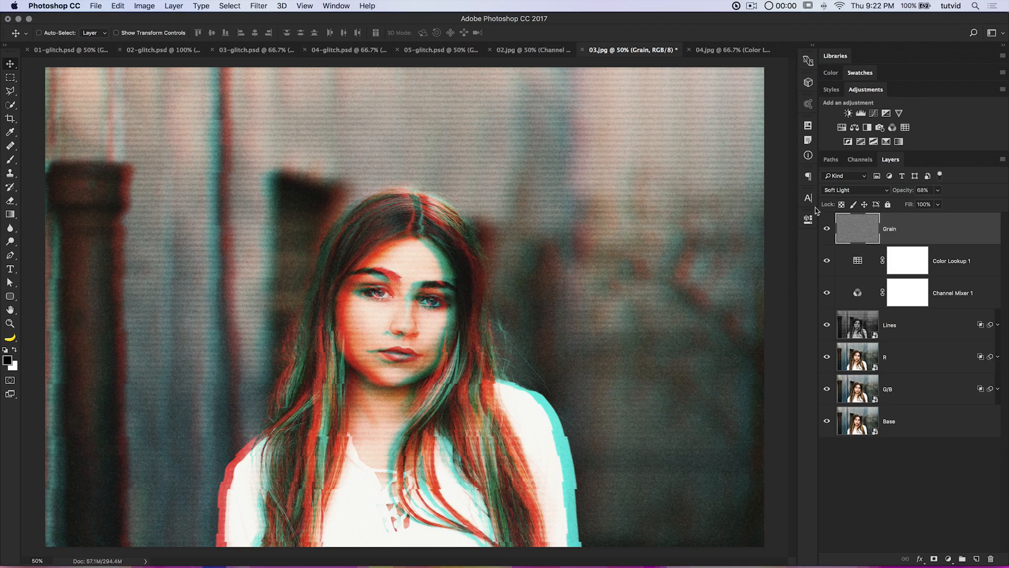
pyautogui.click(713, 51)
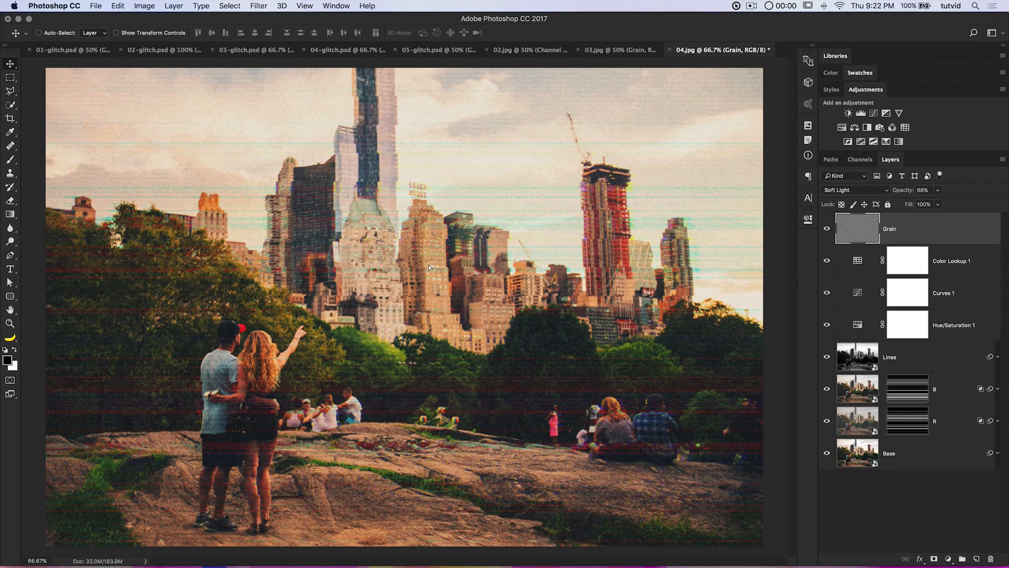
pyautogui.moveTo(902, 192); pyautogui.dragTo(901, 193)
# - Switch to Finder and open 05.jpg in Adobe Photoshop CC 2017
pyautogui.press('super+Tab')
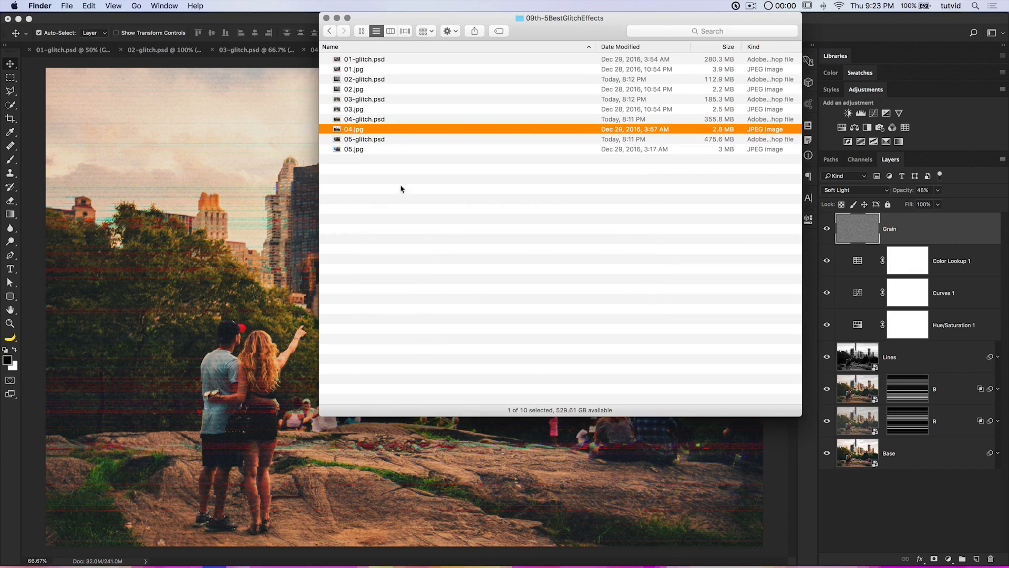
pyautogui.click(380, 150)
pyautogui.rightClick(379, 149)
pyautogui.moveTo(400, 160)
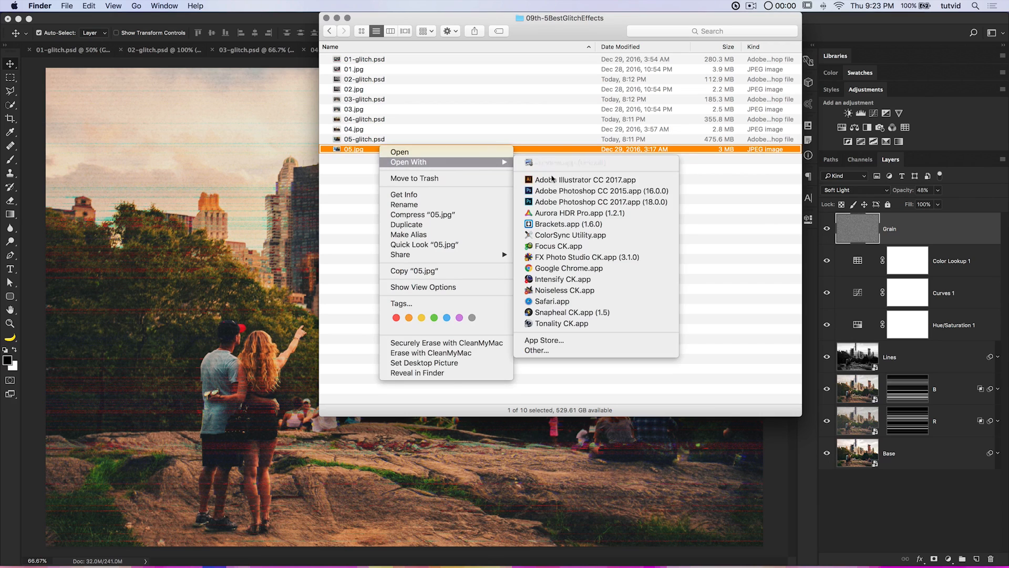
pyautogui.click(557, 205)
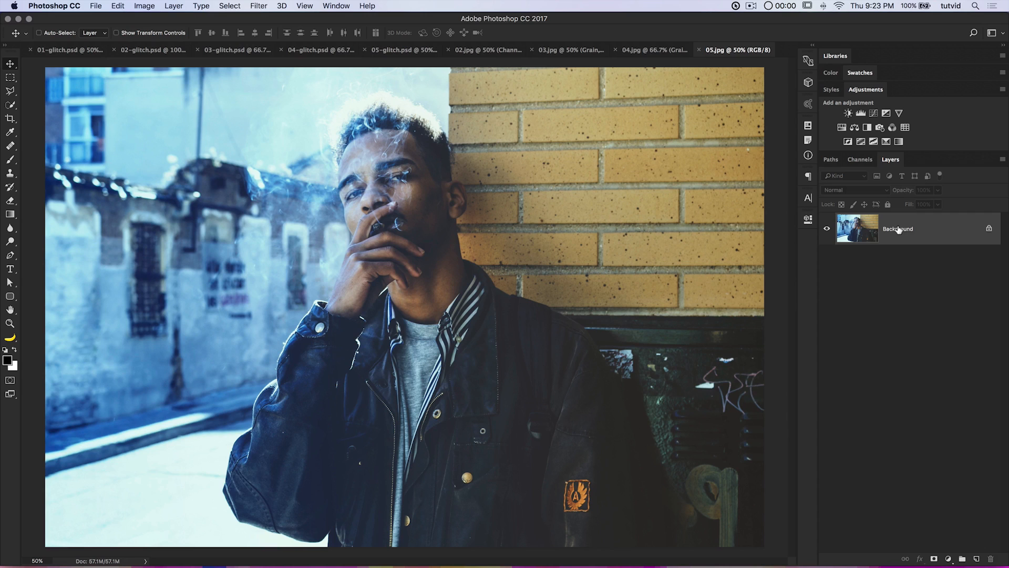
# - Duplicate the Background layer three times
pyautogui.press('super+j')
pyautogui.press('super+j')
pyautogui.press('super+j')
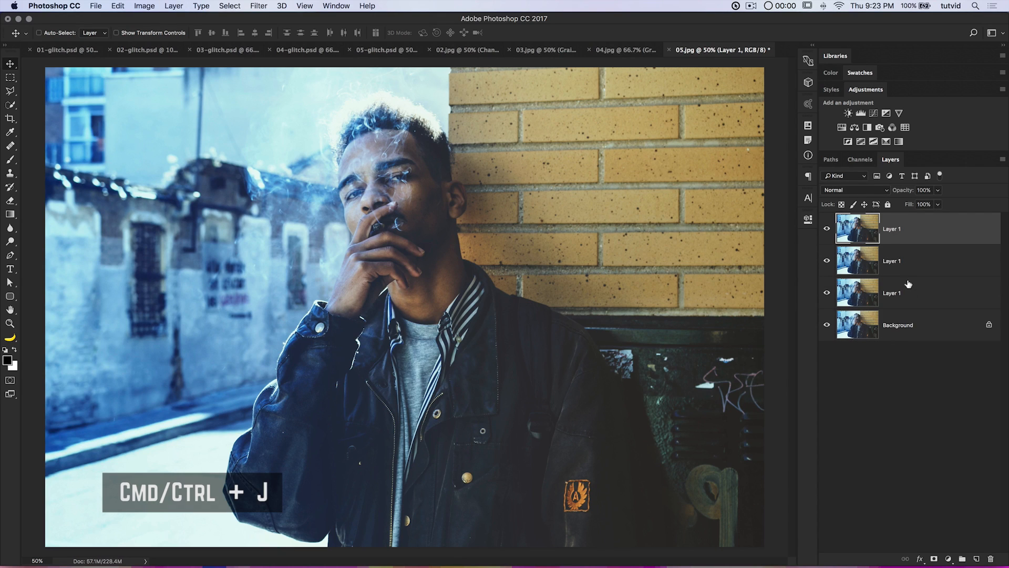
# - Name and order the three copies above the Background as Yellow on top, Magenta in the middle and Cyan underneath
pyautogui.doubleClick(890, 230)
pyautogui.write('Magenta')
pyautogui.press('Return')
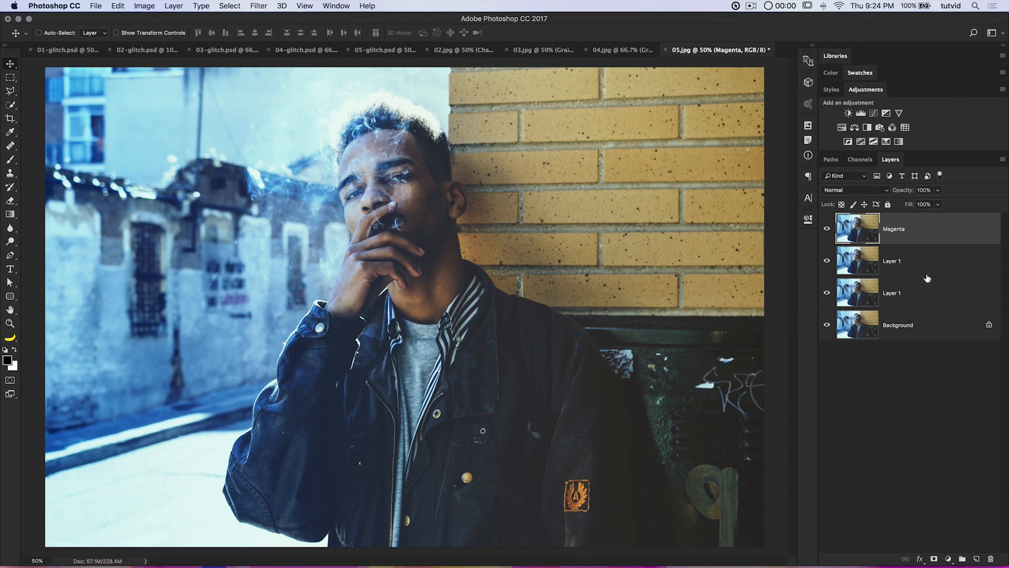
pyautogui.moveTo(900, 234); pyautogui.dragTo(910, 269)
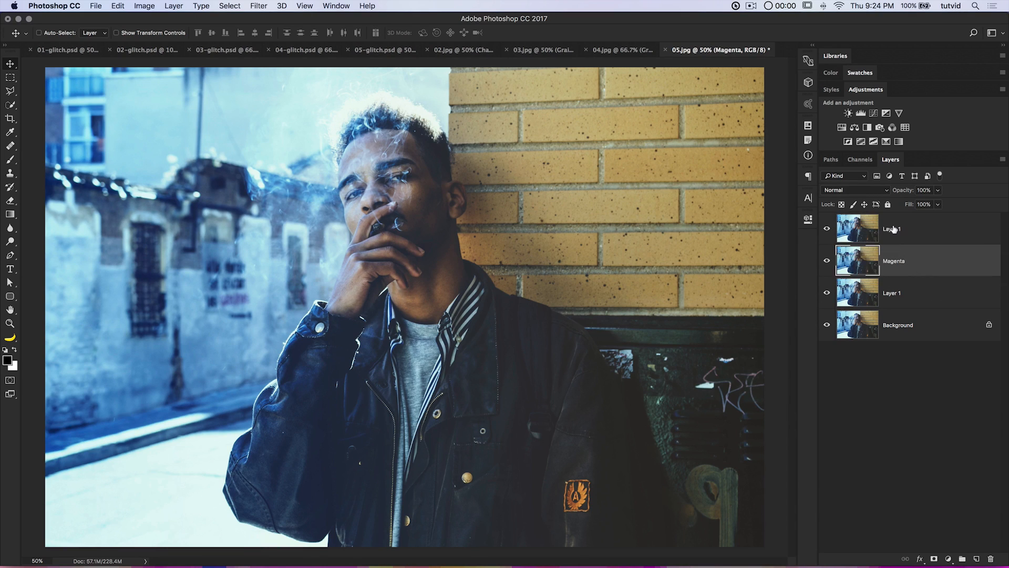
pyautogui.doubleClick(894, 229)
pyautogui.write('Y')
pyautogui.press('Return')
pyautogui.doubleClick(891, 293)
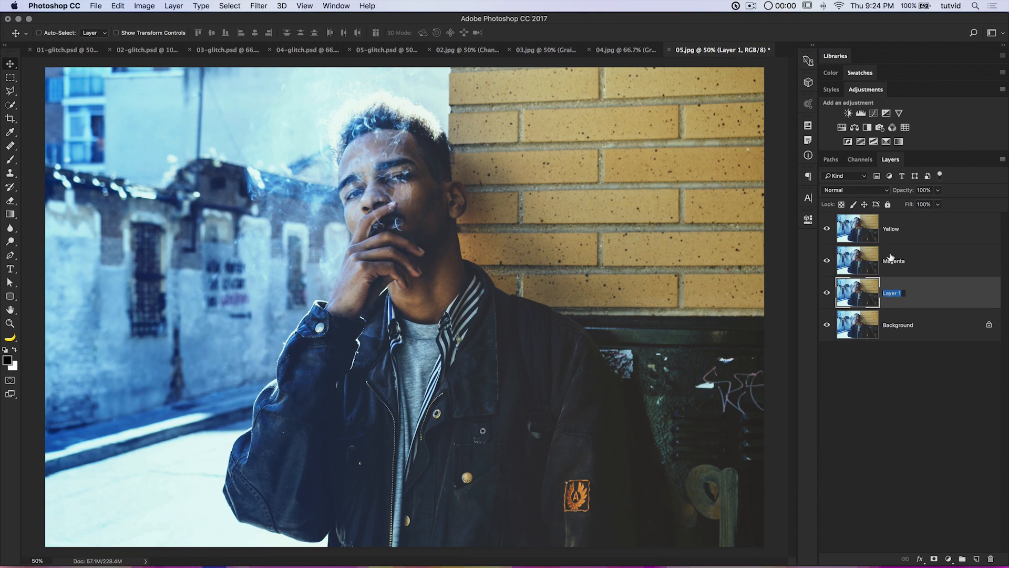
pyautogui.write('Cyan')
pyautogui.press('Return')
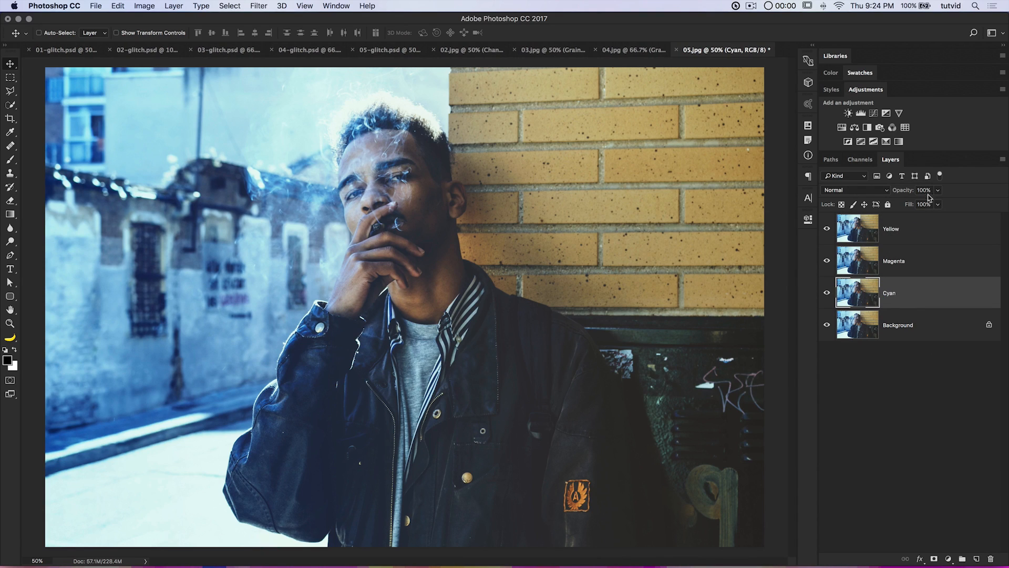
# - Hide the three color layers and add a Black & White adjustment at 65% opacity directly above the Background
pyautogui.click(903, 327)
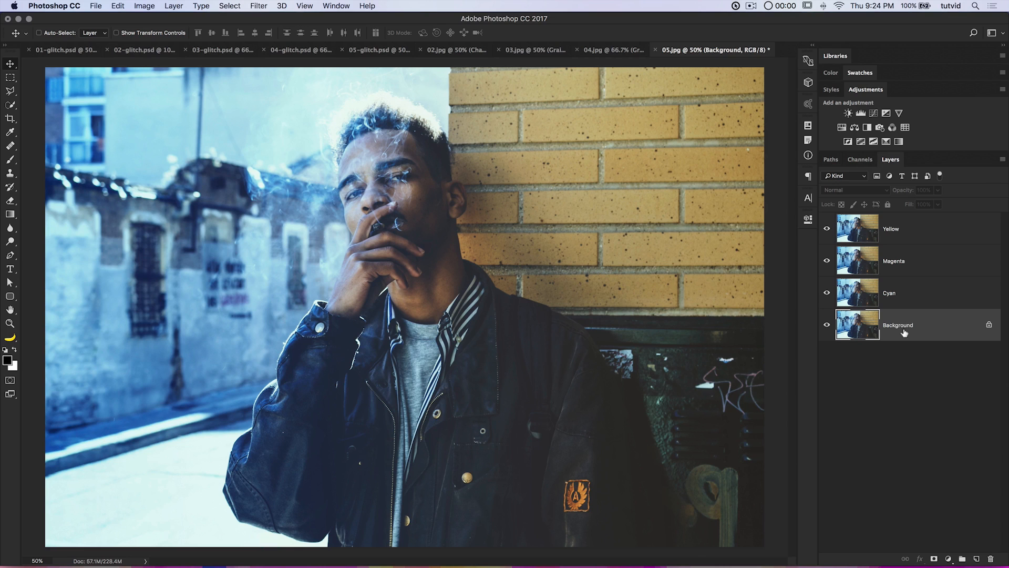
pyautogui.moveTo(826, 293); pyautogui.dragTo(826, 228)
pyautogui.click(867, 128)
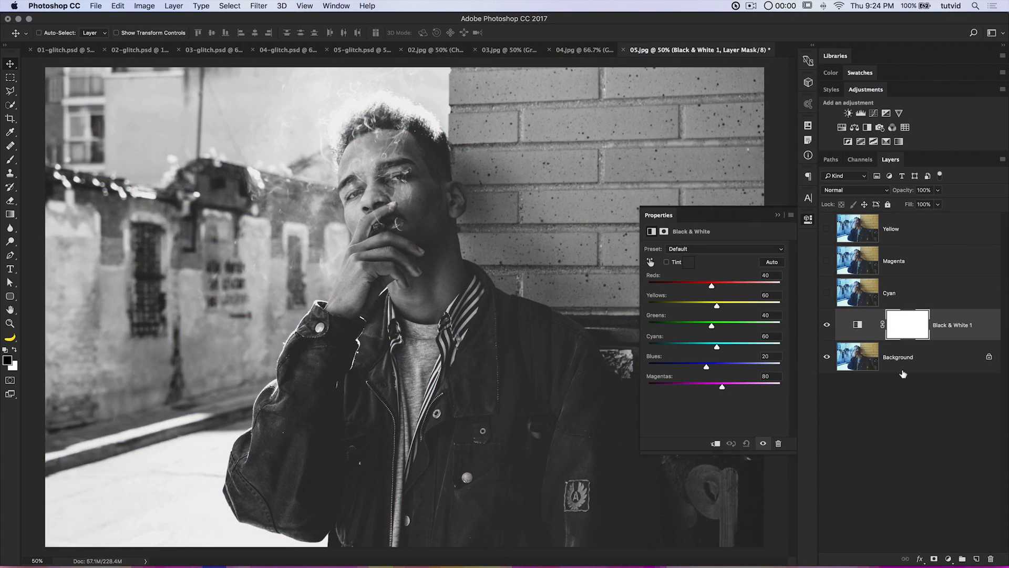
pyautogui.click(810, 219)
pyautogui.moveTo(903, 190); pyautogui.dragTo(888, 190)
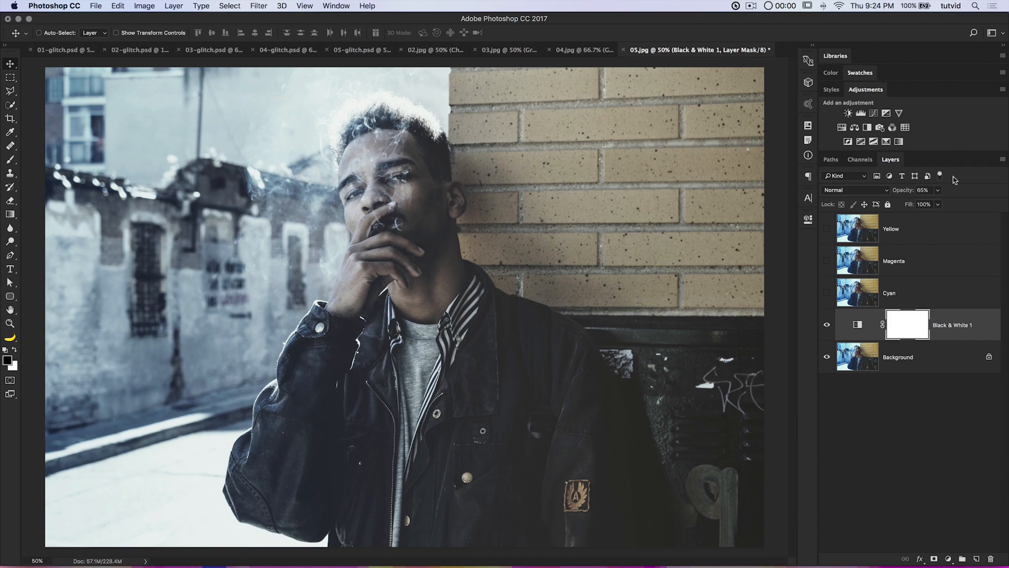
# - Show the Cyan layer and apply Levels to it with the Red channel's white output level set to 0
pyautogui.click(827, 294)
pyautogui.click(846, 297)
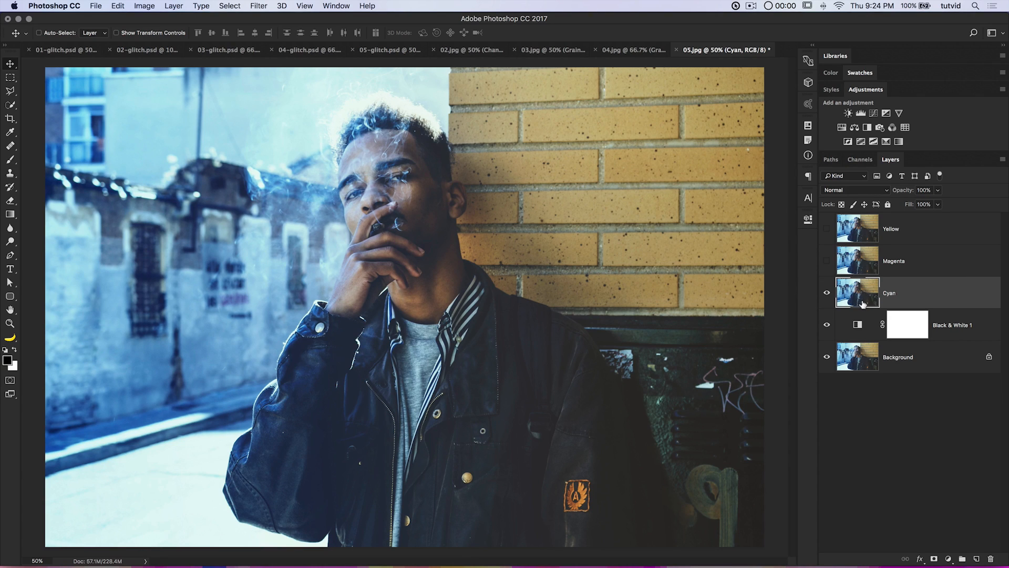
pyautogui.press('super+l')
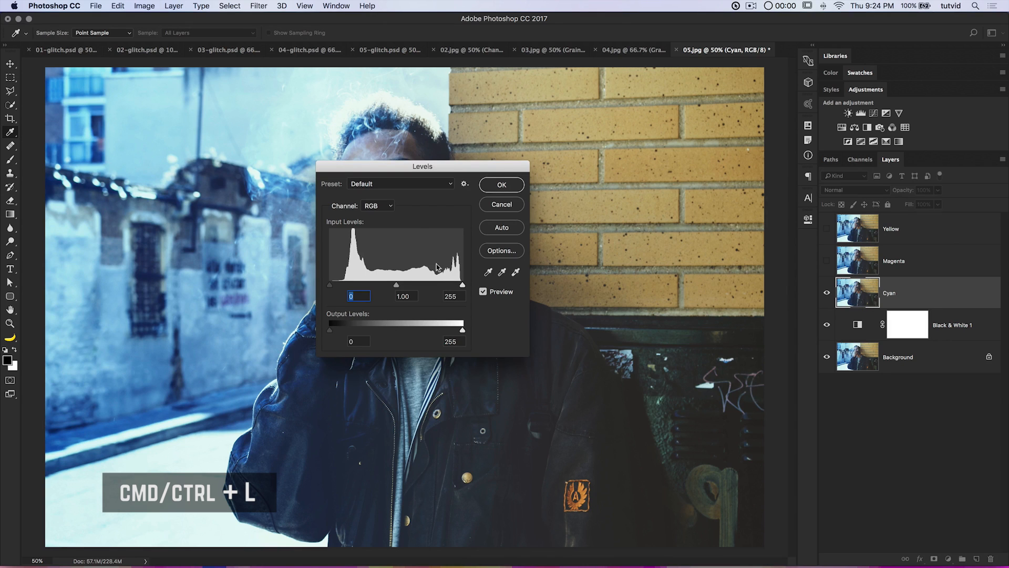
pyautogui.click(392, 211)
pyautogui.click(389, 217)
pyautogui.moveTo(438, 167); pyautogui.dragTo(652, 124)
pyautogui.moveTo(677, 288); pyautogui.dragTo(543, 287)
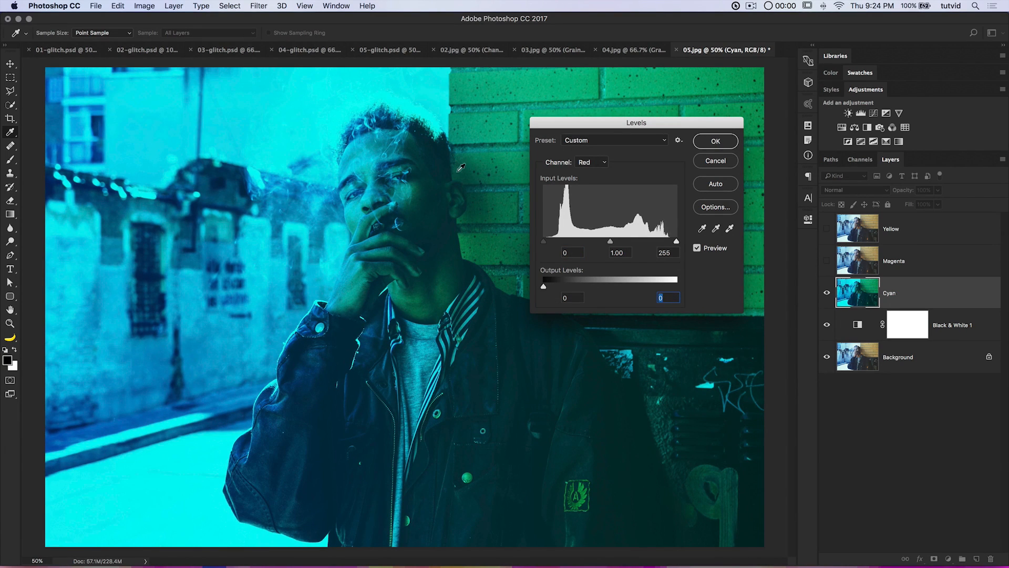
pyautogui.click(716, 141)
pyautogui.press('v')
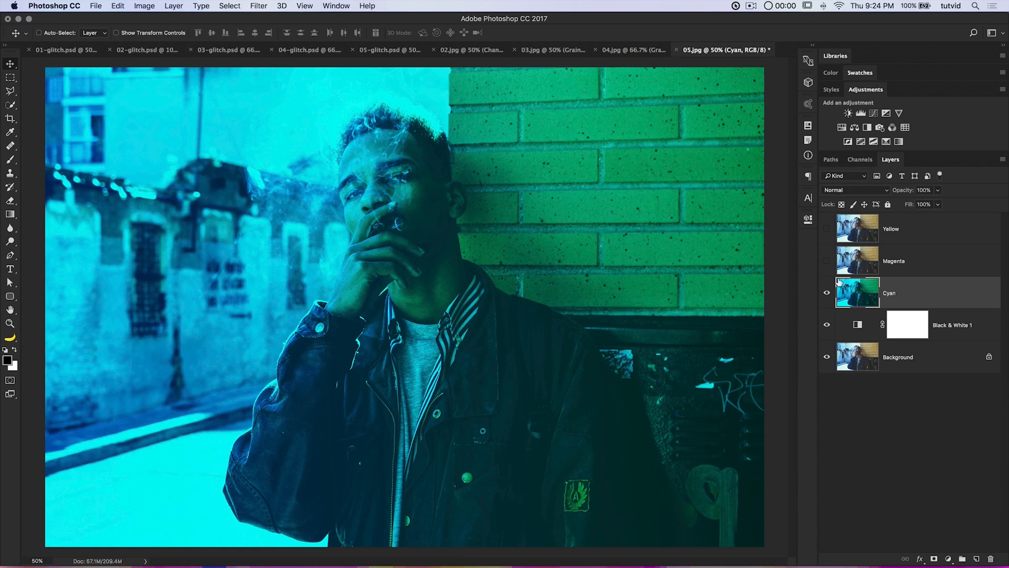
# - Show the Magenta layer and apply Levels to it with the Green channel's white output level set to 0
pyautogui.click(826, 261)
pyautogui.click(896, 268)
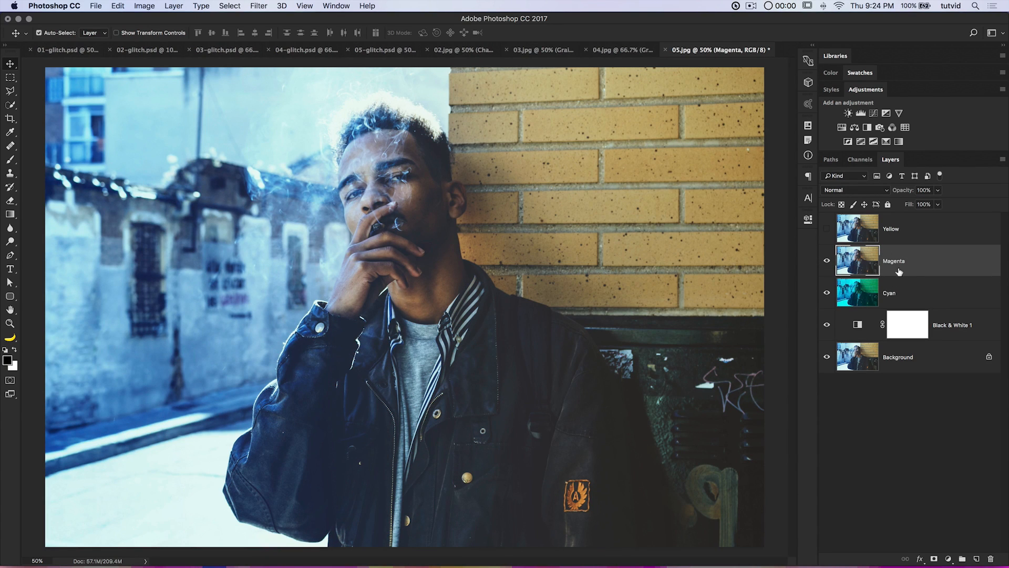
pyautogui.press('super+l')
pyautogui.click(603, 163)
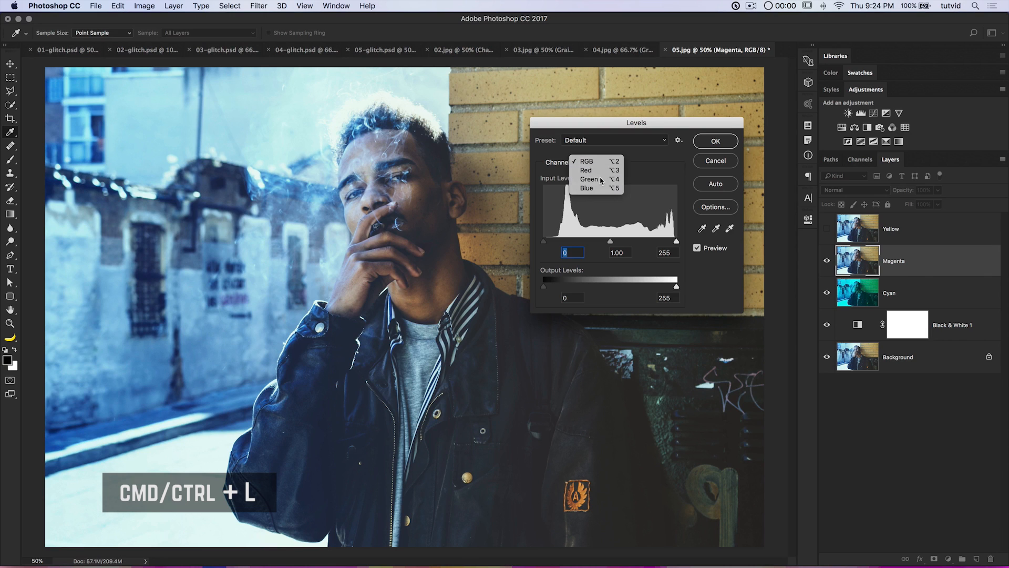
pyautogui.click(603, 190)
pyautogui.moveTo(677, 287); pyautogui.dragTo(543, 286)
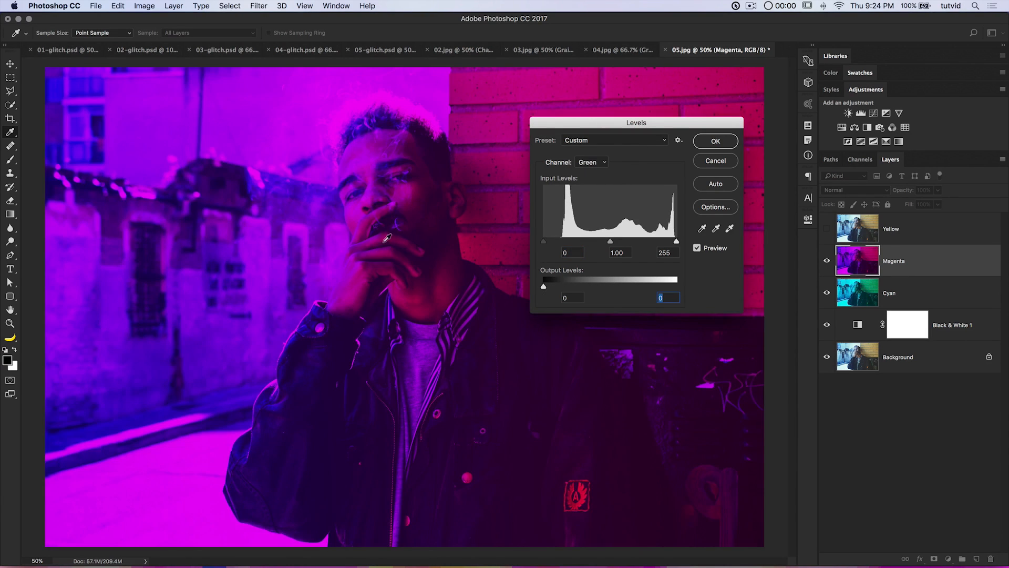
pyautogui.click(716, 141)
pyautogui.press('v')
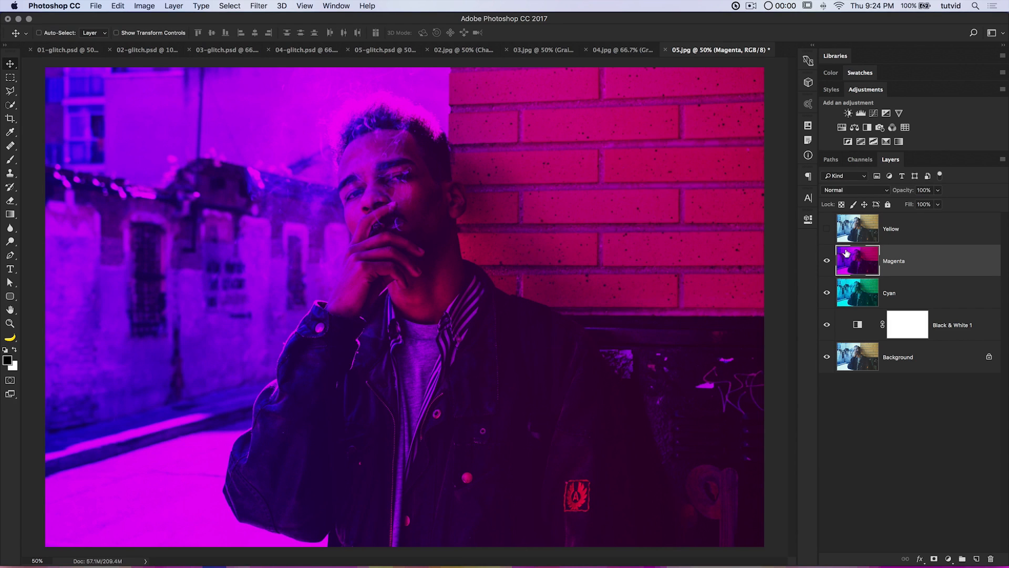
# - Show the Yellow layer and apply Levels to it with the Blue channel's white output level set to 0
pyautogui.click(826, 229)
pyautogui.click(860, 233)
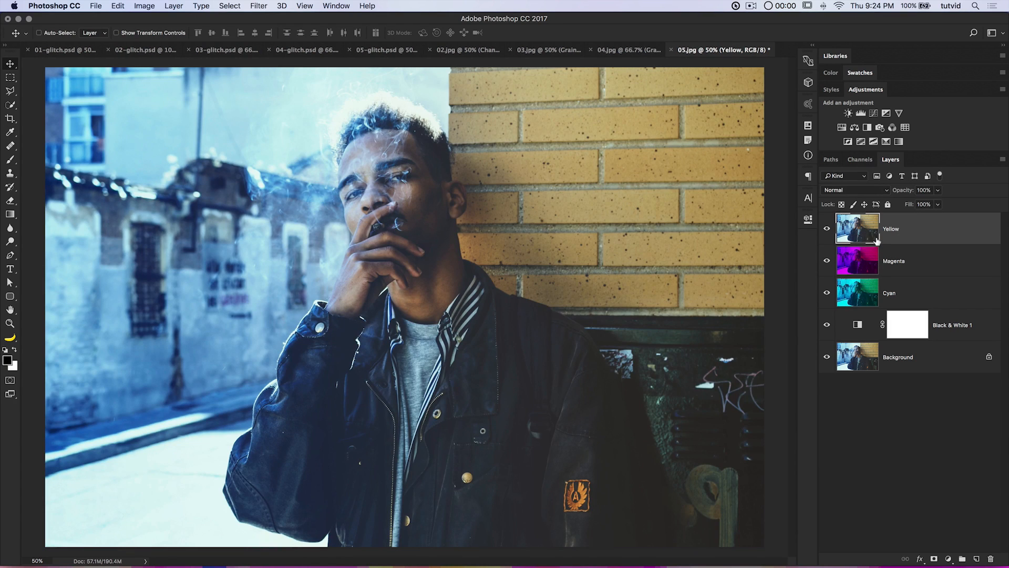
pyautogui.press('super+l')
pyautogui.click(602, 163)
pyautogui.click(586, 190)
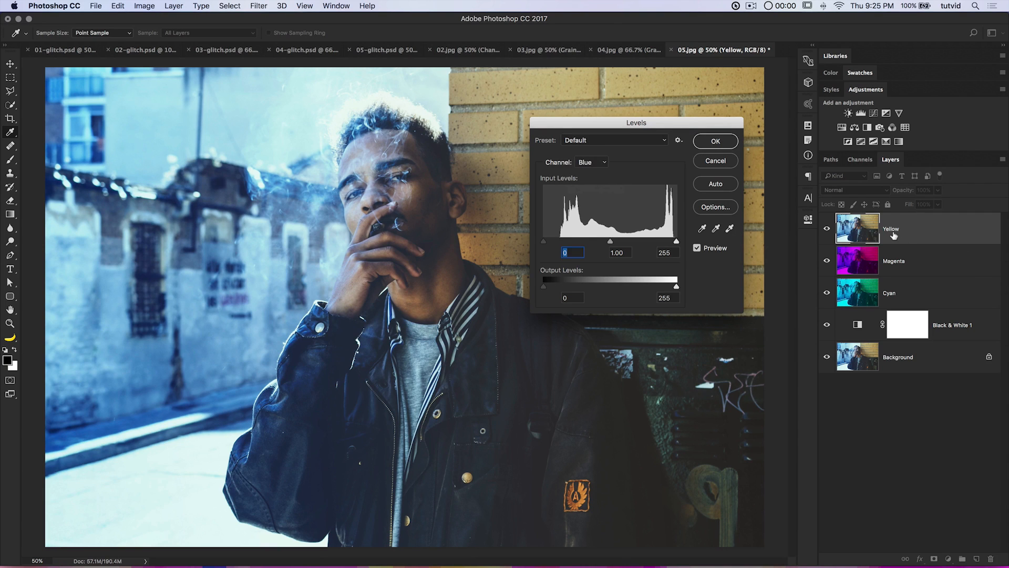
pyautogui.moveTo(677, 290); pyautogui.dragTo(576, 272)
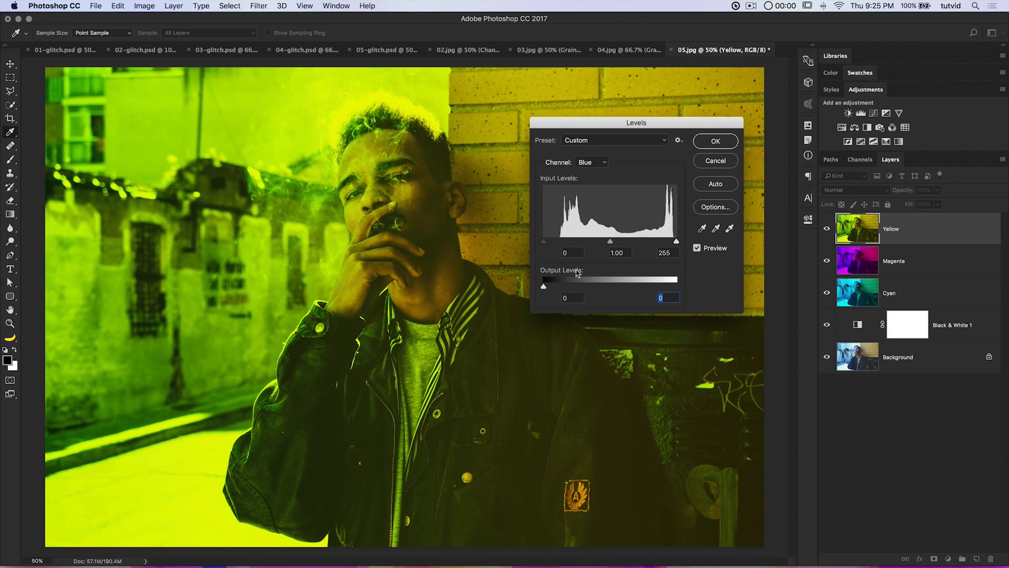
pyautogui.click(716, 141)
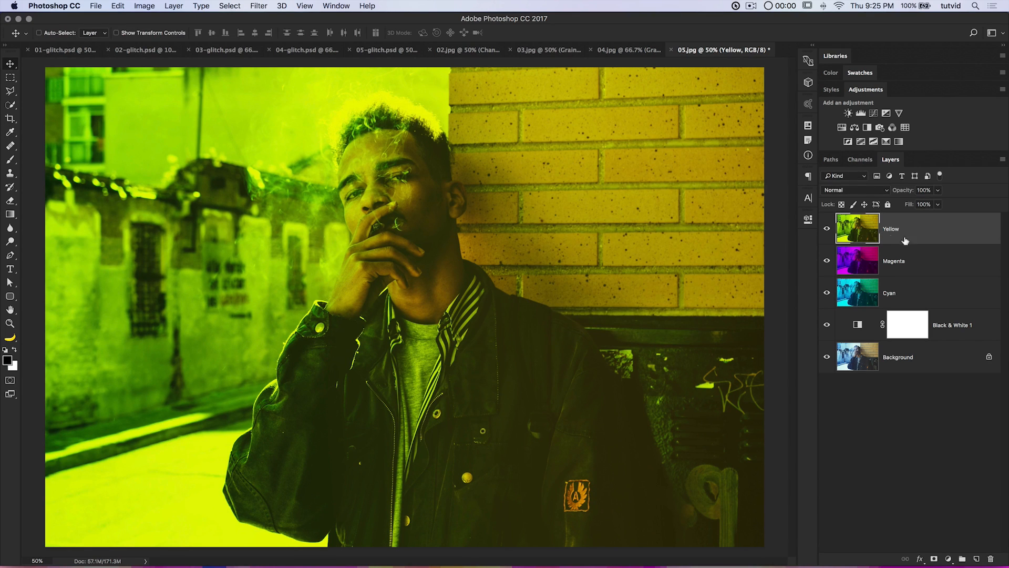
# - Try the Screen blend mode on the Yellow layer and return it to Normal
pyautogui.click(881, 190)
pyautogui.click(841, 267)
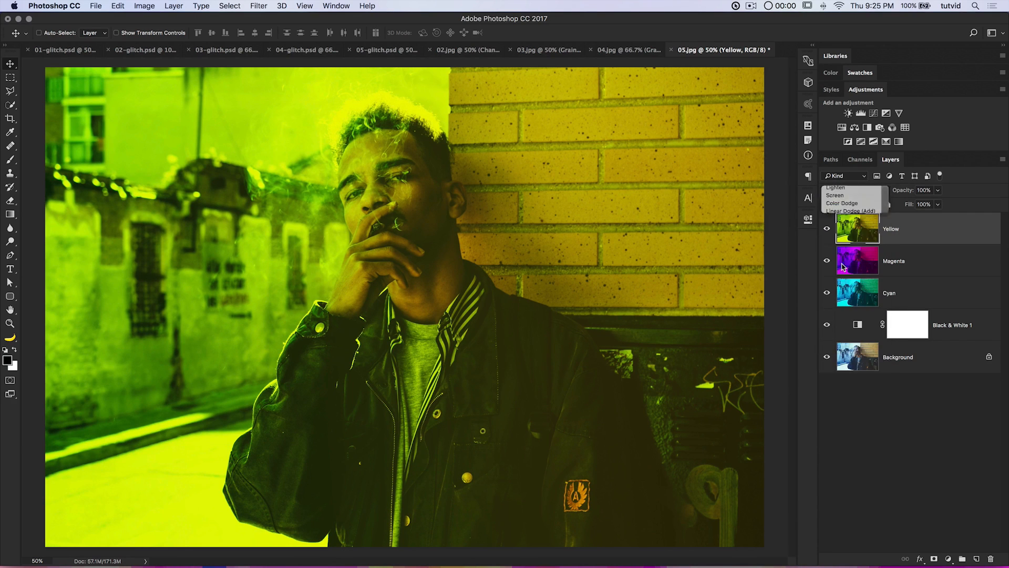
pyautogui.click(851, 193)
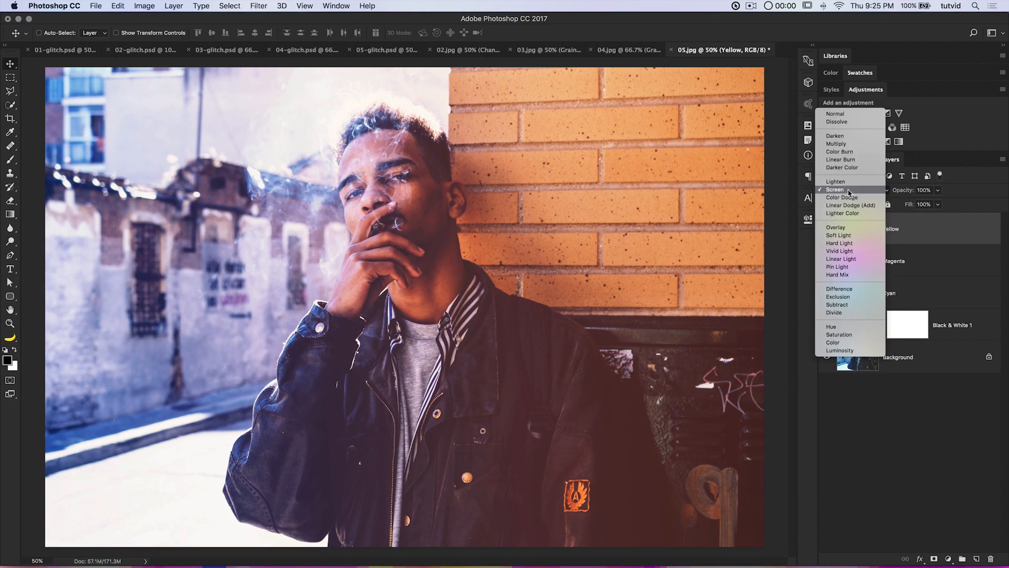
pyautogui.click(857, 118)
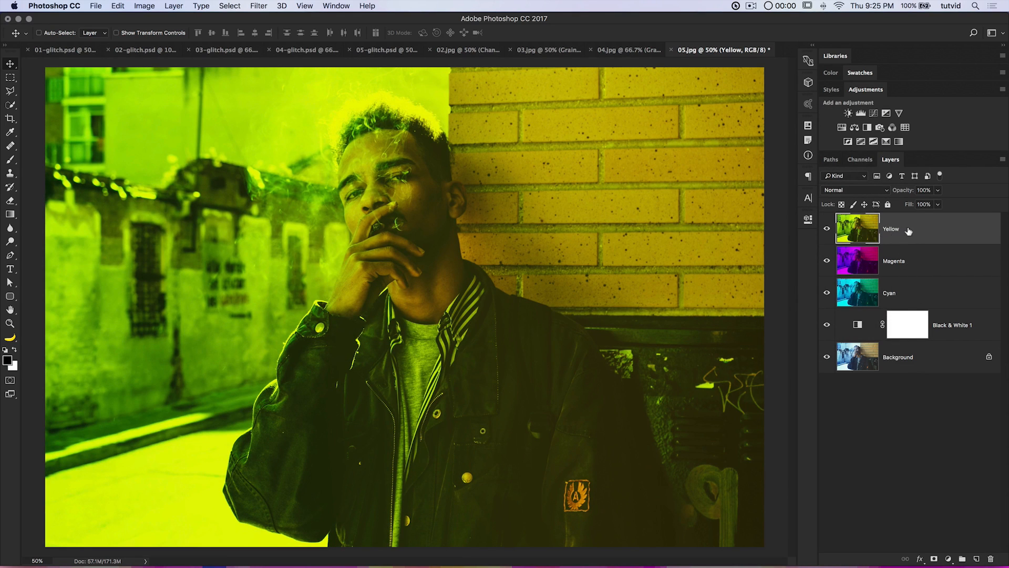
# - Convert the Yellow, Magenta and Cyan layers each to a Smart Object
pyautogui.rightClick(908, 231)
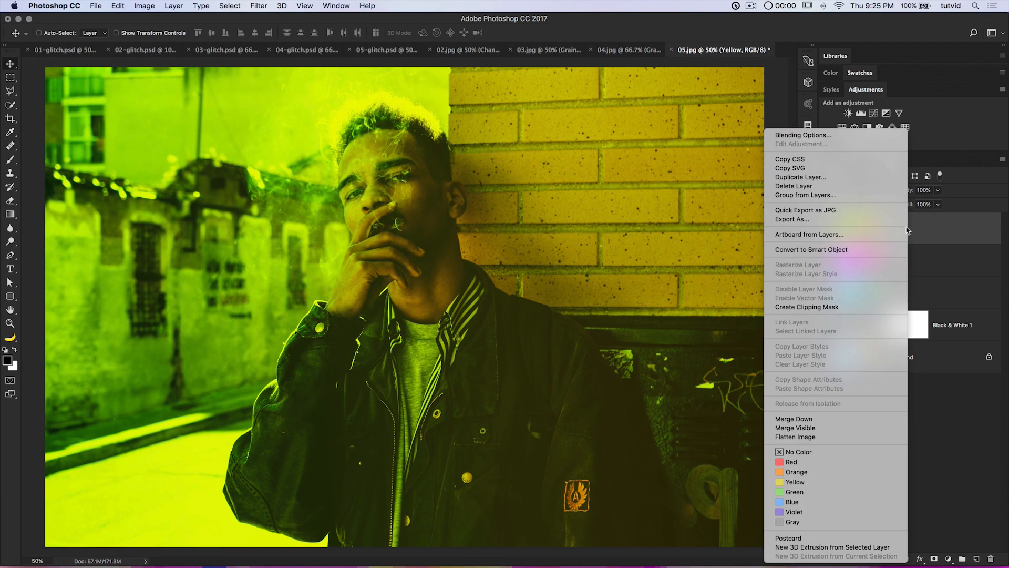
pyautogui.click(840, 250)
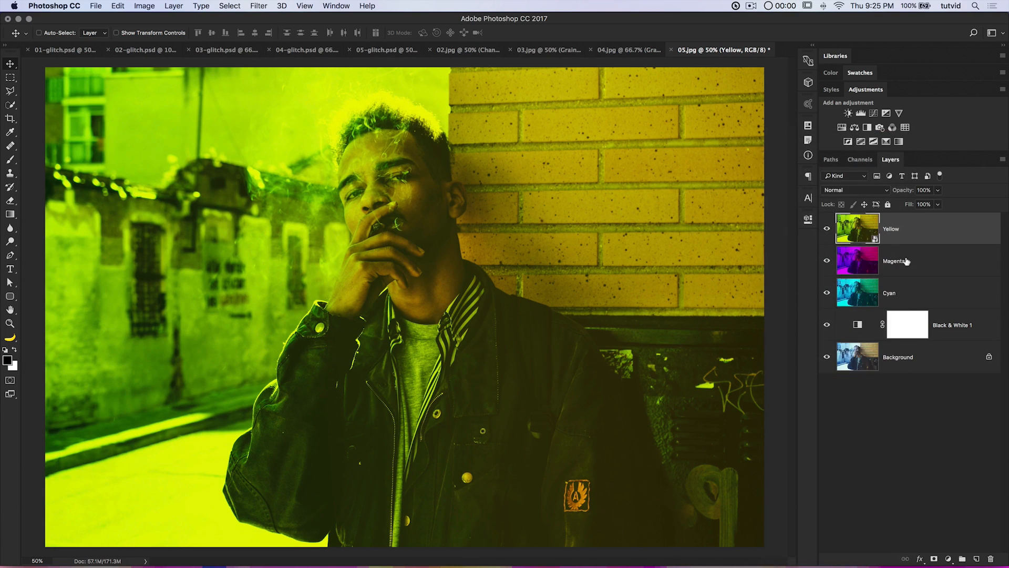
pyautogui.rightClick(855, 264)
pyautogui.click(852, 250)
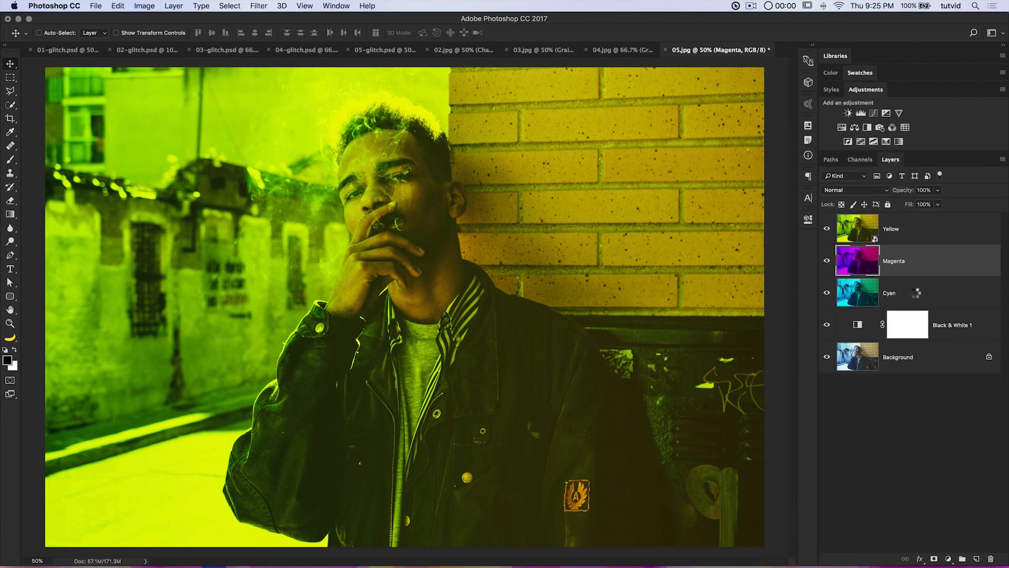
pyautogui.click(917, 293)
pyautogui.rightClick(907, 291)
pyautogui.click(836, 251)
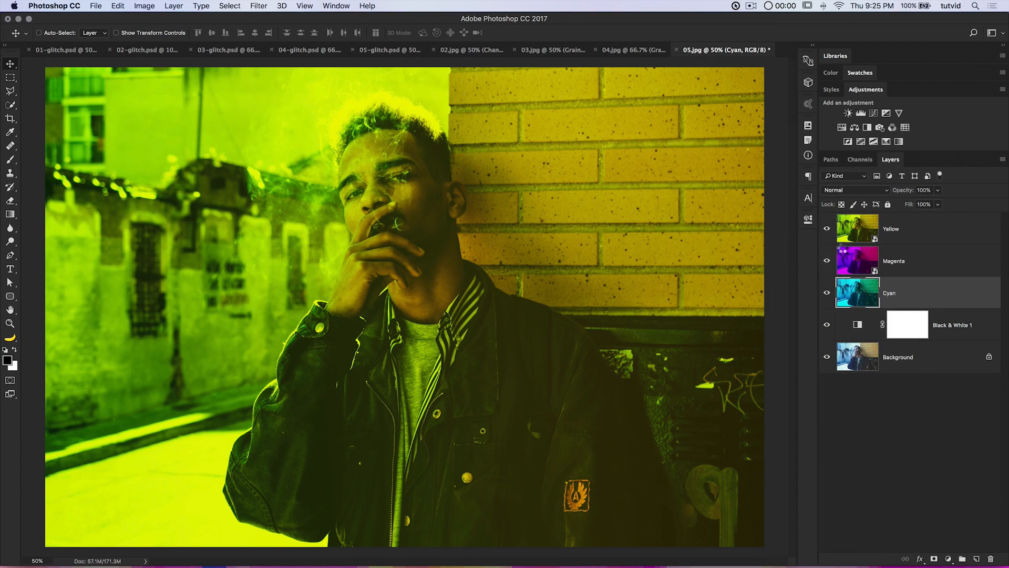
# - Hide the Yellow and Magenta layers and apply a randomized square Wave filter to the Cyan layer with 7% horizontal scale
pyautogui.moveTo(827, 261); pyautogui.dragTo(826, 229)
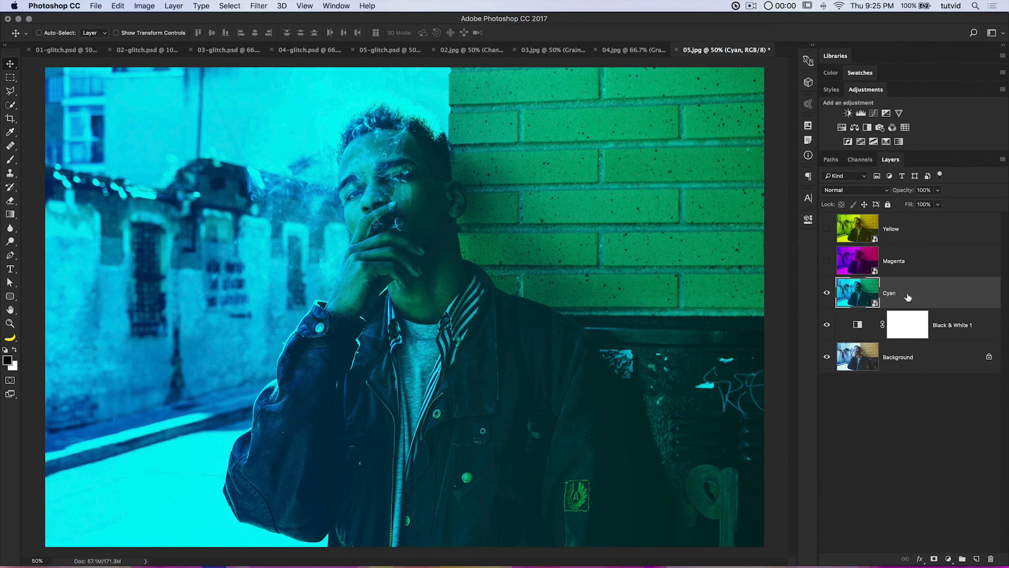
pyautogui.click(271, 8)
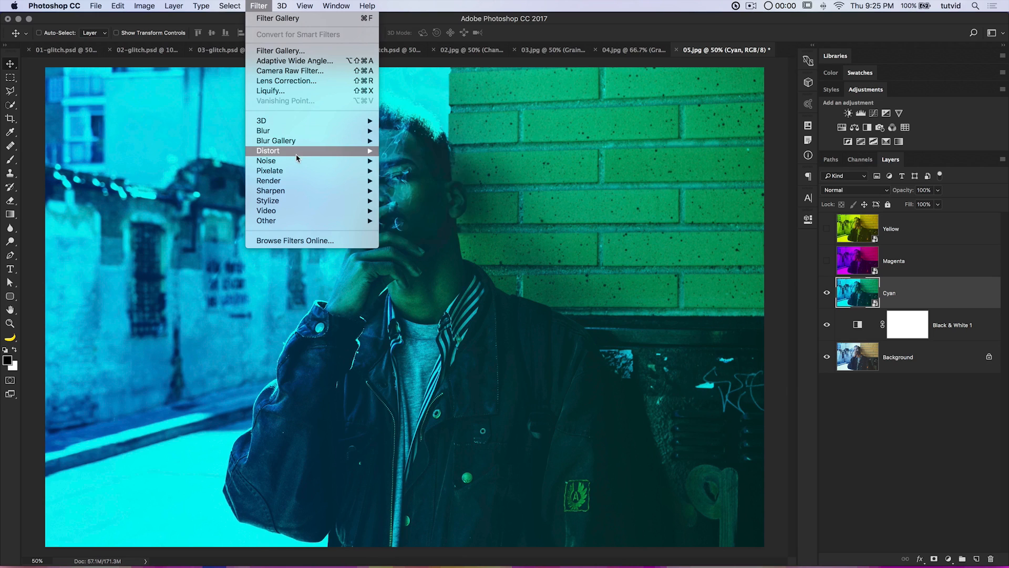
pyautogui.moveTo(297, 153)
pyautogui.click(421, 220)
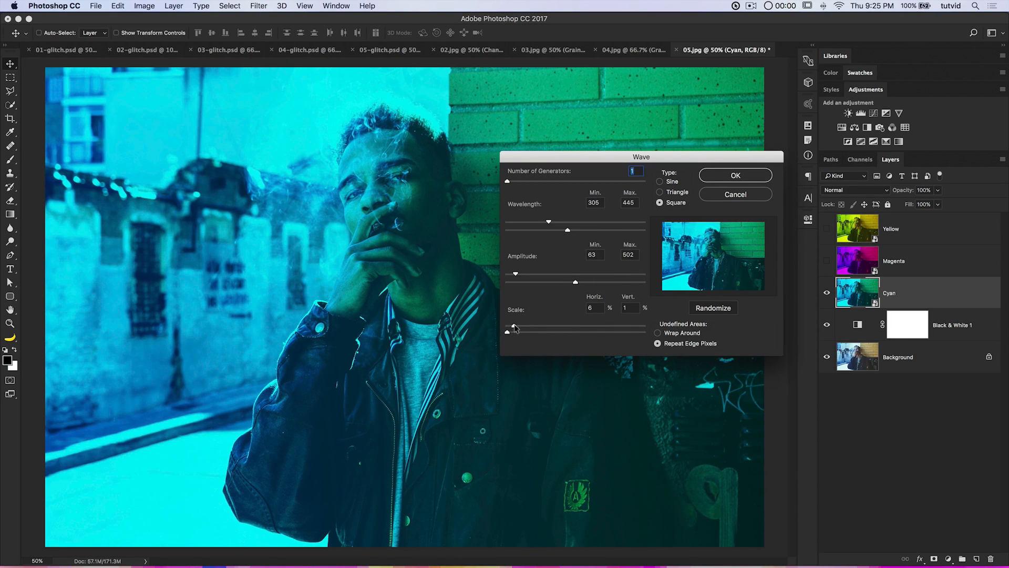
pyautogui.click(727, 310)
pyautogui.click(719, 310)
pyautogui.click(735, 175)
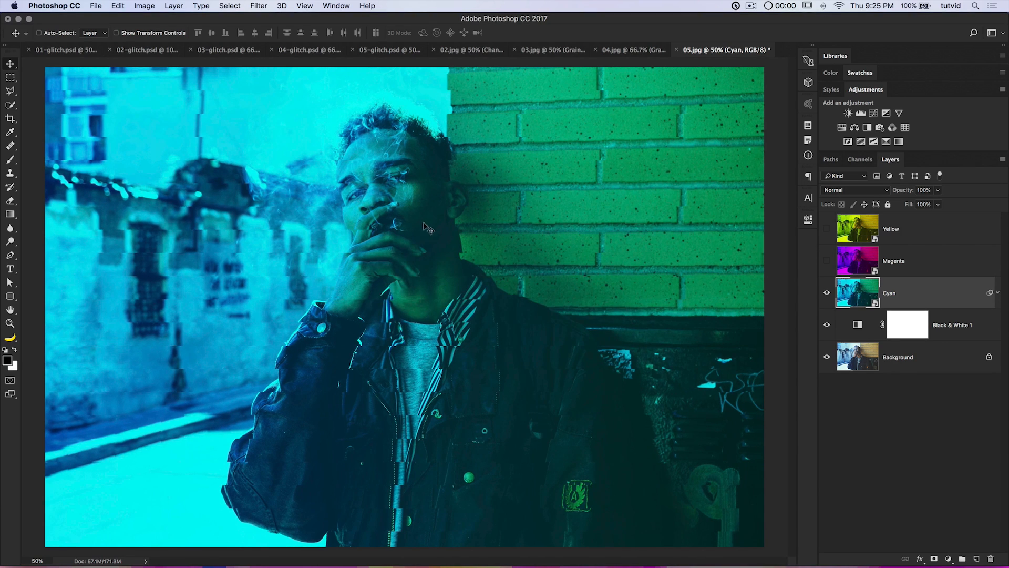
# - Show the Magenta layer and apply the Wave filter to it with wavelength minimum 648 and maximum 803
pyautogui.click(827, 261)
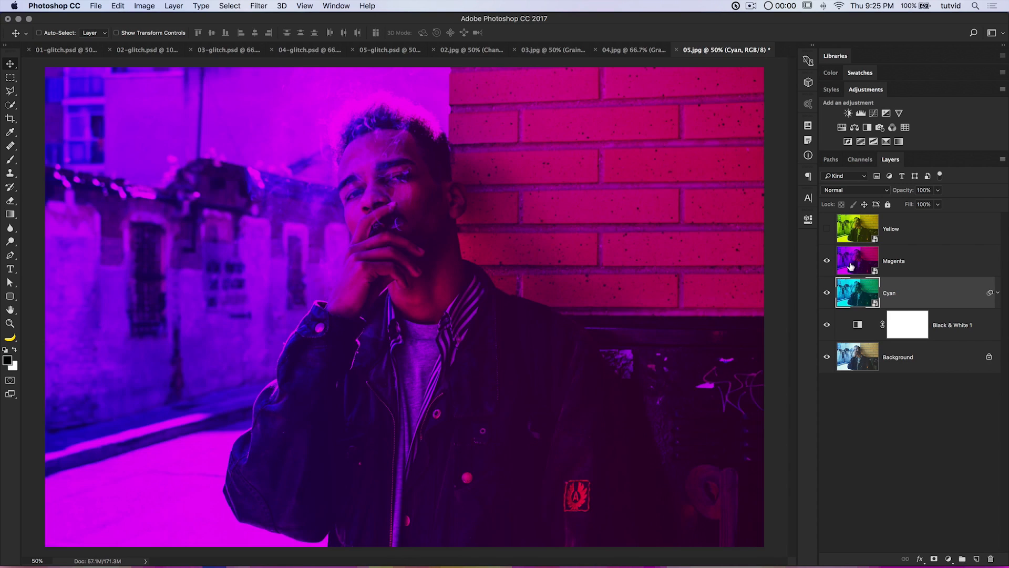
pyautogui.click(850, 265)
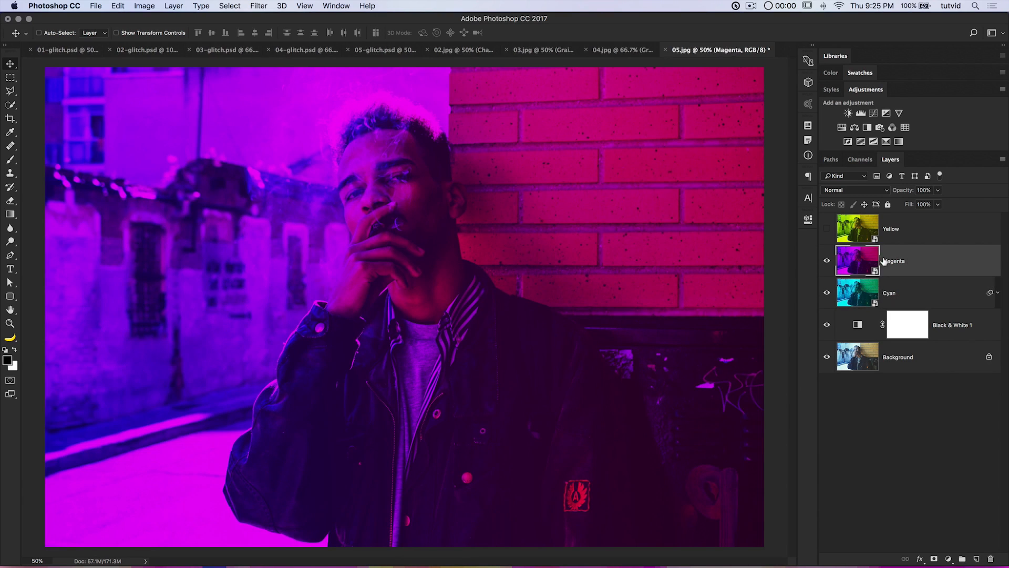
pyautogui.click(997, 293)
pyautogui.click(997, 293)
pyautogui.click(256, 6)
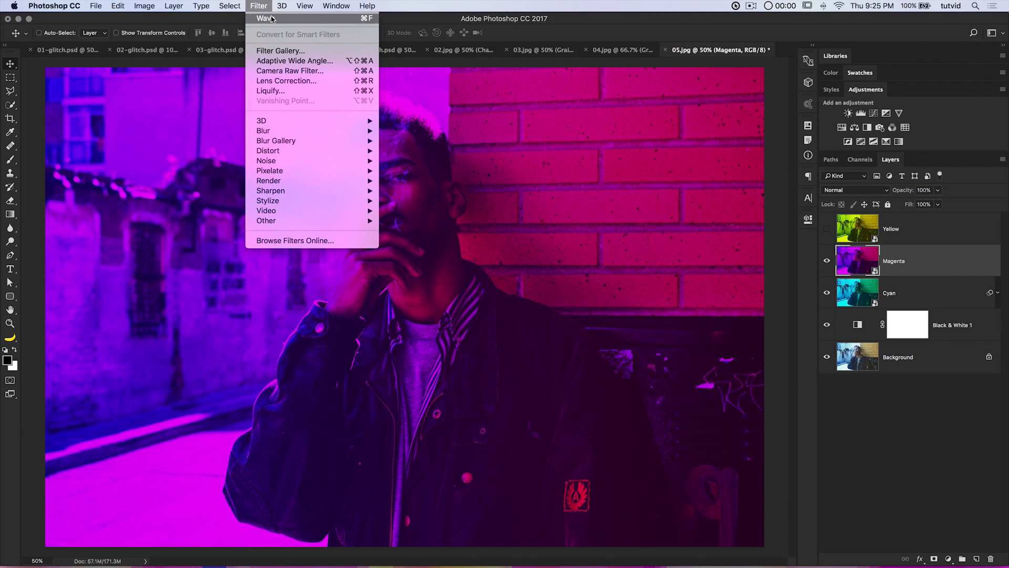
pyautogui.click(272, 19)
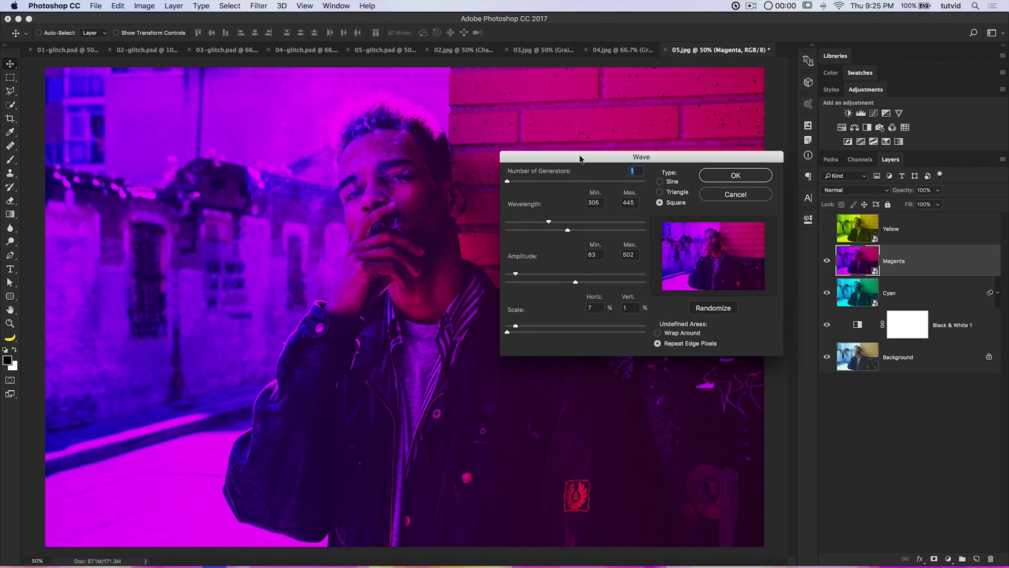
pyautogui.moveTo(580, 158); pyautogui.dragTo(458, 187)
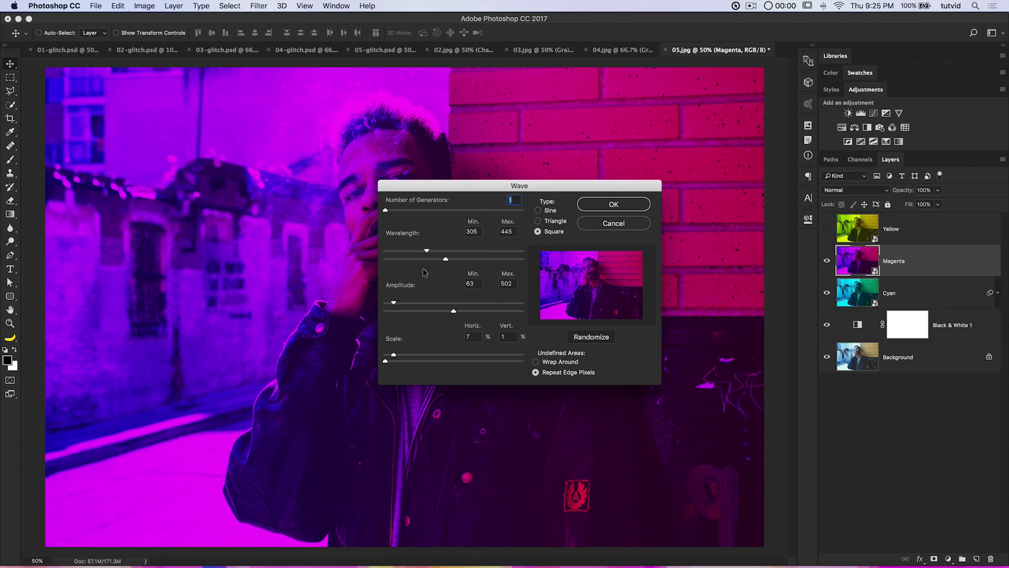
pyautogui.moveTo(445, 259); pyautogui.dragTo(495, 259)
pyautogui.moveTo(432, 251); pyautogui.dragTo(493, 251)
pyautogui.click(615, 205)
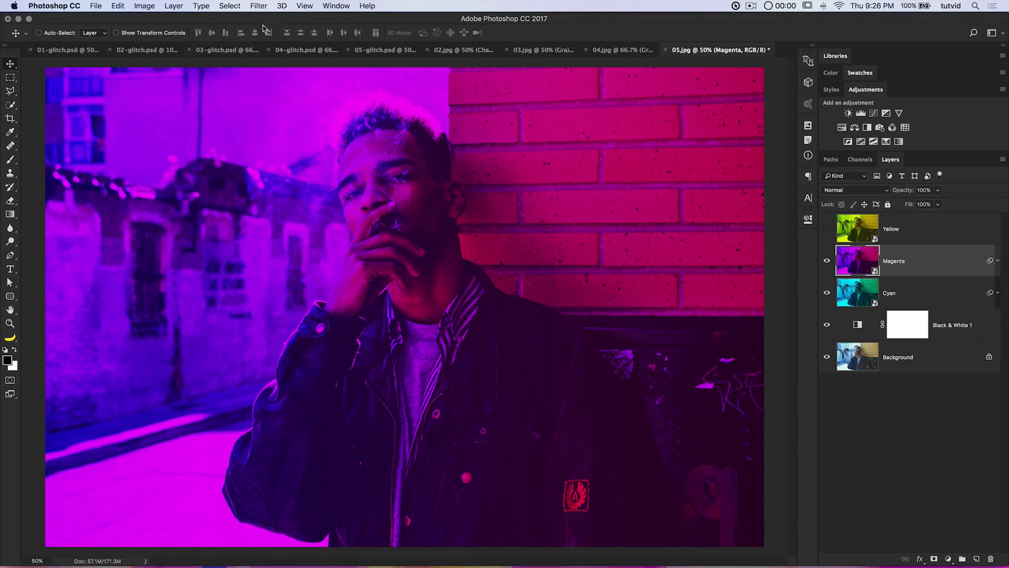
# - Edit the Magenta layer's Wave smart filter, setting the horizontal scale to 16% and randomizing the pattern
pyautogui.click(258, 7)
pyautogui.click(989, 265)
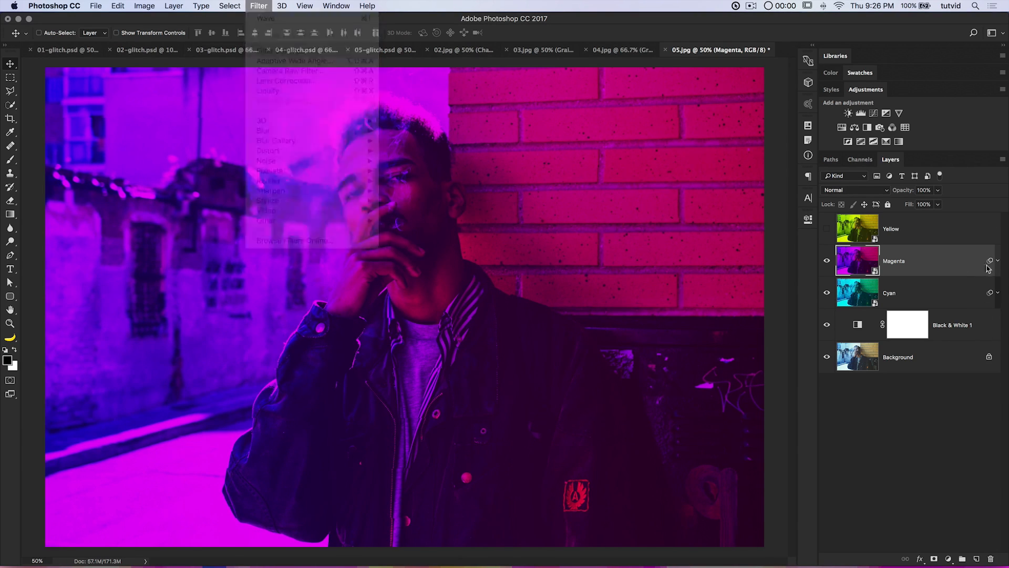
pyautogui.click(998, 261)
pyautogui.doubleClick(870, 313)
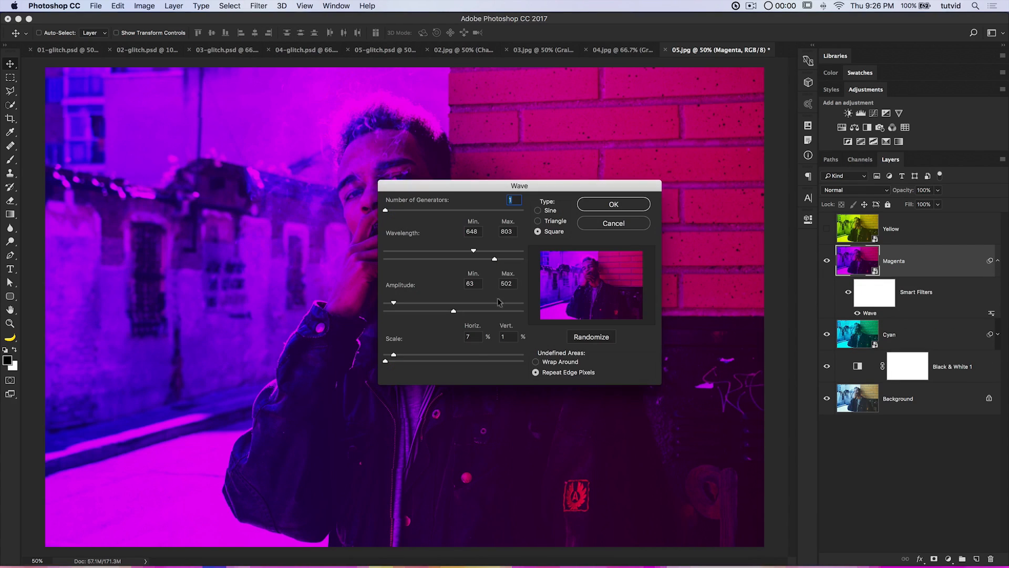
pyautogui.moveTo(396, 358); pyautogui.dragTo(403, 358)
pyautogui.click(600, 337)
pyautogui.click(595, 338)
pyautogui.click(602, 337)
pyautogui.click(623, 210)
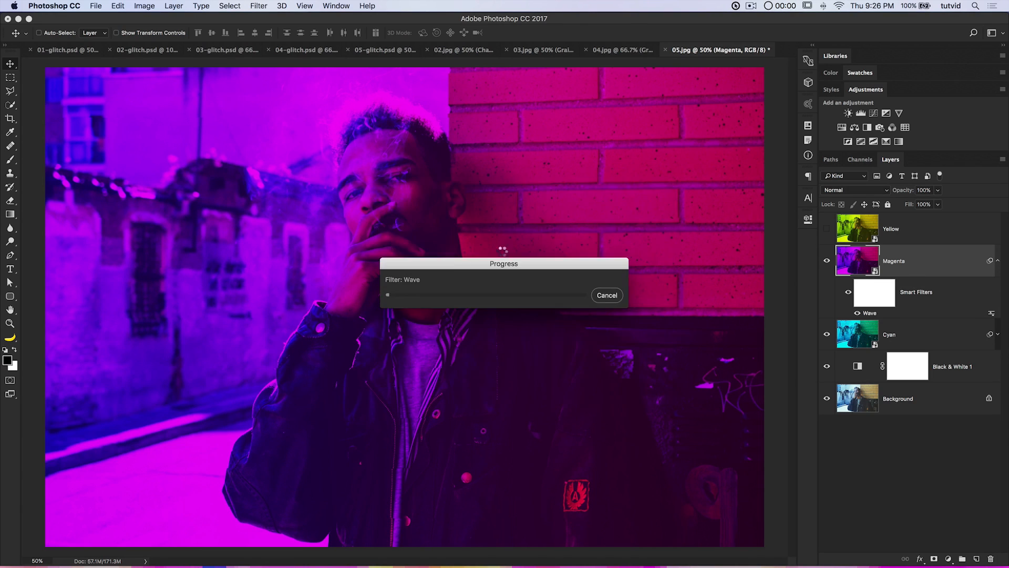
pyautogui.click(998, 260)
# - Show the Yellow layer, apply the Wave filter to it with a randomized pattern, and compare the image with the layer off and on
pyautogui.click(881, 229)
pyautogui.click(827, 229)
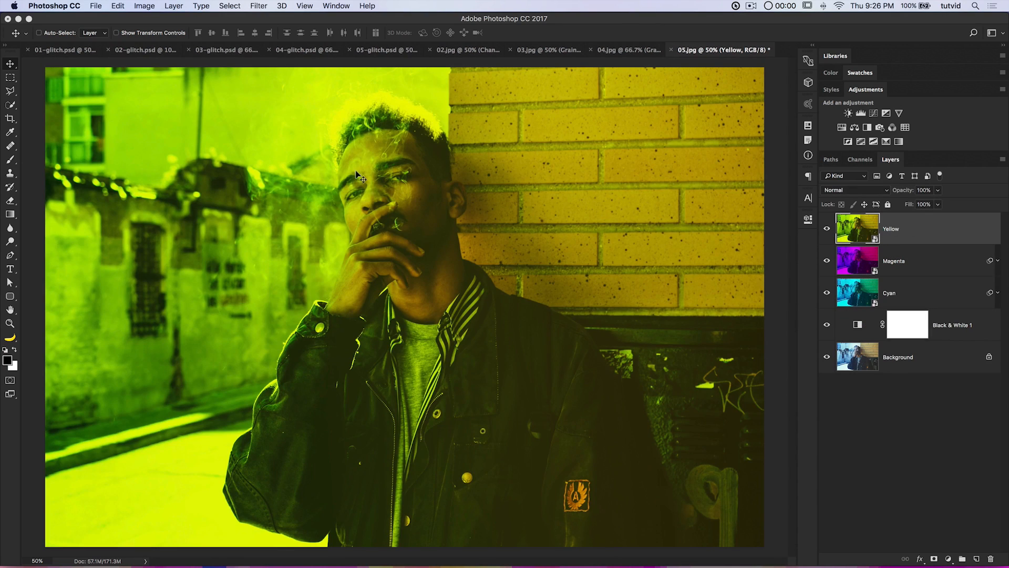
pyautogui.click(254, 8)
pyautogui.click(284, 18)
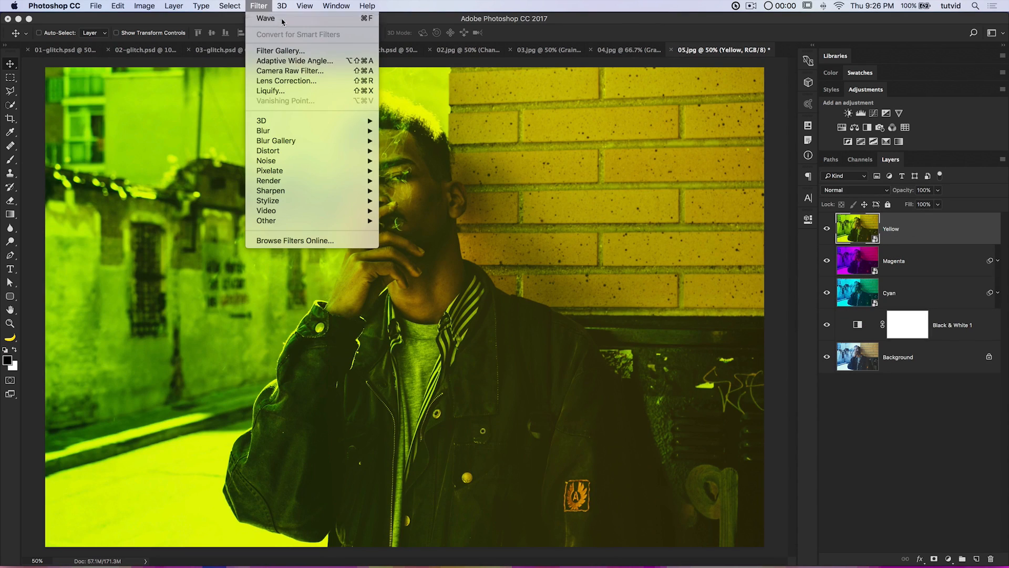
pyautogui.moveTo(564, 189); pyautogui.dragTo(614, 176)
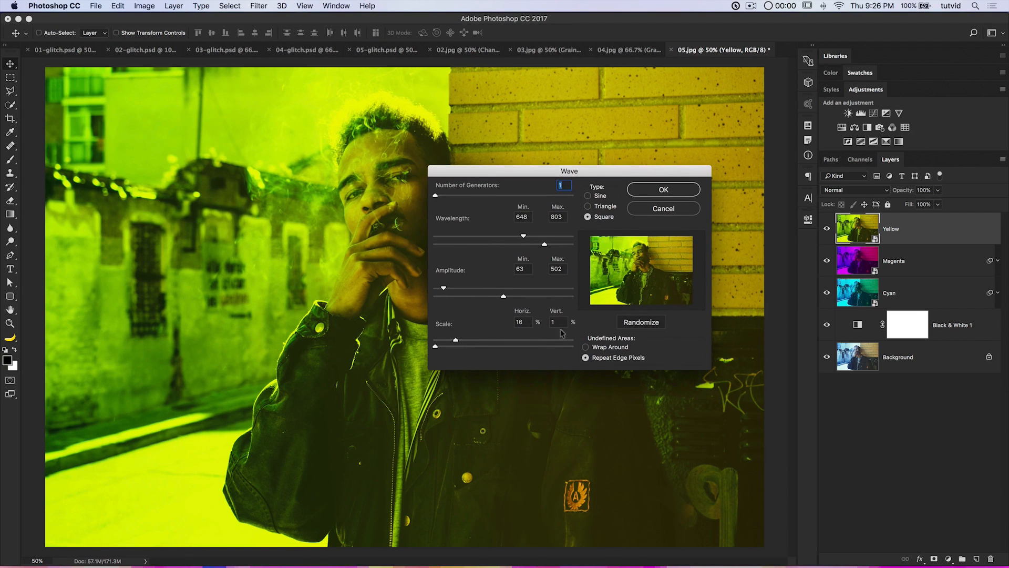
pyautogui.click(639, 326)
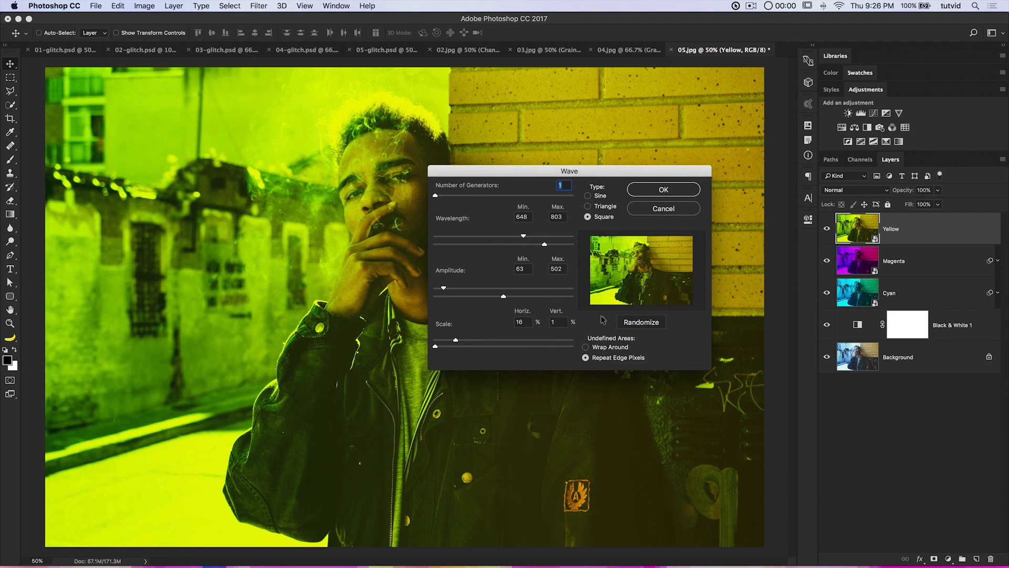
pyautogui.click(641, 323)
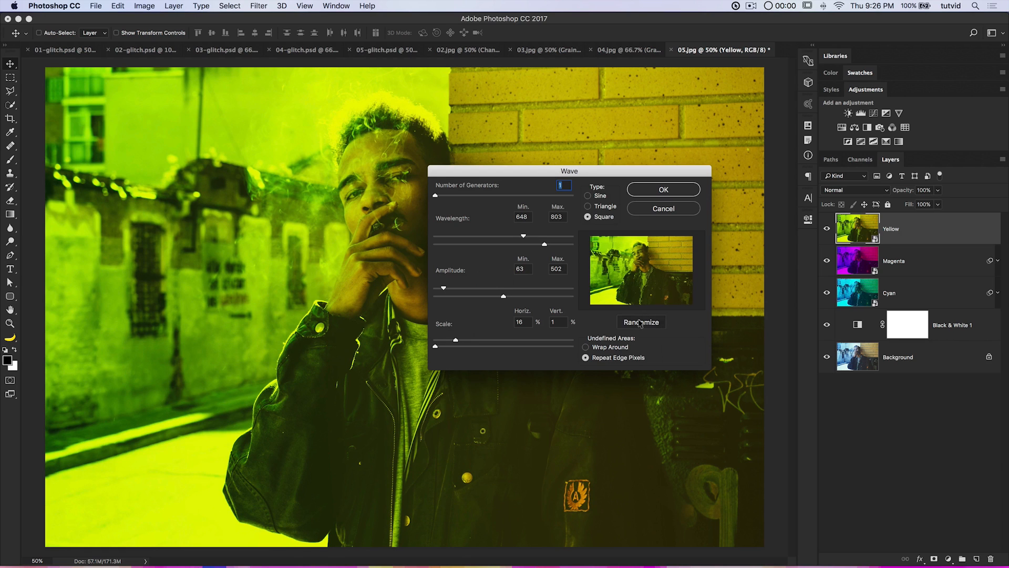
pyautogui.click(664, 189)
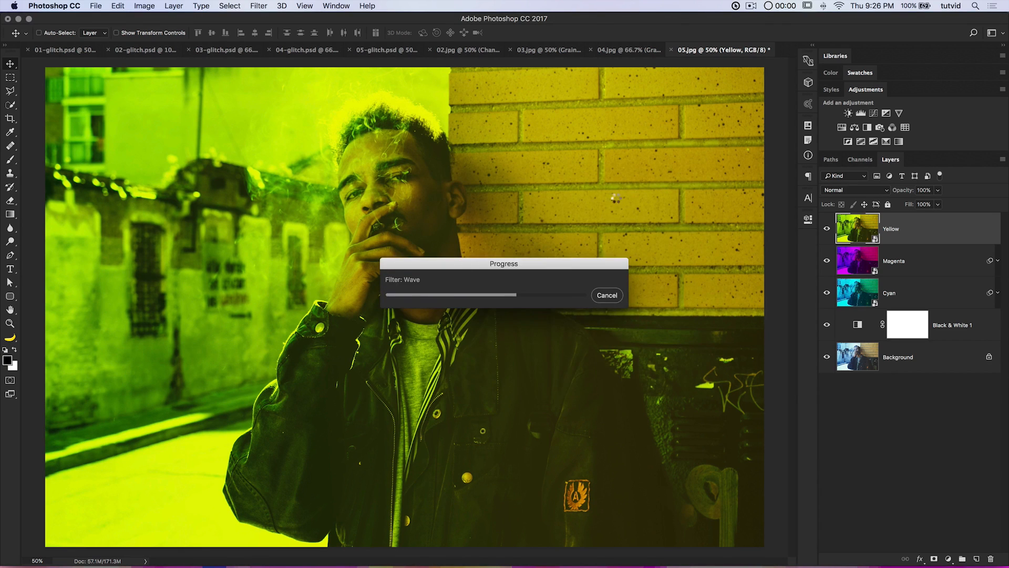
pyautogui.click(827, 229)
pyautogui.click(827, 230)
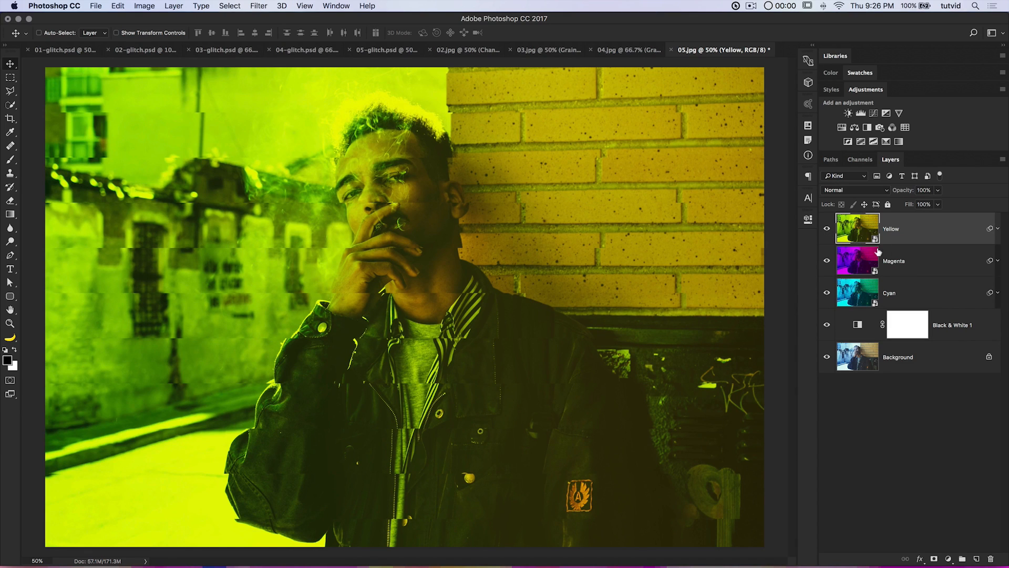
# - Edit the Yellow layer's Wave smart filter, raising its minimum and maximum amplitude for stronger displacement
pyautogui.click(997, 229)
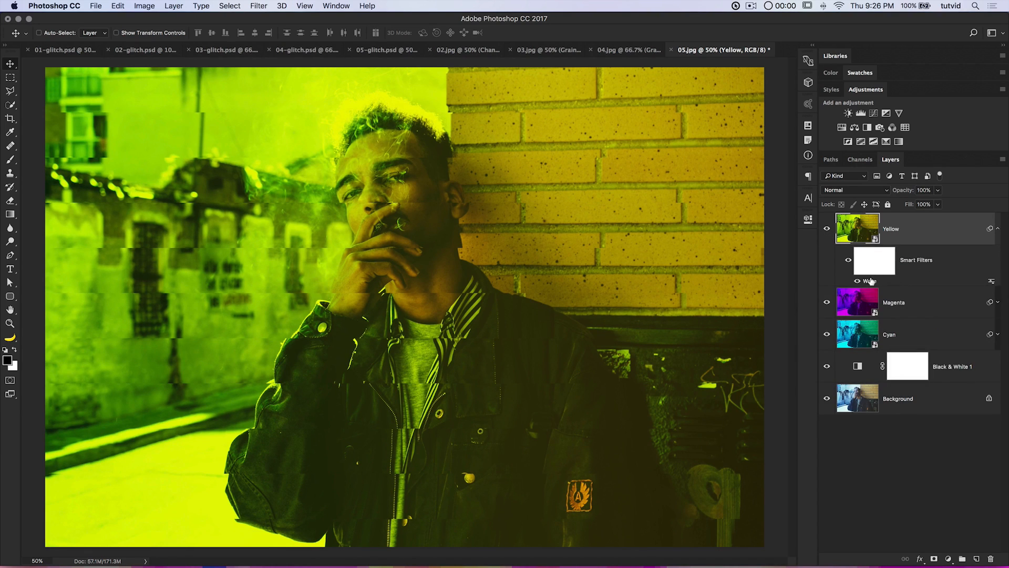
pyautogui.doubleClick(870, 281)
pyautogui.moveTo(504, 298); pyautogui.dragTo(561, 297)
pyautogui.moveTo(443, 289); pyautogui.dragTo(492, 294)
pyautogui.click(663, 190)
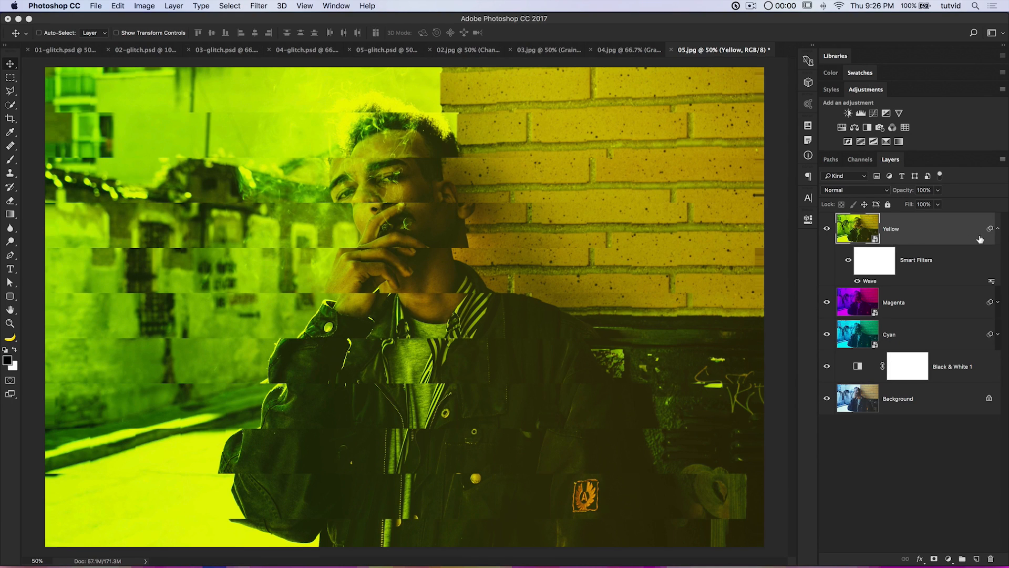
pyautogui.click(997, 230)
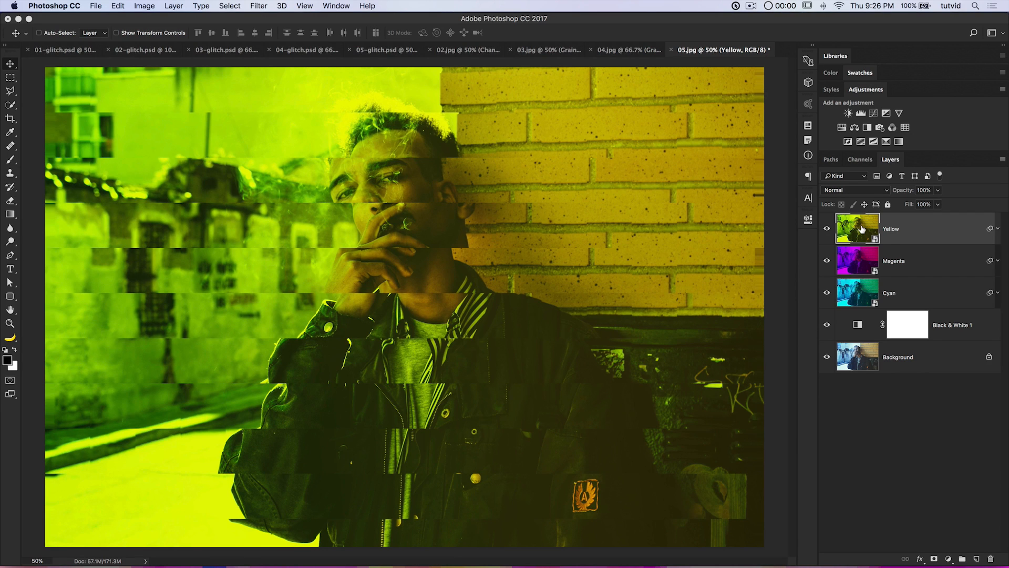
# - Set the blend mode of the Yellow and Magenta layers to Screen
pyautogui.click(855, 189)
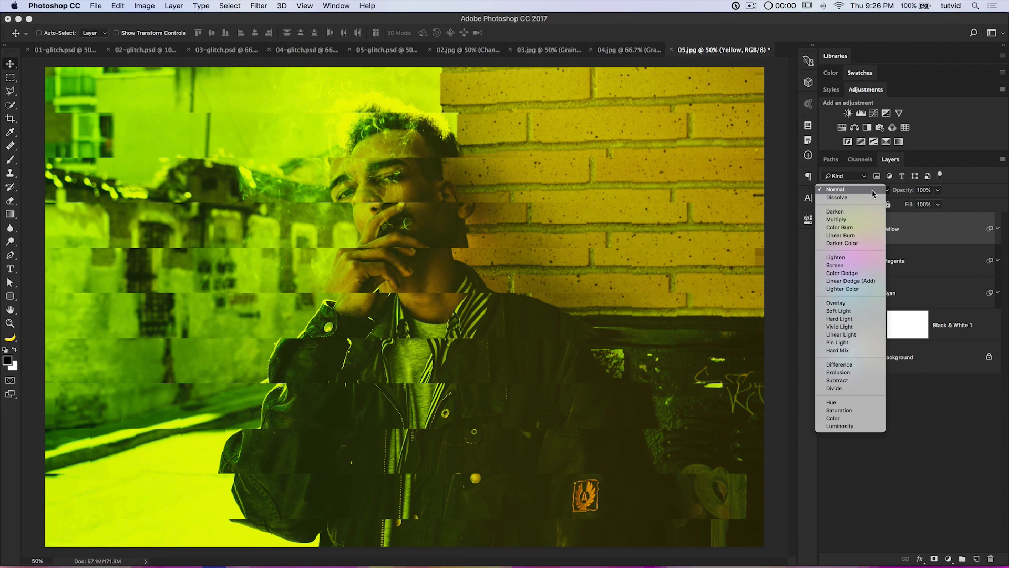
pyautogui.click(862, 262)
pyautogui.click(912, 264)
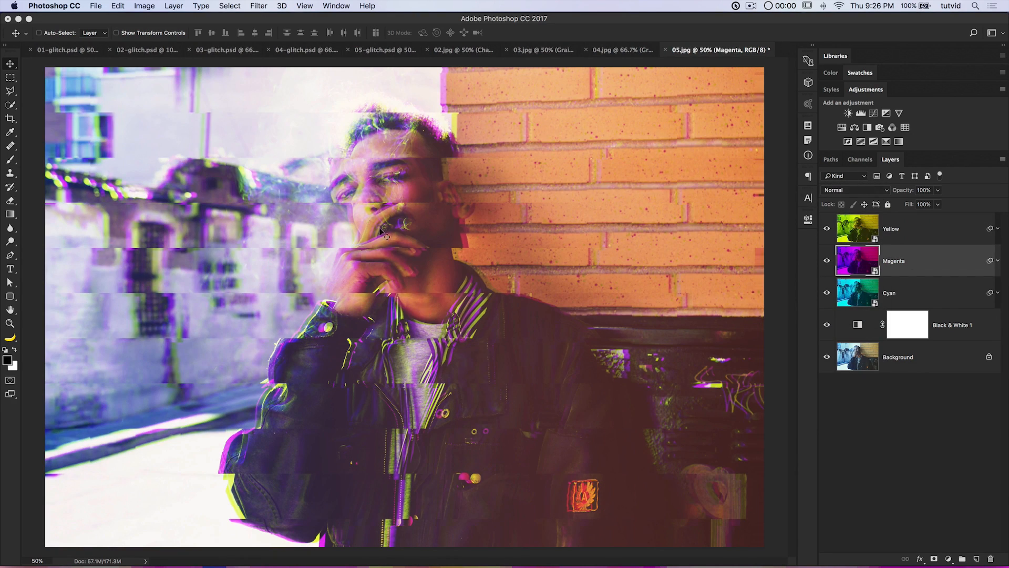
pyautogui.click(868, 192)
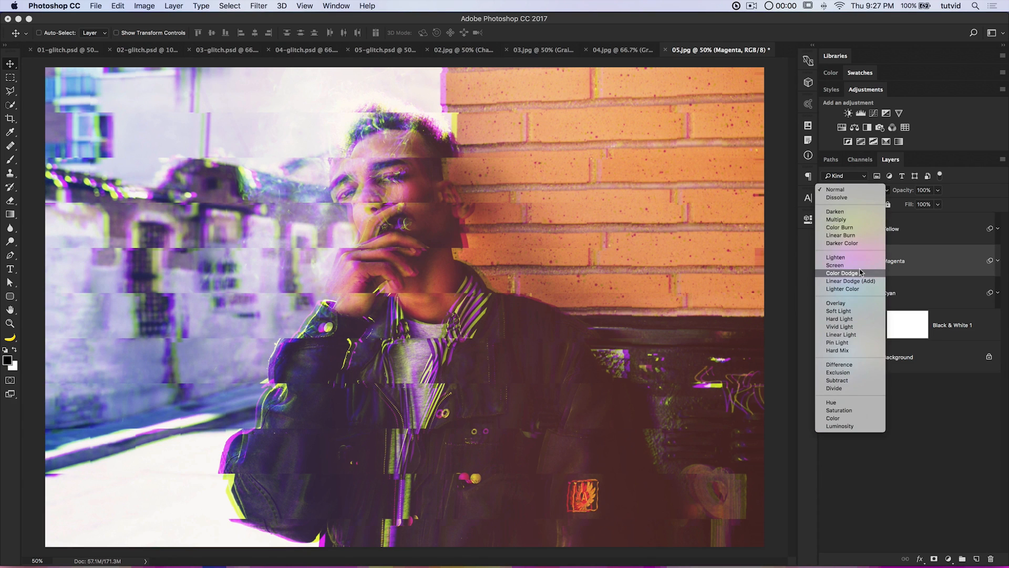
pyautogui.click(859, 270)
# - Try Multiply on the Cyan layer, then set its blend mode to Darken
pyautogui.click(902, 291)
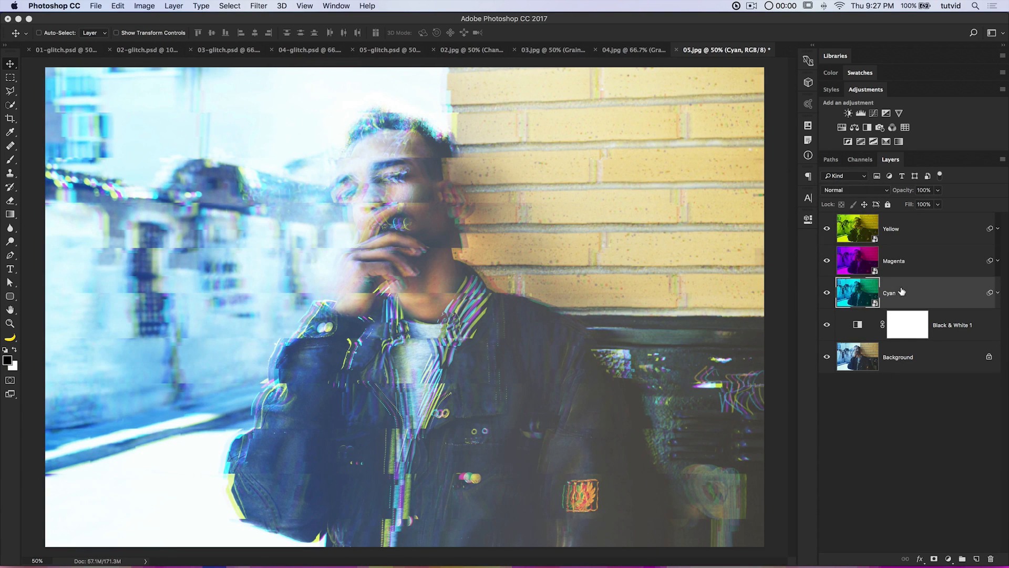
pyautogui.click(857, 190)
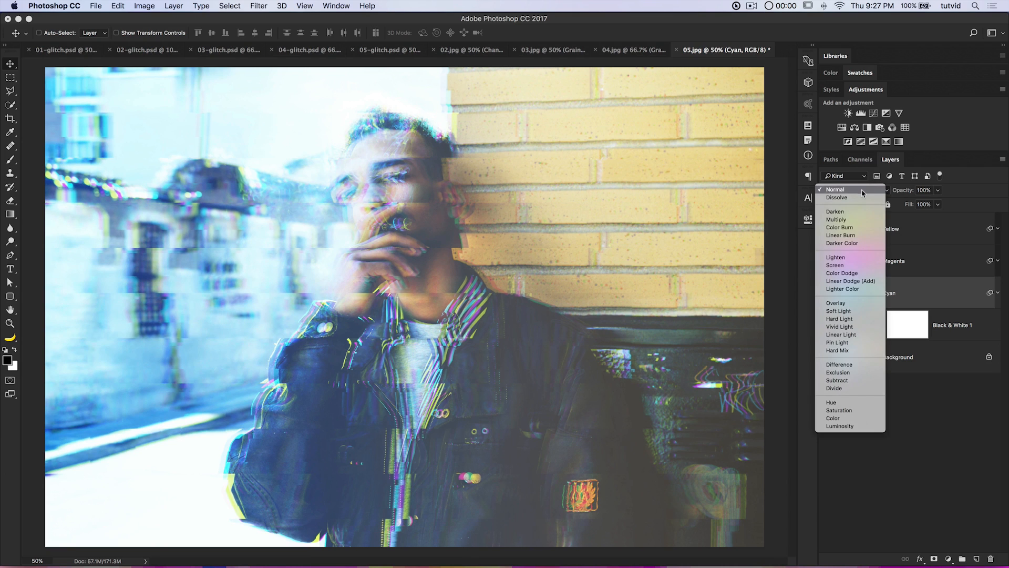
pyautogui.click(856, 219)
pyautogui.click(857, 193)
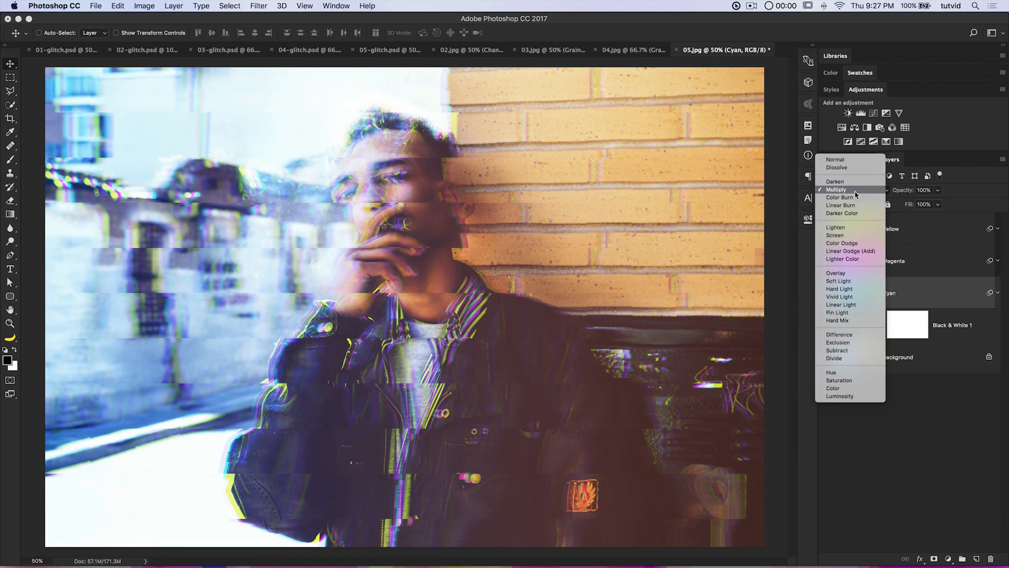
pyautogui.click(847, 183)
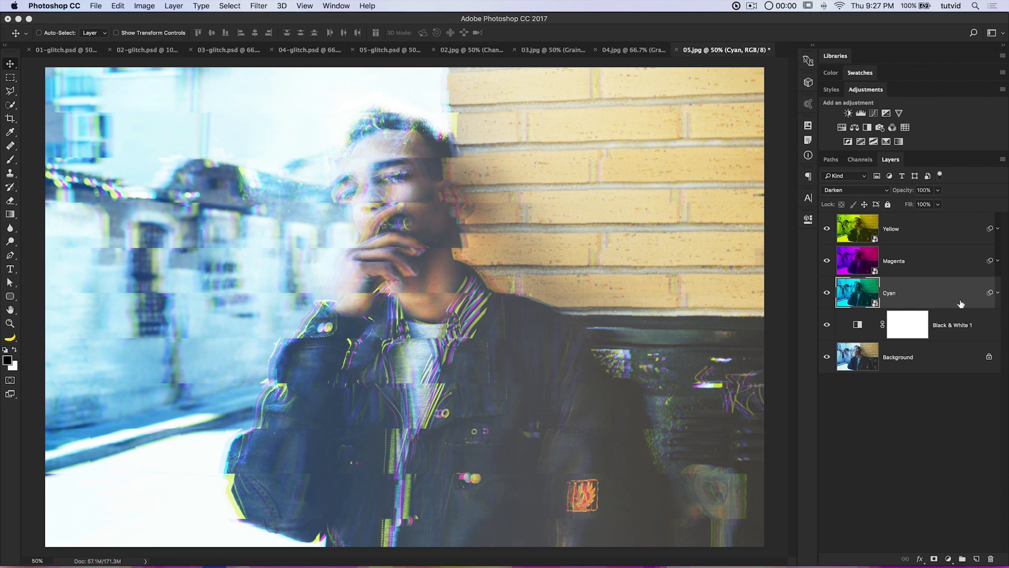
# - Compare the image with the Black & White 1 adjustment layer off and on, and fine-tune the layer's opacity
pyautogui.click(852, 325)
pyautogui.click(826, 325)
pyautogui.click(827, 326)
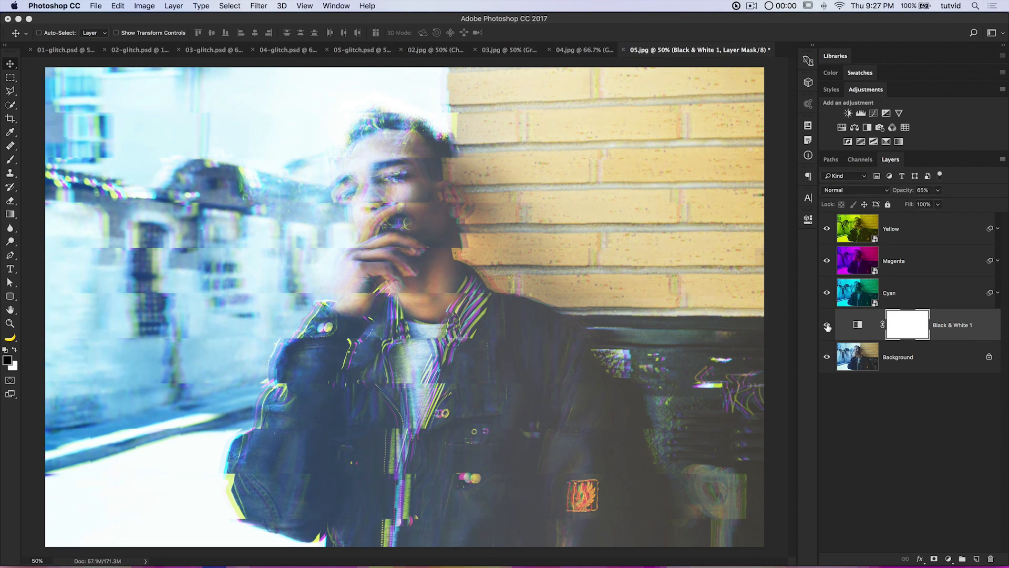
pyautogui.click(826, 327)
pyautogui.click(827, 327)
pyautogui.moveTo(900, 196)
pyautogui.mouseDown()
pyautogui.moveTo(919, 195)
pyautogui.moveTo(896, 193)
pyautogui.mouseUp()
# - Add a Levels adjustment layer above the Yellow layer with input black level 32 and output levels 7 and 226
pyautogui.click(929, 230)
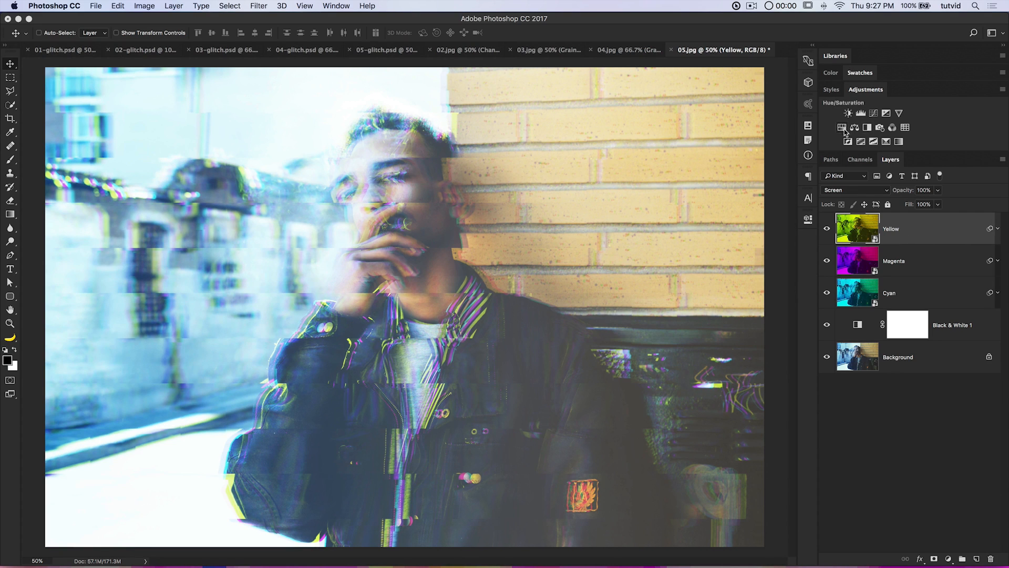
pyautogui.click(860, 114)
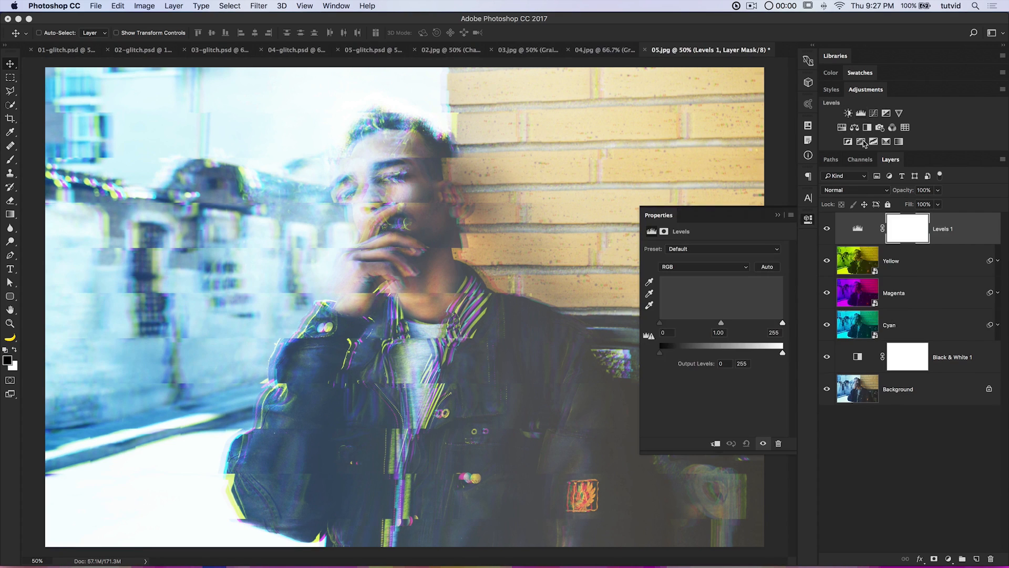
pyautogui.moveTo(663, 326); pyautogui.dragTo(667, 326)
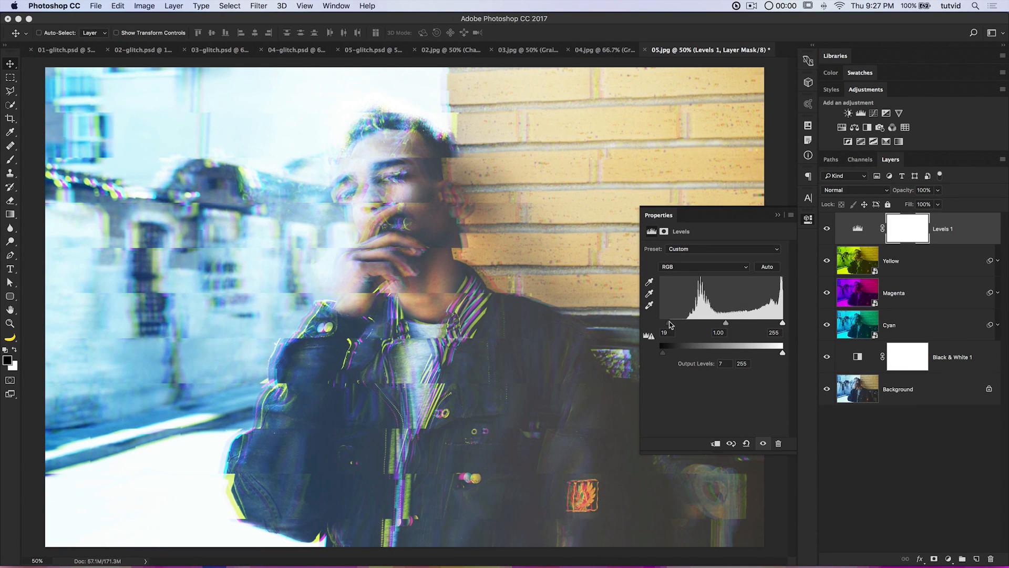
pyautogui.moveTo(783, 356); pyautogui.dragTo(769, 356)
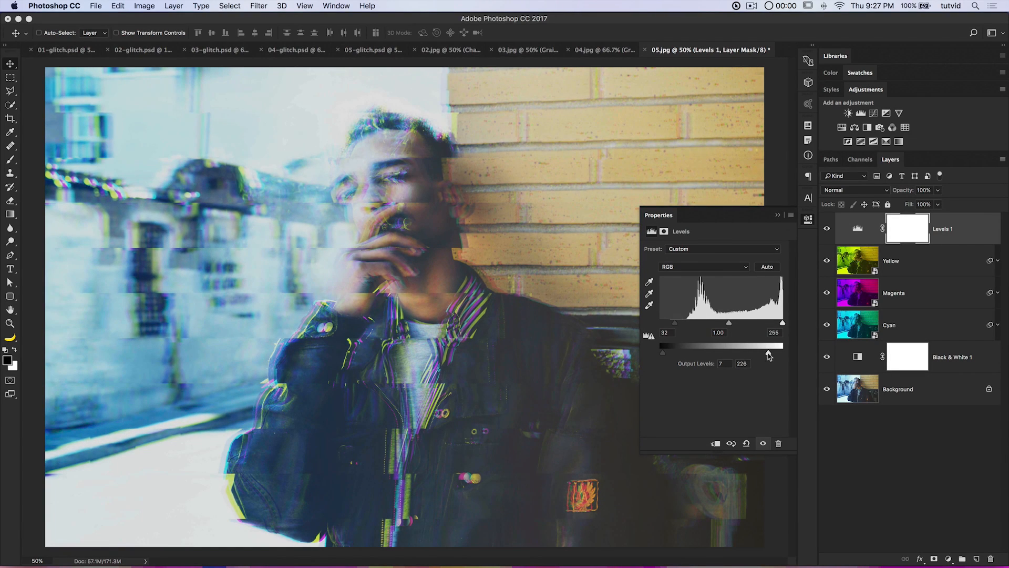
# - Add a Color Lookup adjustment layer above the Levels 1 layer using the EdgyAmber.3DL 3D LUT
pyautogui.click(808, 219)
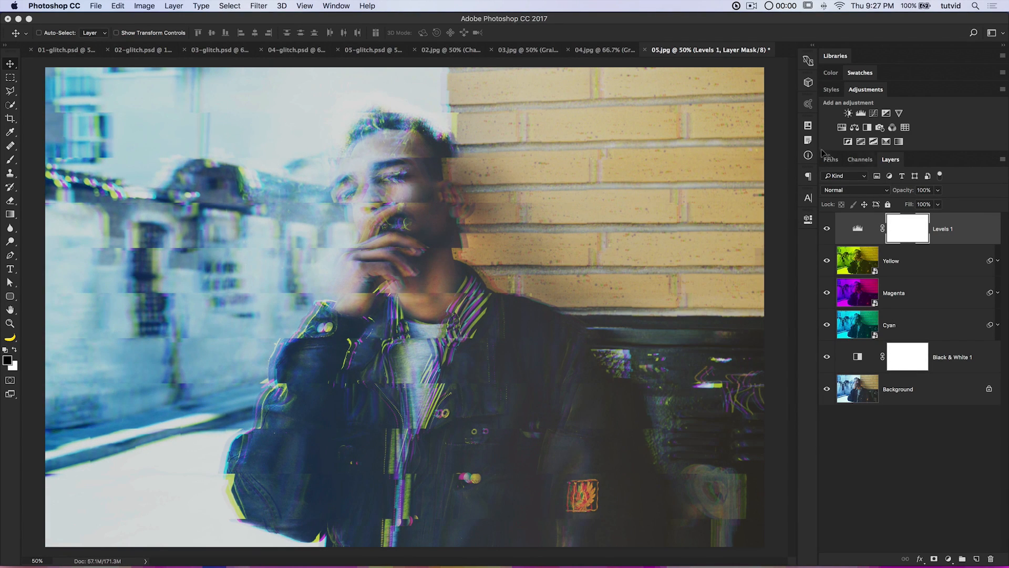
pyautogui.click(905, 127)
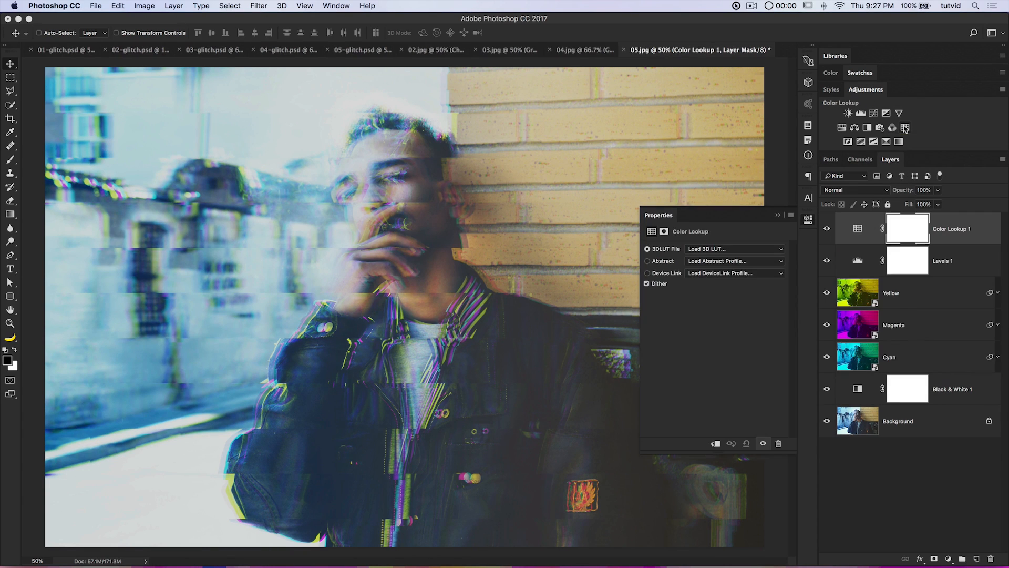
pyautogui.click(721, 251)
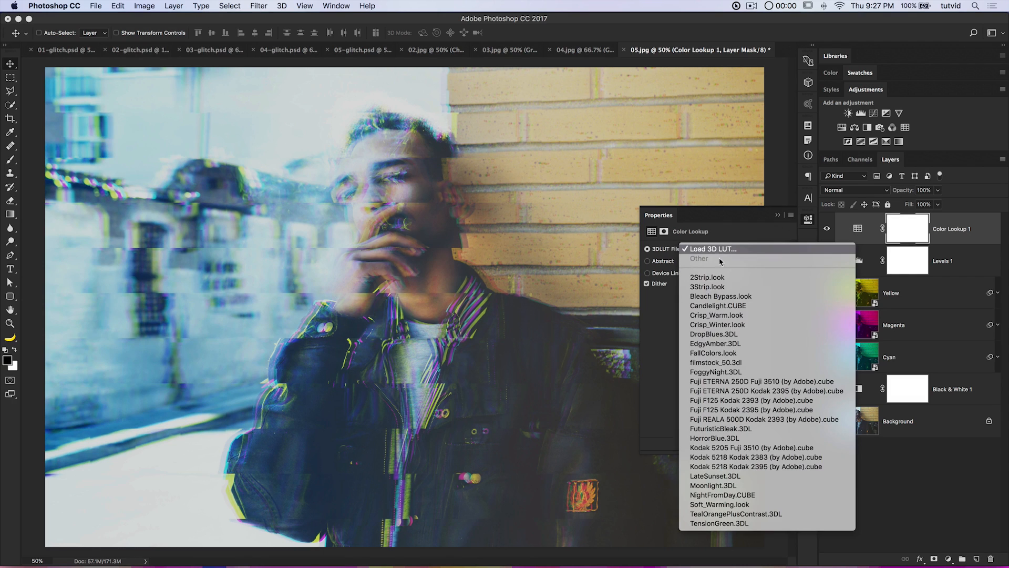
pyautogui.click(732, 345)
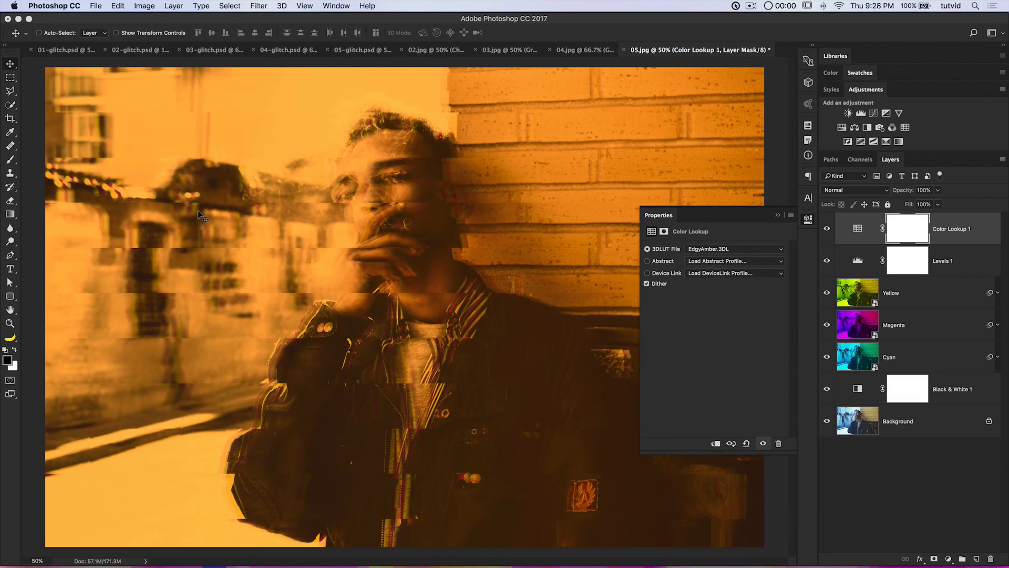
pyautogui.click(808, 219)
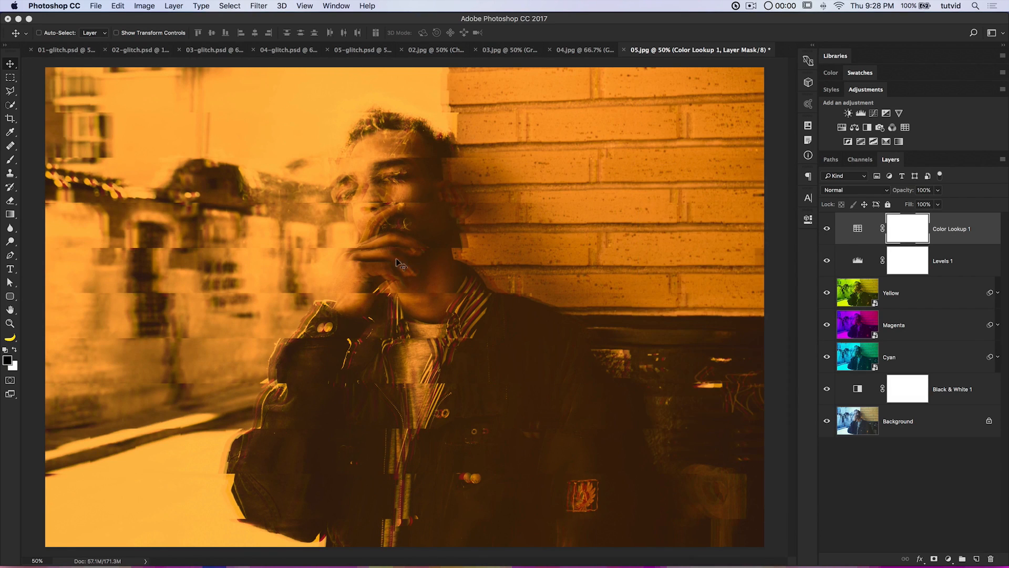
# - Set the Color Lookup 1 layer's blend mode to Multiply and its opacity to 50%
pyautogui.click(852, 192)
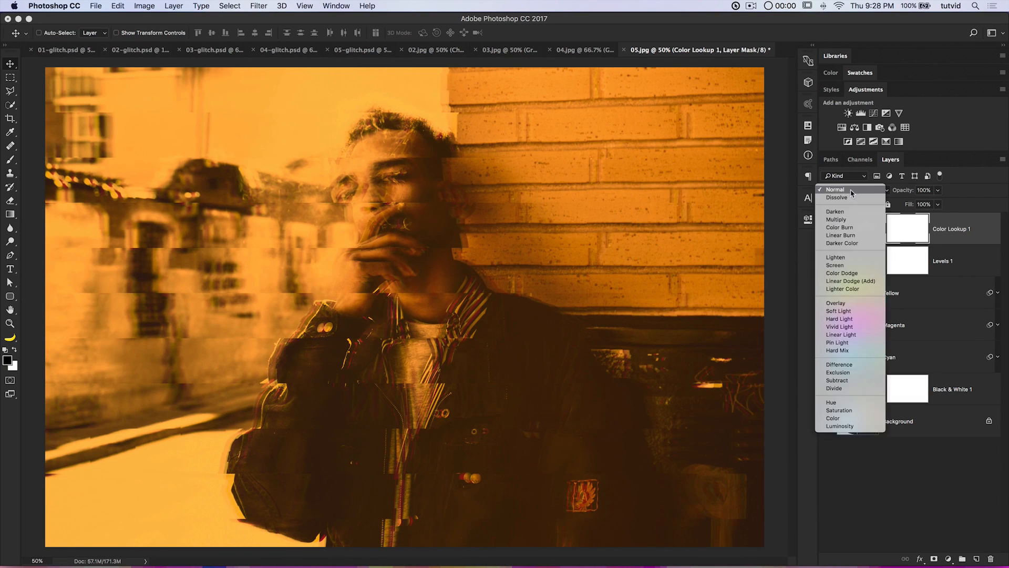
pyautogui.click(843, 220)
pyautogui.moveTo(906, 193); pyautogui.dragTo(877, 194)
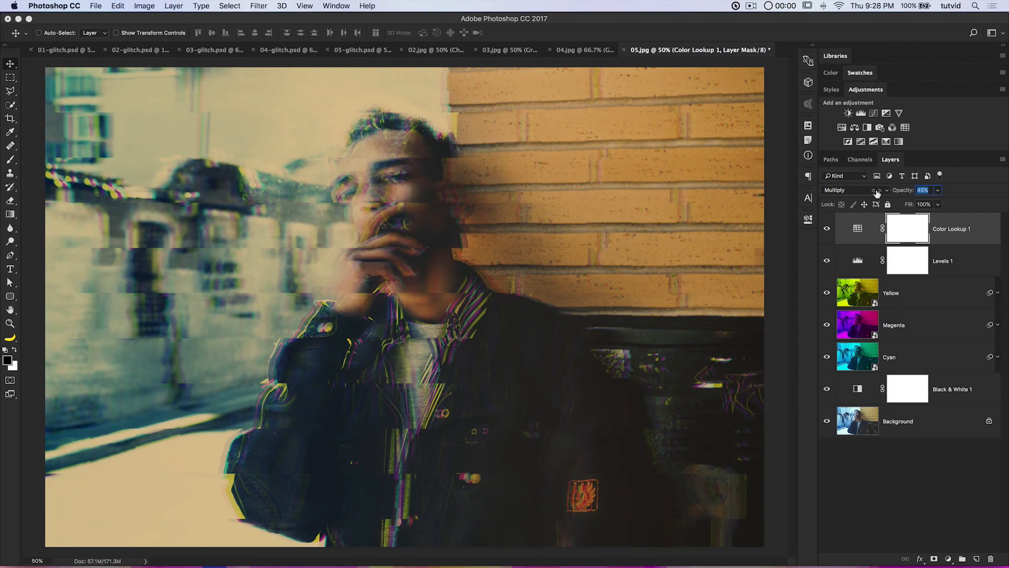
pyautogui.moveTo(879, 193); pyautogui.dragTo(879, 193)
# - Hide the Levels 1 adjustment layer to check the image without it, then delete it
pyautogui.click(827, 262)
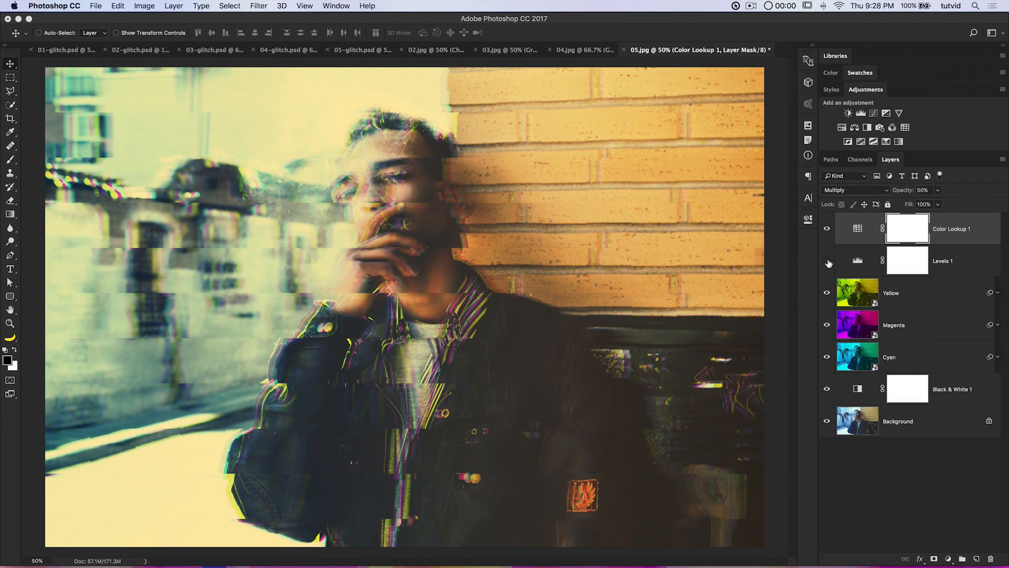
pyautogui.click(857, 261)
pyautogui.press('Delete')
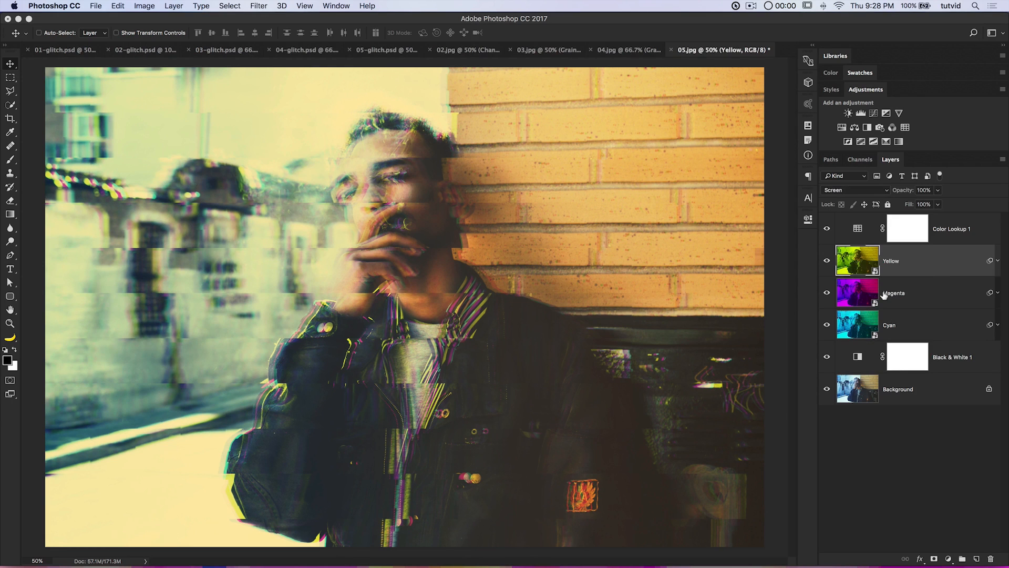
# - Set the Color Lookup 1 layer's opacity to 63% and compare the image with the layer off and on
pyautogui.click(863, 237)
pyautogui.moveTo(895, 195); pyautogui.dragTo(900, 194)
pyautogui.click(827, 228)
pyautogui.click(827, 229)
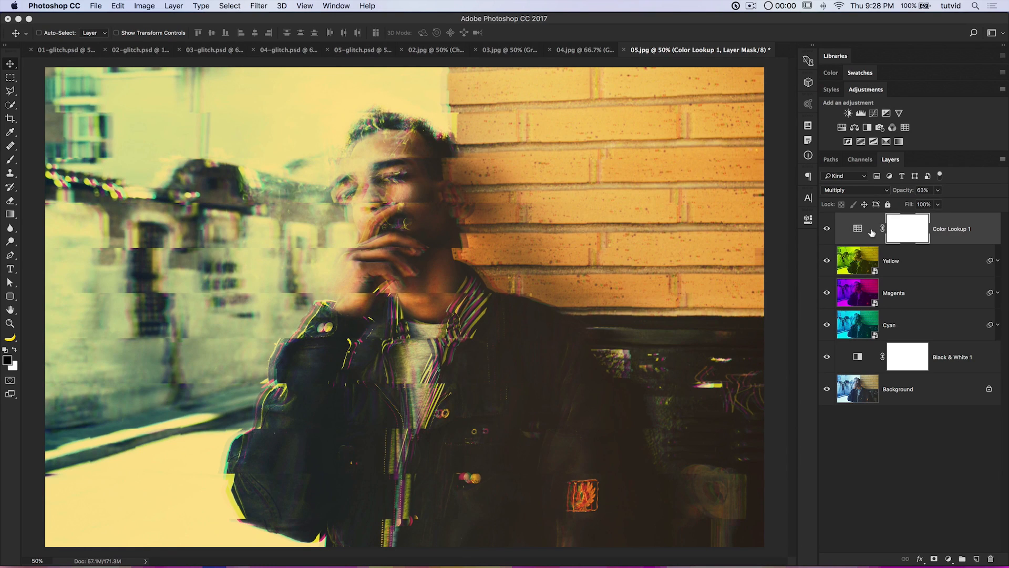
# - Copy the Grain layer from 04.jpg to the top of 05.jpg and set its opacity to 70%
pyautogui.click(583, 50)
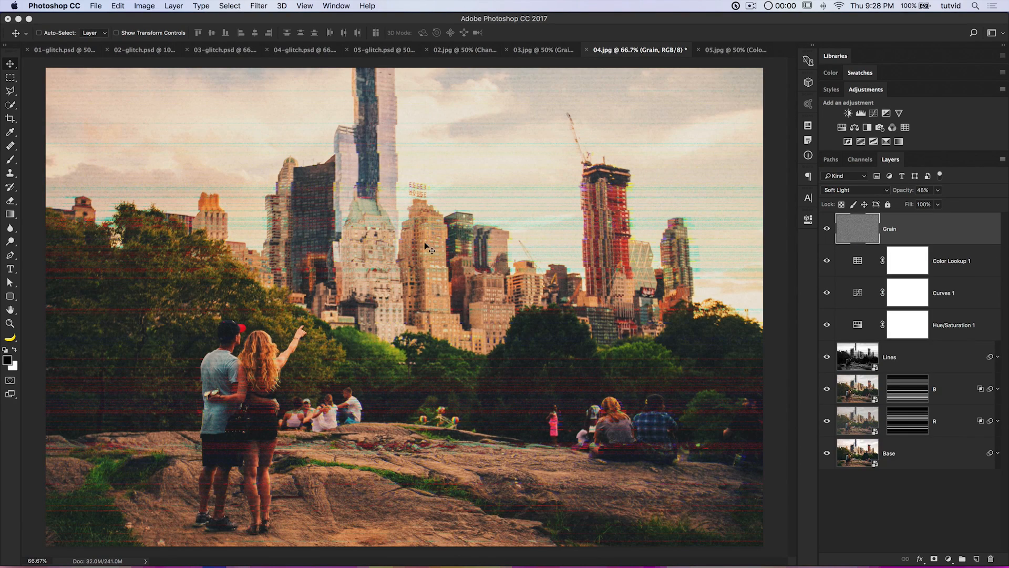
pyautogui.click(736, 50)
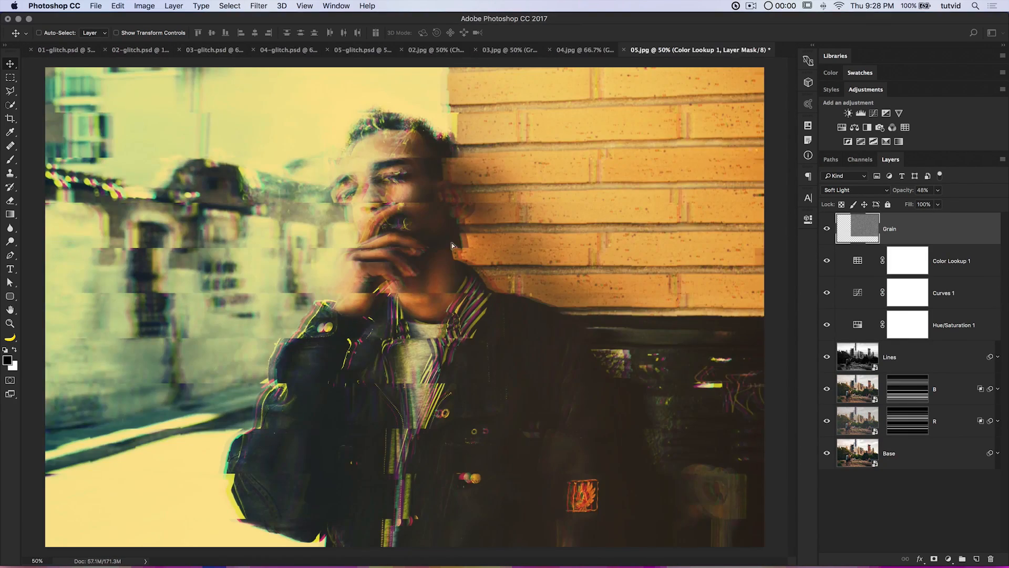
pyautogui.moveTo(903, 193); pyautogui.dragTo(904, 200)
pyautogui.moveTo(903, 194); pyautogui.dragTo(901, 195)
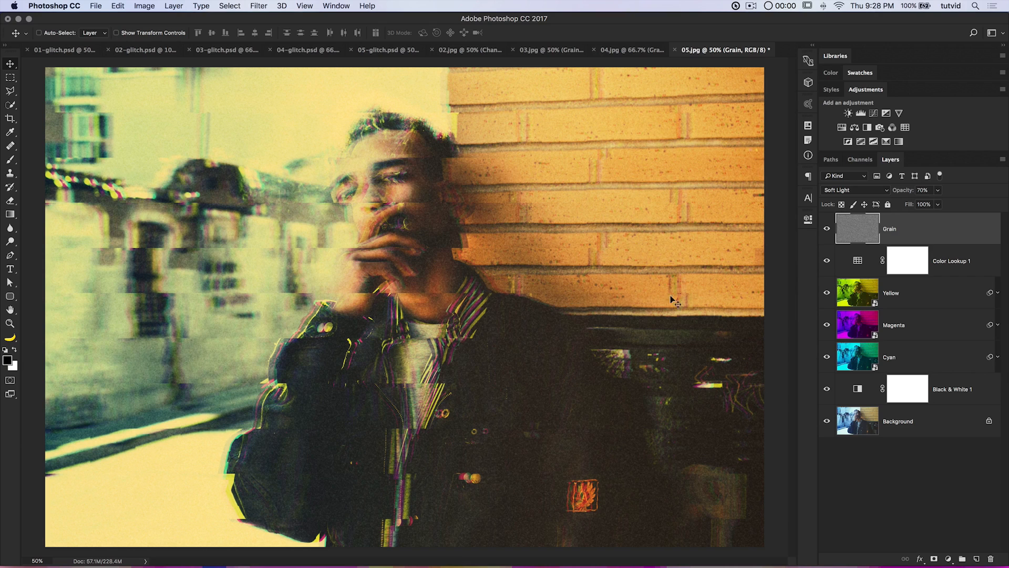
# - Review the glitch effects in the open 02.jpg, 03.jpg, 04.jpg and 05.jpg documents, ending on 05.jpg
pyautogui.click(502, 50)
pyautogui.click(584, 50)
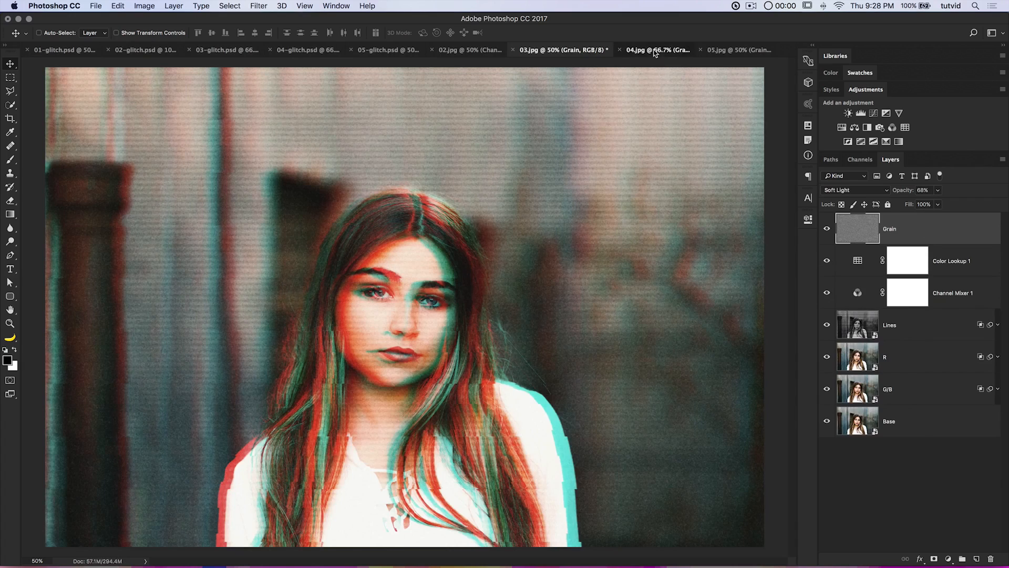
pyautogui.click(661, 49)
pyautogui.click(726, 50)
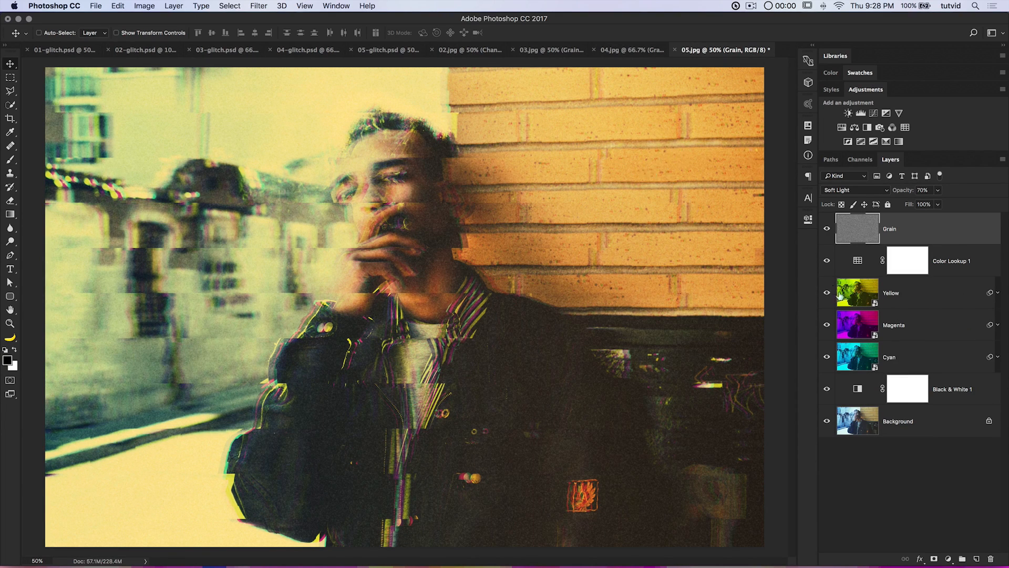
pyautogui.click(633, 51)
pyautogui.click(542, 51)
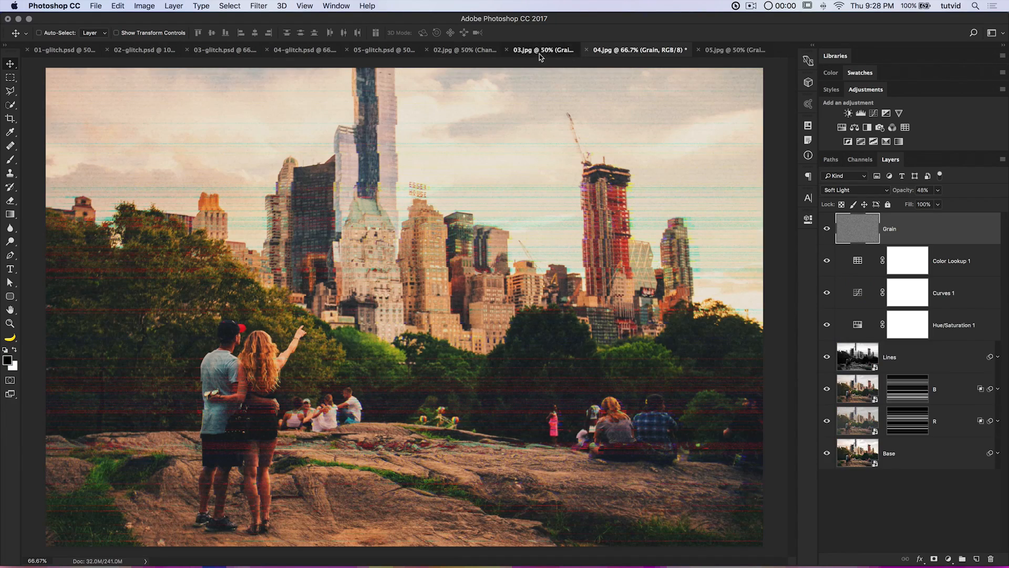
pyautogui.click(467, 51)
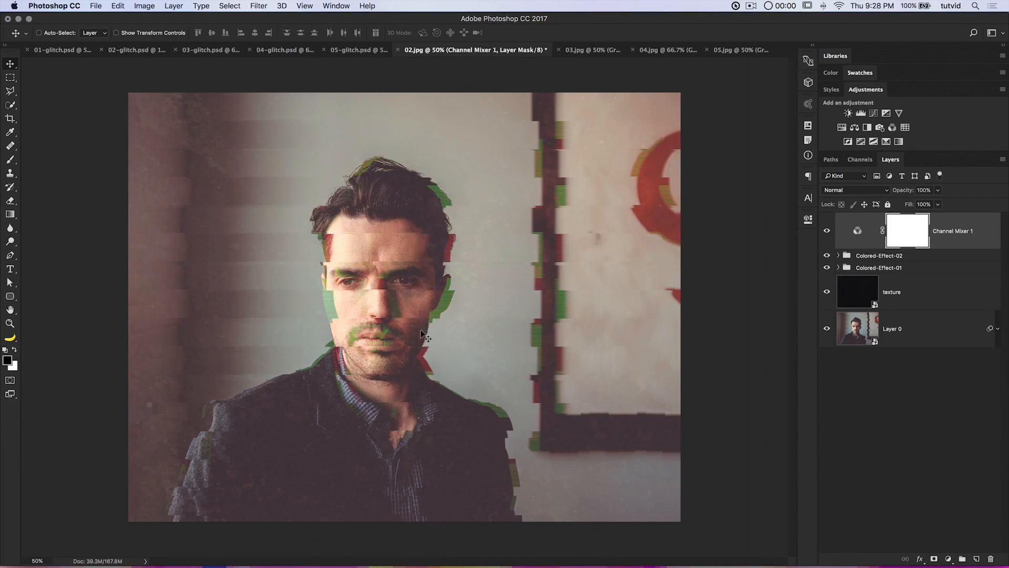
pyautogui.click(744, 50)
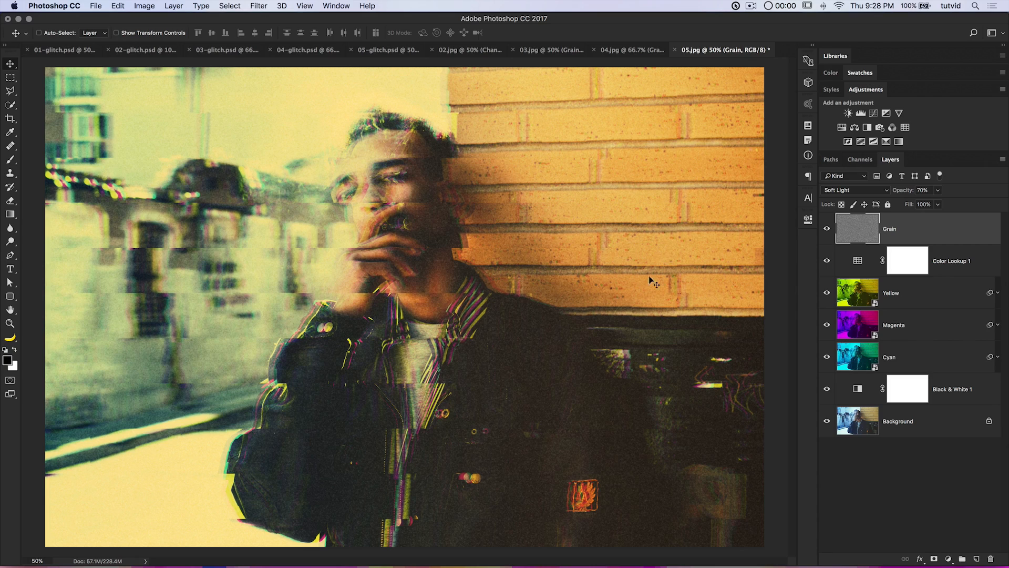